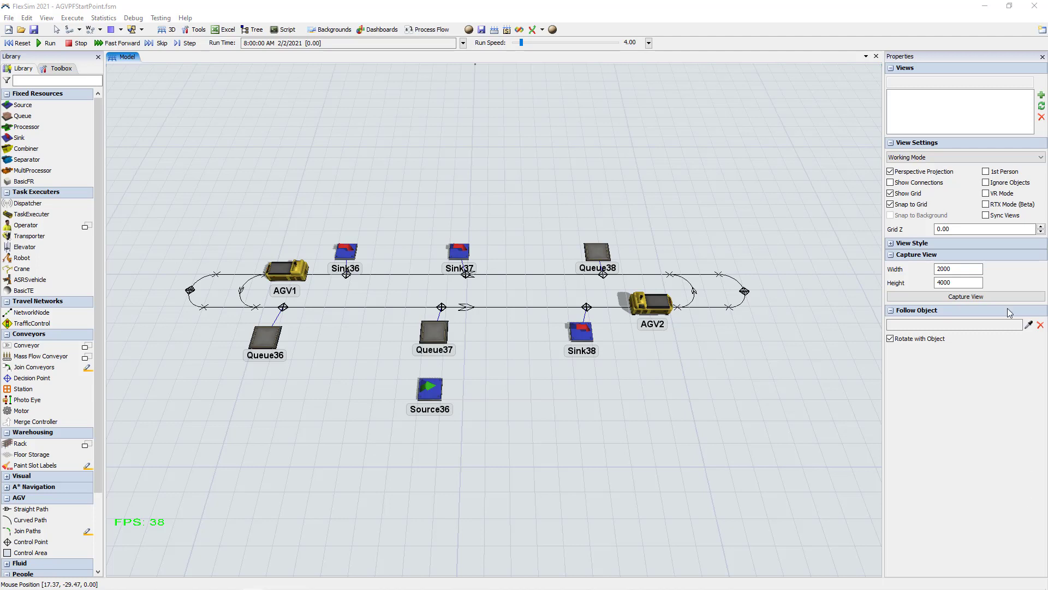
Add an object process flow from the Basic AGV template and fit its diagram beside the 3D model.
click(426, 31)
mouse_move(428, 57)
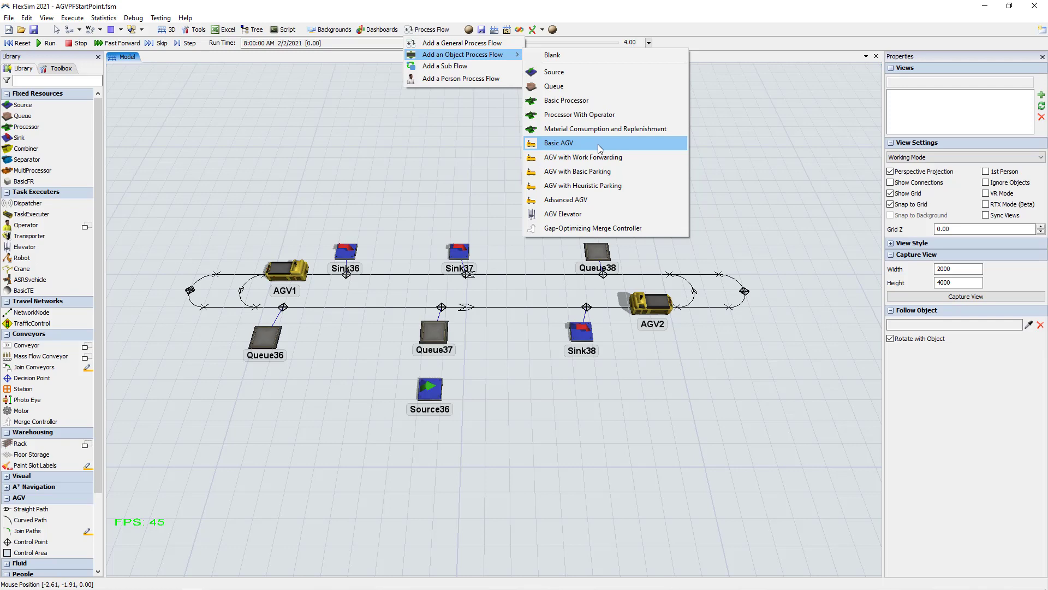
click(600, 148)
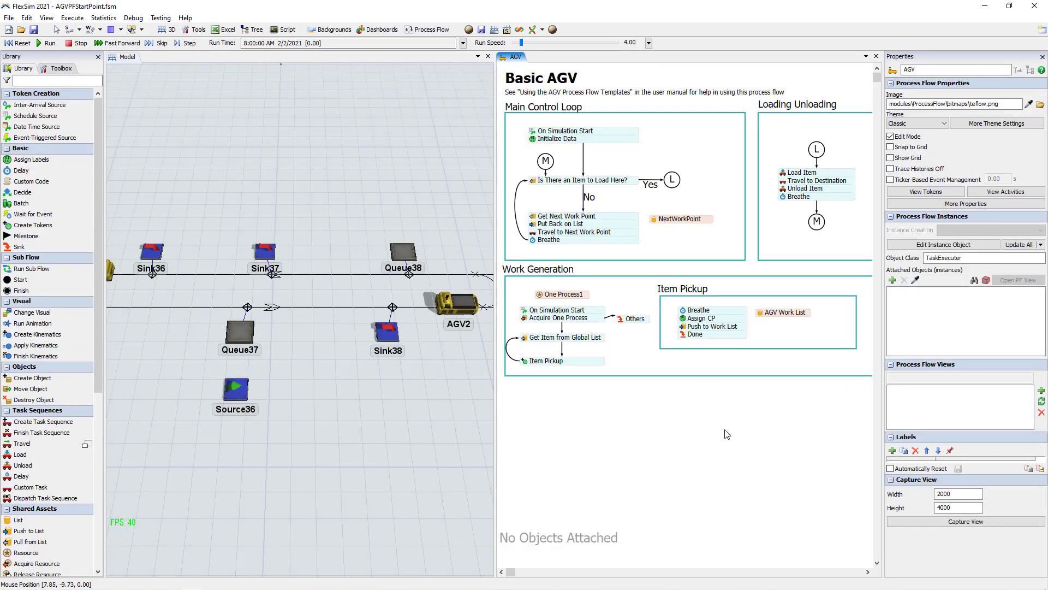
scroll(725, 434, down, 3)
drag(696, 388, 693, 385)
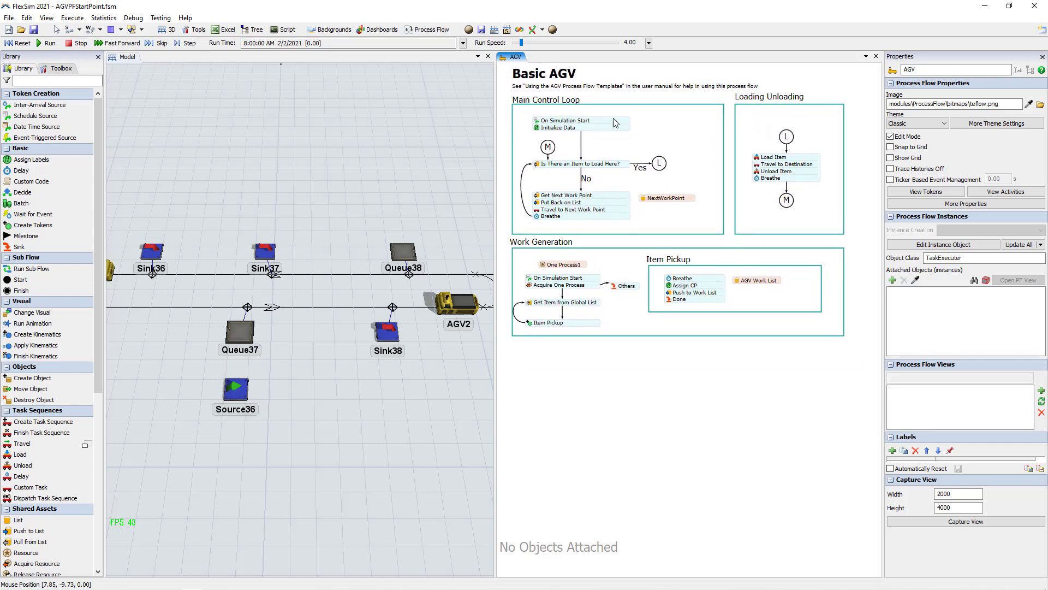
click(602, 105)
drag(495, 203, 557, 203)
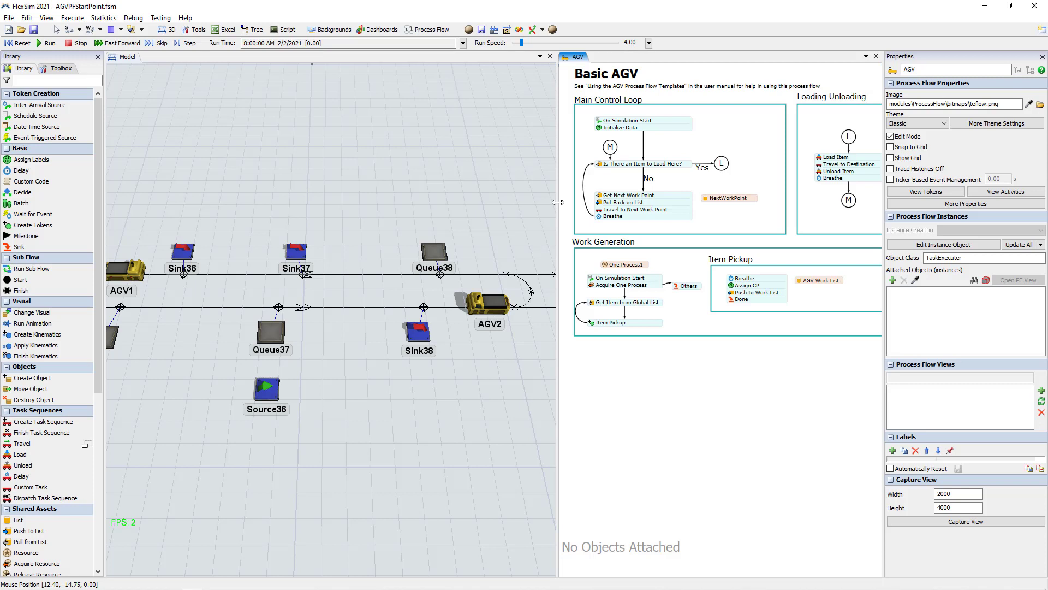
Examine the AGV Network's control point connections, especially WorkForwarding and NextWorkPoint, and close its properties.
click(64, 69)
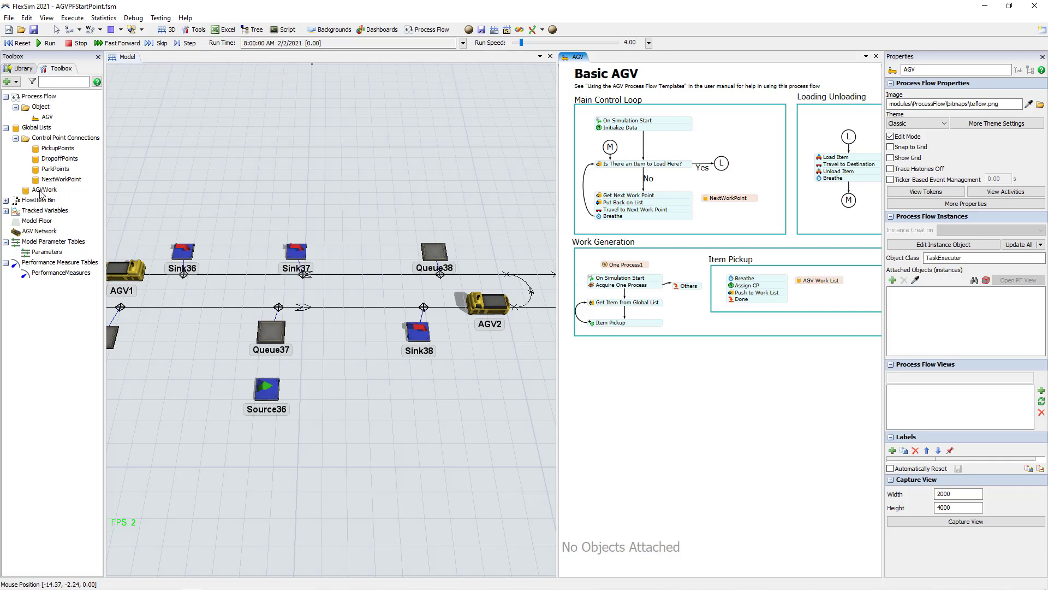
double_click(37, 229)
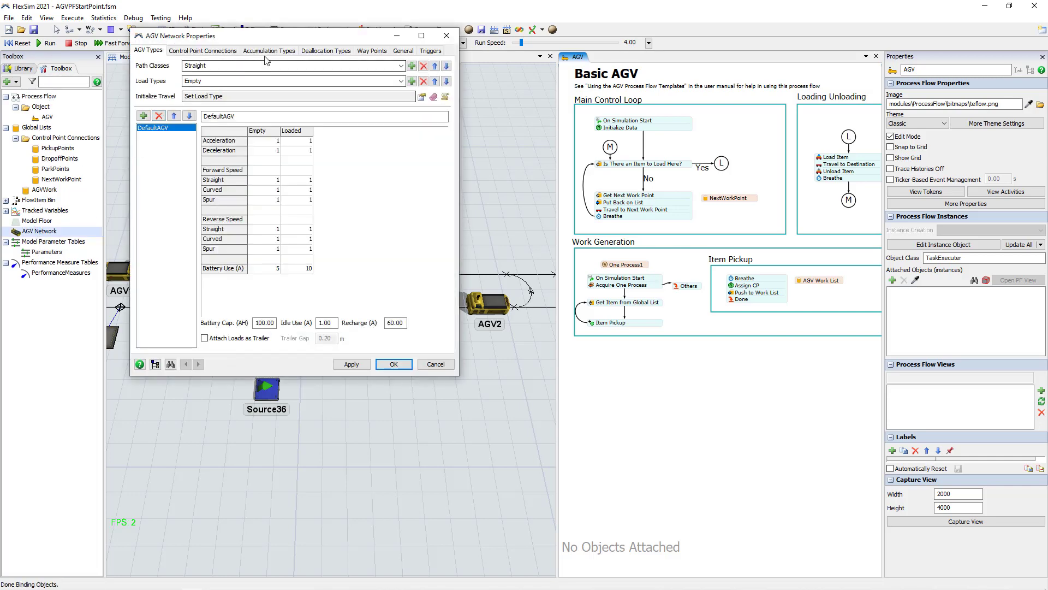
click(218, 50)
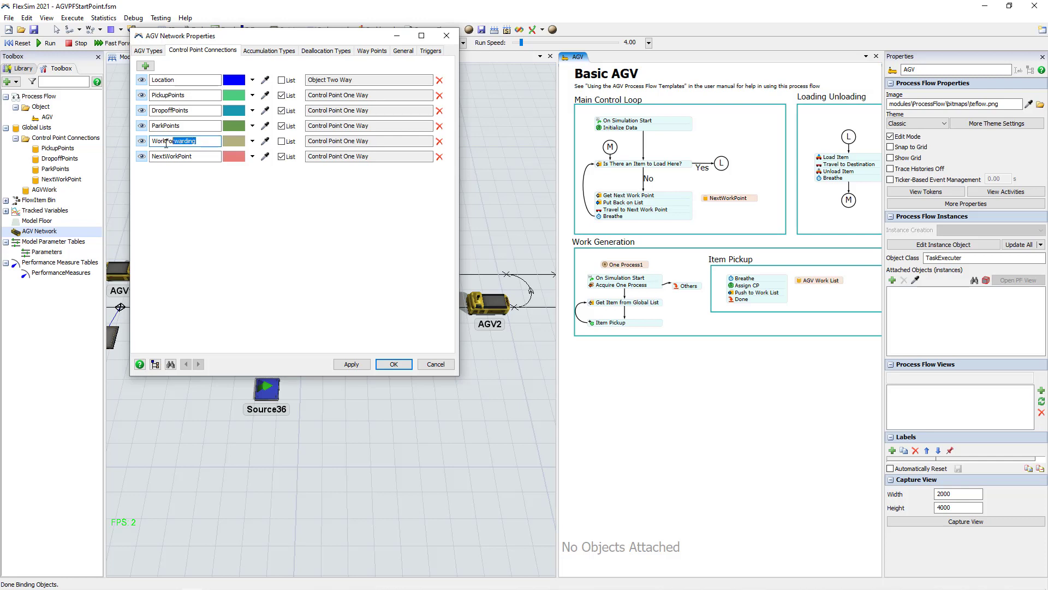
drag(192, 157, 155, 161)
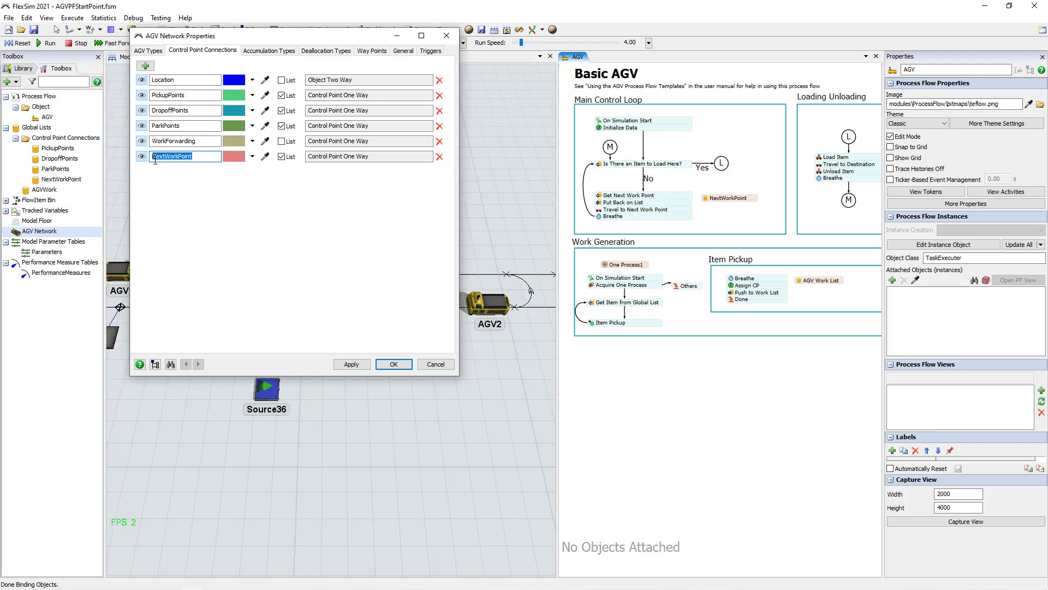
click(204, 142)
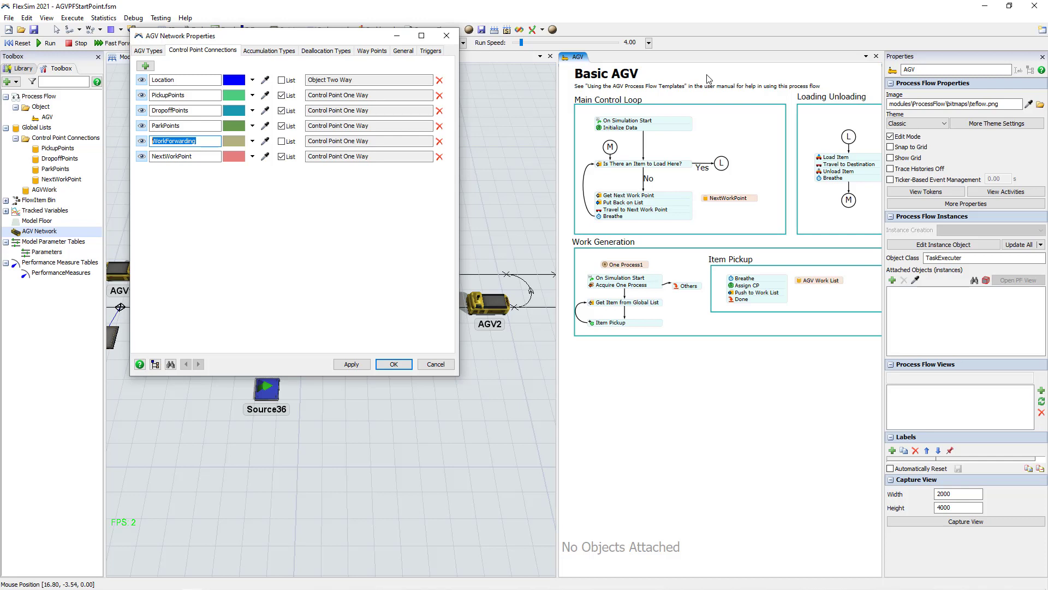
click(186, 158)
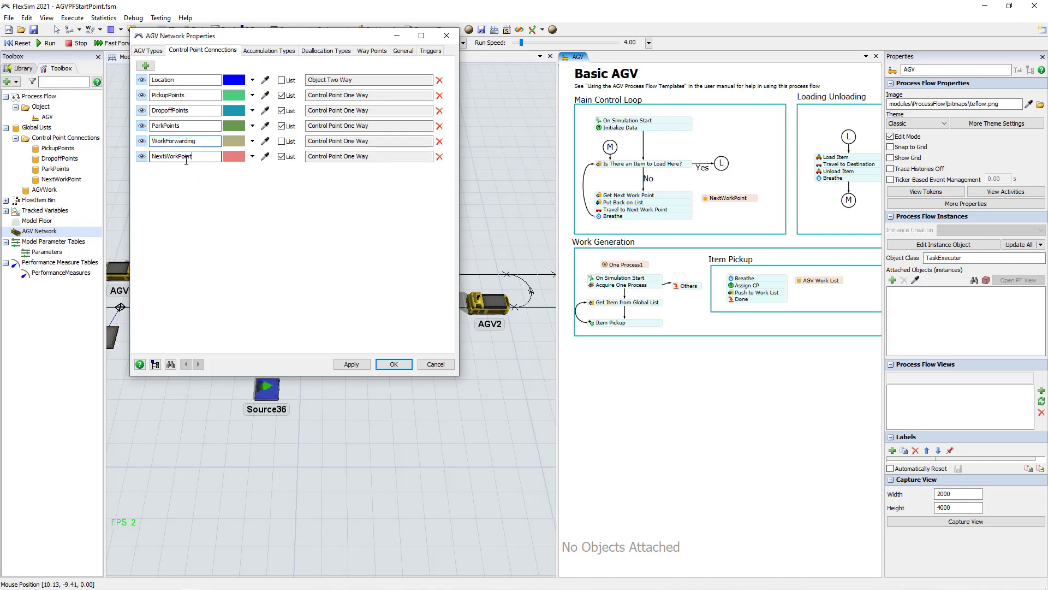
click(223, 207)
click(446, 35)
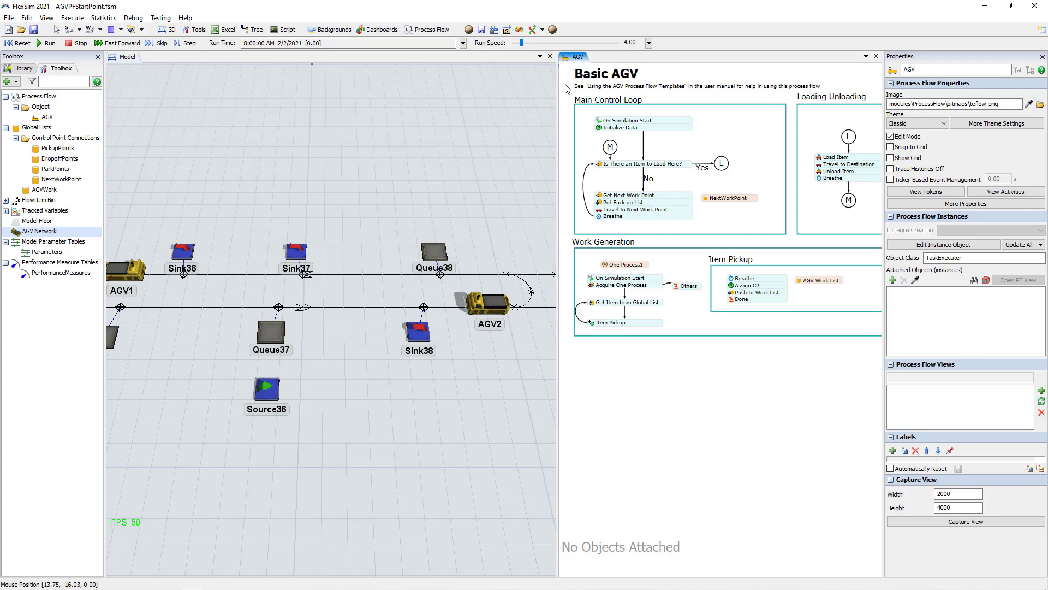
Attach AGV2 to the AGV process flow and check the assignment.
click(476, 306)
right_click(477, 306)
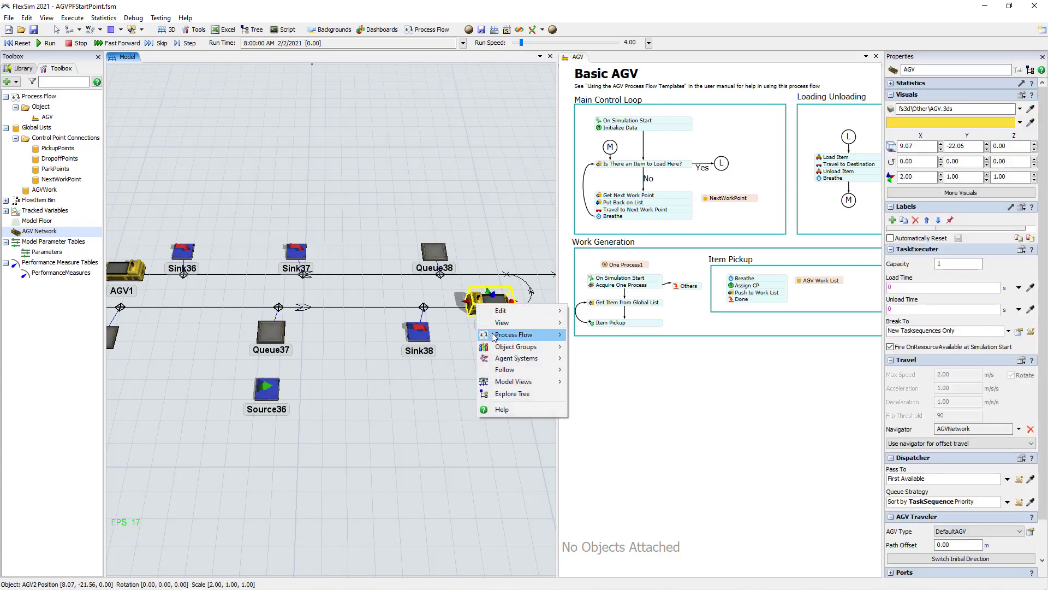
mouse_move(495, 335)
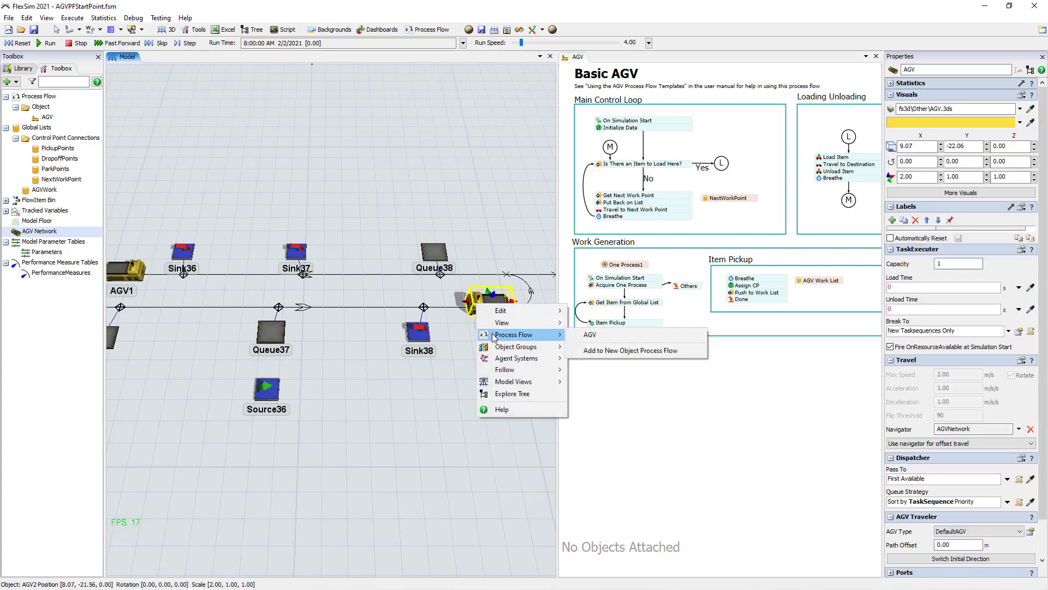
click(602, 335)
right_click(485, 303)
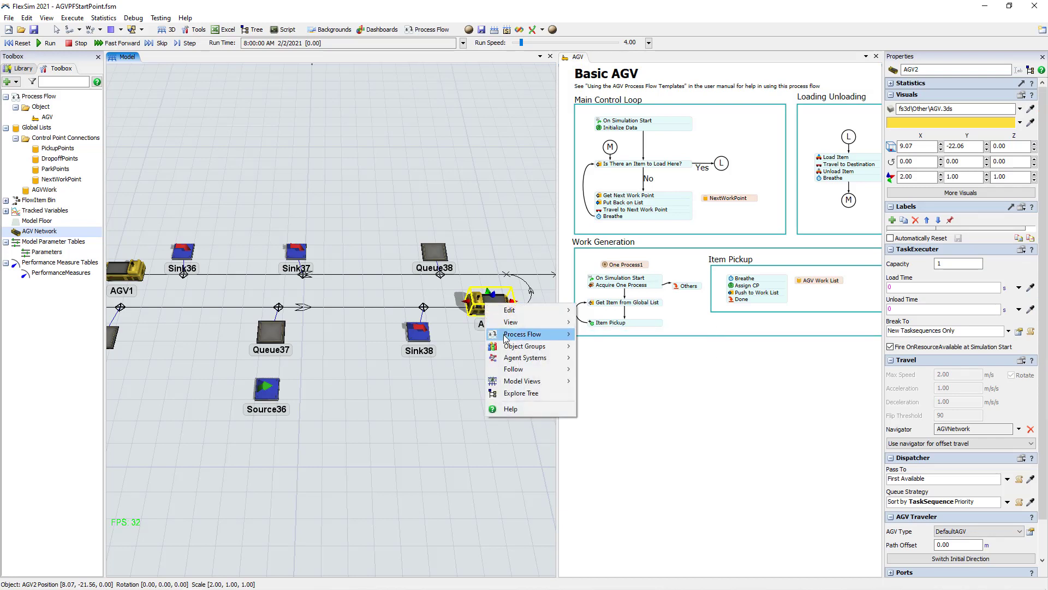
mouse_move(505, 335)
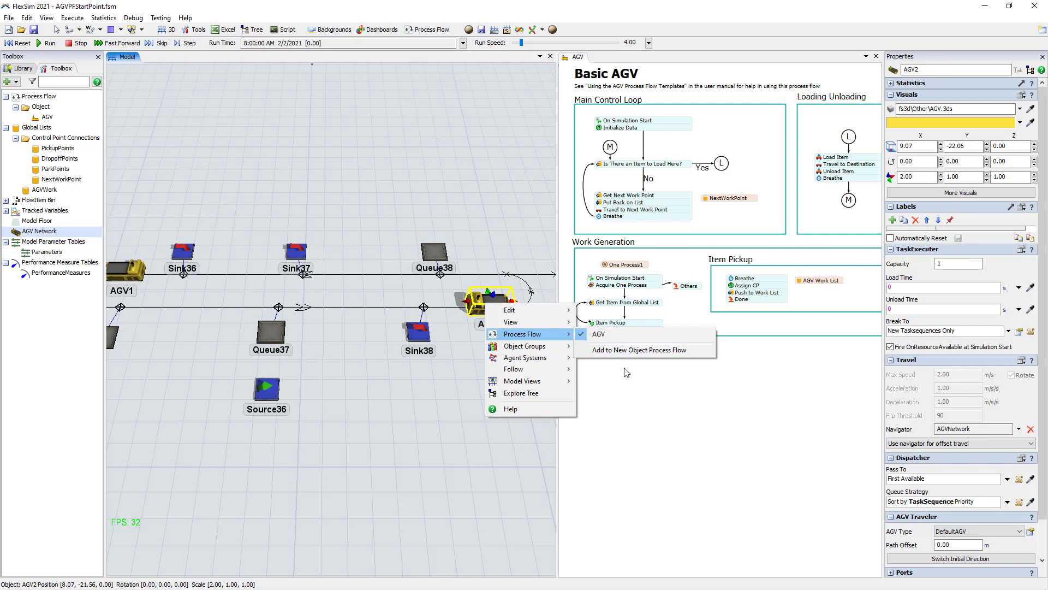
click(637, 383)
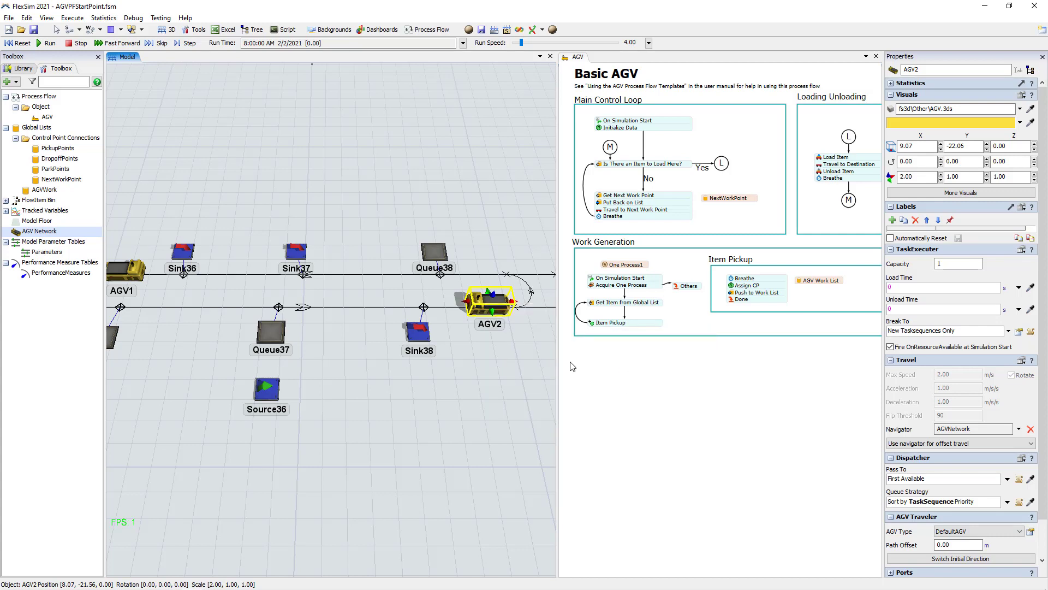
Attach AGV1 to the AGV process flow and widen the process flow view.
right_click(126, 278)
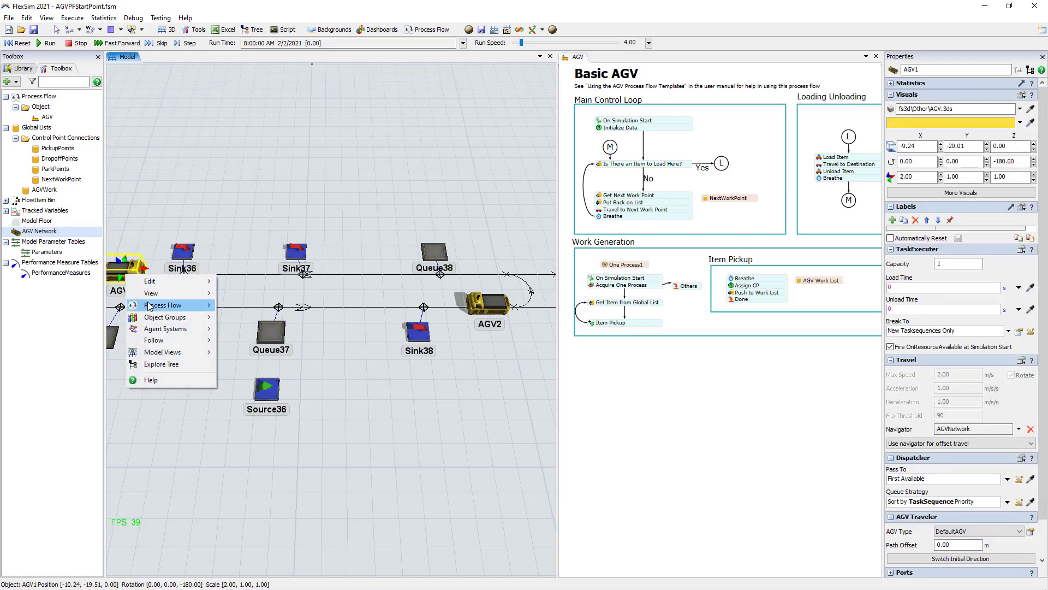
mouse_move(153, 306)
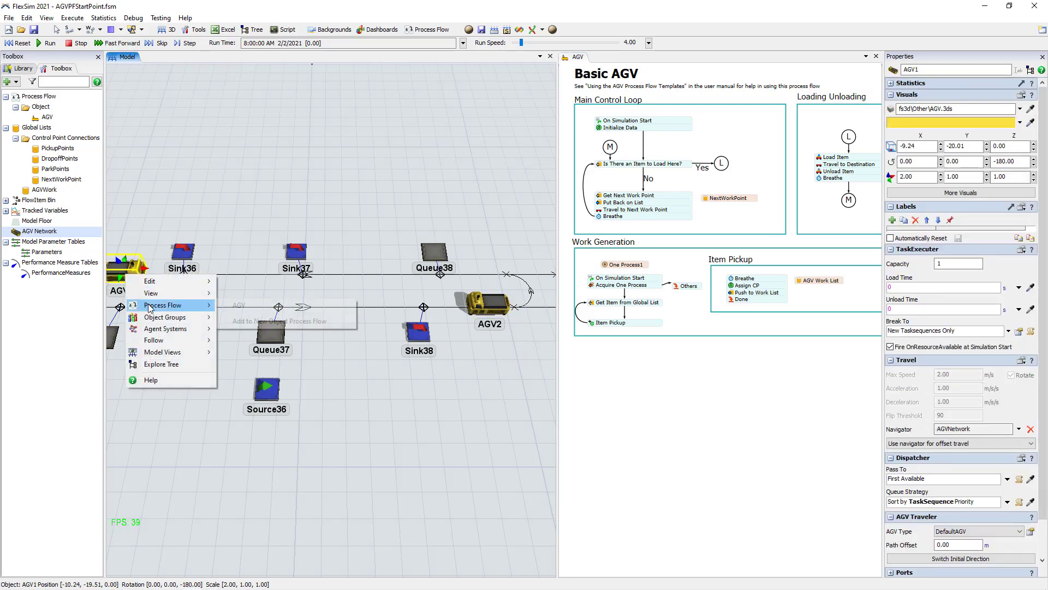
click(259, 307)
drag(336, 366, 364, 365)
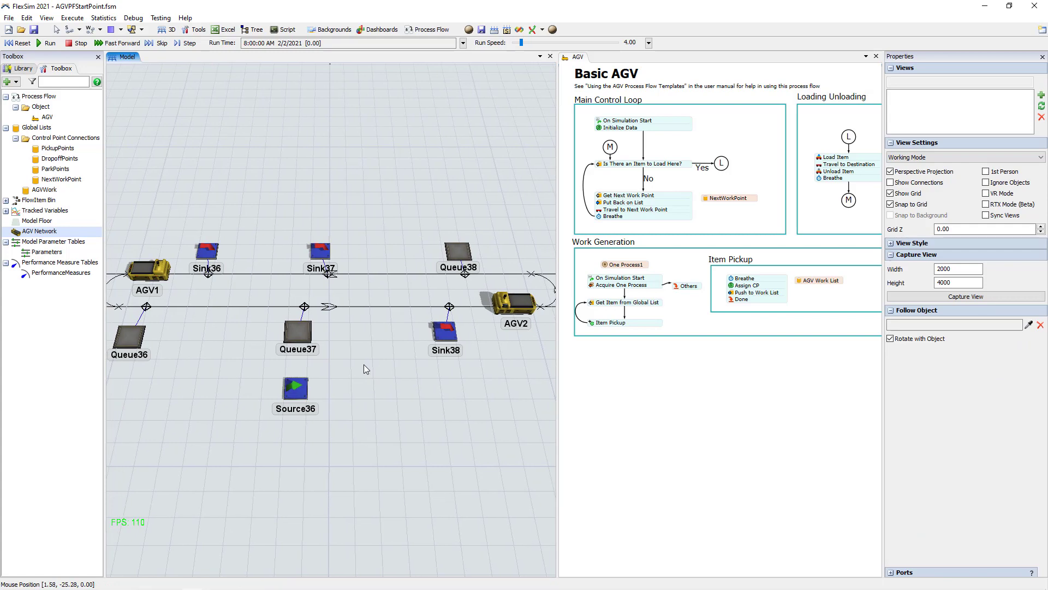
scroll(363, 365, down, 3)
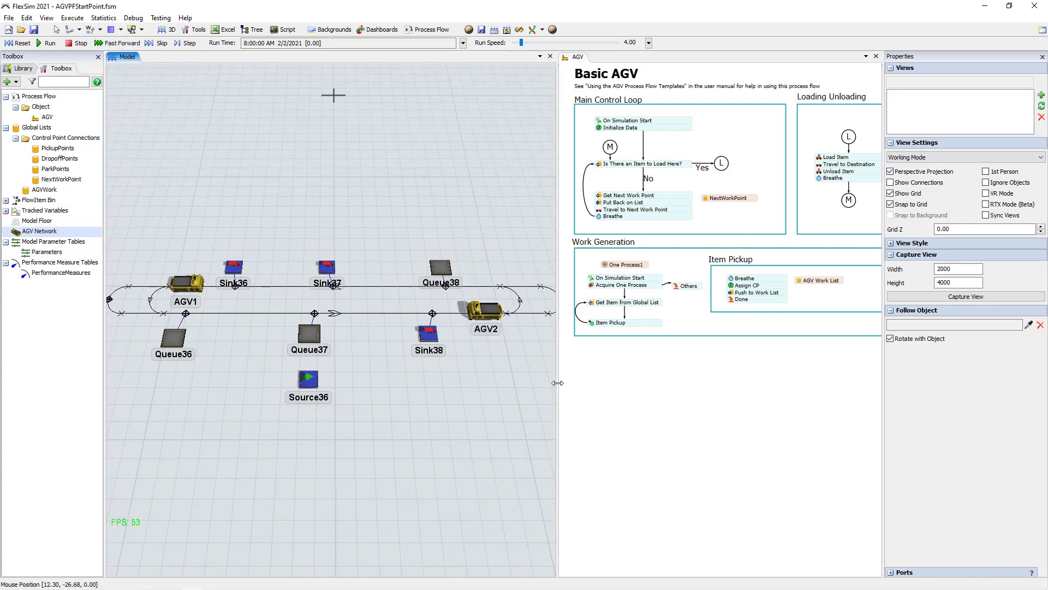
drag(557, 383, 516, 383)
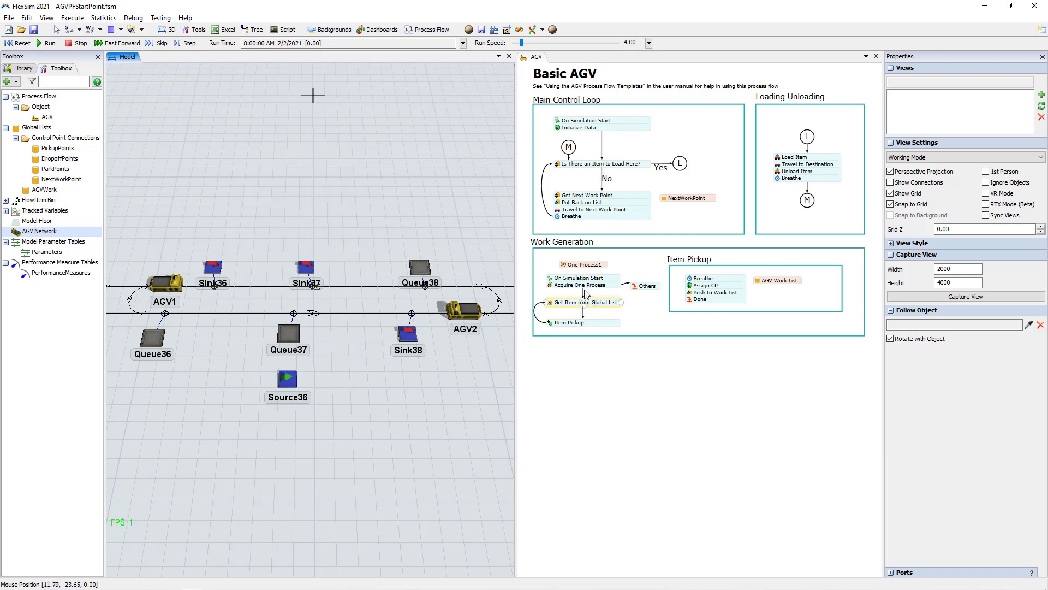
Inspect the AGV Work List activity and the transport settings of Queue36 and Queue37, including the Push to Item List options.
click(781, 281)
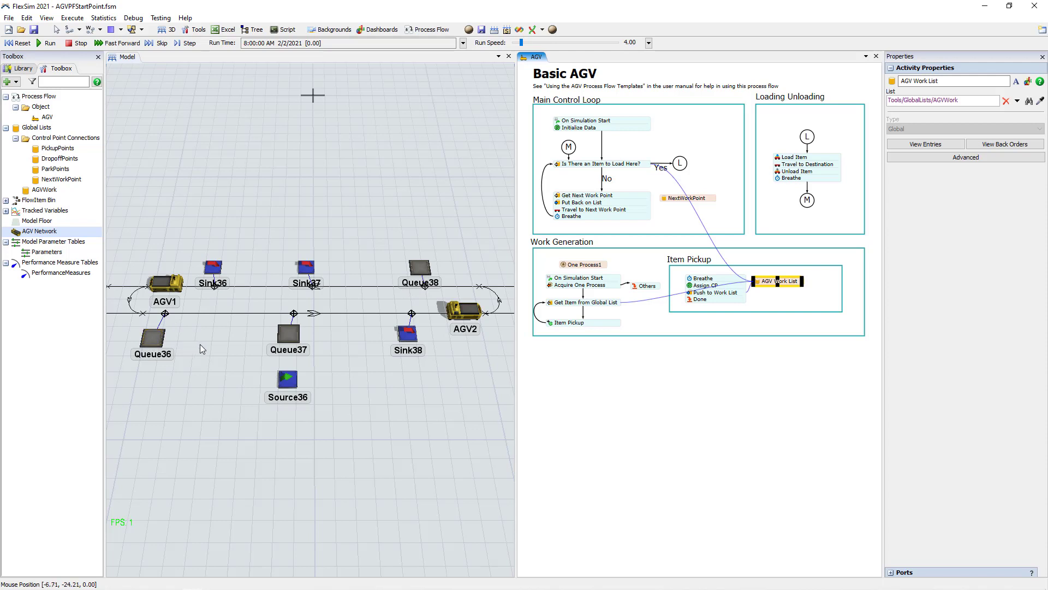
click(156, 342)
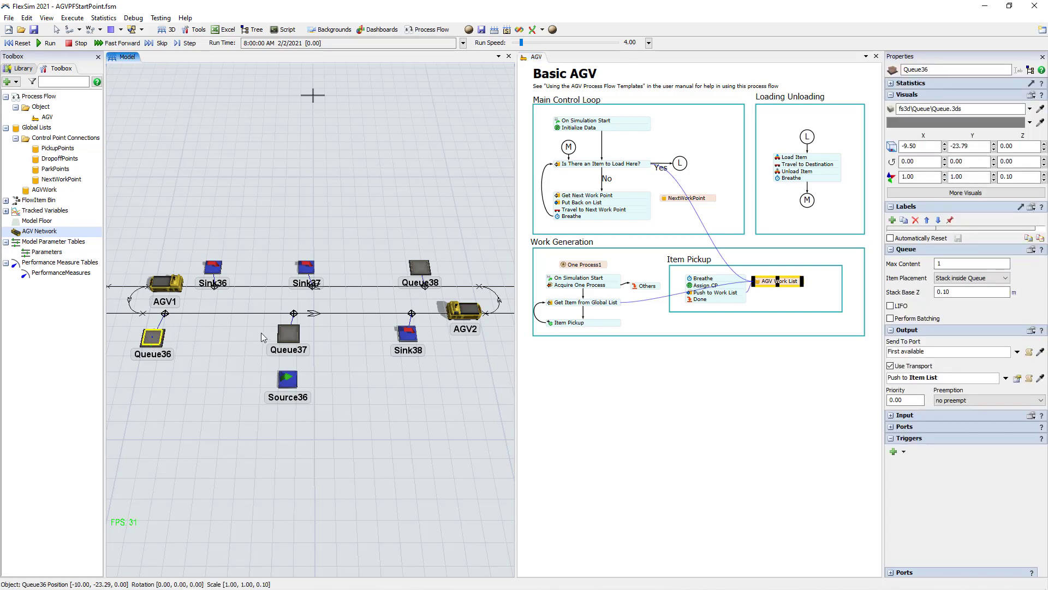
click(287, 334)
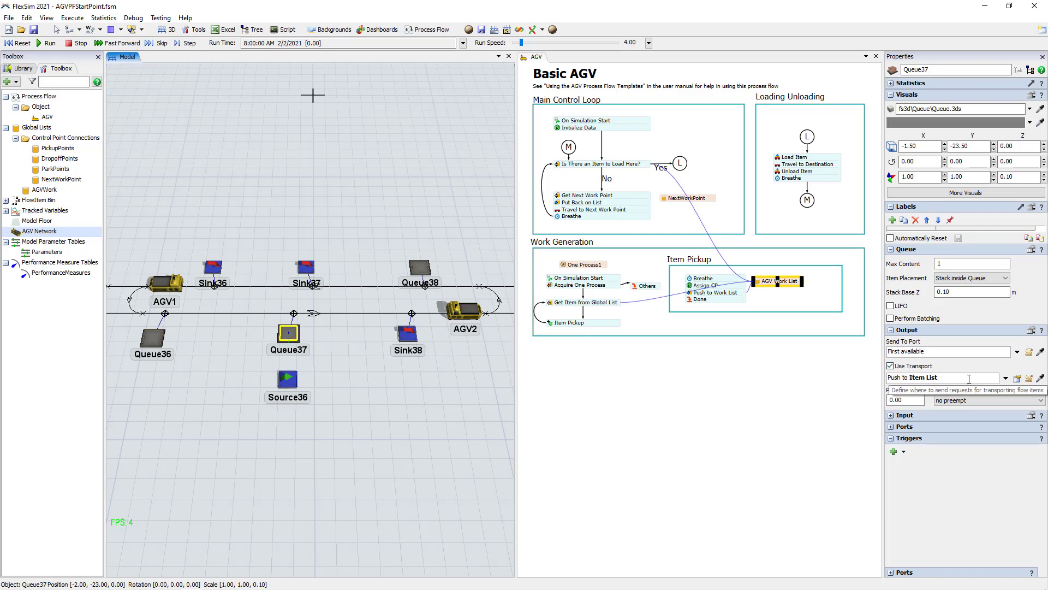
click(1017, 378)
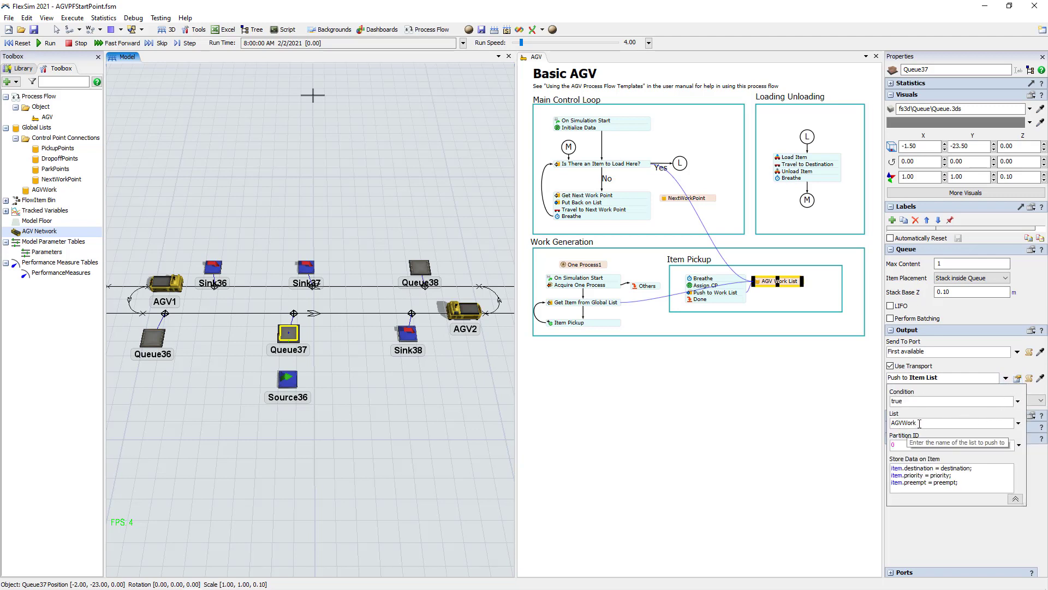
drag(973, 468, 889, 470)
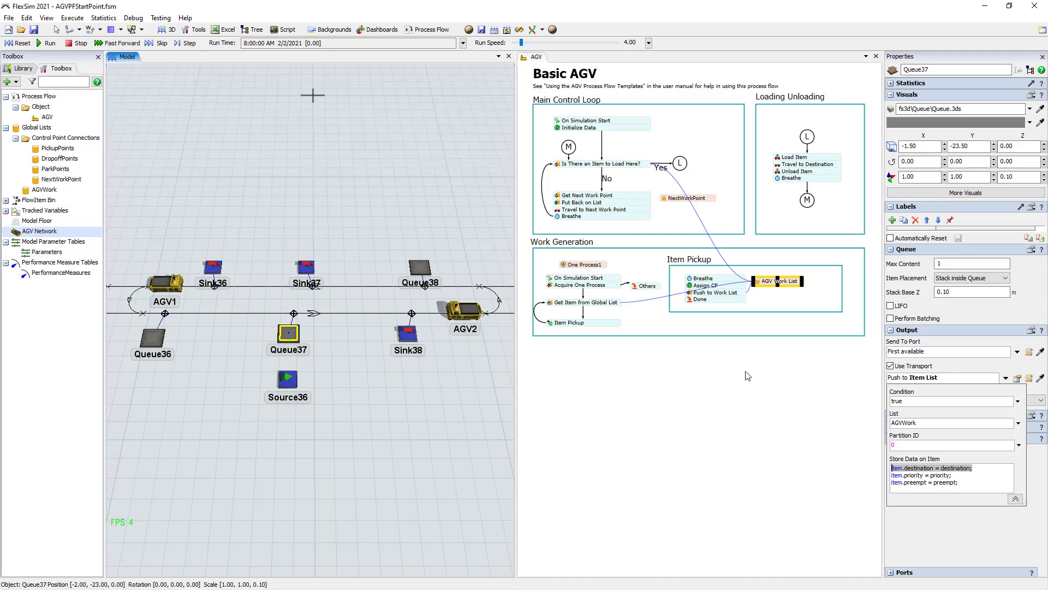
click(641, 381)
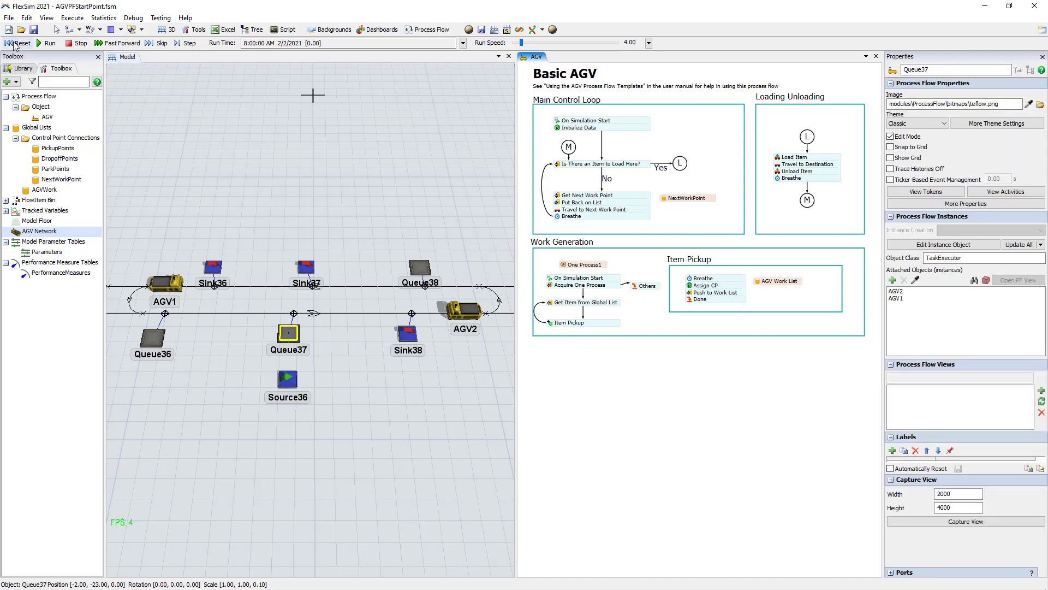
Step the simulation event by event until the AGV tokens reach the Is There an Item to Load Here? activity.
click(185, 44)
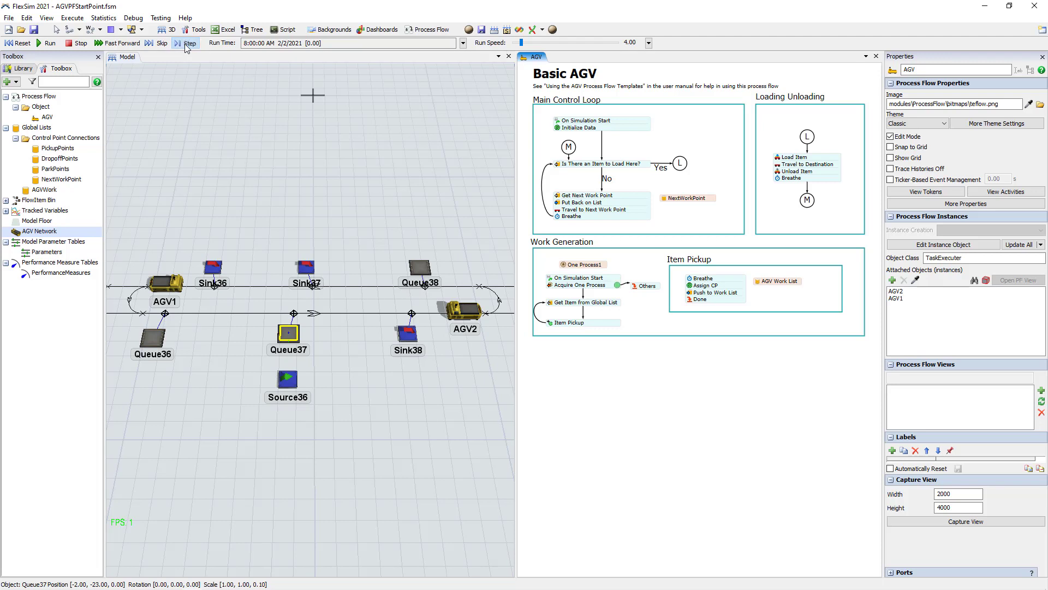
click(186, 44)
click(186, 46)
click(185, 46)
click(186, 46)
click(186, 46)
click(185, 46)
click(186, 46)
click(185, 46)
click(186, 46)
click(185, 46)
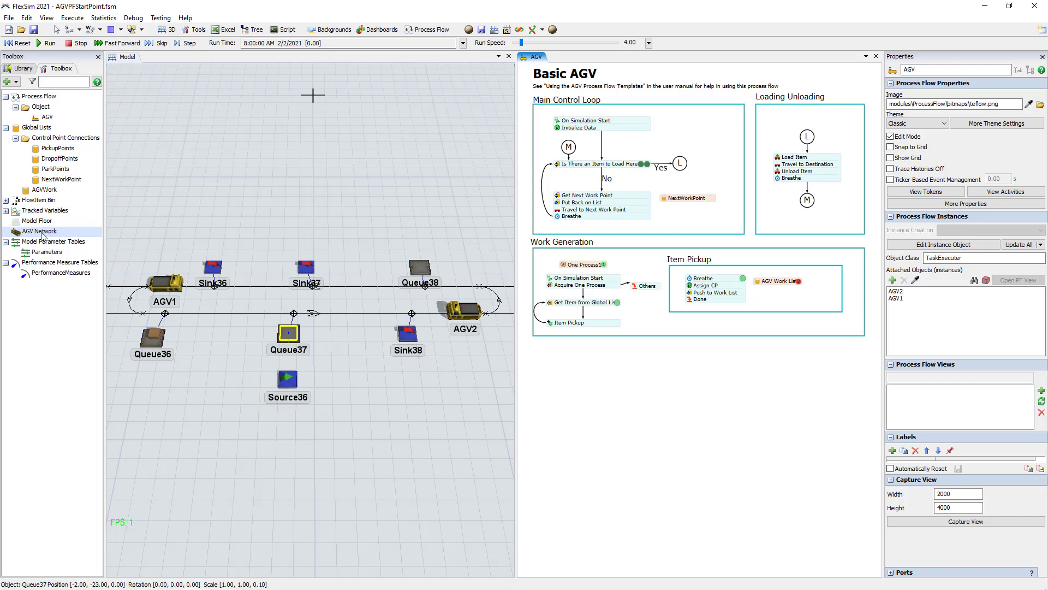
View the entries of the AGVWork global list and place their window over the 3D model.
right_click(35, 191)
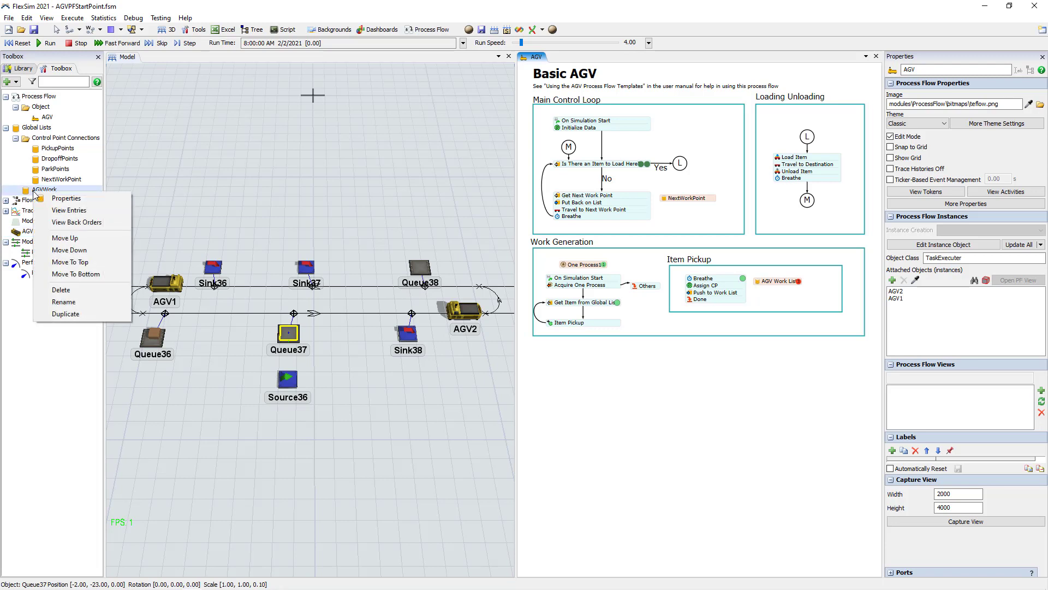
click(68, 210)
drag(427, 87, 285, 114)
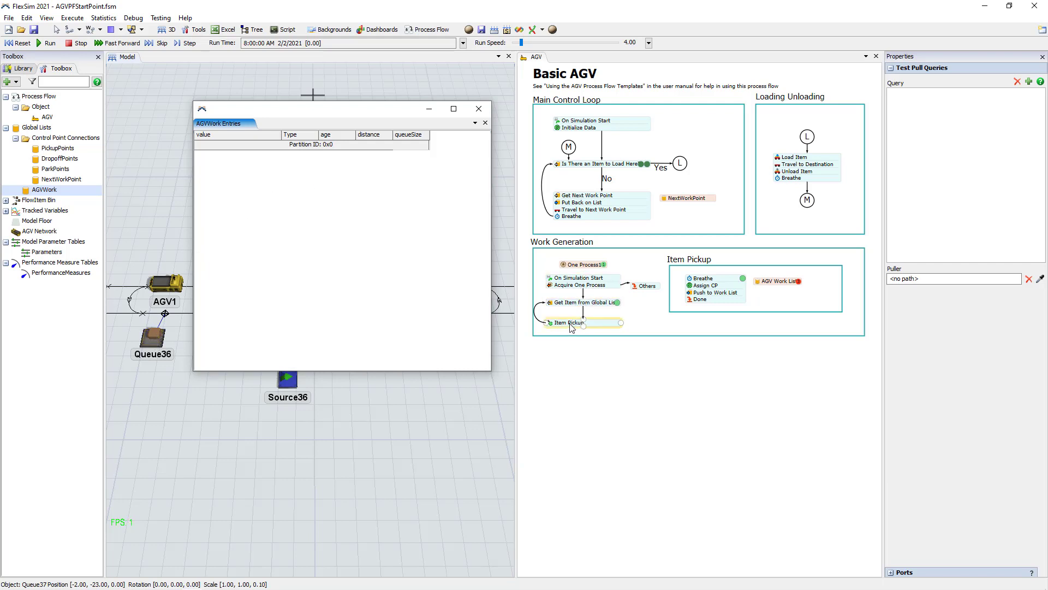
Examine the Item Pickup activities within the Work Generation block of the process flow.
click(700, 288)
click(672, 282)
click(571, 323)
click(698, 279)
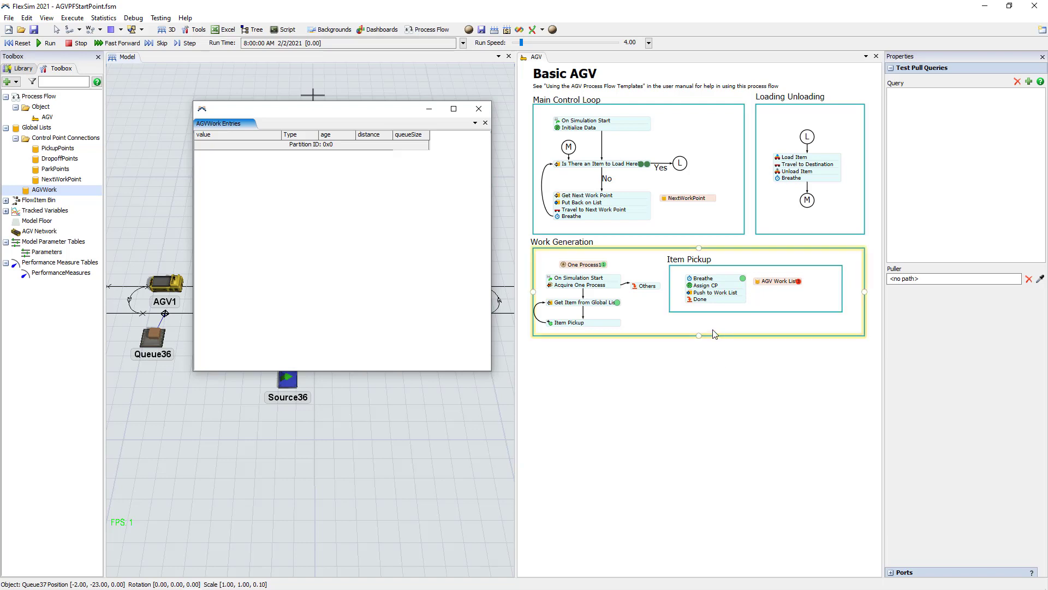
click(696, 267)
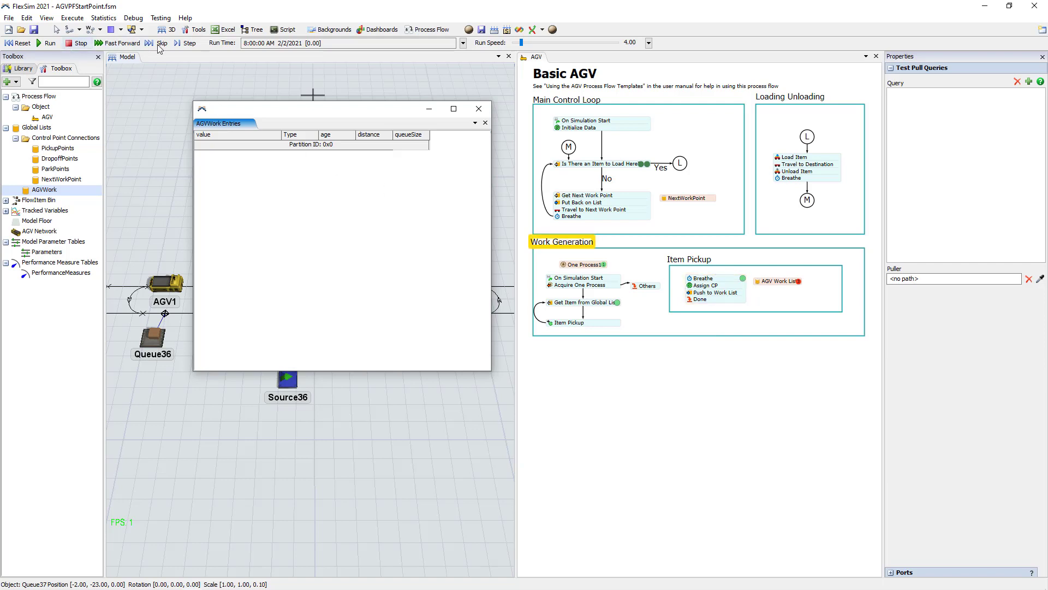
Advance the simulation to the Get Next Work Point activity and shrink the AGVWork entries window to uncover the model.
click(186, 43)
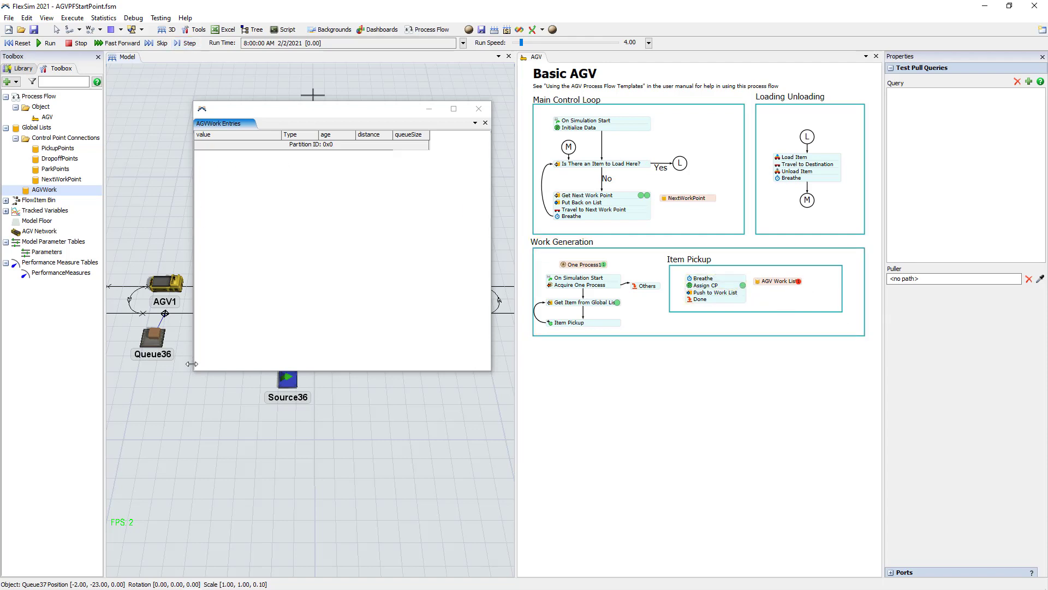
drag(195, 372, 285, 307)
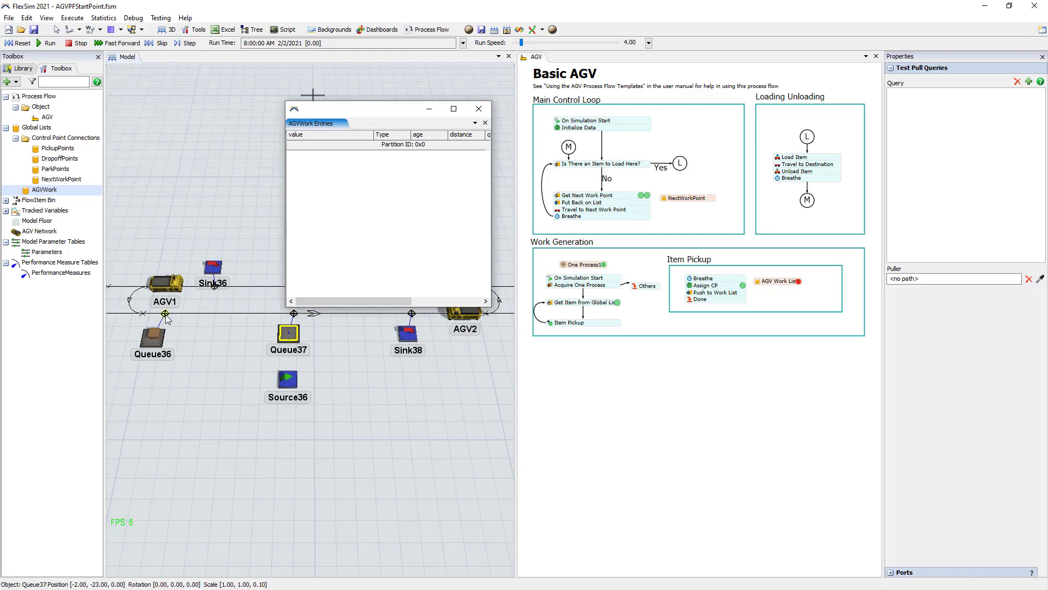
Check the control point linked to Queue36, and step the simulation until the queue's item is pushed to the AGV work list.
click(166, 315)
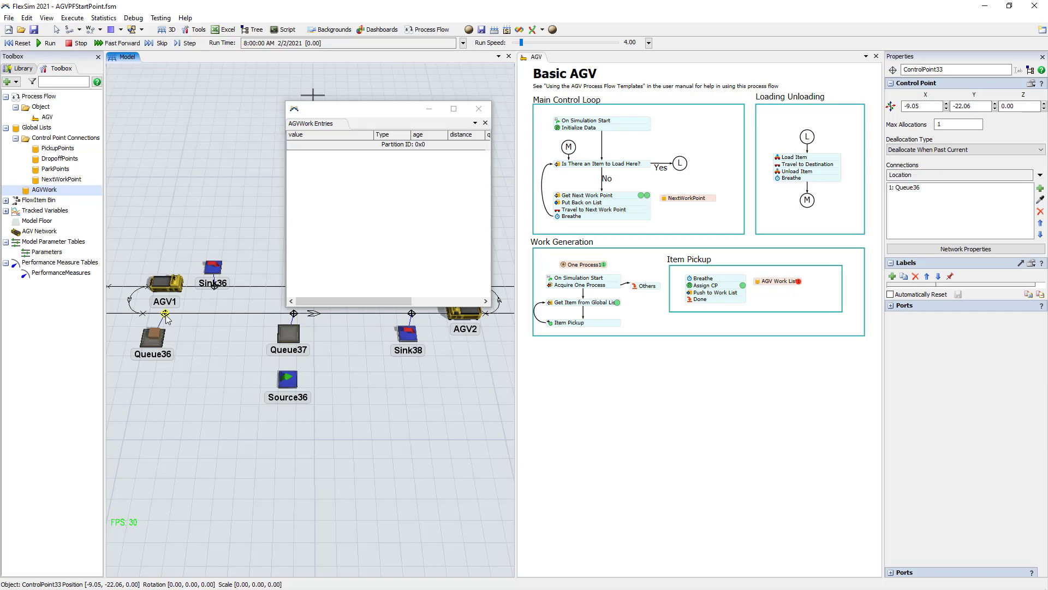
click(174, 335)
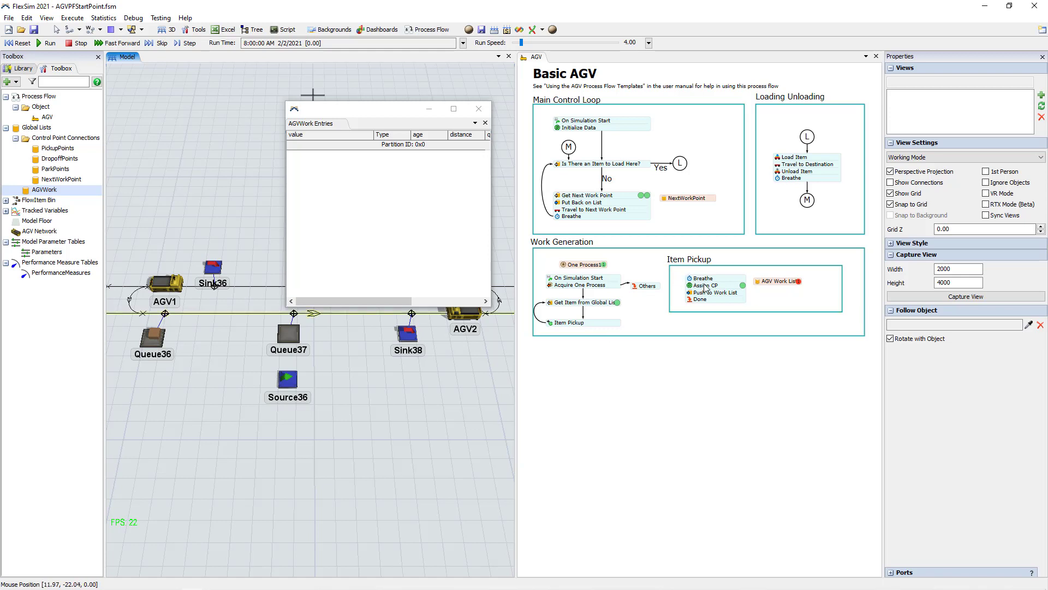
click(189, 43)
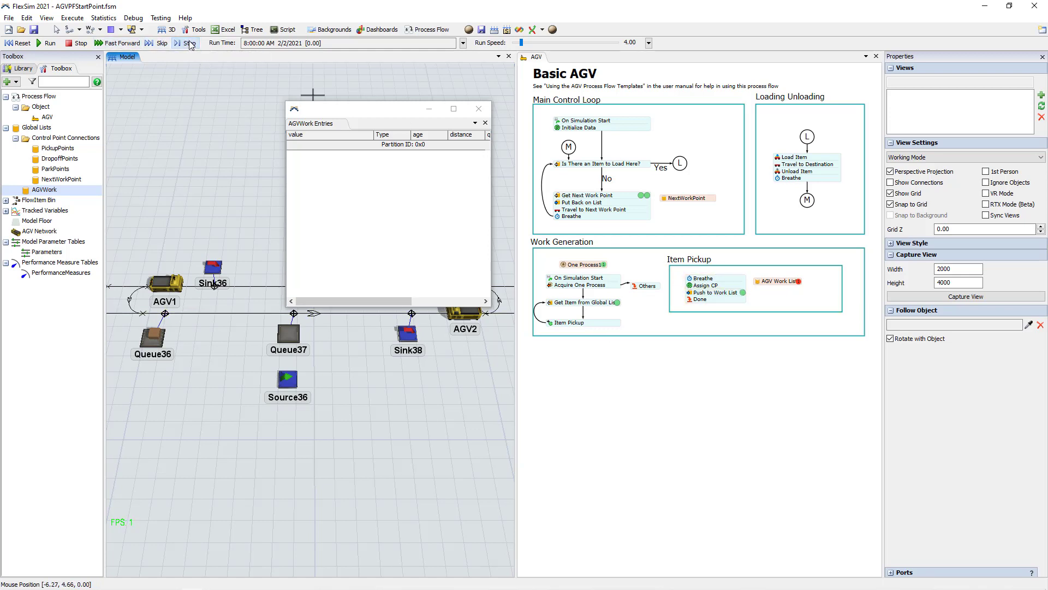
click(188, 43)
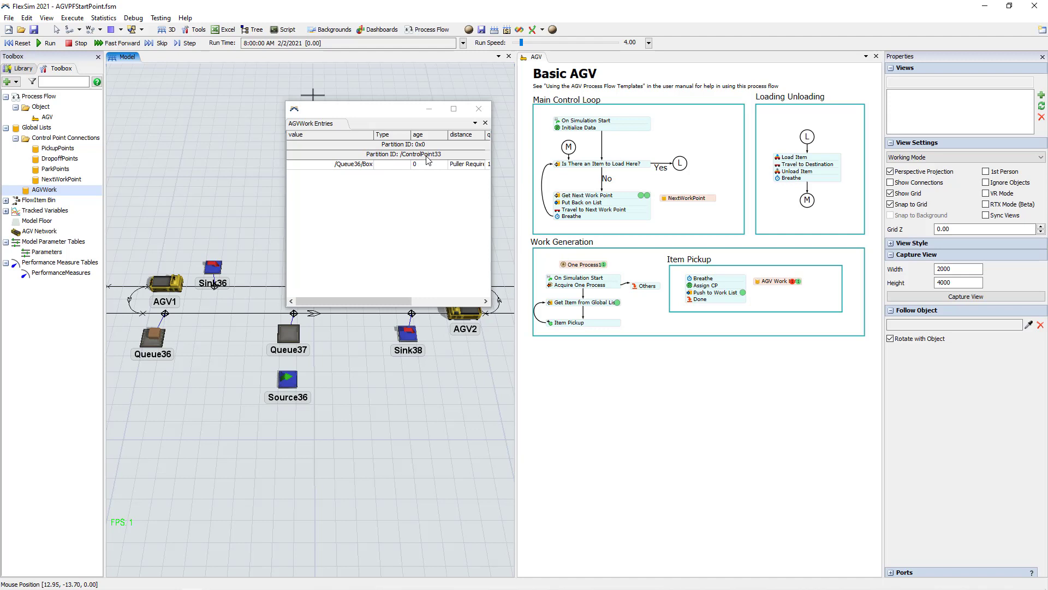
Widen and reposition the AGVWork entries window, and examine the Queue36 box entry and the control point partition holding it.
drag(491, 166, 559, 158)
drag(478, 114, 411, 94)
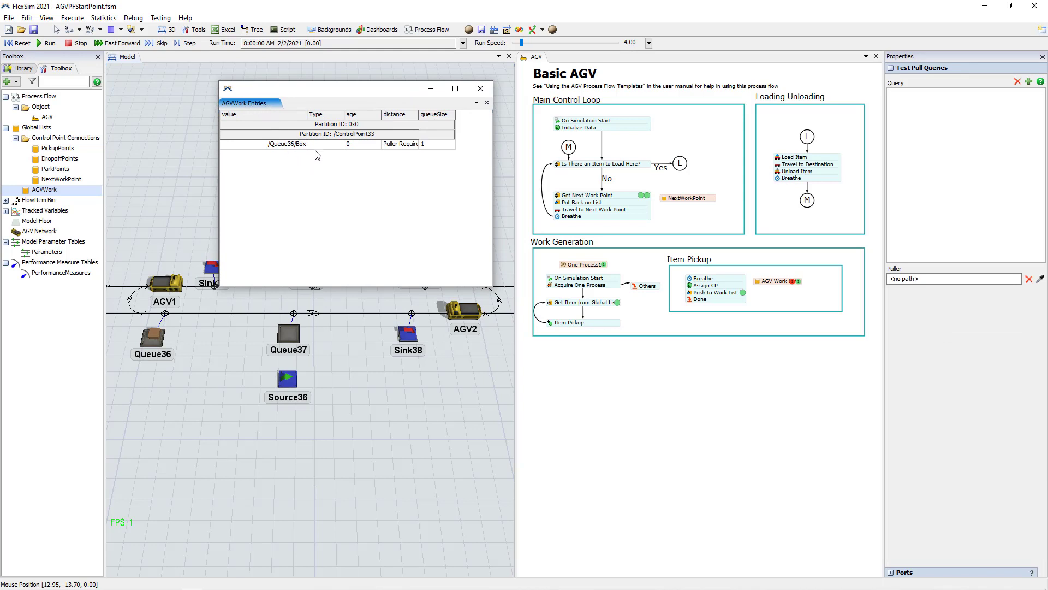
drag(322, 138, 365, 141)
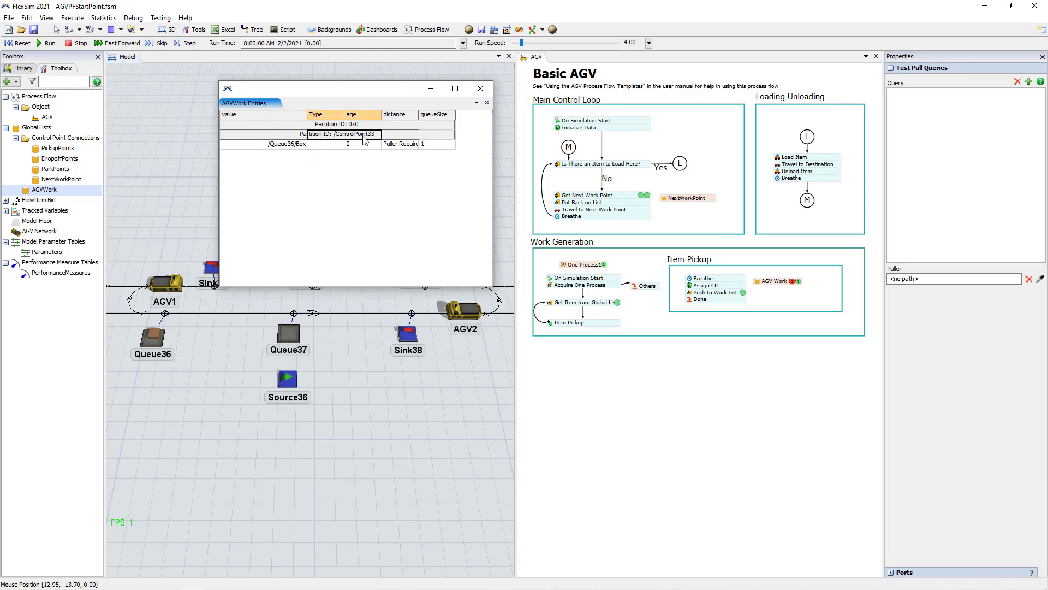
click(165, 314)
click(294, 145)
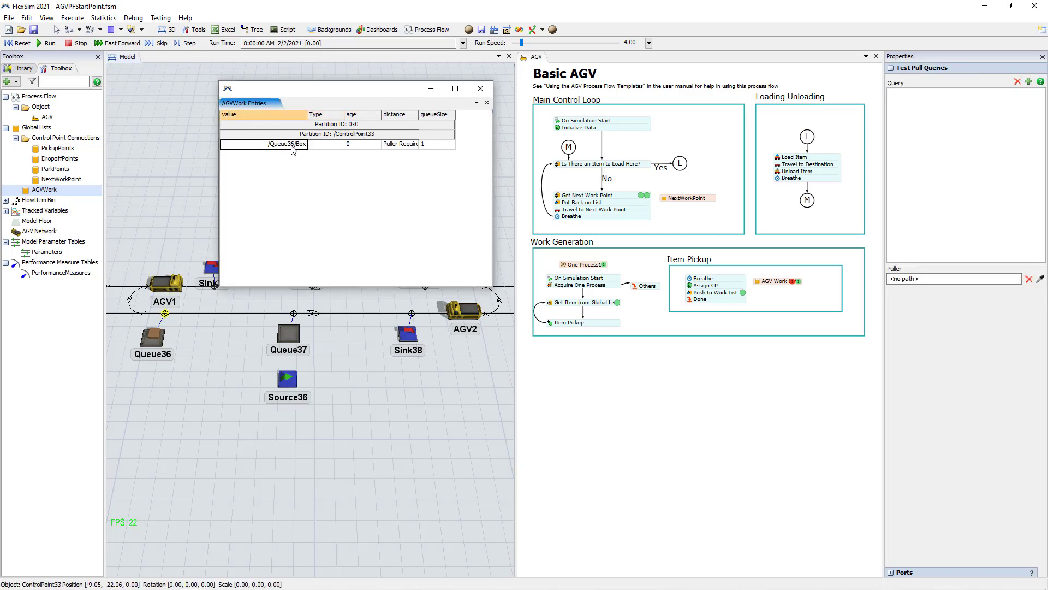
drag(293, 144, 432, 146)
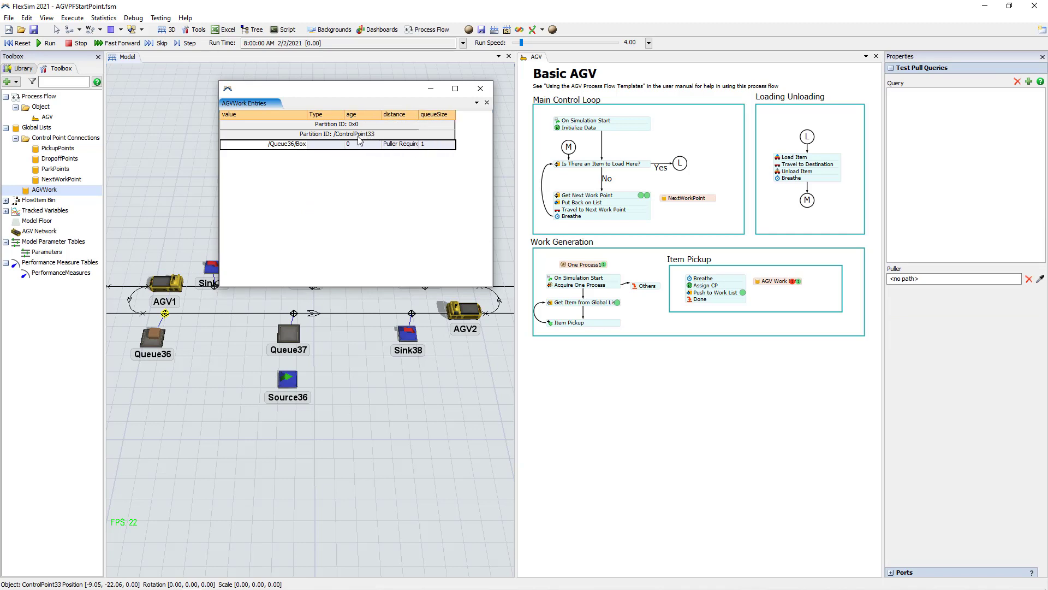
click(362, 183)
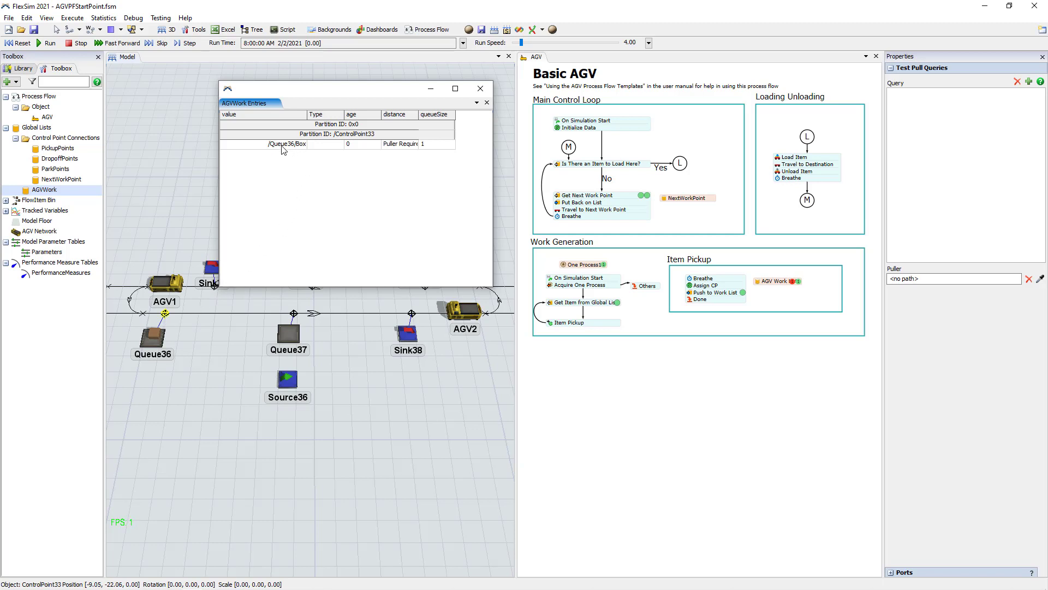
drag(281, 144, 366, 153)
click(362, 136)
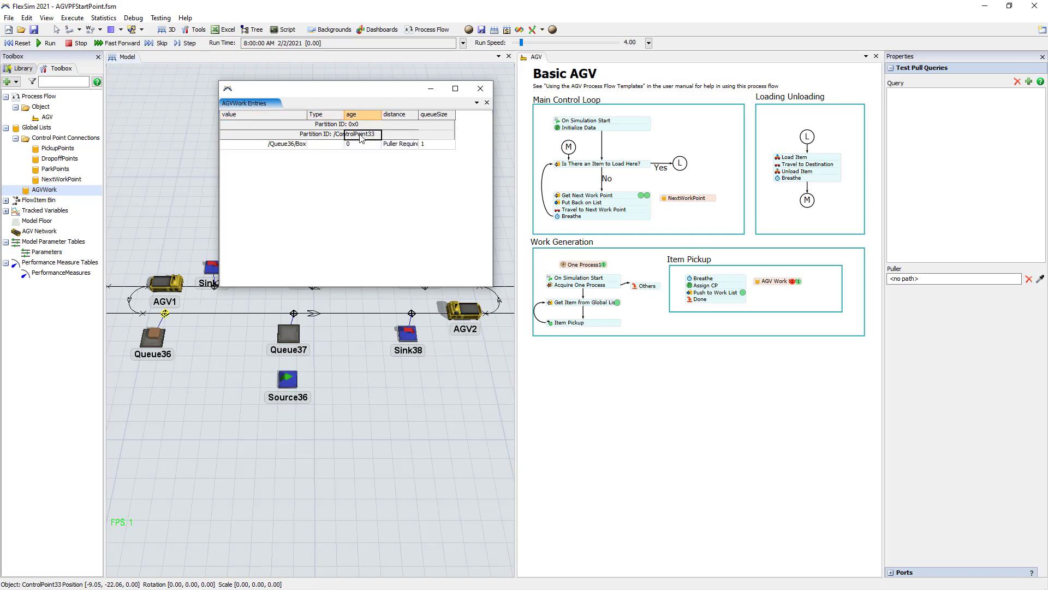
click(332, 202)
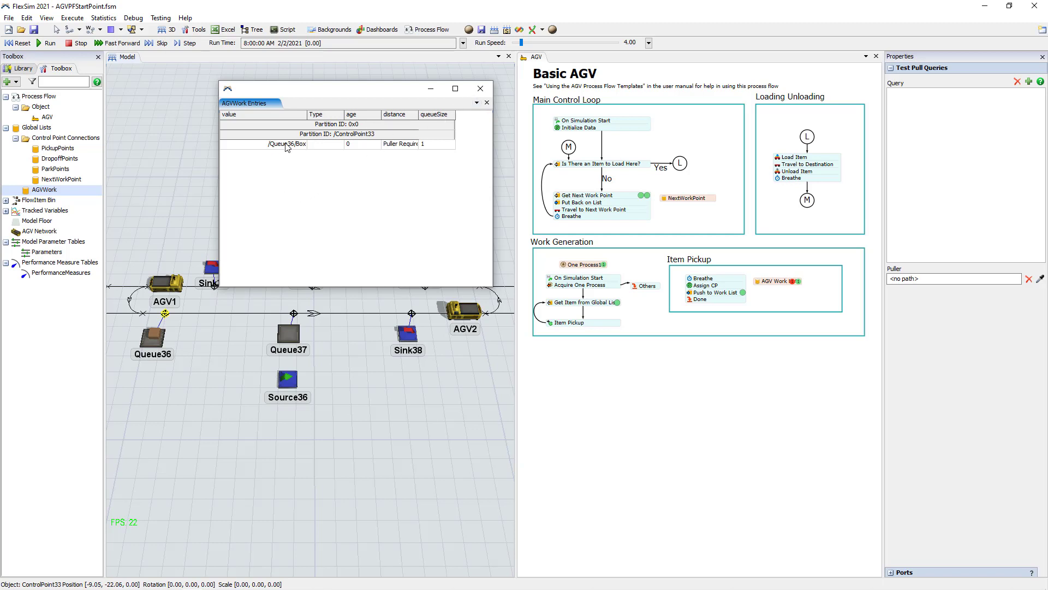
Close the AGVWork entries window and move AGV1 off the track to uncover its control point.
click(480, 88)
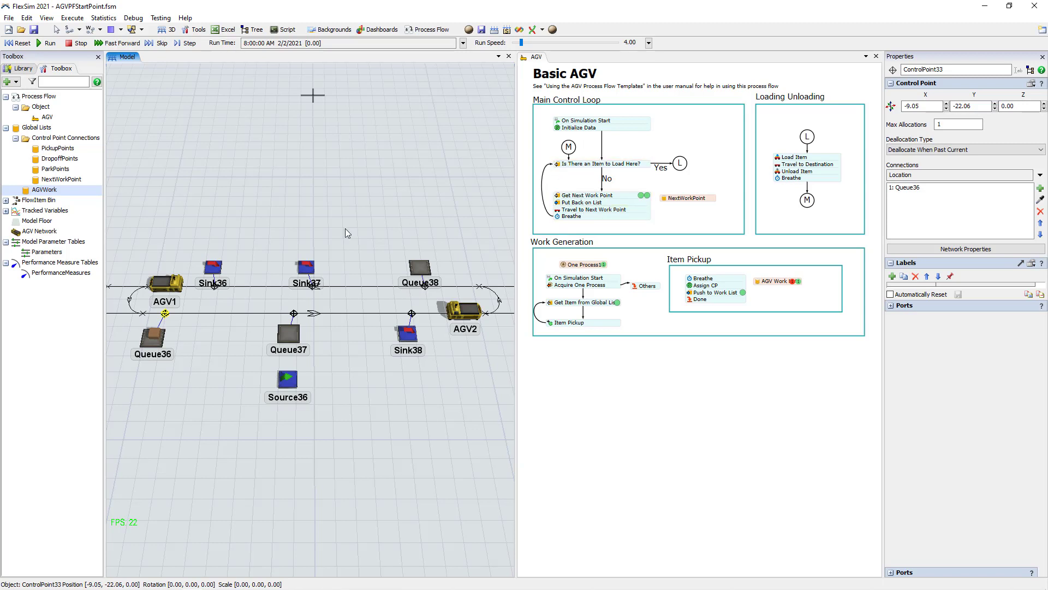
click(171, 288)
drag(170, 289, 174, 267)
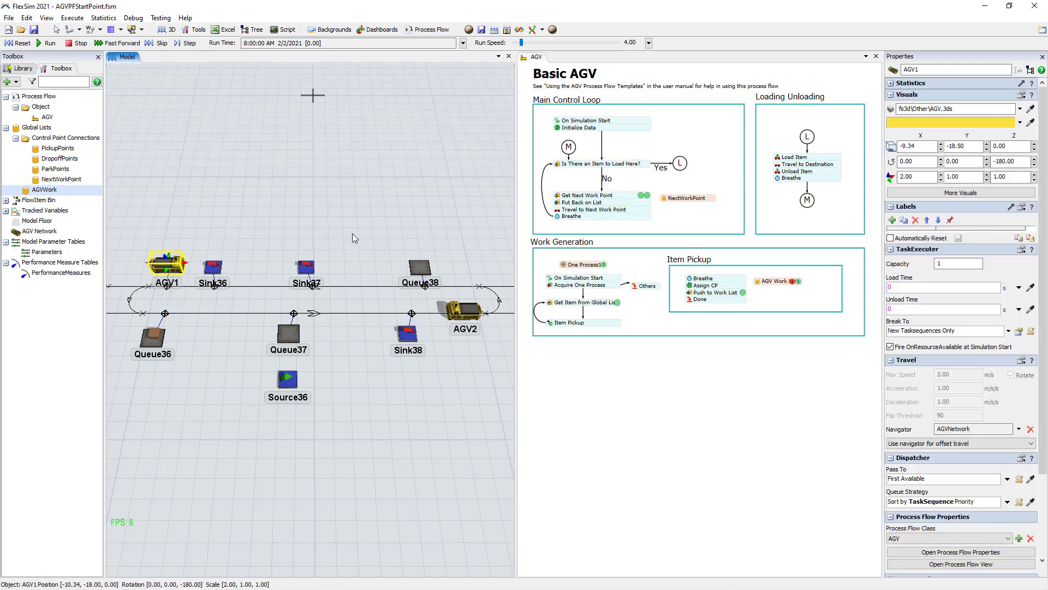
Examine the Partition ID setting and list reference of the Is There an Item to Load Here? activity.
click(559, 167)
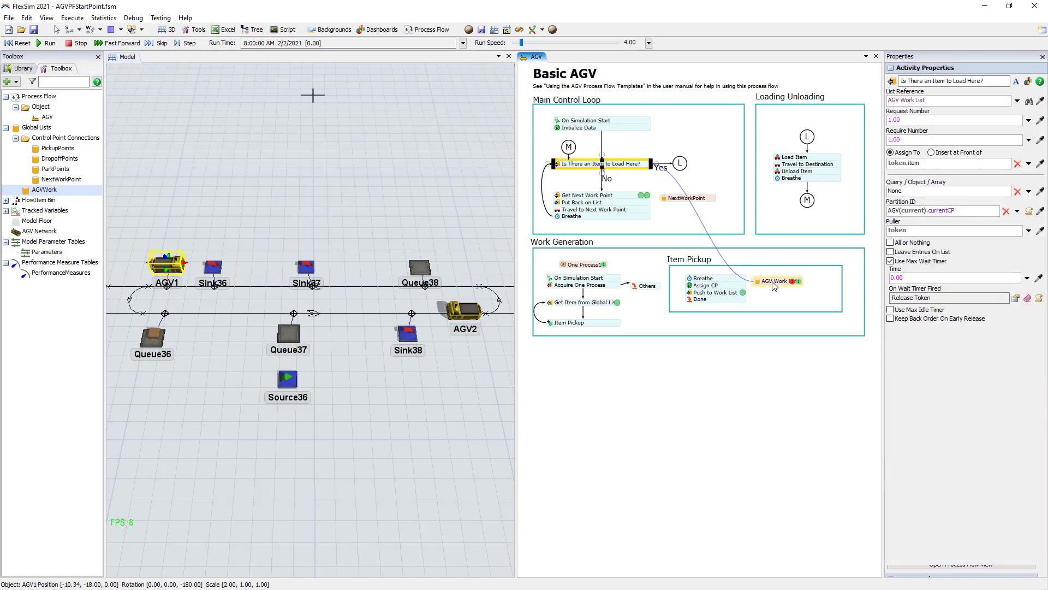
double_click(560, 167)
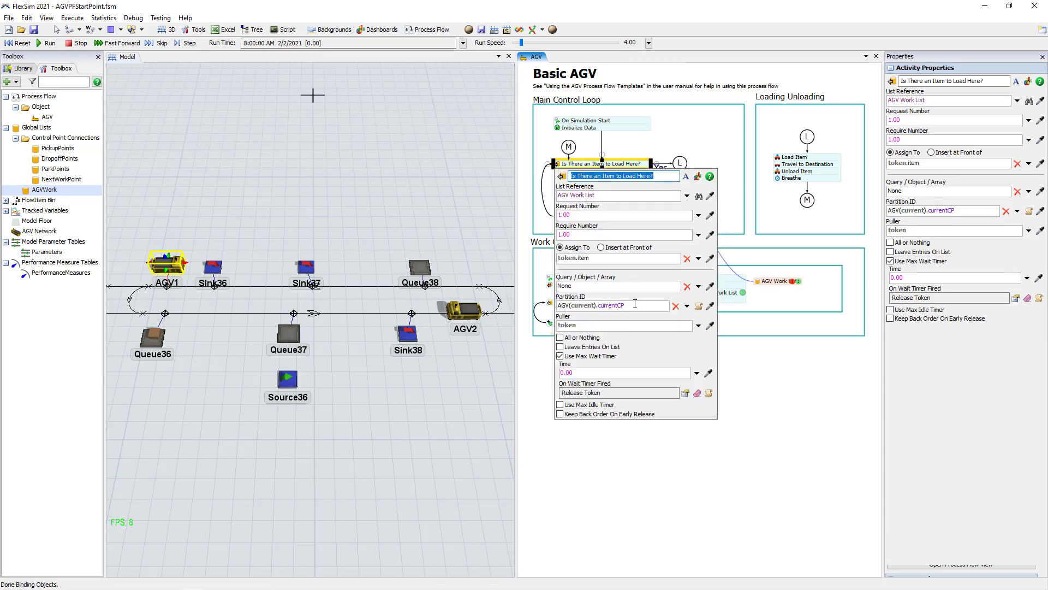
drag(635, 304, 558, 304)
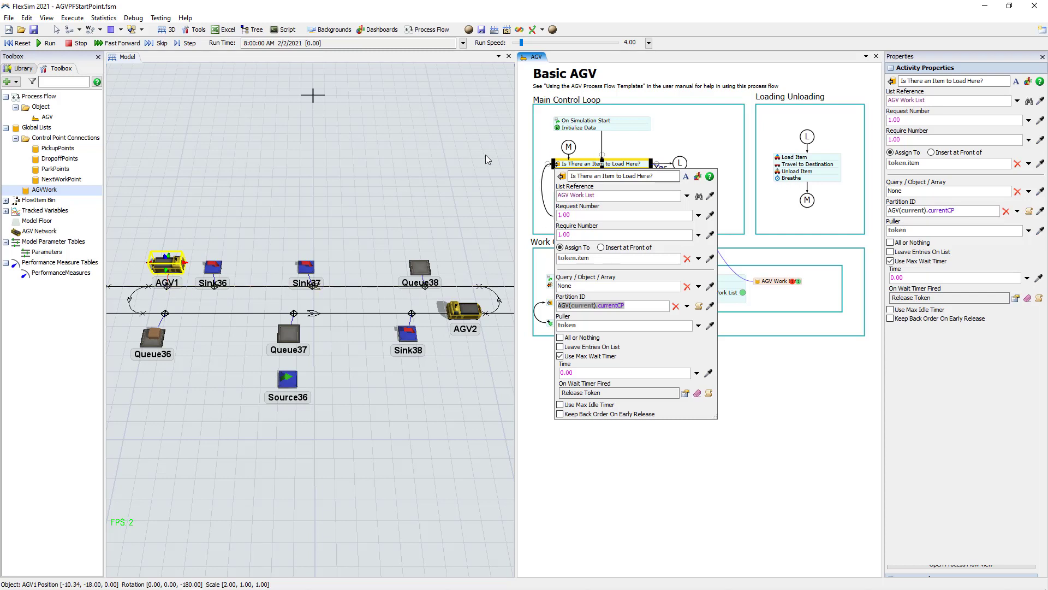
click(629, 150)
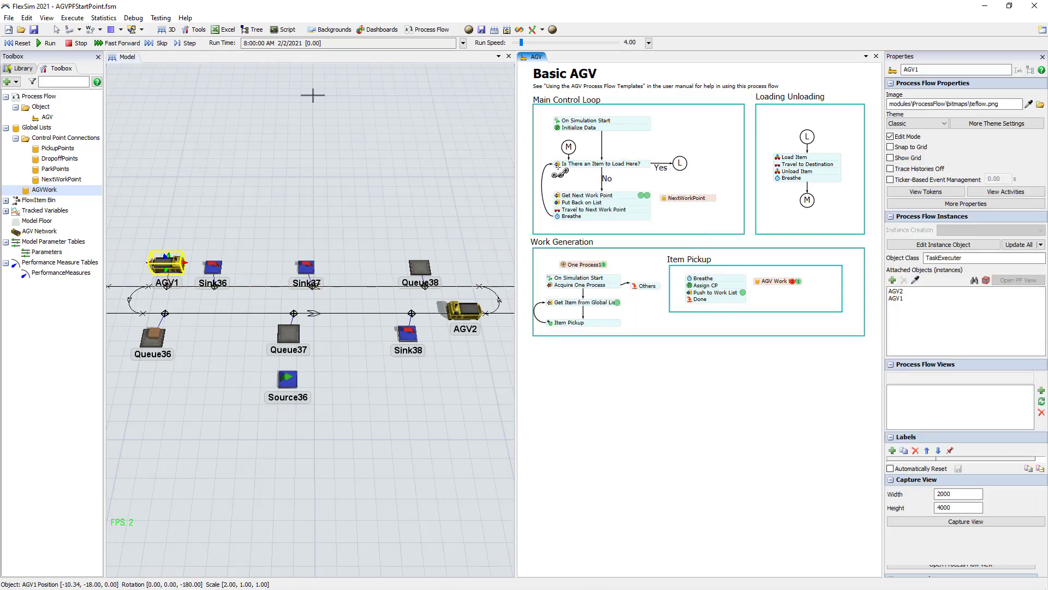
Trace the L and M connectors between the Main Control Loop and Loading Unloading blocks of the process flow.
click(806, 137)
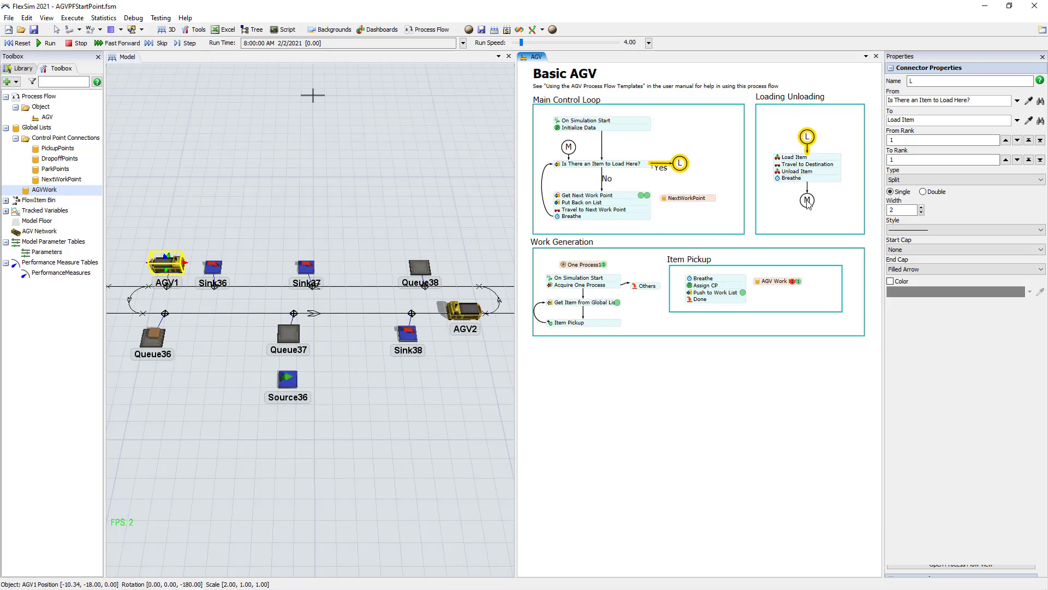
click(807, 200)
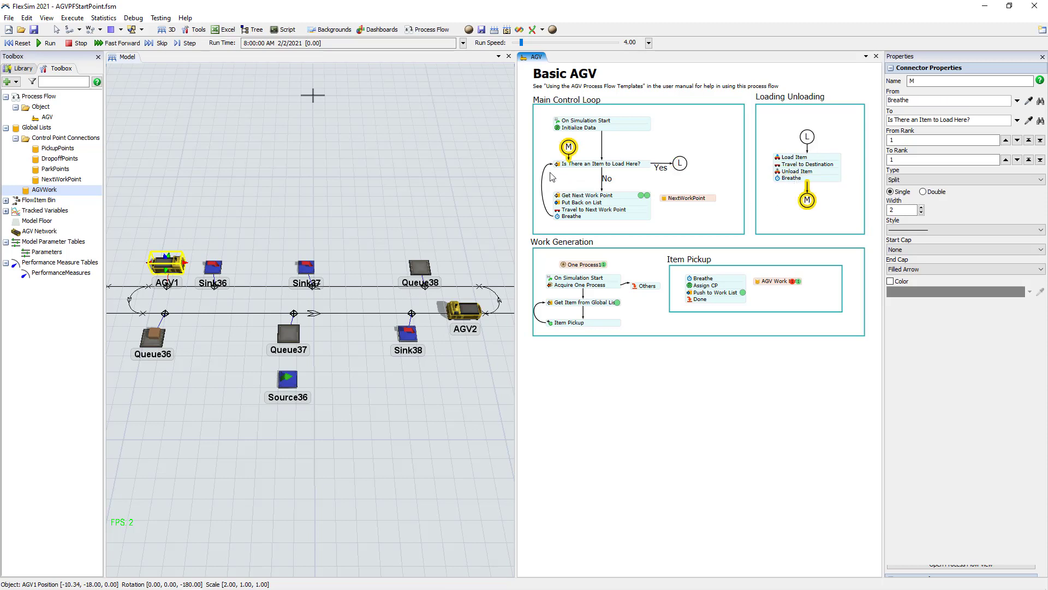
click(588, 165)
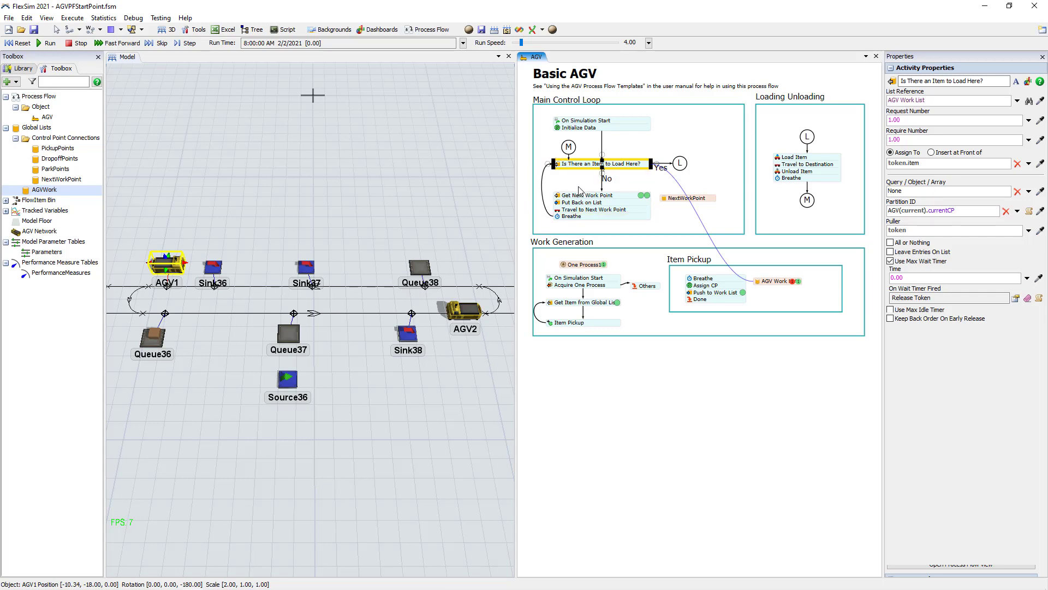
click(545, 190)
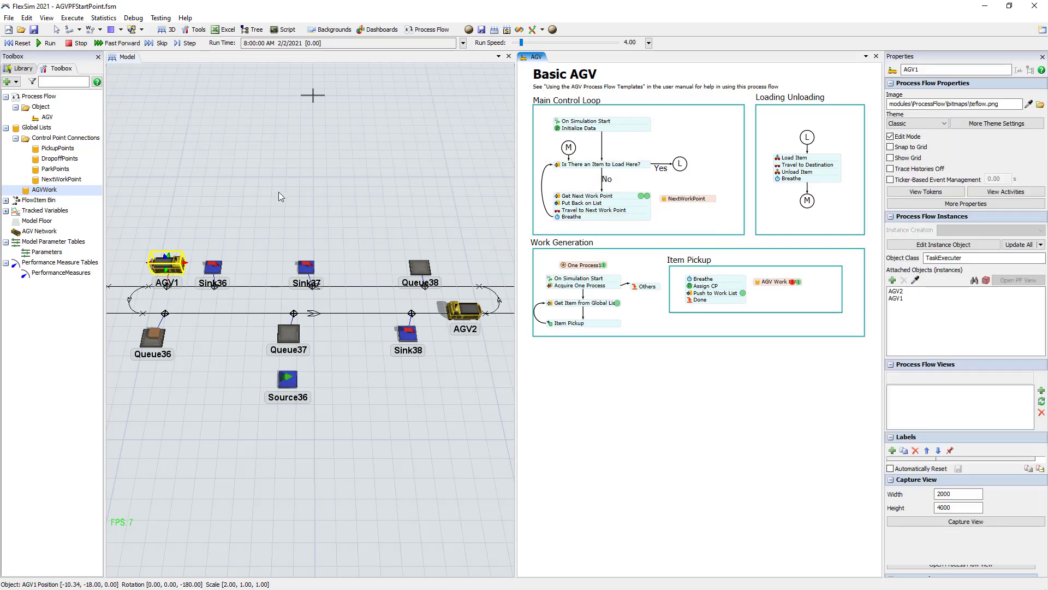
Reset the model and move AGV1 to about X -8.65, Y -13.83 and AGV2 to about X 9.41, Y -25.5, clear of the track.
click(18, 43)
drag(164, 282, 188, 210)
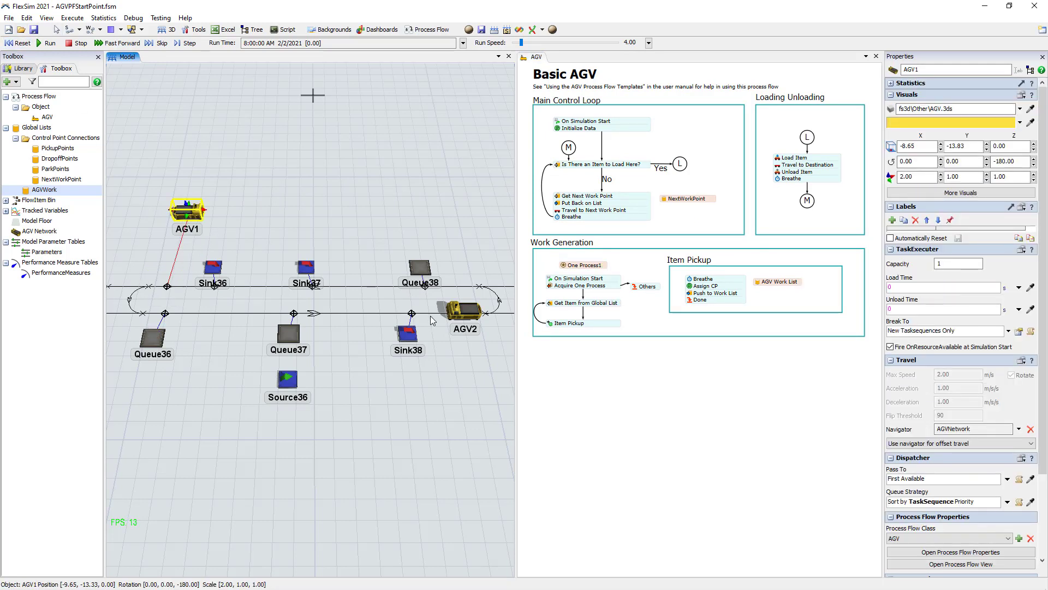
drag(460, 321, 470, 371)
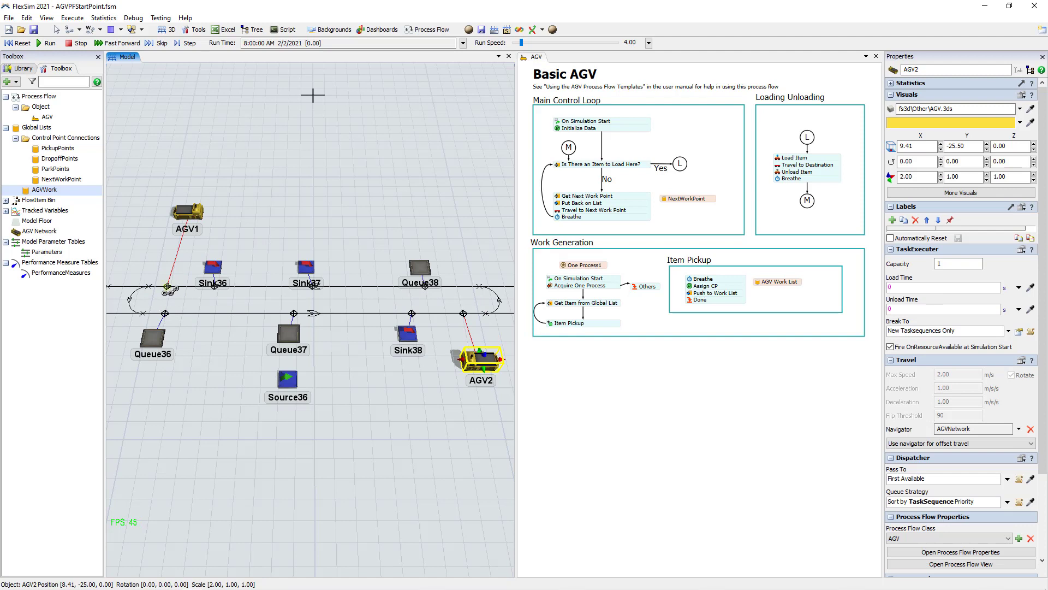
Create NextWorkPoint connections from AGV1's starting control point to Queue36's control point, and from there to Queue37's control point.
drag(168, 287, 167, 319)
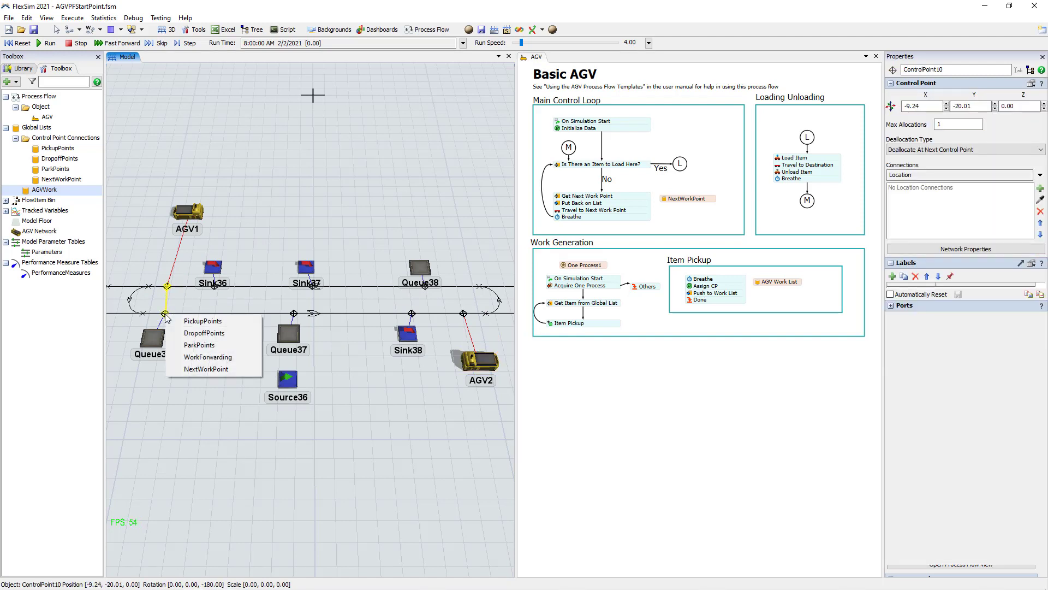
click(189, 370)
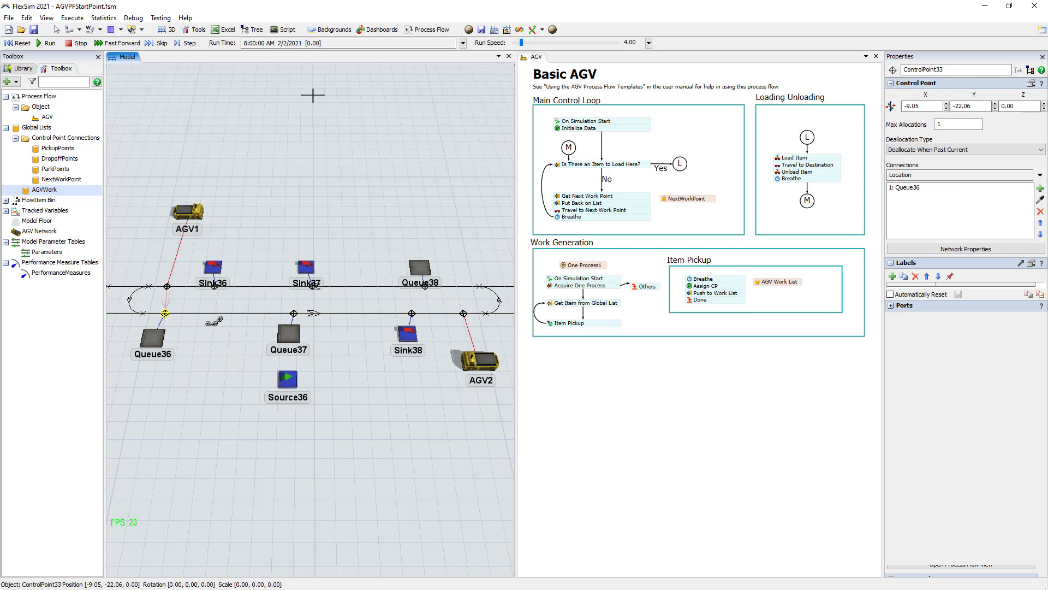
click(294, 313)
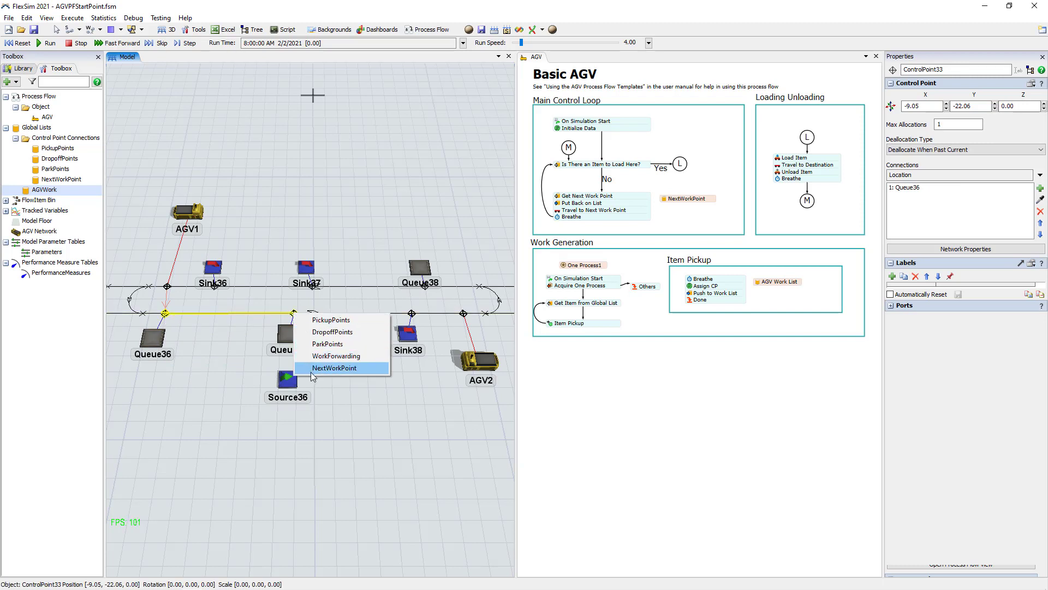
click(313, 368)
Create a NextWorkPoint connection from Queue37's control point to Sink38's control point.
click(415, 316)
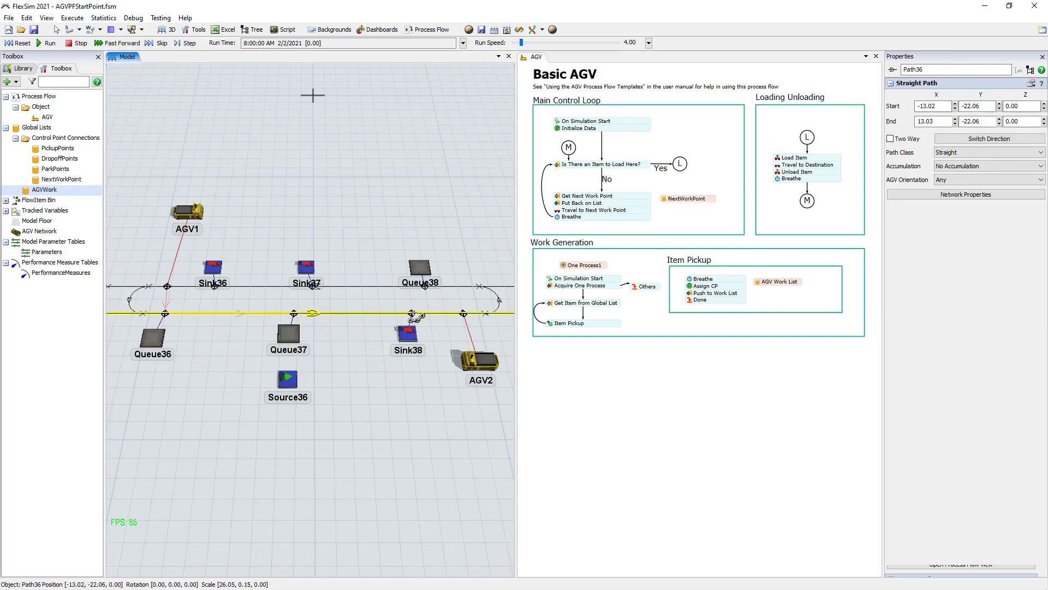
click(412, 314)
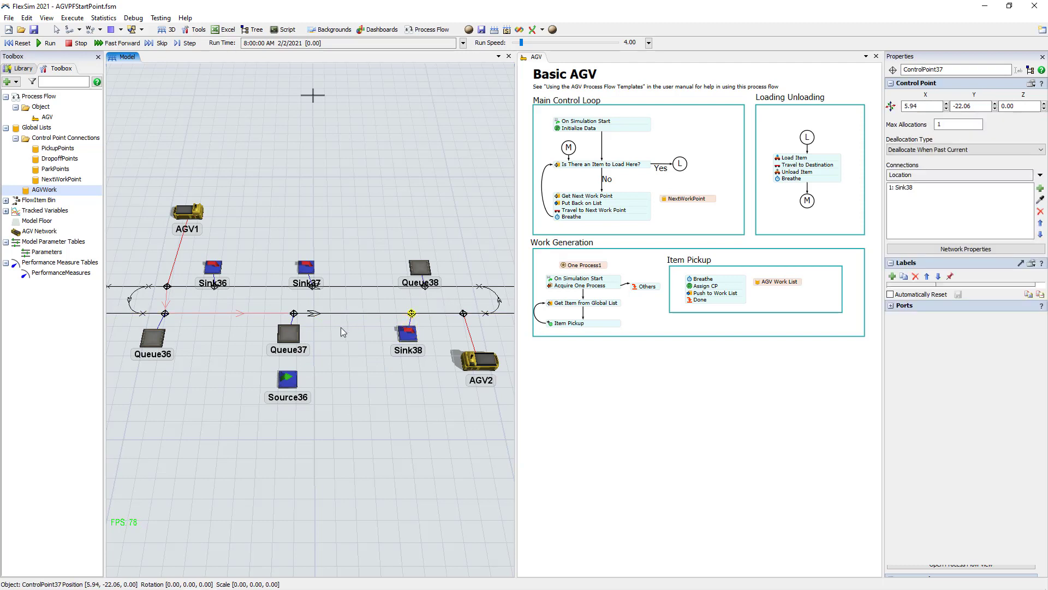
click(343, 332)
key(a)
click(294, 313)
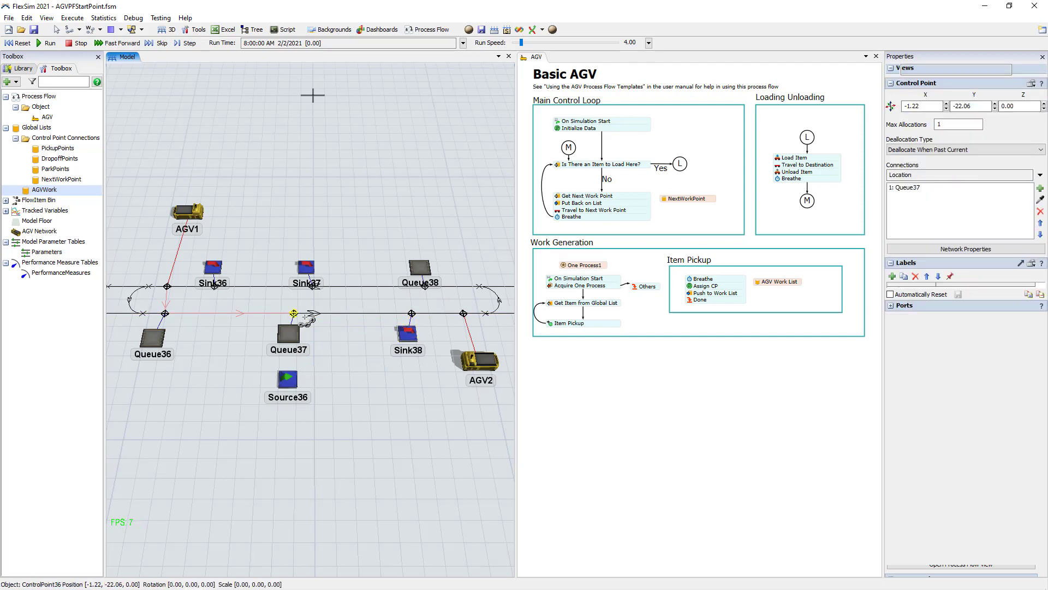
click(411, 313)
click(437, 369)
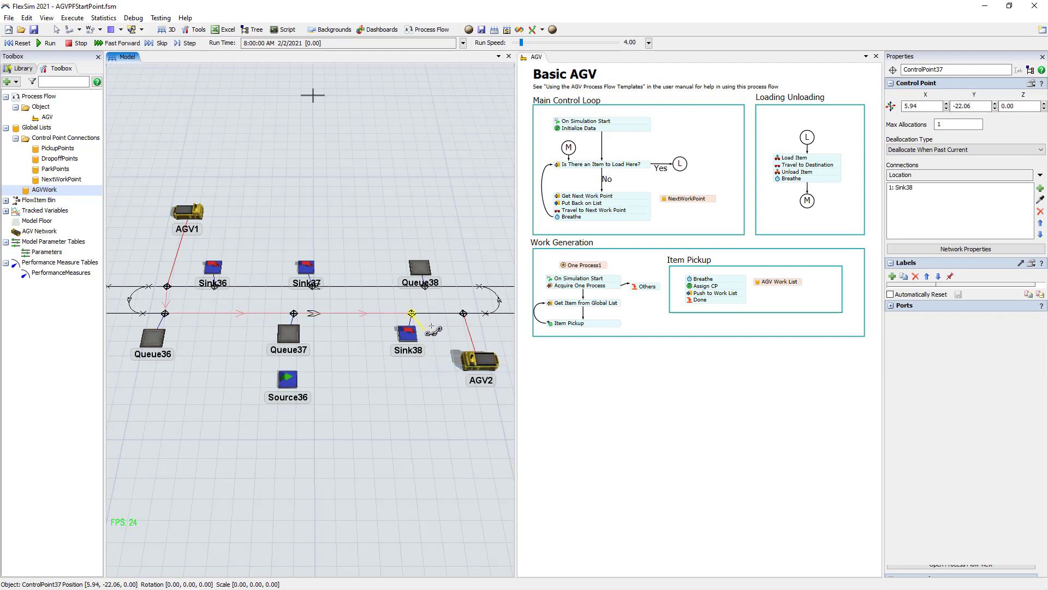
Continue the NextWorkPoint connections from Sink38's control point through those of AGV2 and Queue38 to Sink37's control point.
click(464, 314)
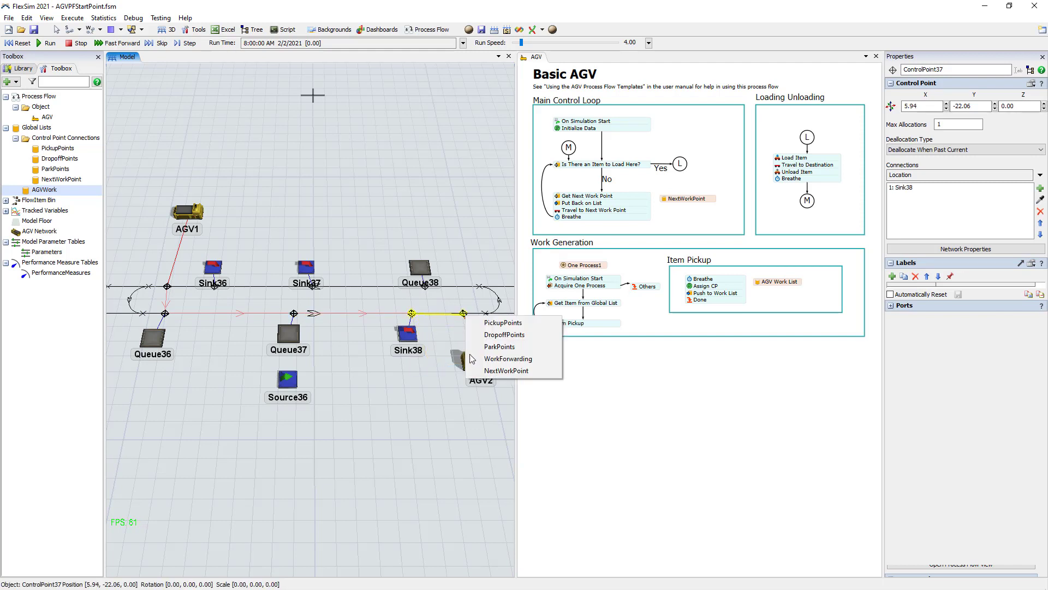
click(476, 371)
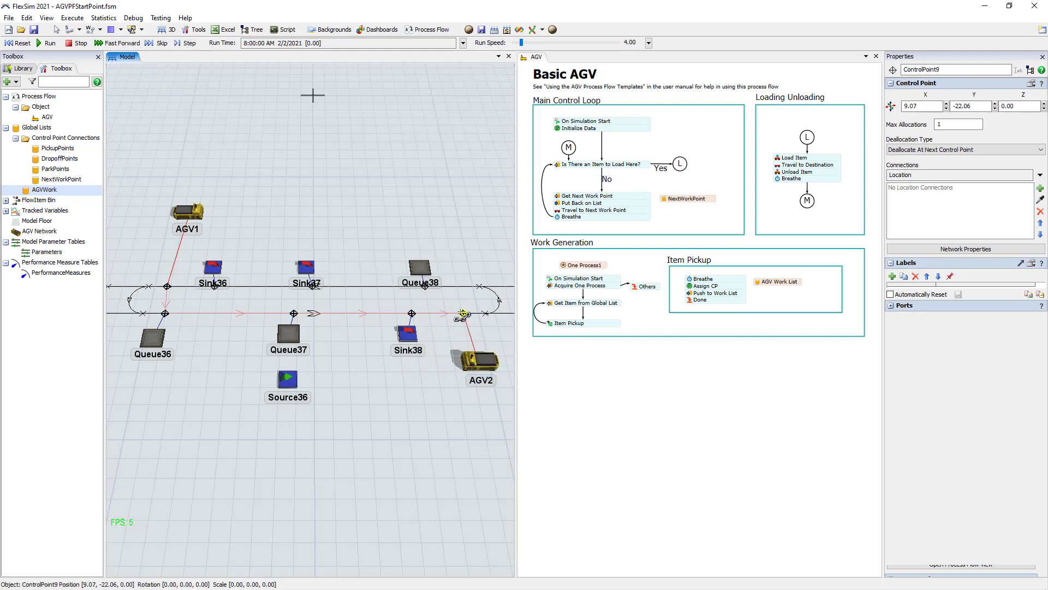
click(425, 287)
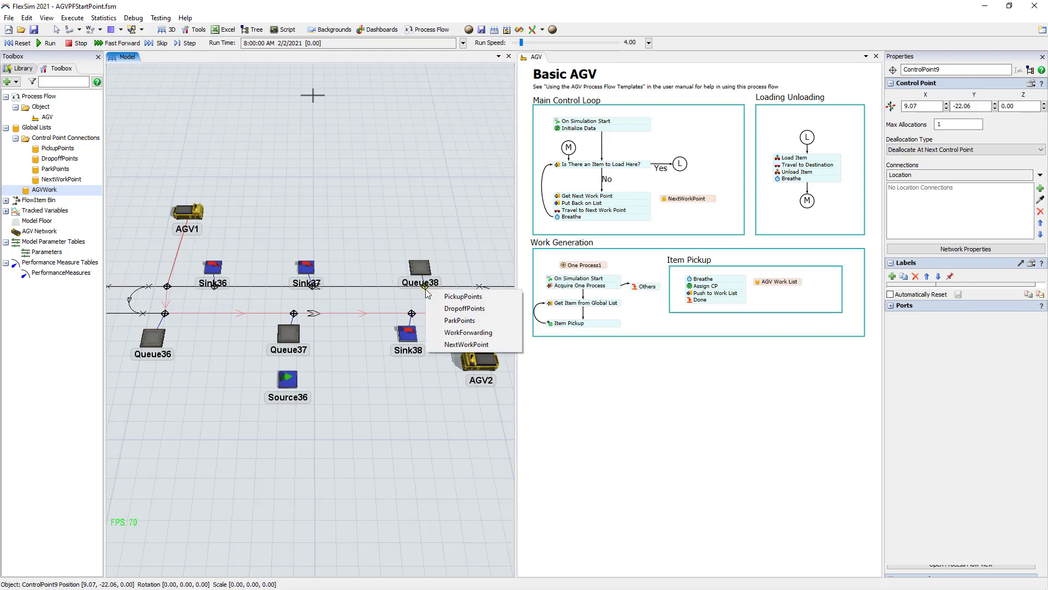
click(466, 344)
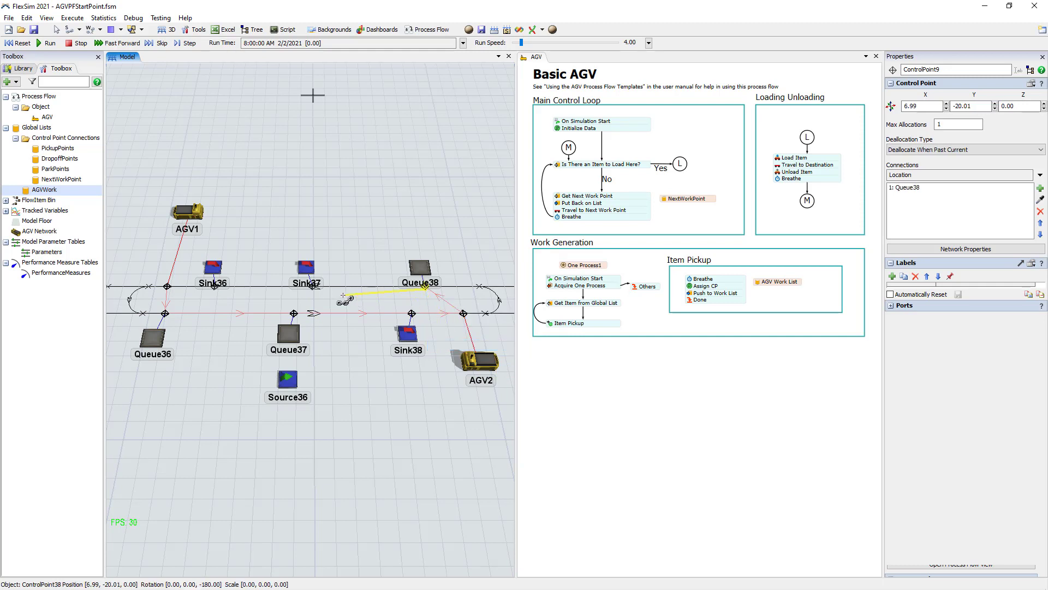
click(312, 288)
click(363, 343)
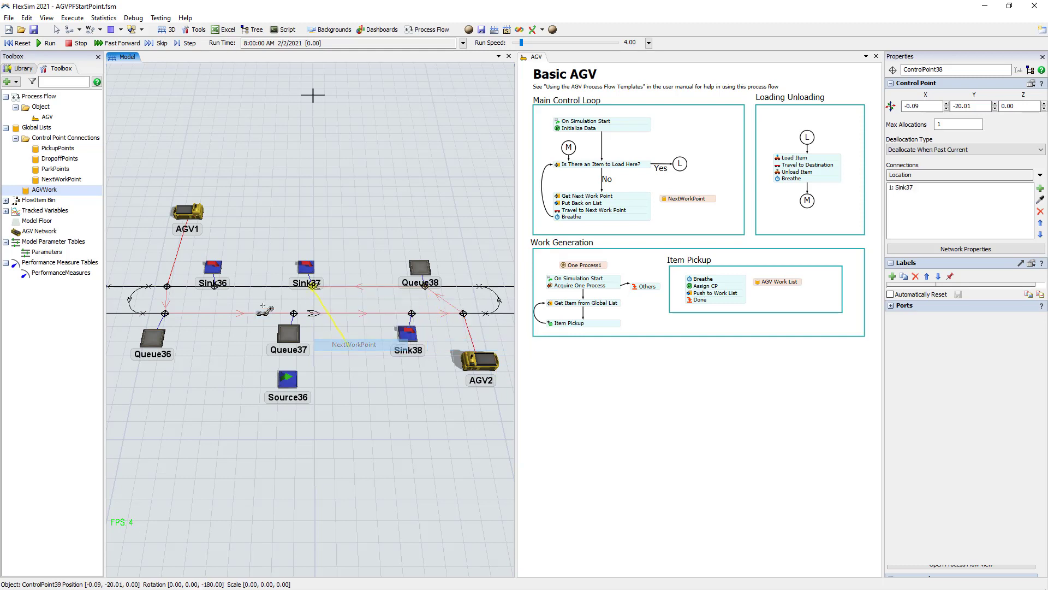
Close the NextWorkPoint loop from Sink37's control point through Sink36's control point to AGV1's starting control point.
click(214, 288)
click(258, 344)
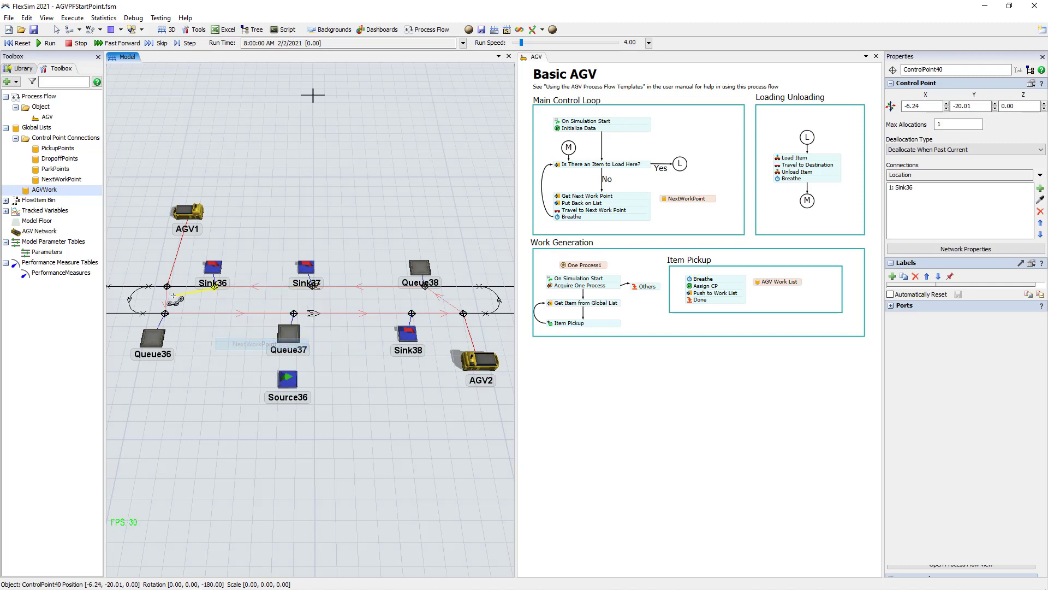
click(167, 287)
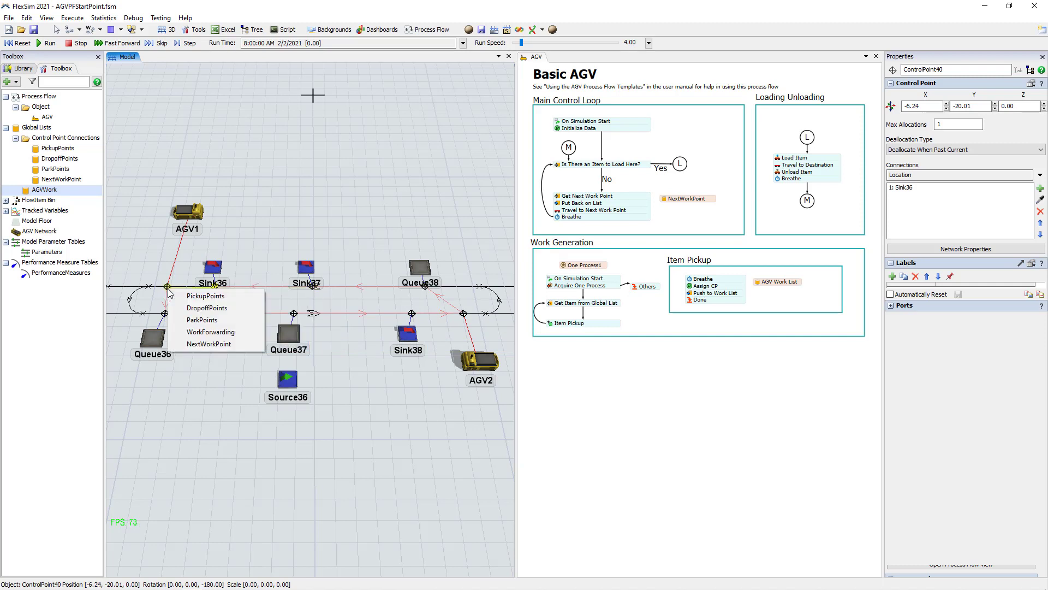
click(201, 343)
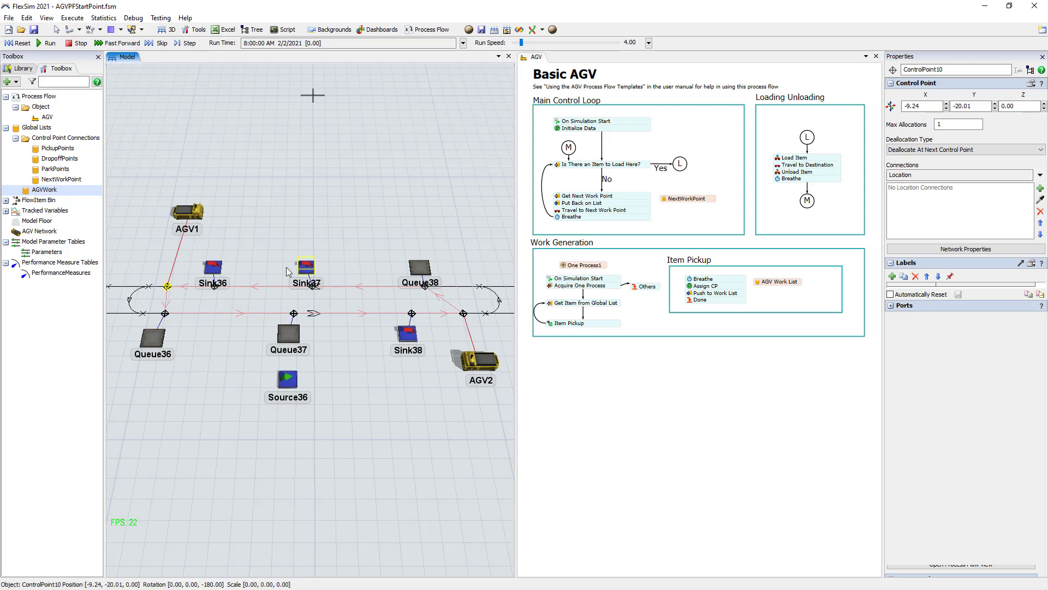
click(165, 314)
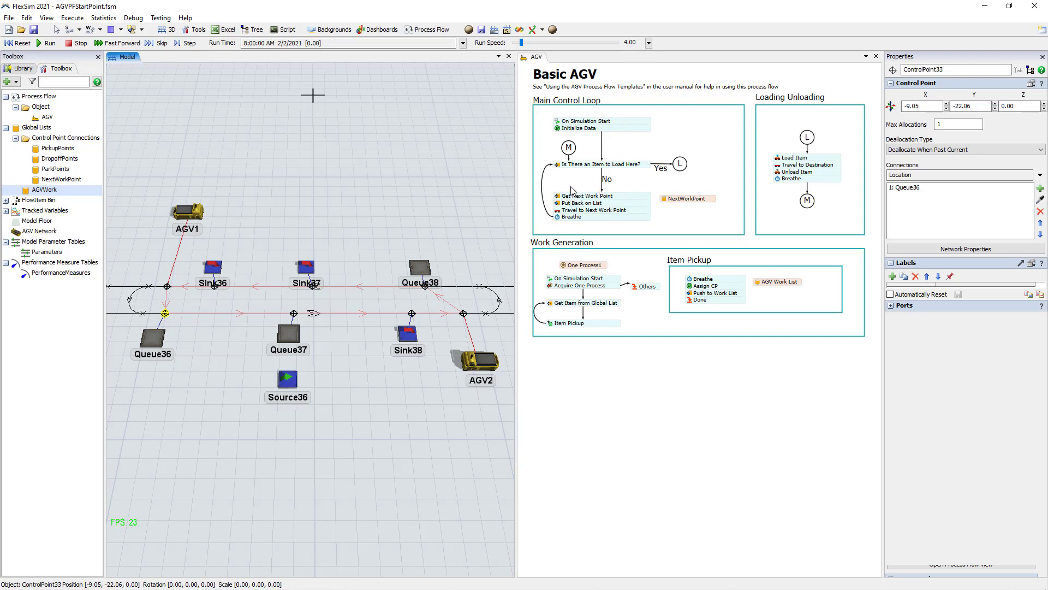
Examine the NextWorkPoint entry among the control point connection types of the AGV network.
click(47, 233)
double_click(47, 234)
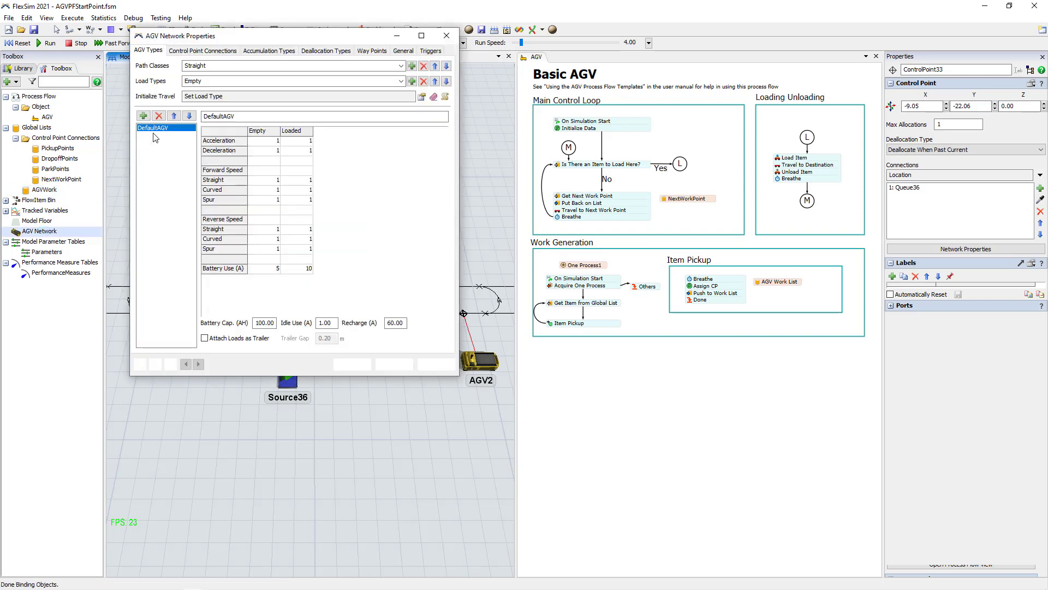
click(217, 55)
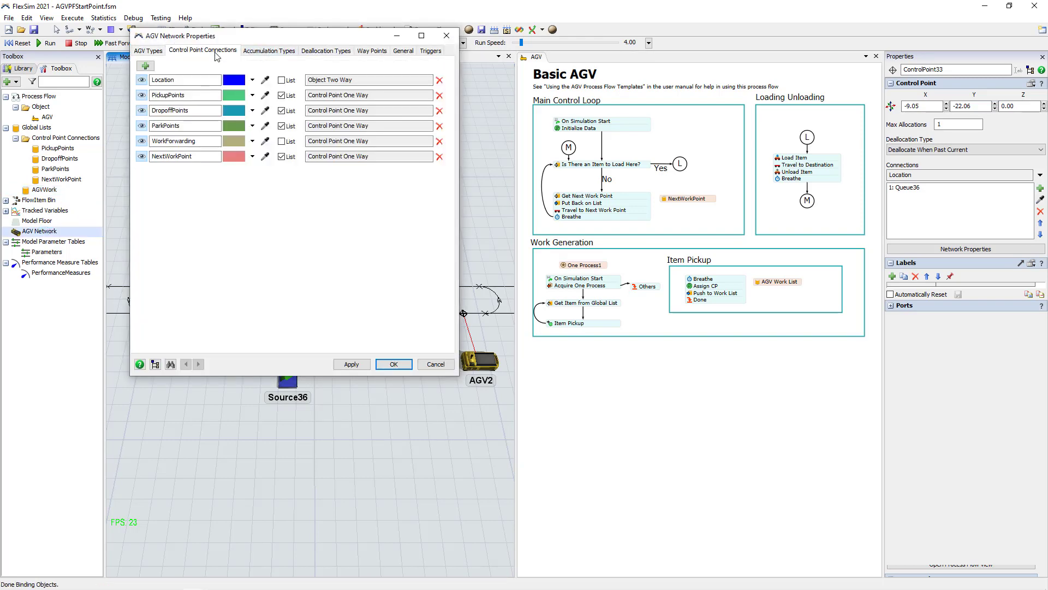
click(198, 158)
drag(198, 158, 156, 163)
click(200, 184)
click(394, 364)
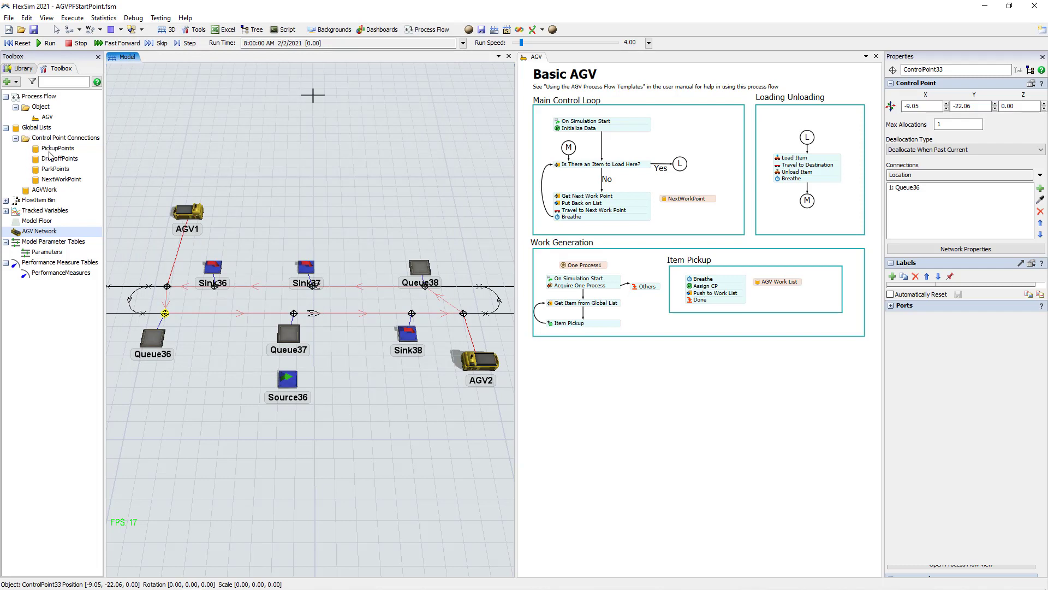
Open the entries view of the NextWorkPoint global list.
click(49, 181)
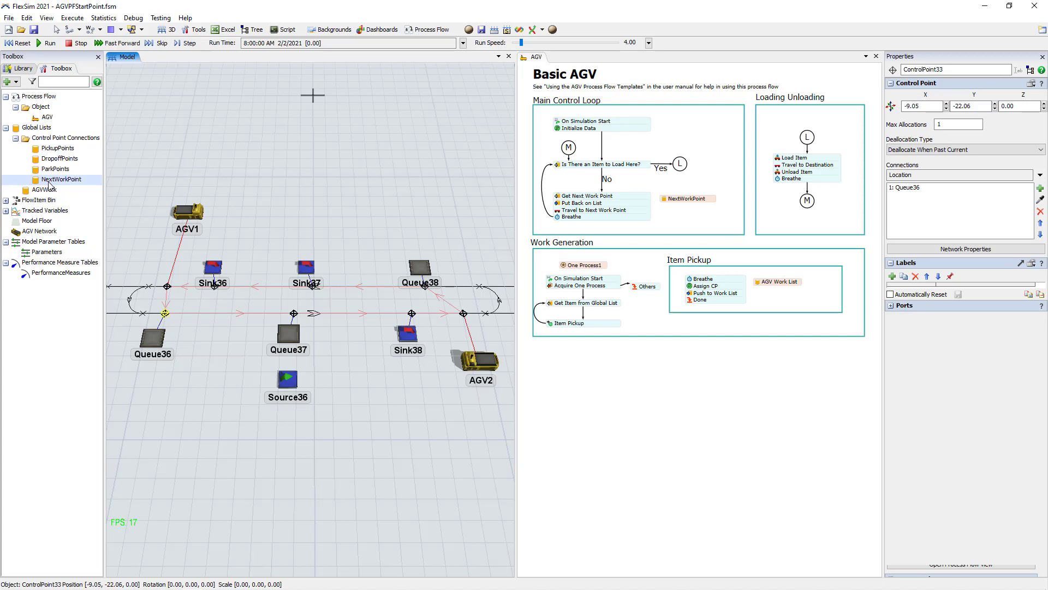
right_click(49, 185)
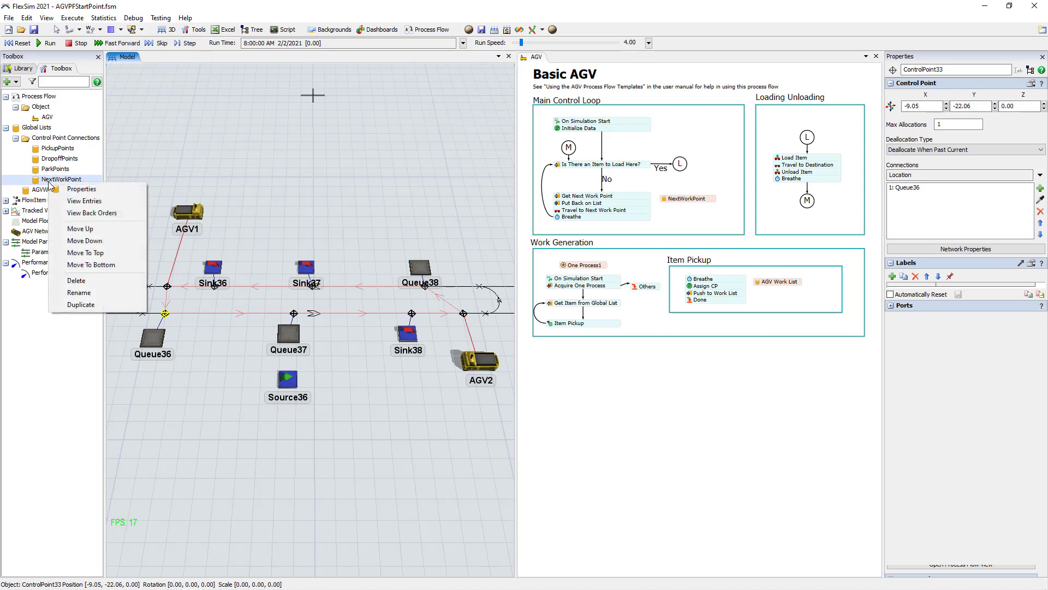
click(75, 201)
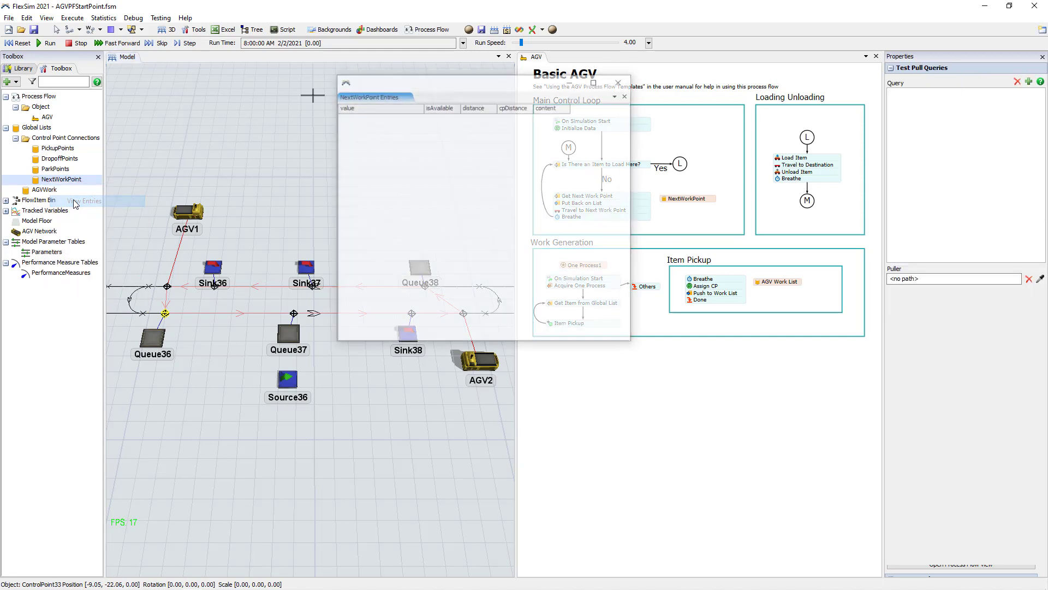
drag(432, 92, 296, 243)
Reset the model, run it for a moment and move the NextWorkPoint entries window clear of the 3D model.
click(15, 45)
click(48, 44)
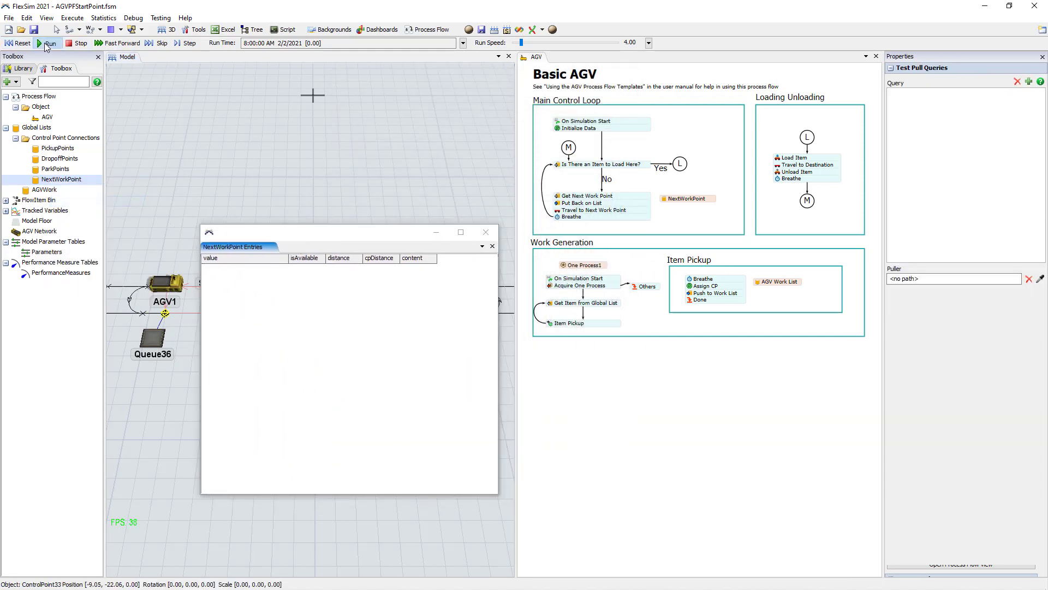
click(79, 45)
drag(360, 238, 778, 240)
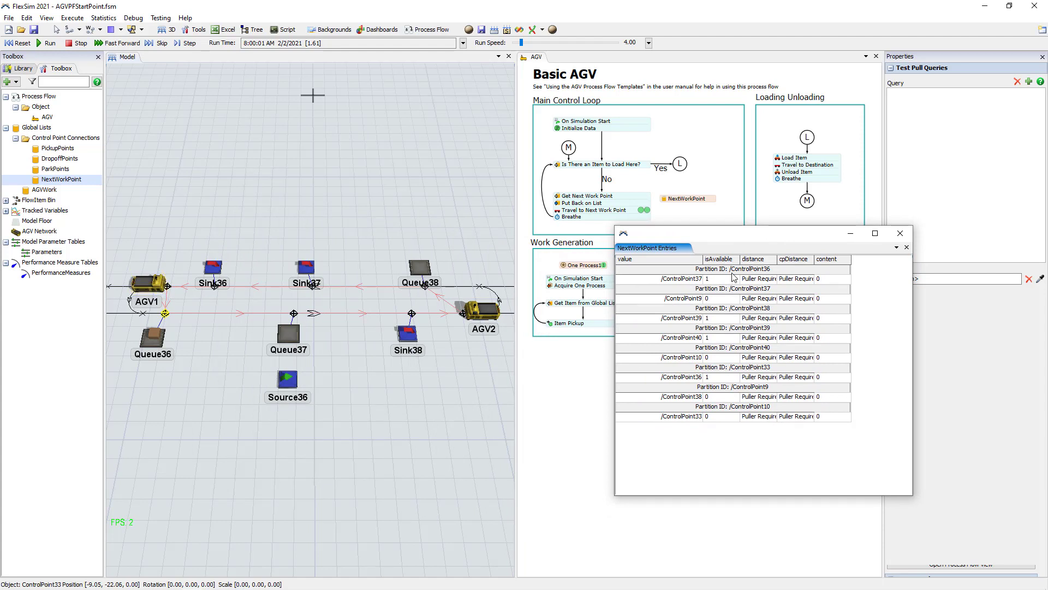
Examine the ControlPoint36 and ControlPoint10 partitions in the NextWorkPoint entries and compare them with the control points in the model.
drag(692, 273, 825, 272)
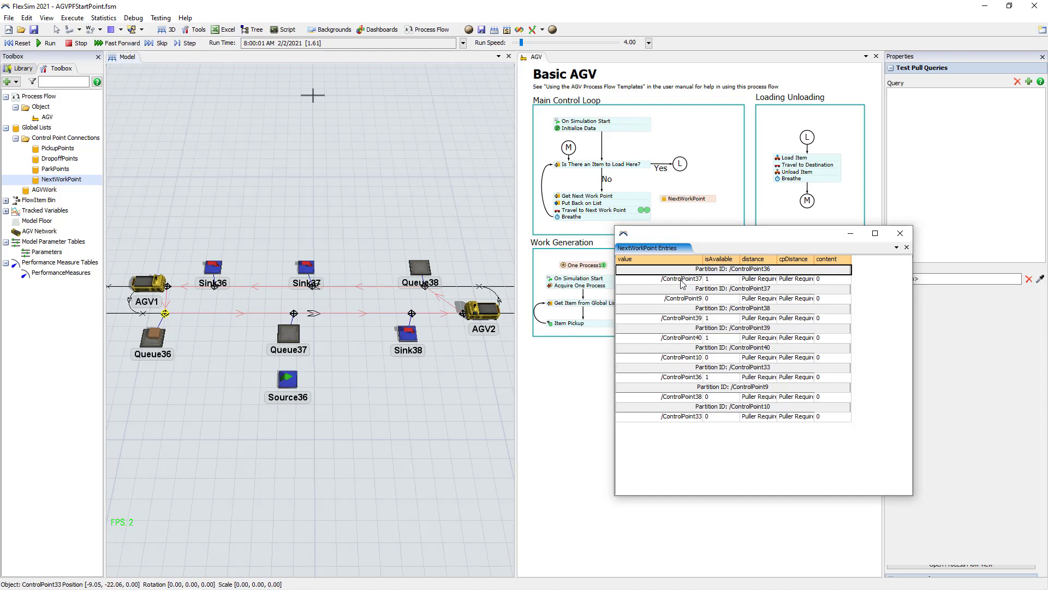
drag(685, 280, 823, 283)
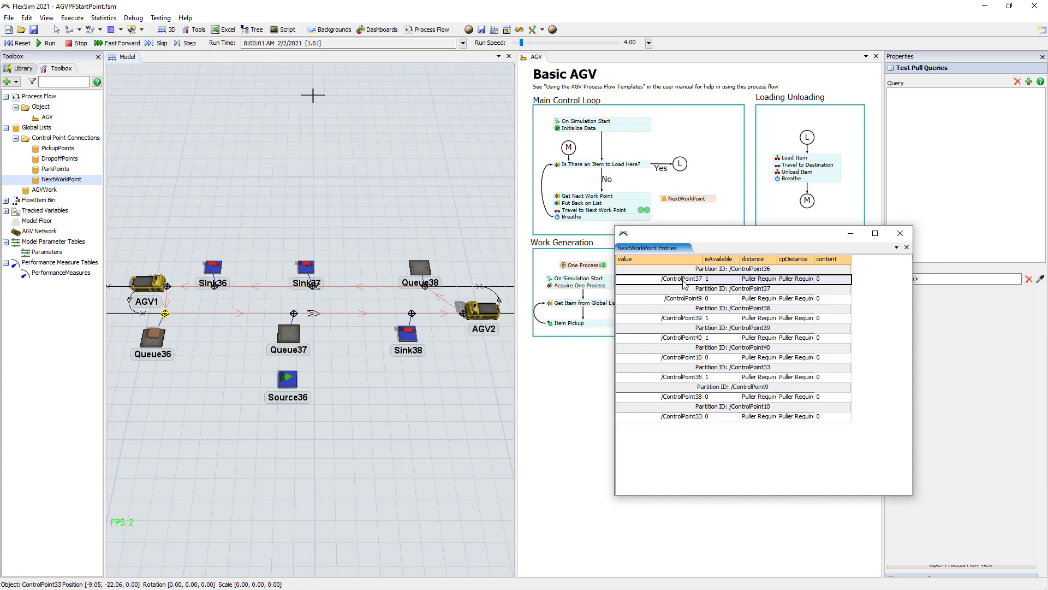
click(167, 286)
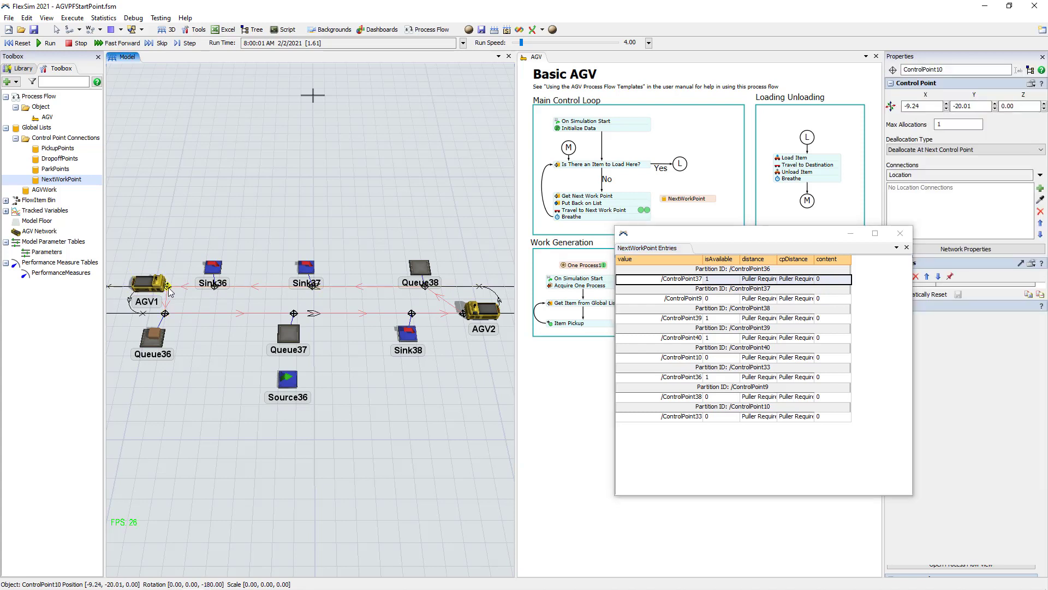
click(260, 260)
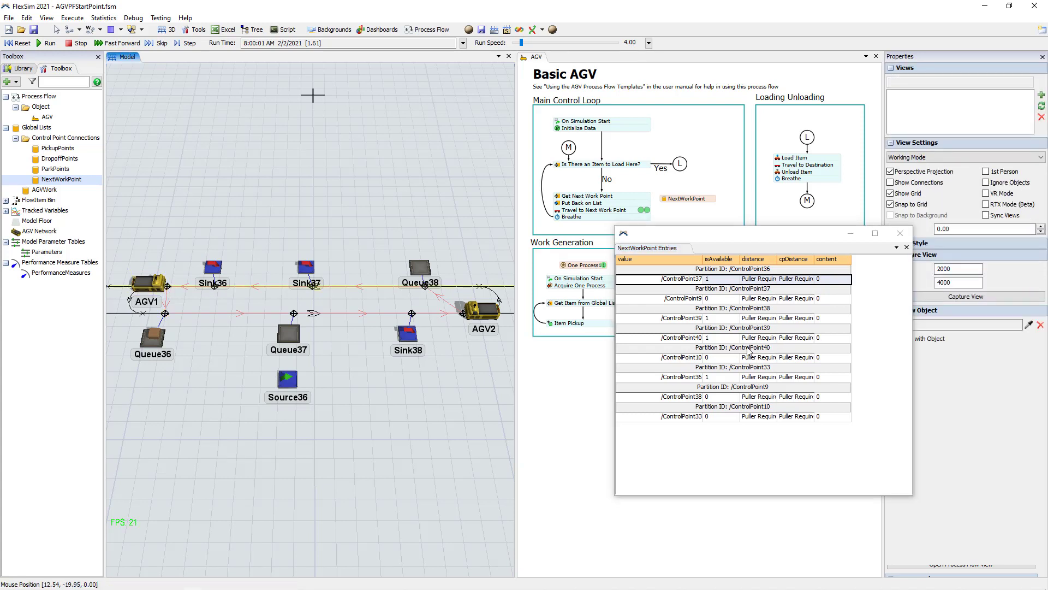
click(665, 408)
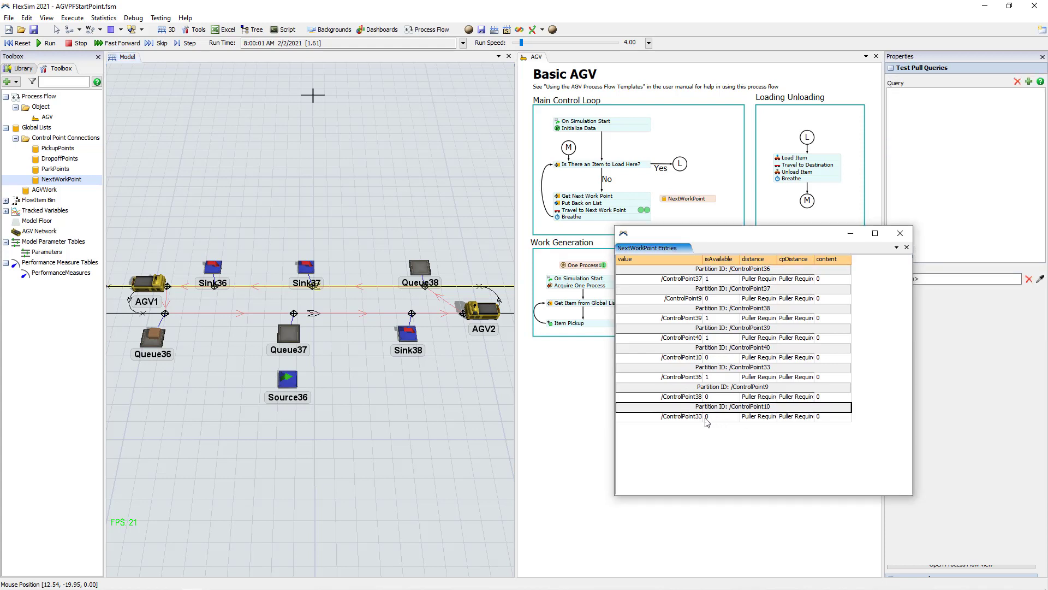
drag(681, 422, 832, 422)
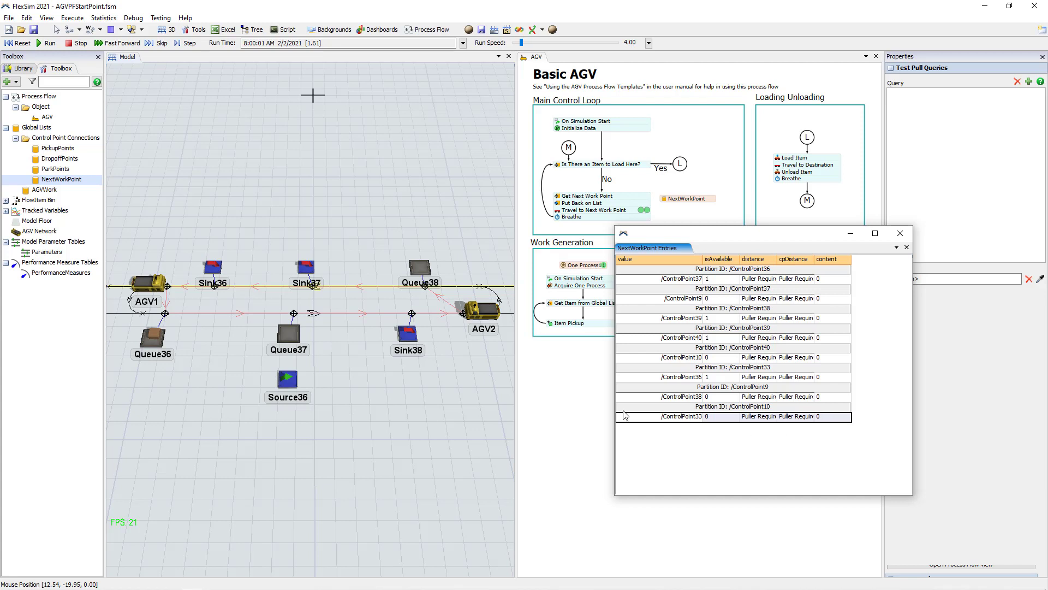
click(164, 315)
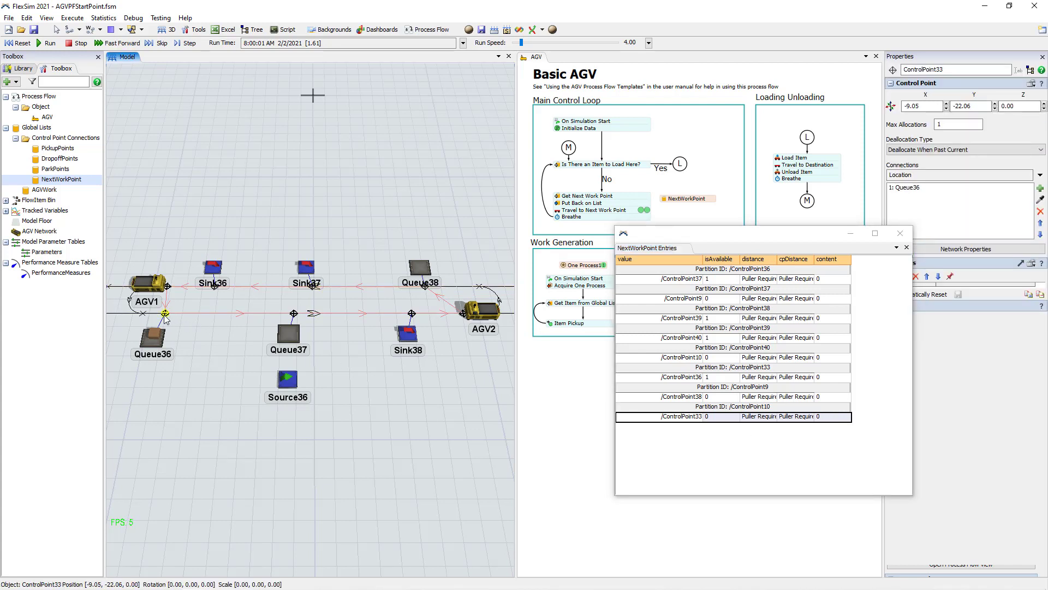
click(189, 307)
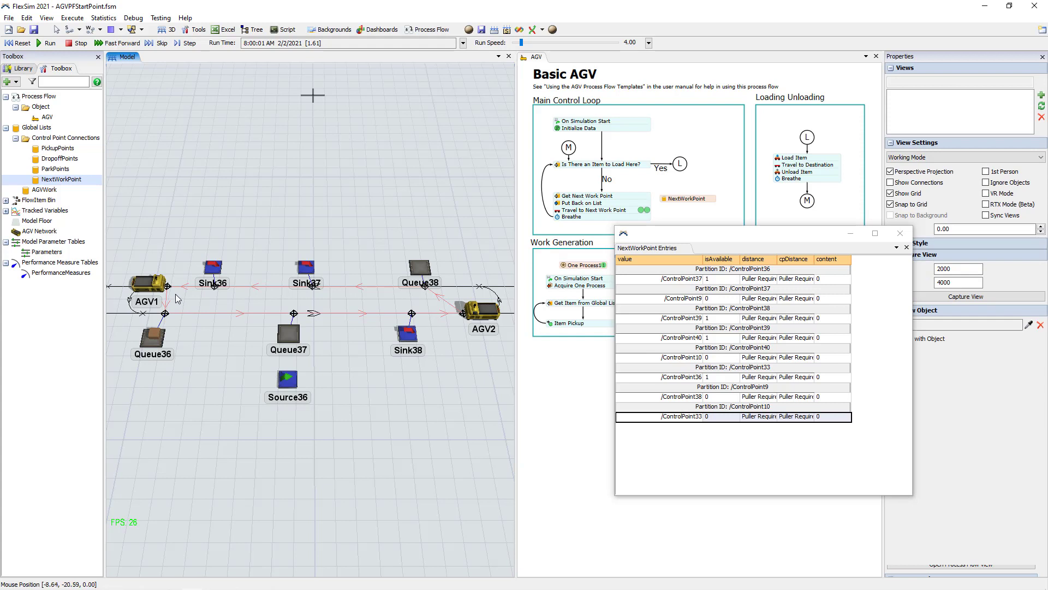
Try a second NextWorkPoint connection from AGV1's starting control point to Queue37's control point and run the reset model briefly.
drag(168, 286, 293, 313)
click(328, 368)
click(130, 191)
click(21, 43)
click(47, 43)
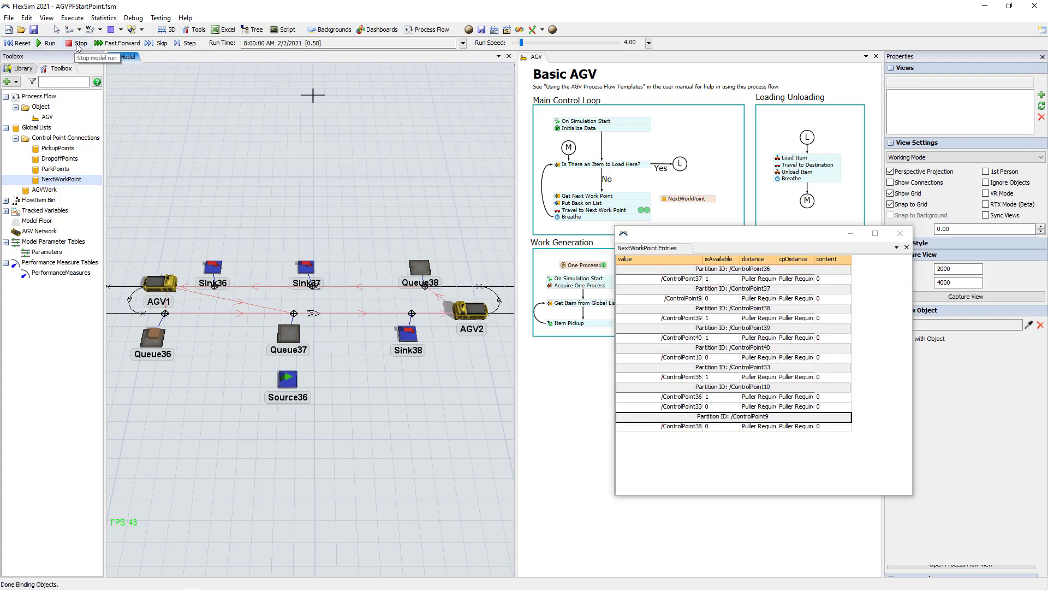
Examine the ControlPoint10 partition's entries in the NextWorkPoint list and compare them with AGV1's connections.
click(696, 388)
drag(689, 397, 695, 416)
click(684, 400)
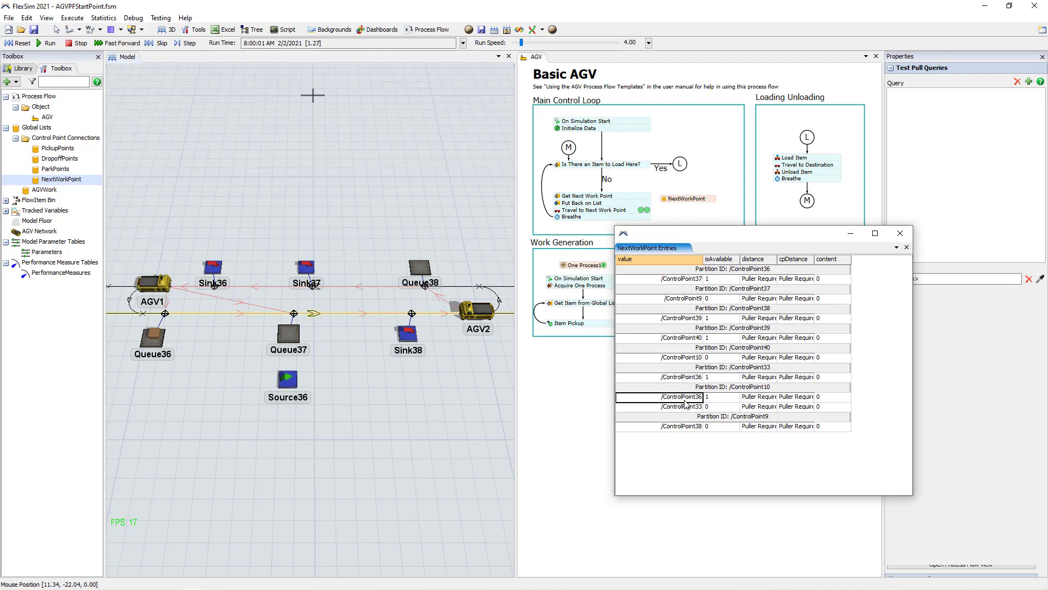
click(687, 408)
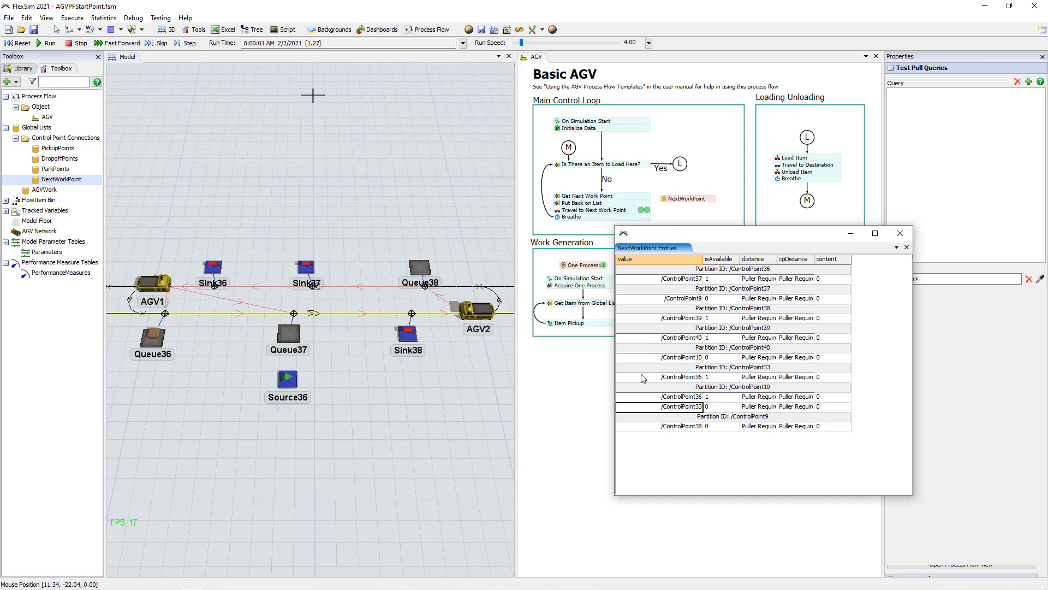
click(156, 288)
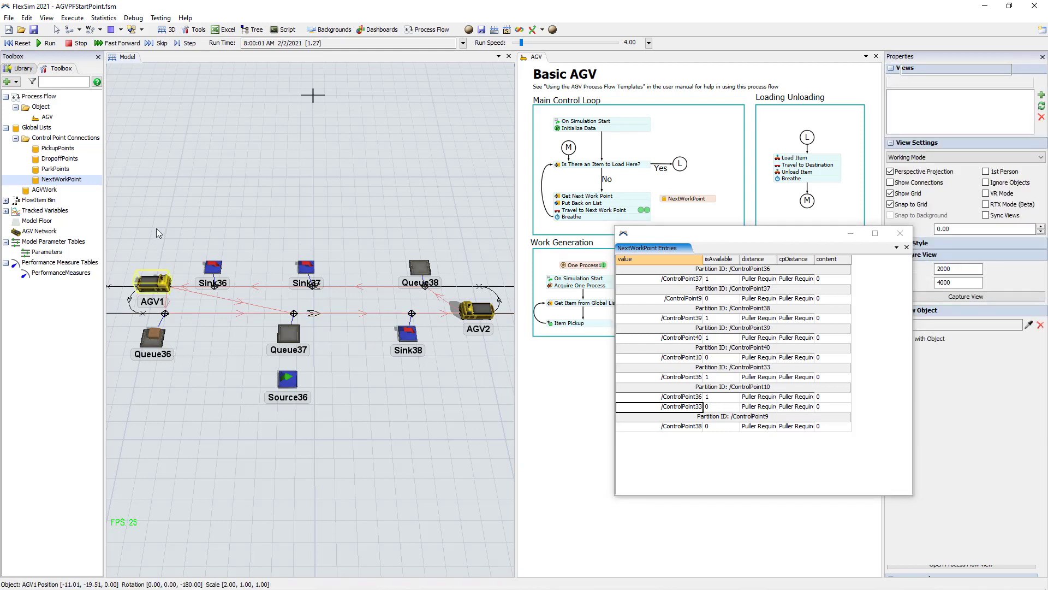
Move AGV1 off the track, remove the extra NextWorkPoint connection from its control point to Queue37's, and reset the model.
click(23, 43)
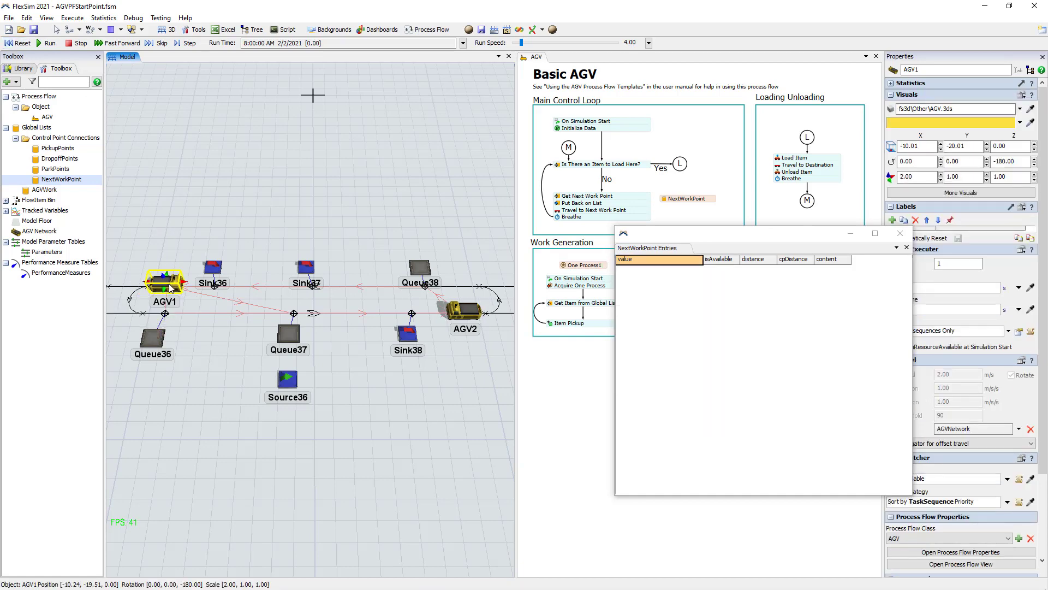
drag(171, 288, 182, 239)
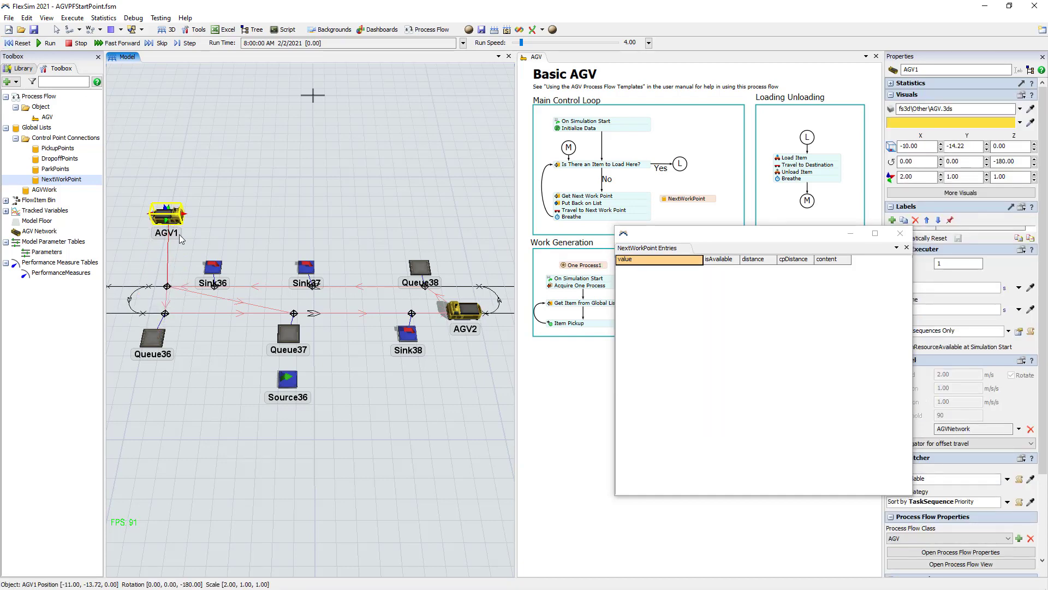
click(167, 286)
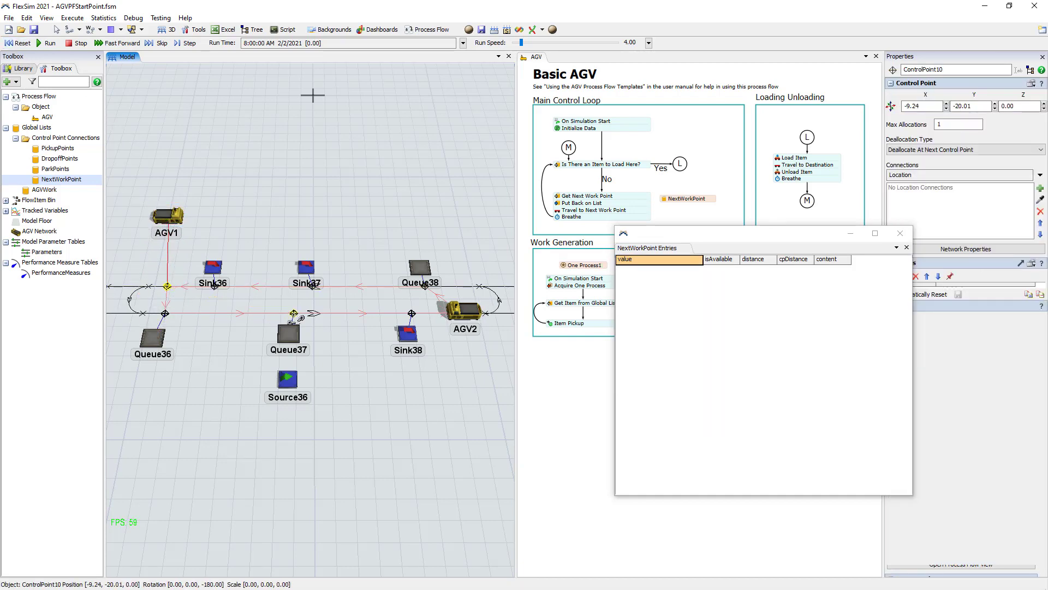
click(505, 333)
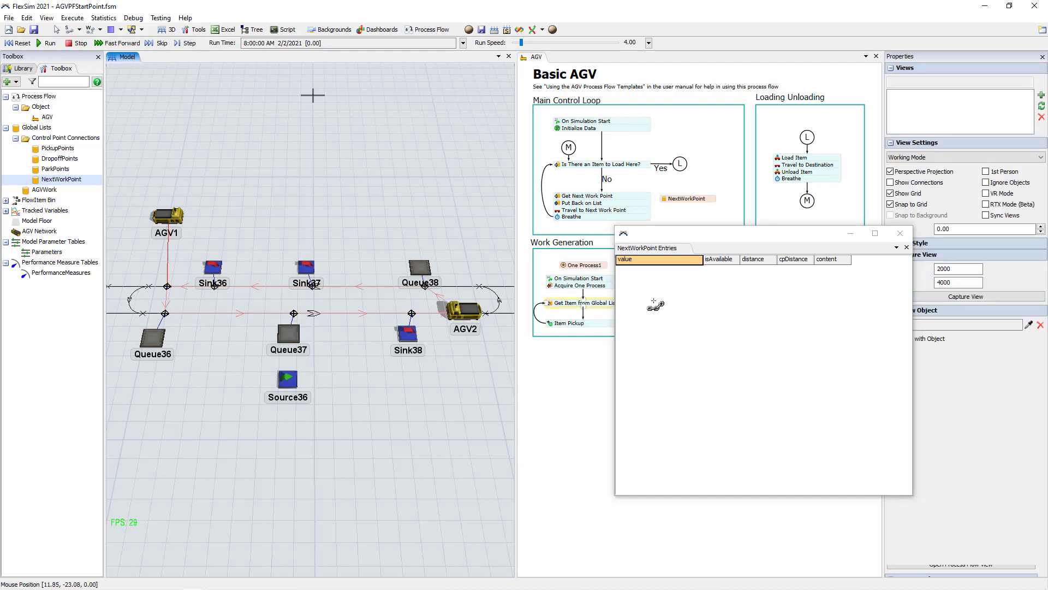
click(900, 234)
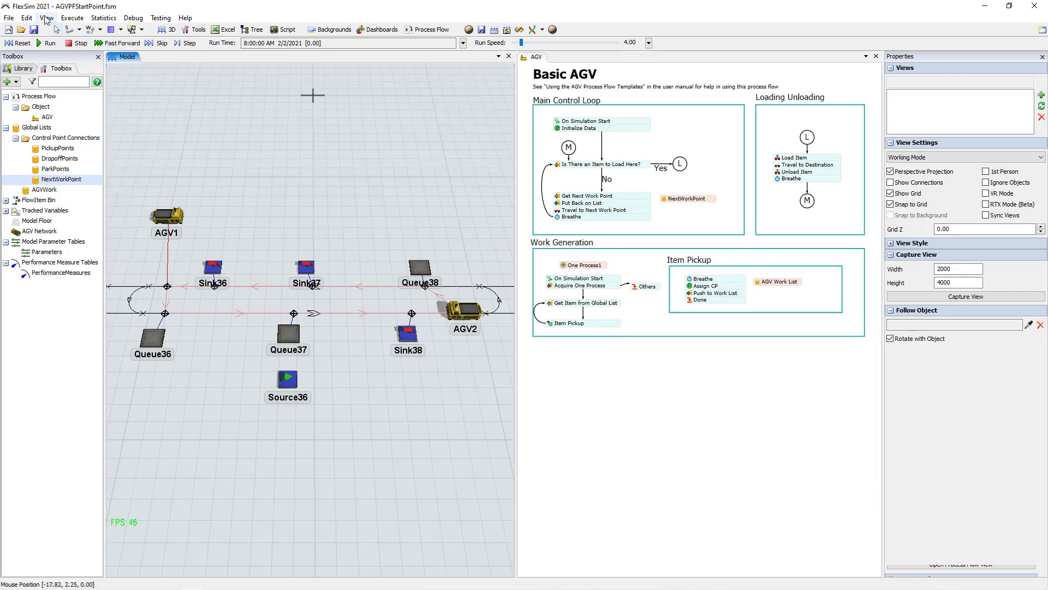
click(19, 43)
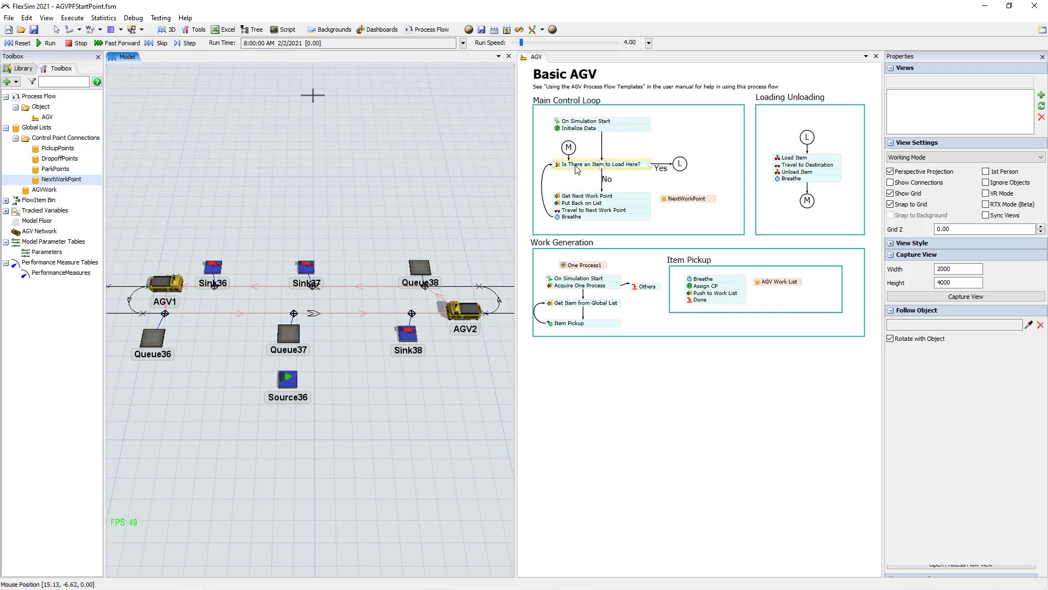
Examine the Partition ID setting of the Get Next Work Point activity and run the model.
click(583, 200)
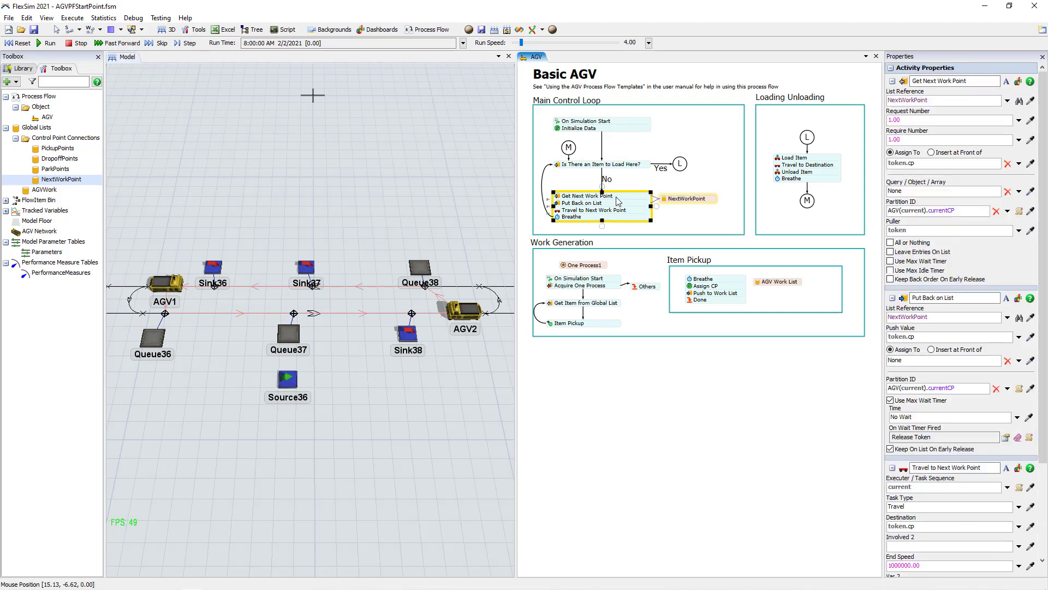
double_click(558, 201)
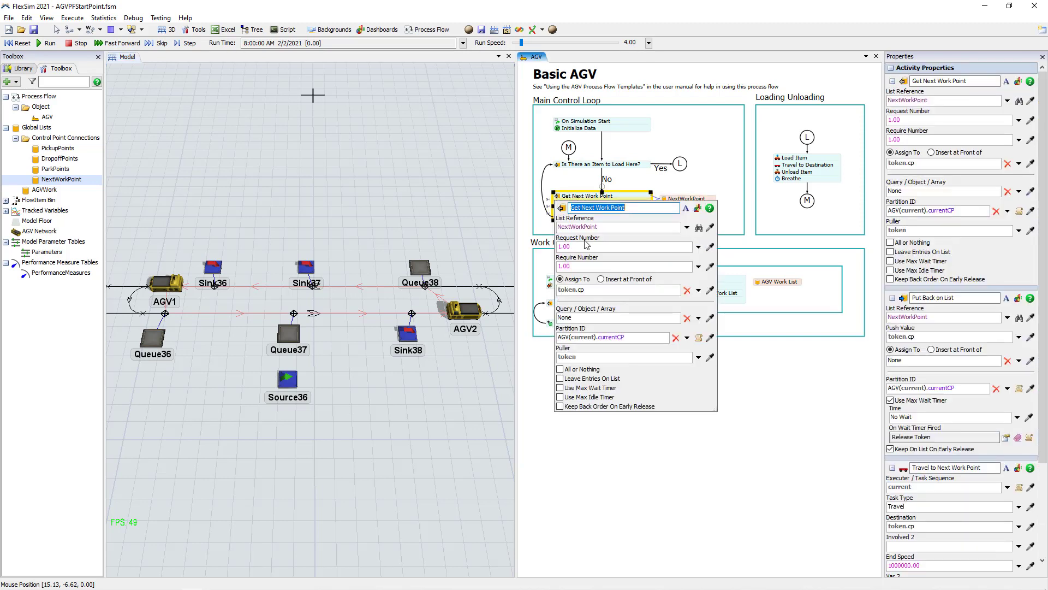
drag(626, 337, 601, 341)
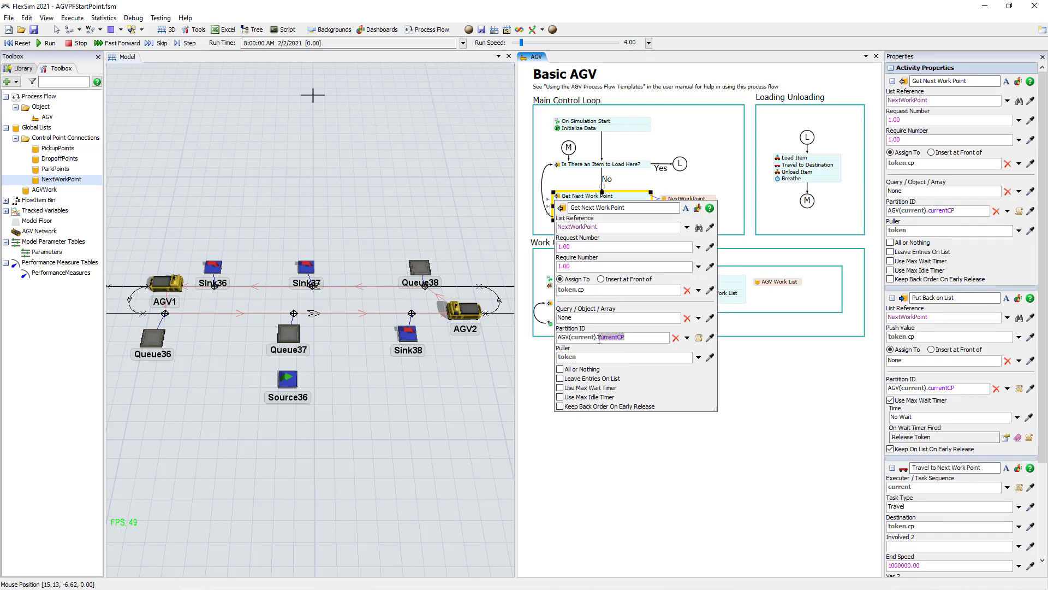
click(734, 210)
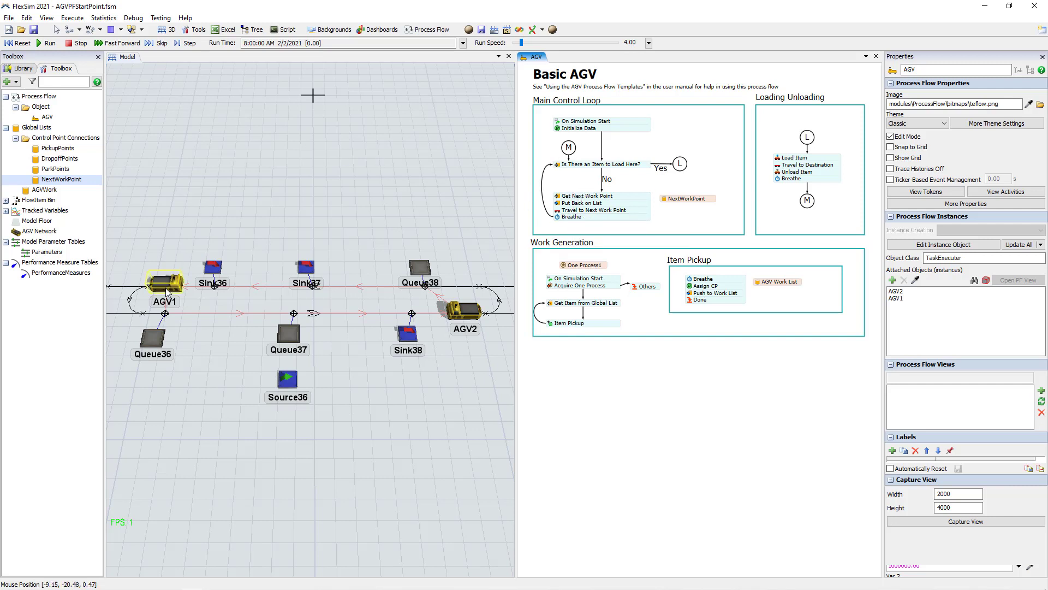
click(47, 43)
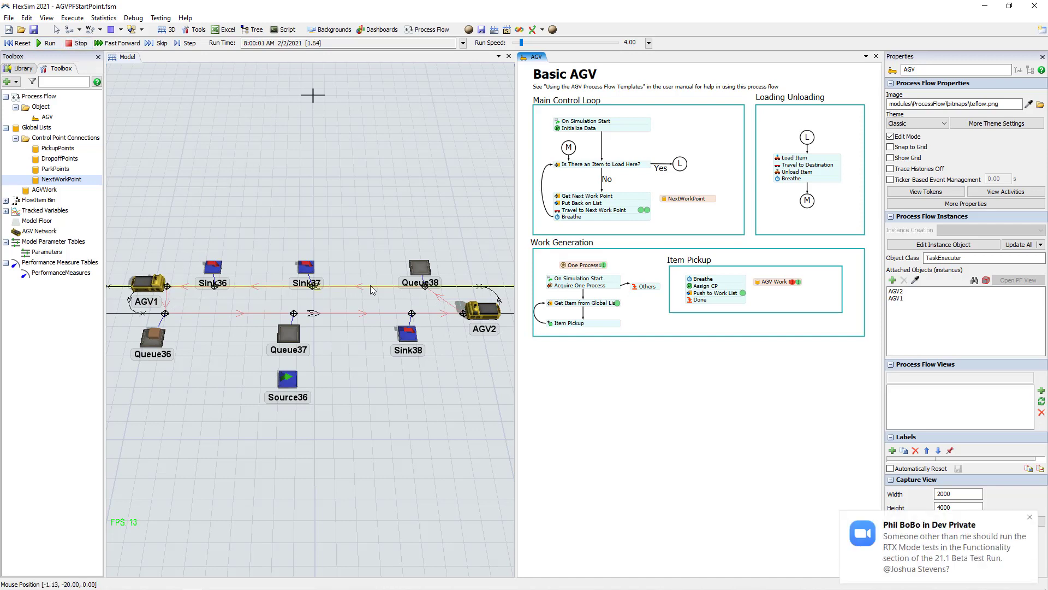
Inspect AGV1's token labels at Travel to Next Work Point and Travel to Destination while running the model.
click(642, 211)
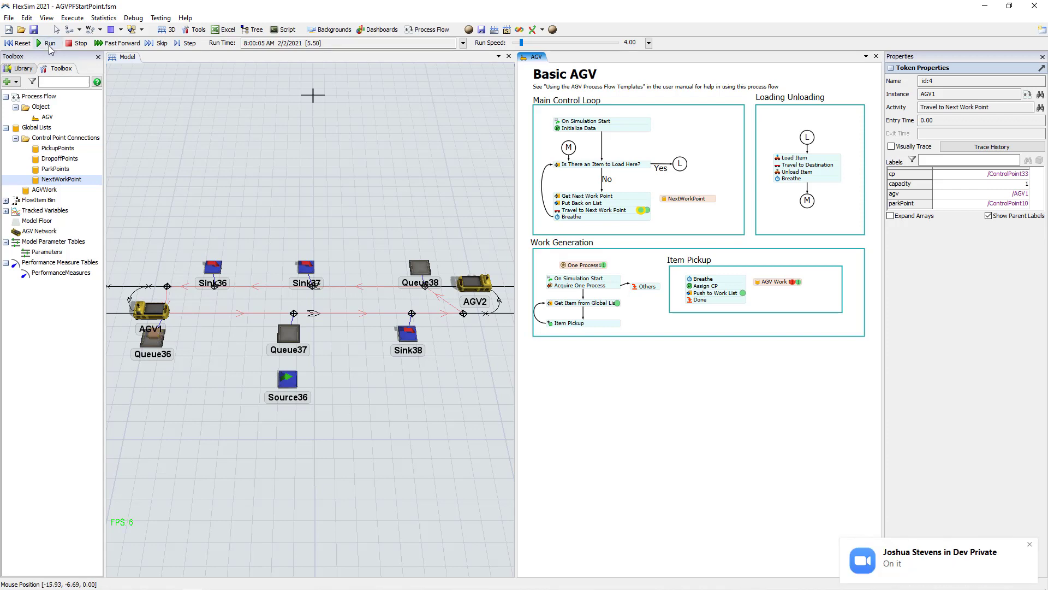
click(50, 46)
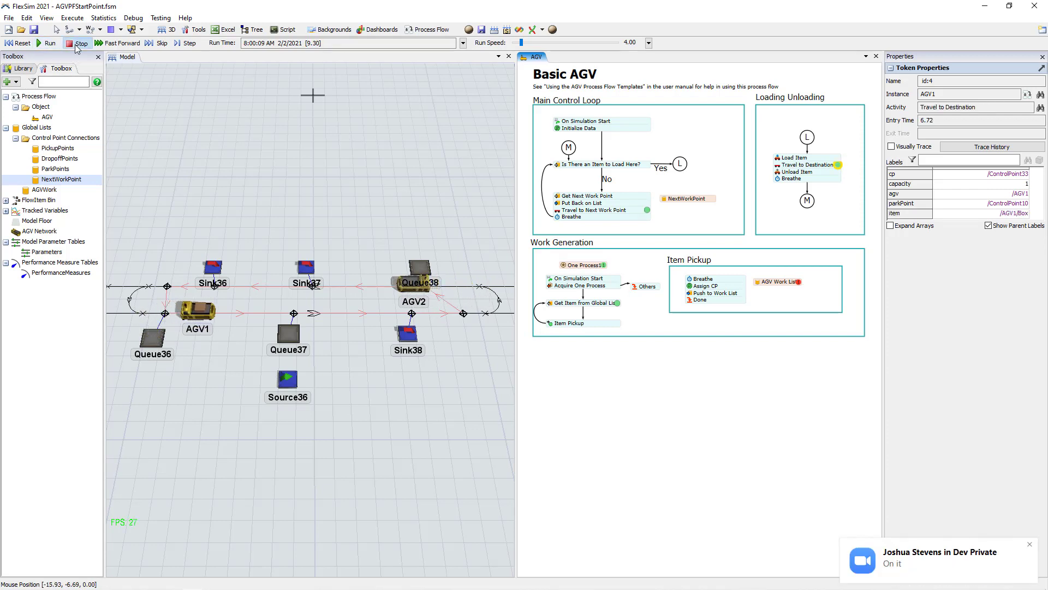
click(849, 154)
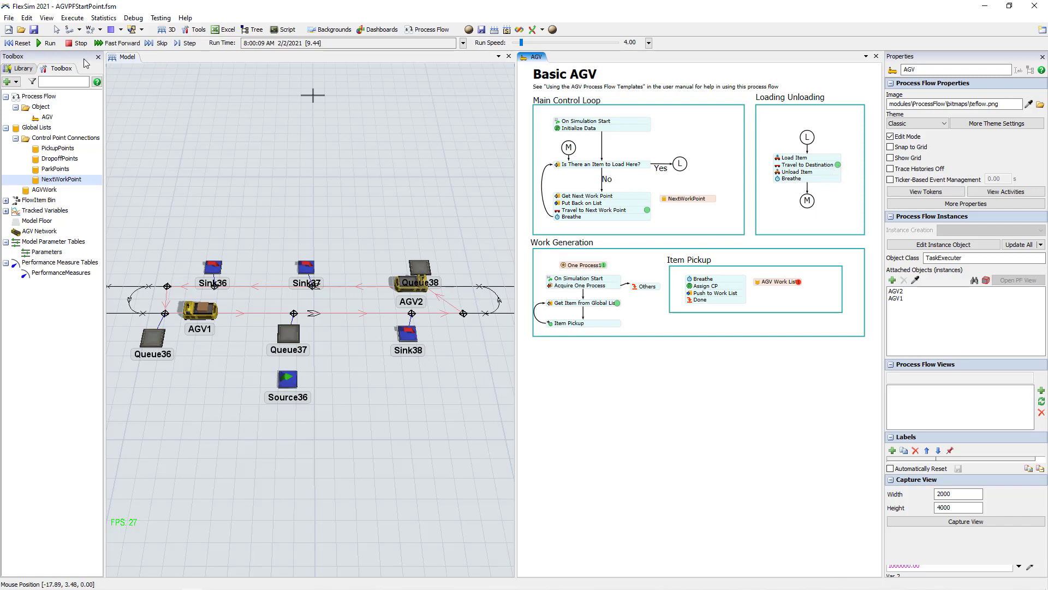
click(59, 44)
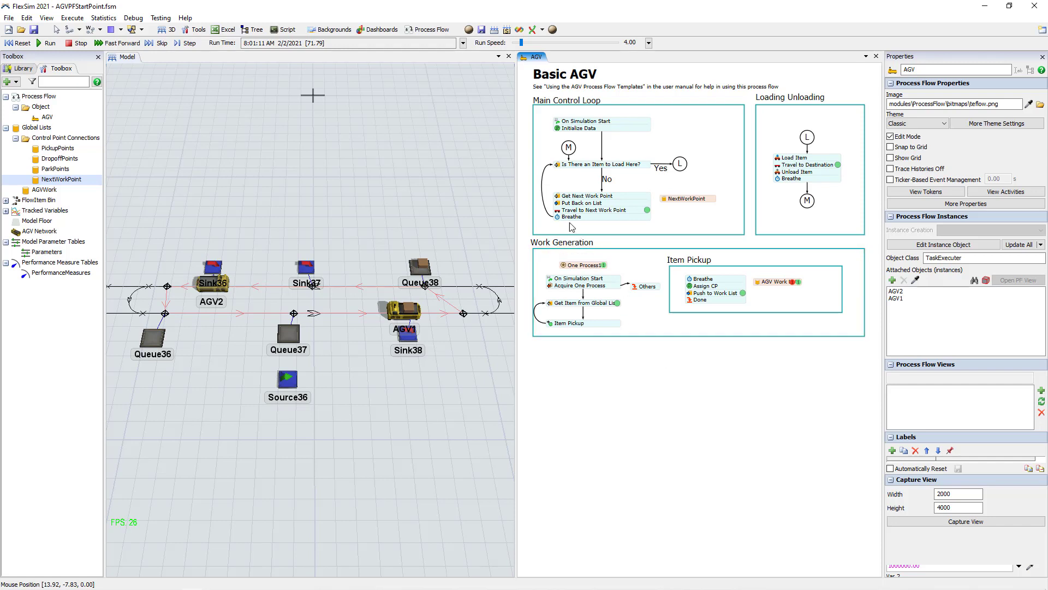
Review the Get Next Work Point activity in the Main Control Loop and reset the model.
click(567, 200)
click(568, 201)
drag(454, 370, 444, 377)
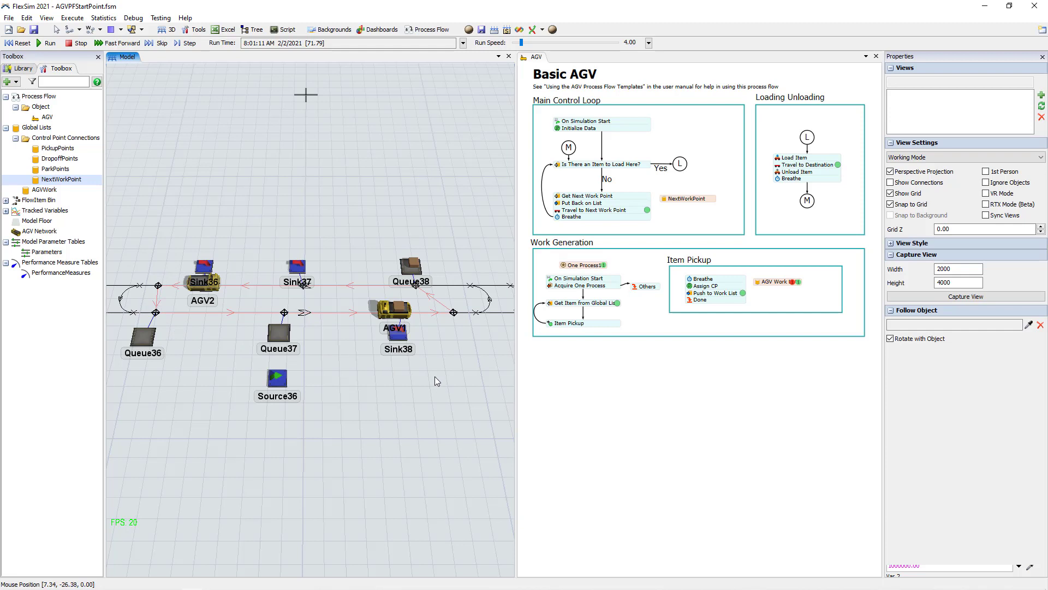
drag(435, 375, 395, 378)
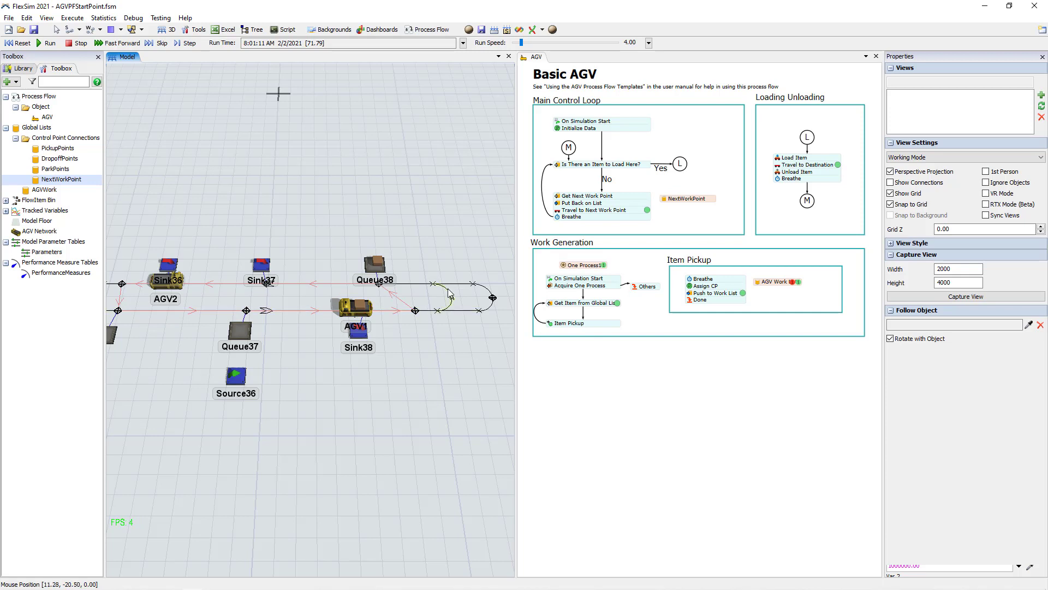
click(18, 43)
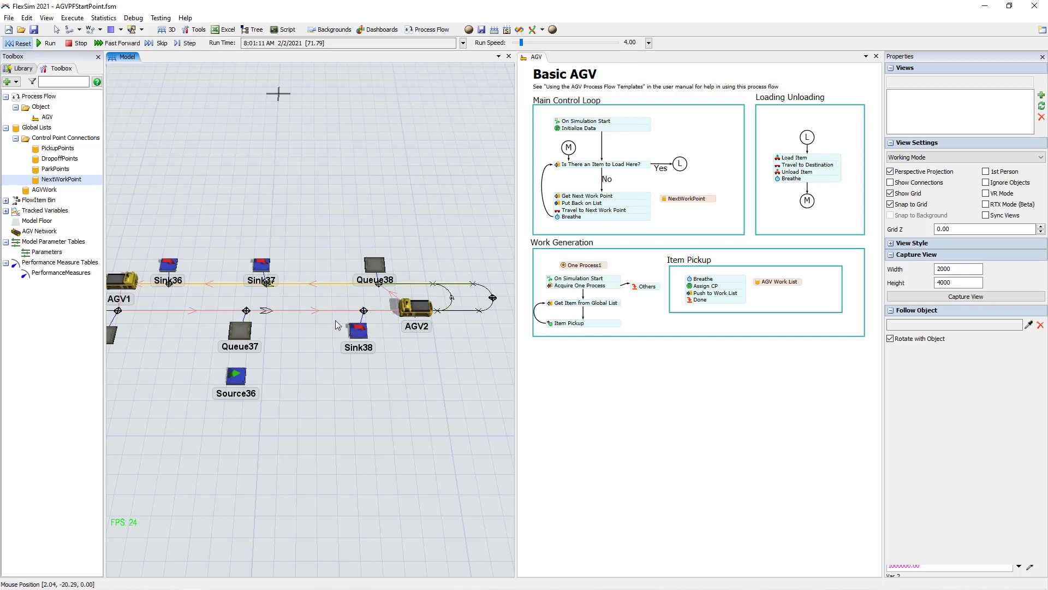
drag(360, 392, 375, 384)
scroll(375, 384, down, 2)
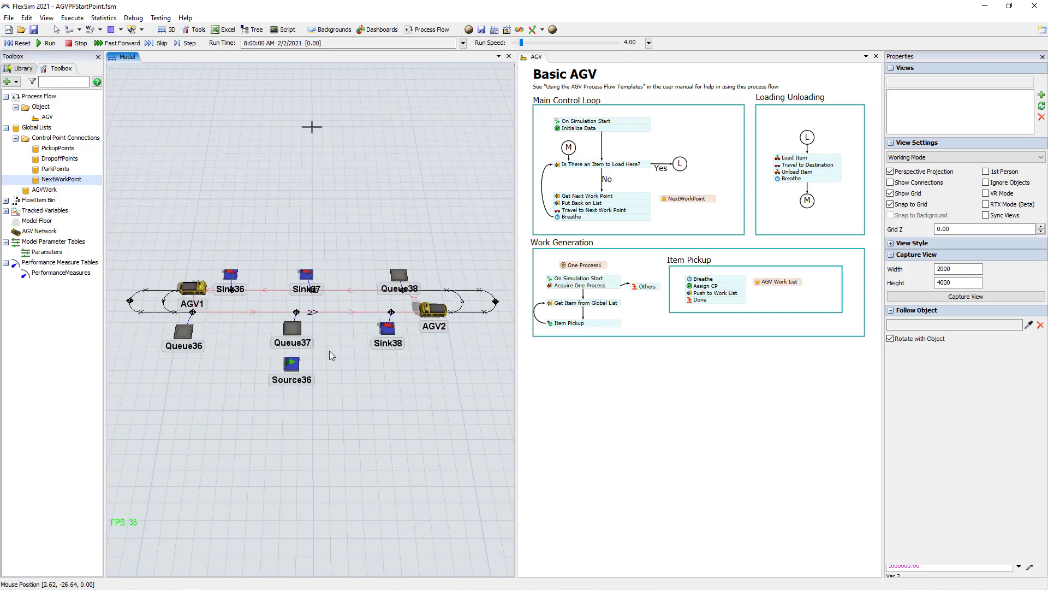
Try duplicating the AGV track with its AGVs, queues and sinks behind the original, and delete the copy.
drag(121, 291, 500, 334)
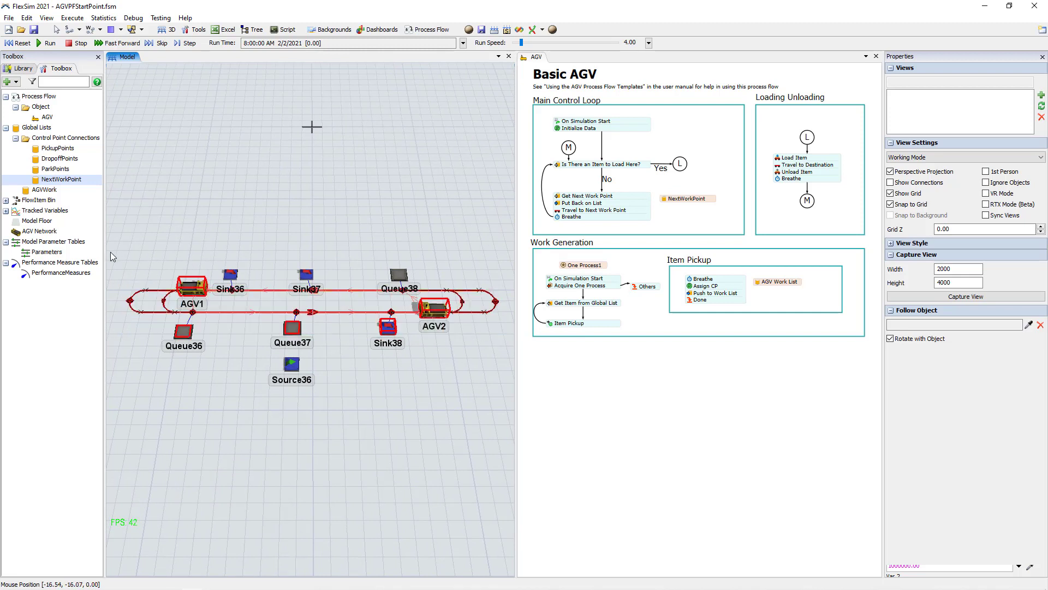
drag(118, 260, 504, 347)
key(ctrl+c)
key(ctrl+v)
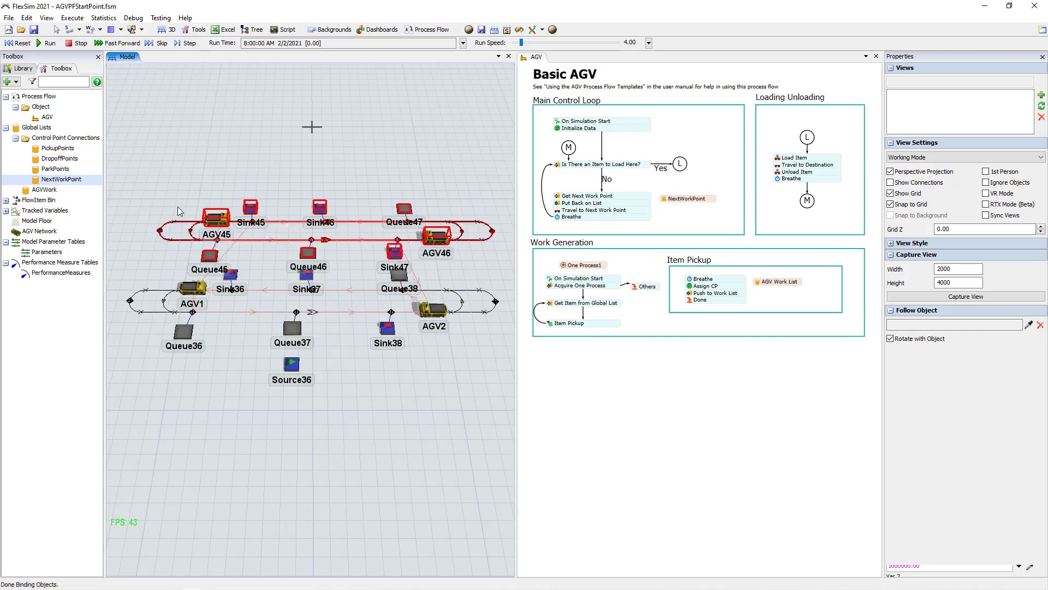
drag(165, 224, 168, 226)
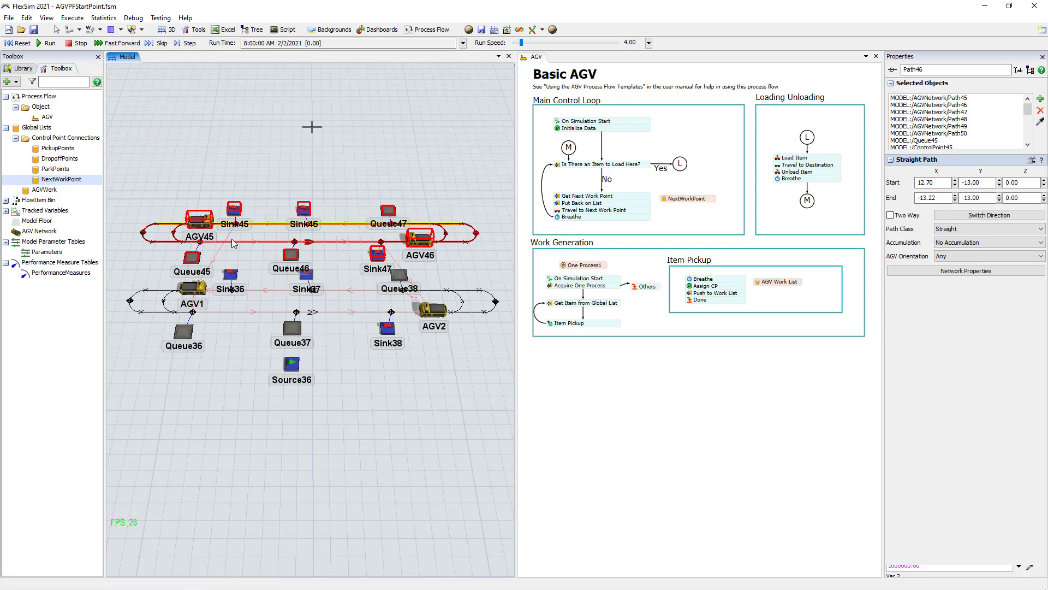
click(195, 258)
key(Delete)
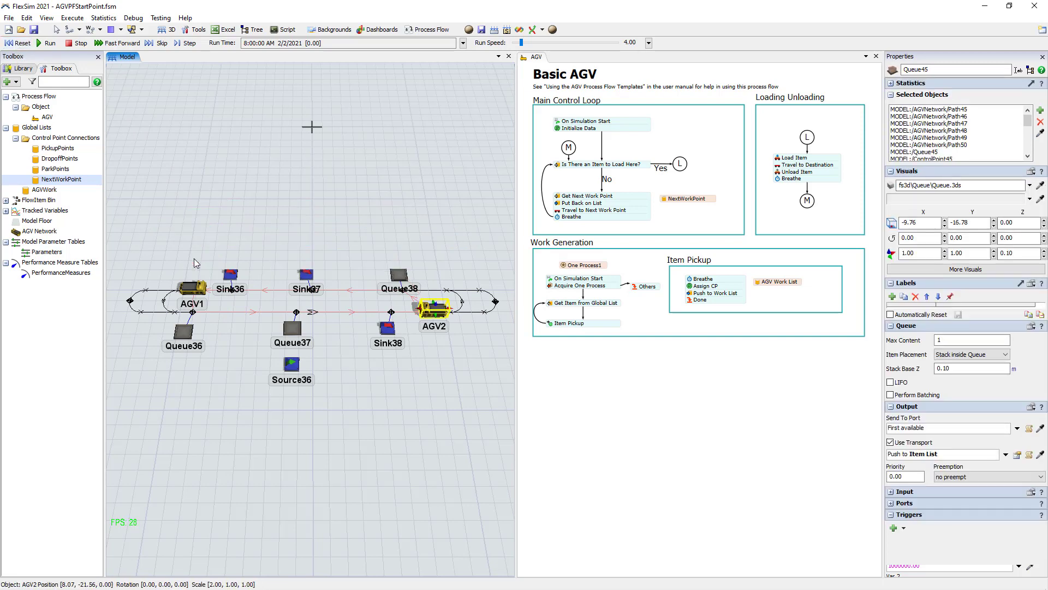
Move AGV2 off the track and add a NextWorkPoint connection from its starting control point to ControlPoint8 on the outer curve.
click(415, 386)
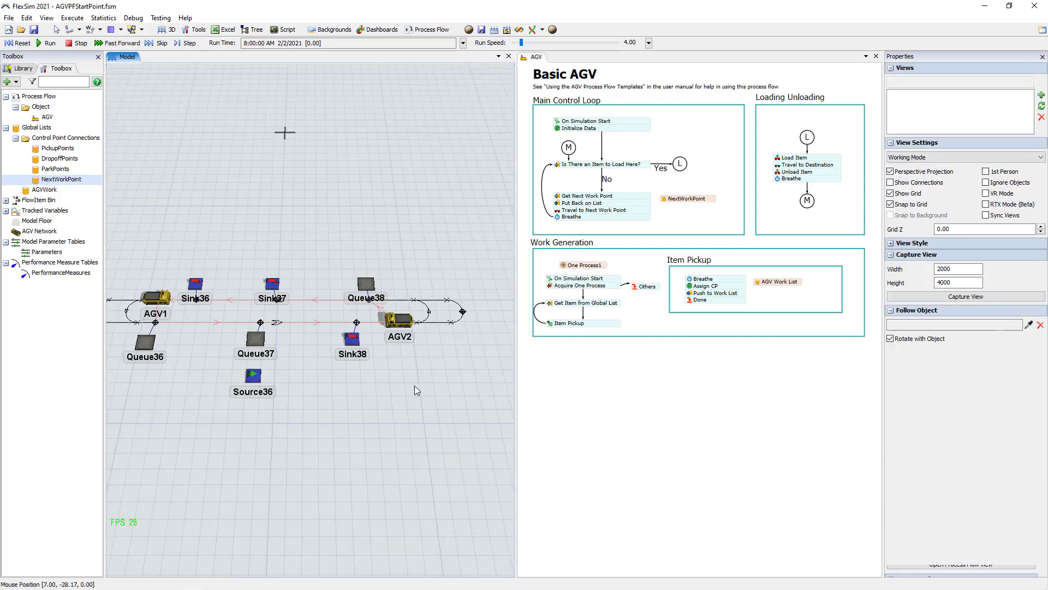
scroll(414, 385, up, 5)
drag(378, 254, 381, 345)
drag(413, 306, 391, 316)
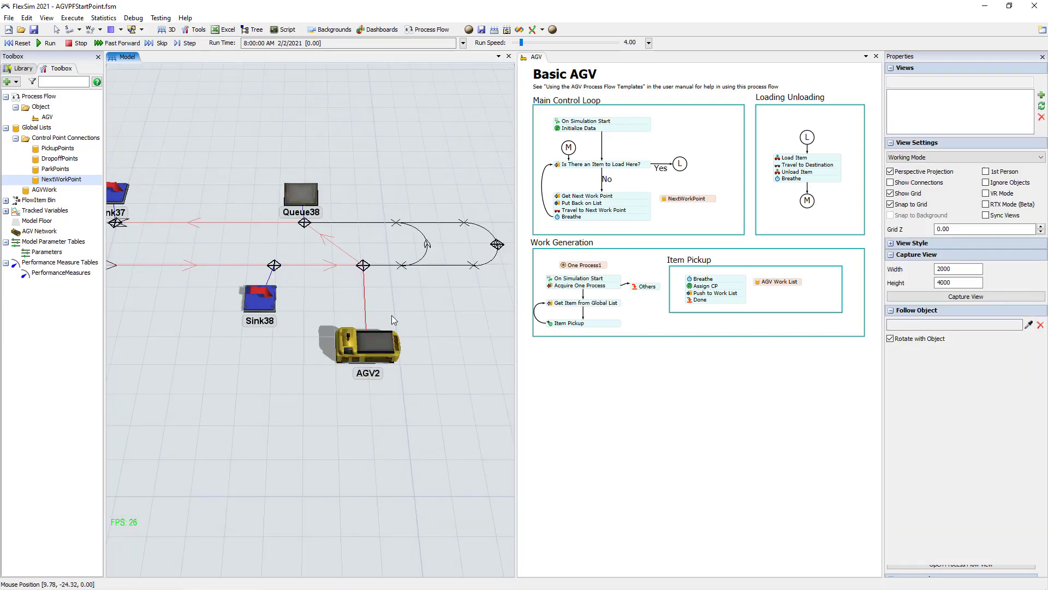
drag(363, 265, 498, 248)
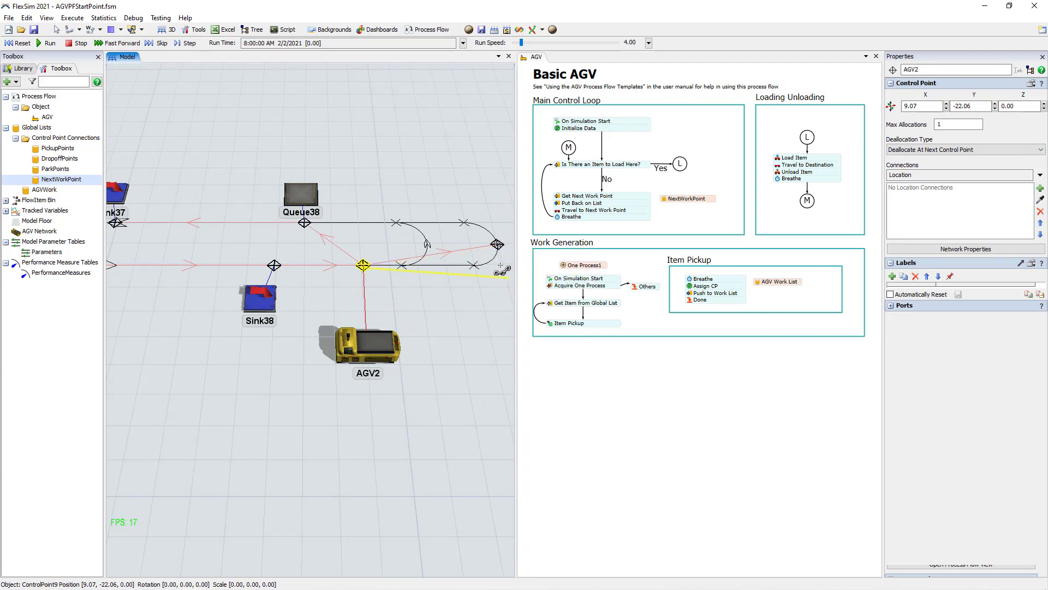
click(525, 302)
Add a NextWorkPoint connection from ControlPoint8 on the outer curve to Queue38's control point.
drag(497, 246, 304, 223)
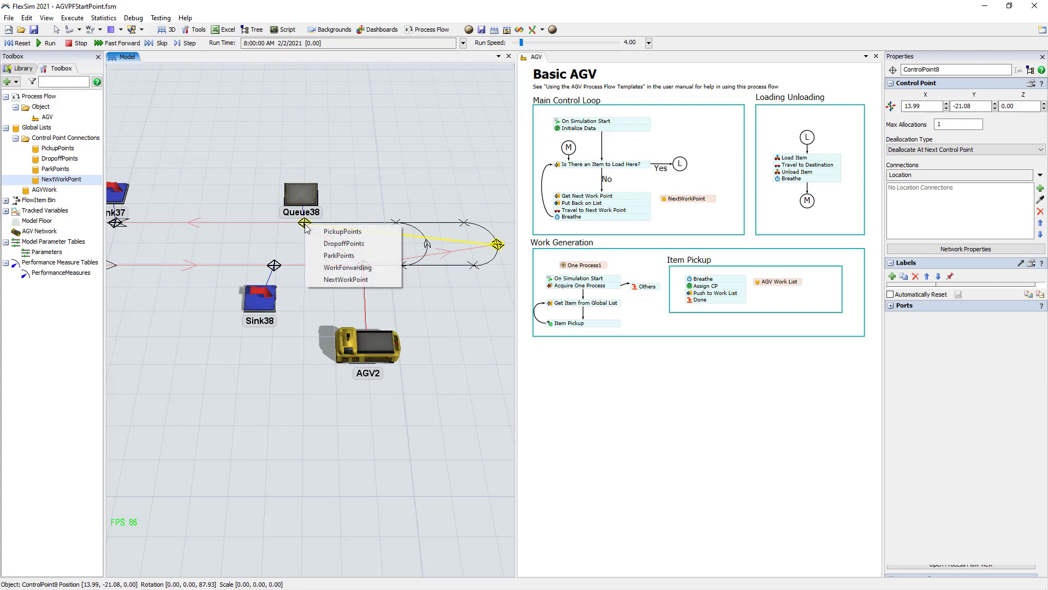
click(346, 279)
drag(447, 303, 381, 293)
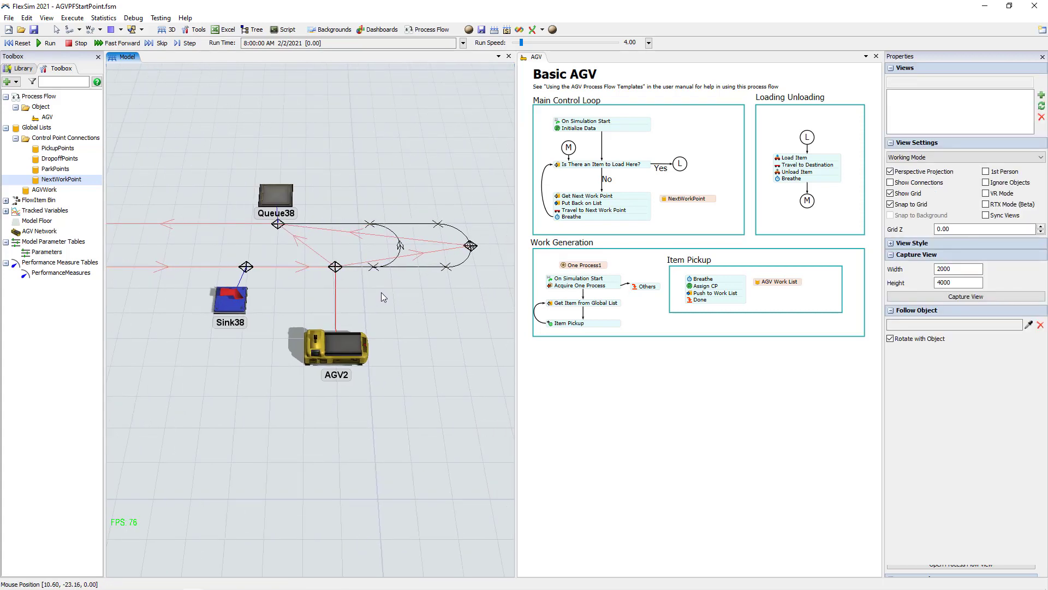
scroll(381, 292, down, 1)
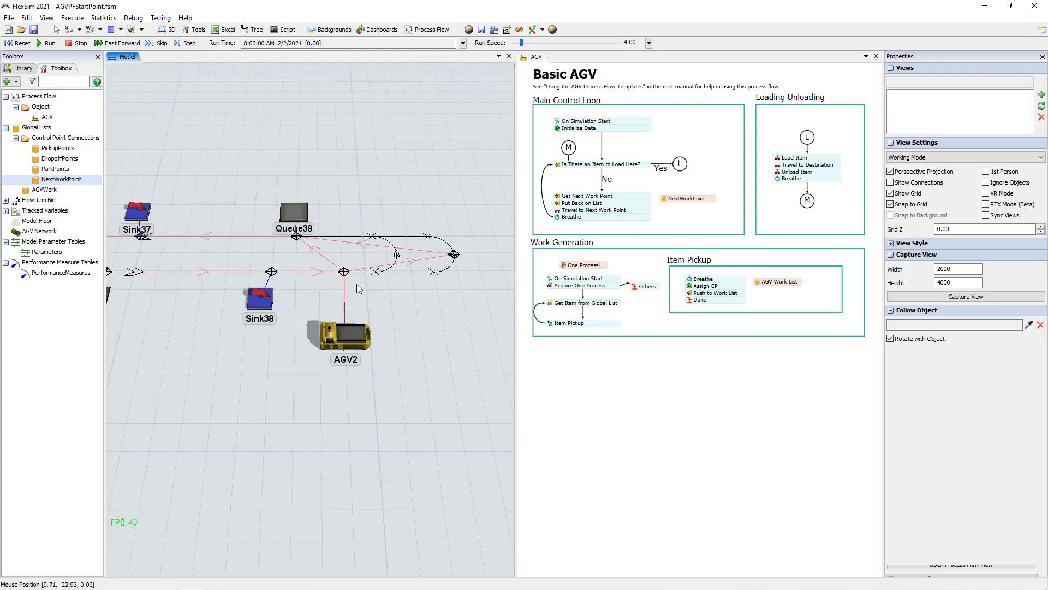
Run the model briefly and examine the ControlPoint9 partition in the NextWorkPoint list entries against AGV2's starting control point.
click(46, 43)
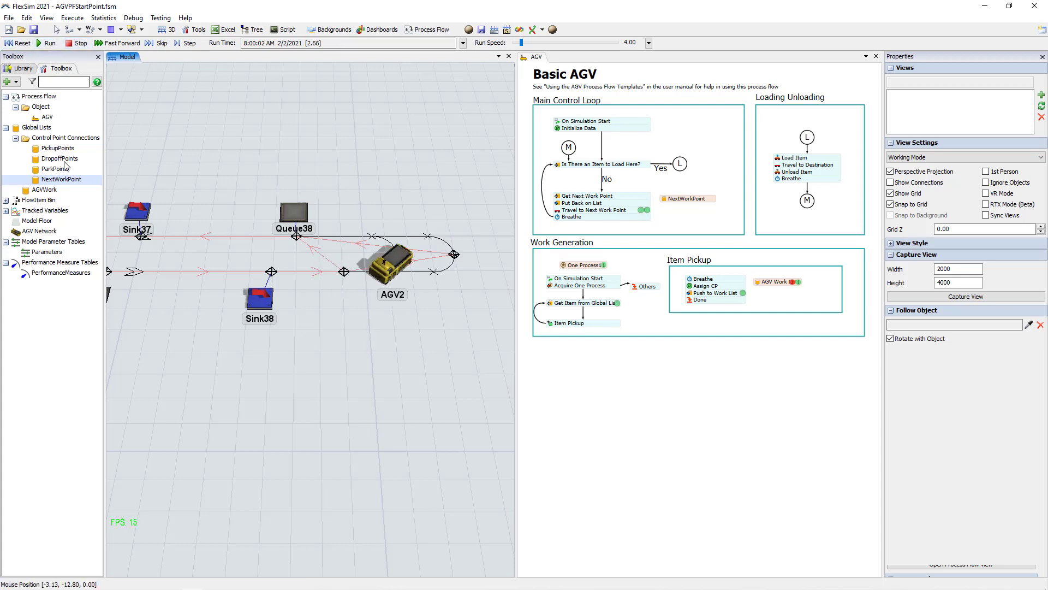
right_click(43, 181)
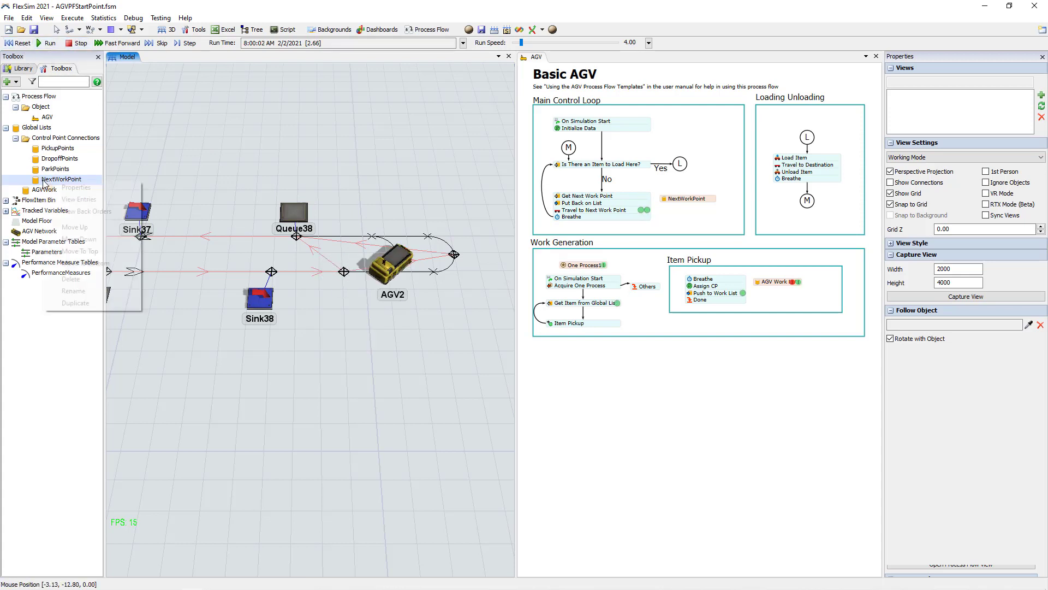
click(77, 199)
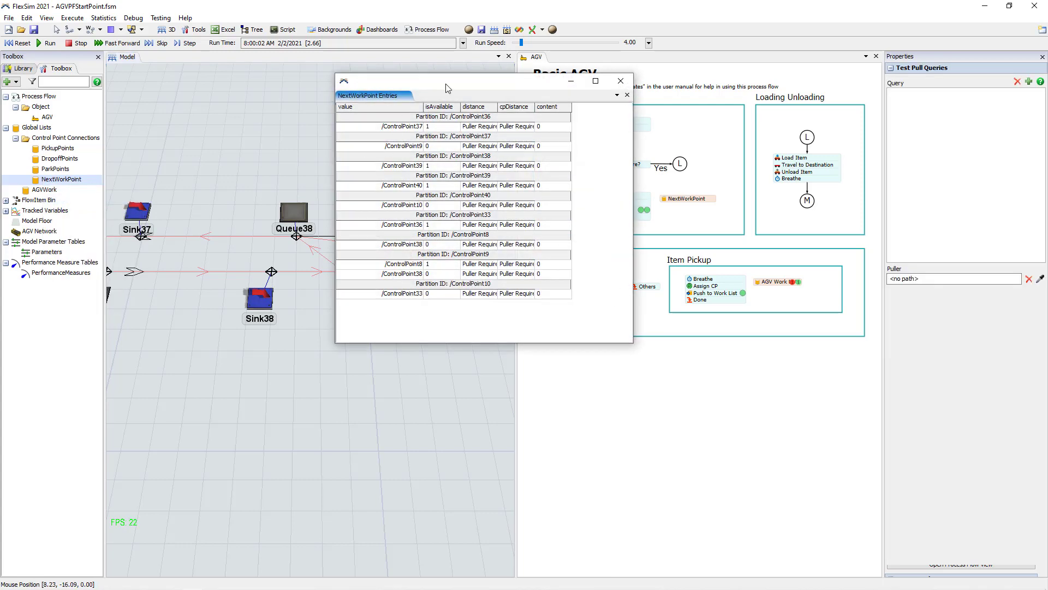
drag(446, 87, 838, 170)
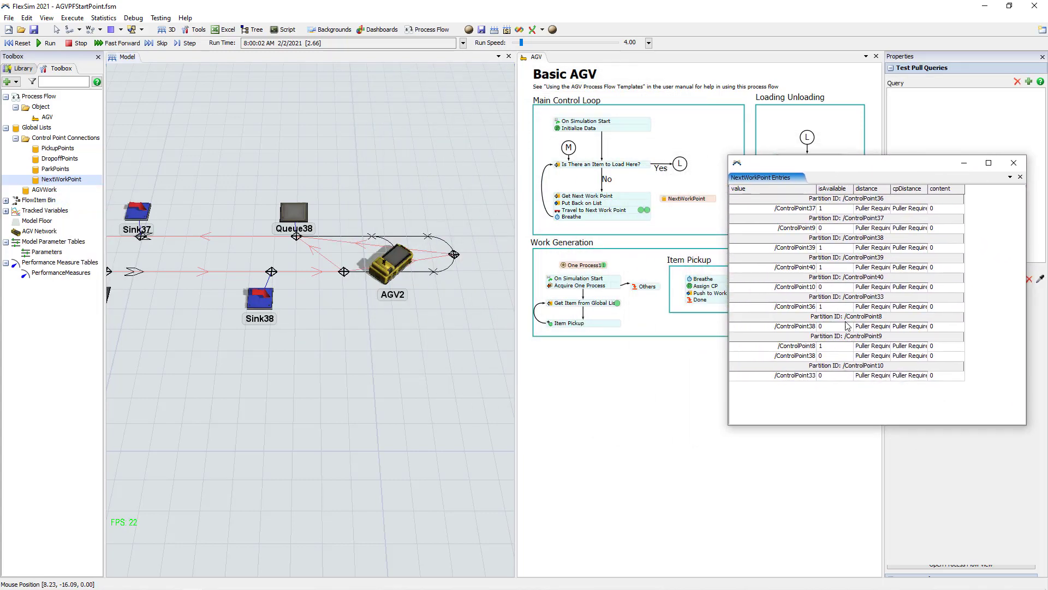
click(344, 272)
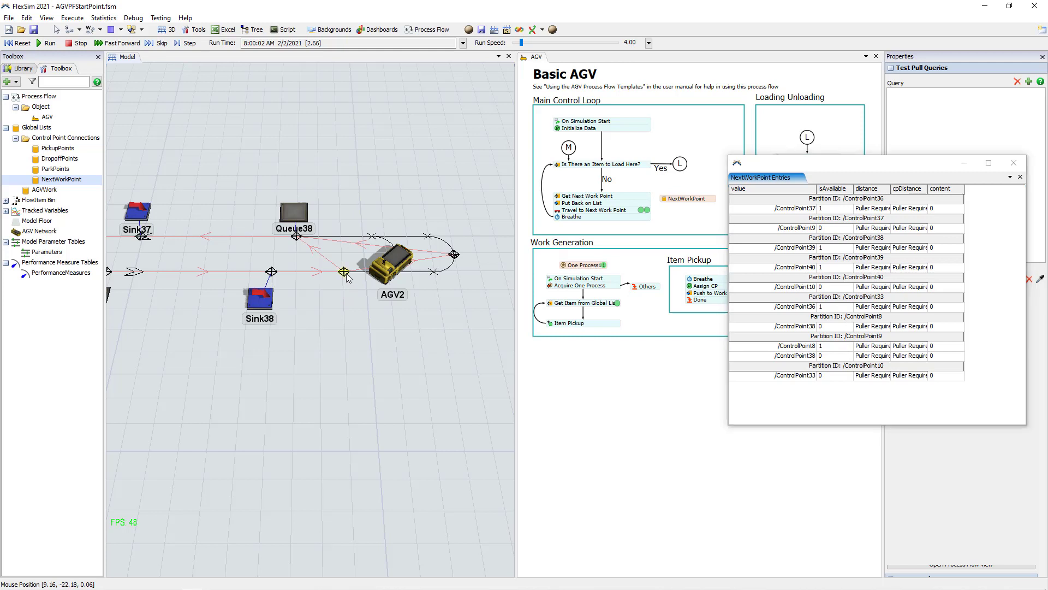
drag(805, 348, 939, 358)
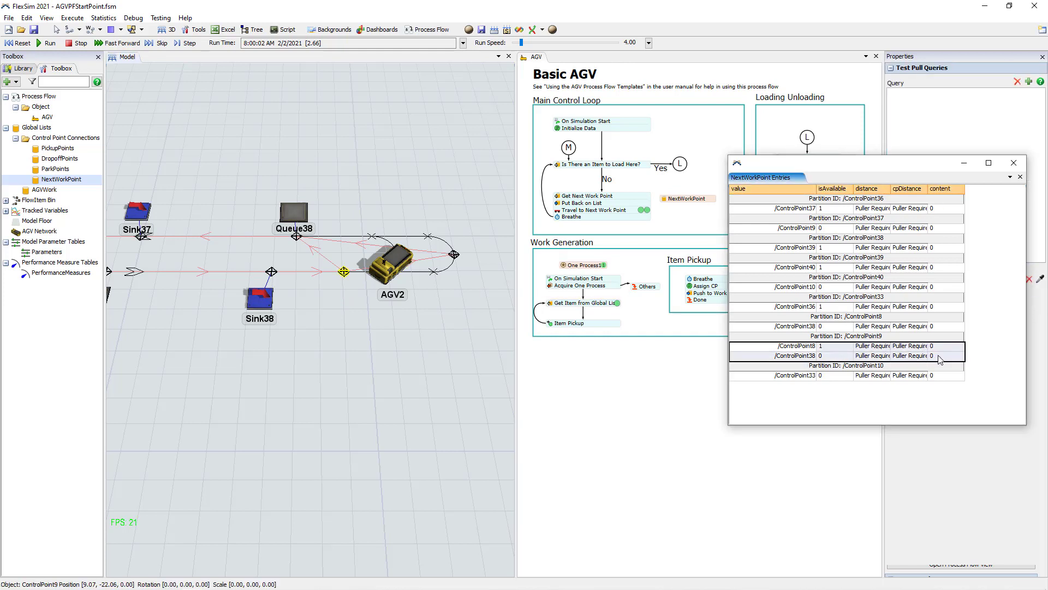
click(829, 406)
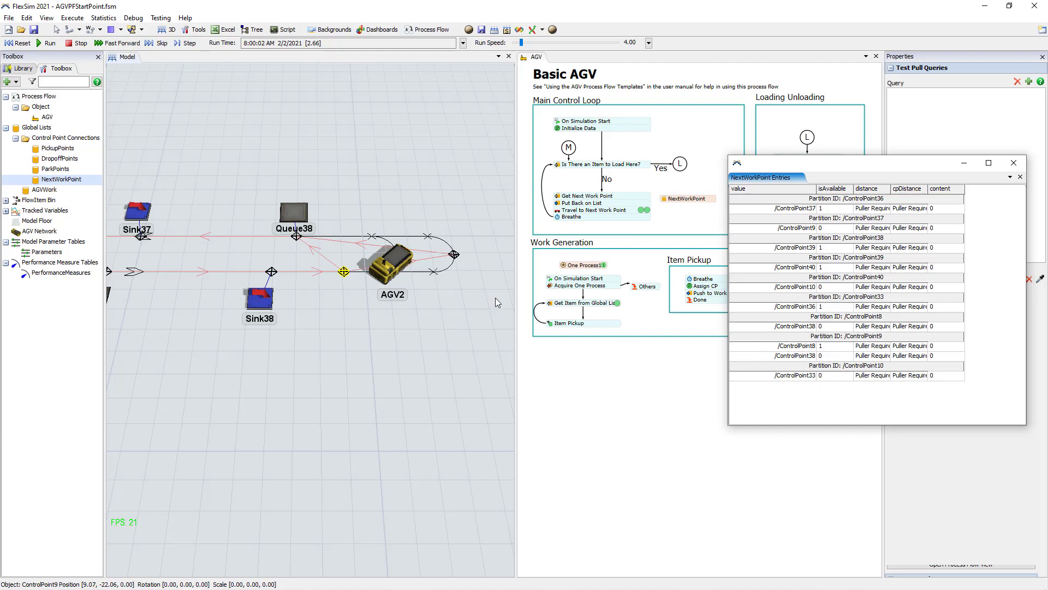
Run the model a little further and stop it to observe AGV2's route and the NextWorkPoint entries.
click(57, 47)
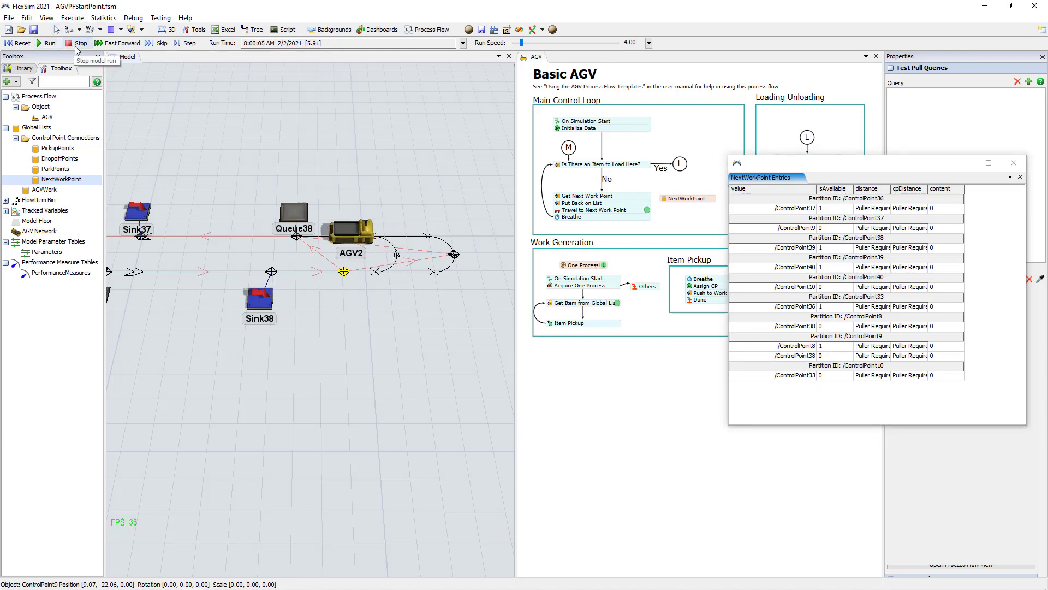
click(75, 47)
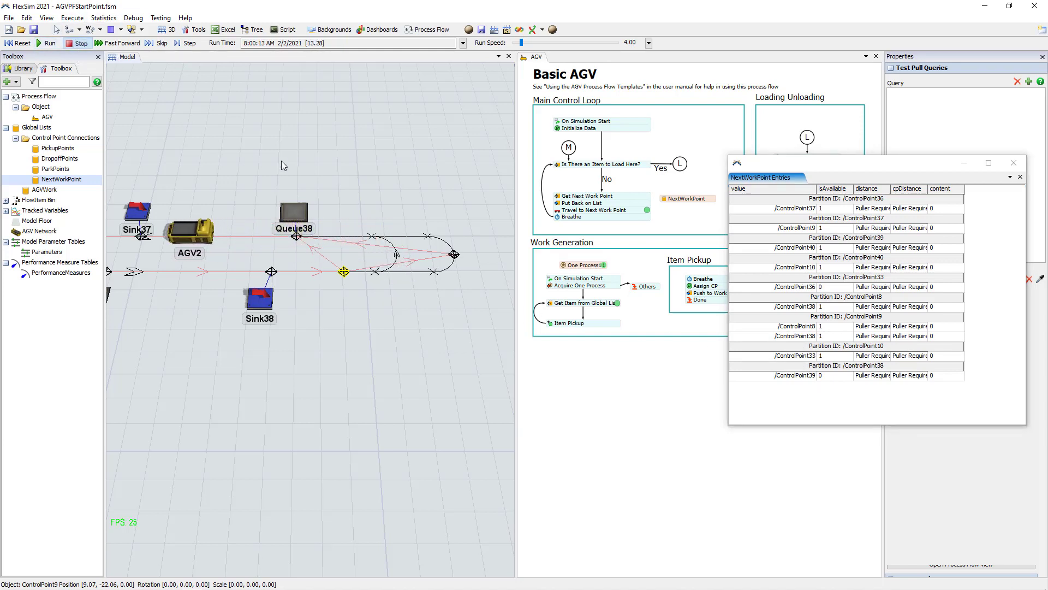
drag(256, 156, 271, 142)
scroll(277, 136, down, 2)
scroll(277, 136, down, 1)
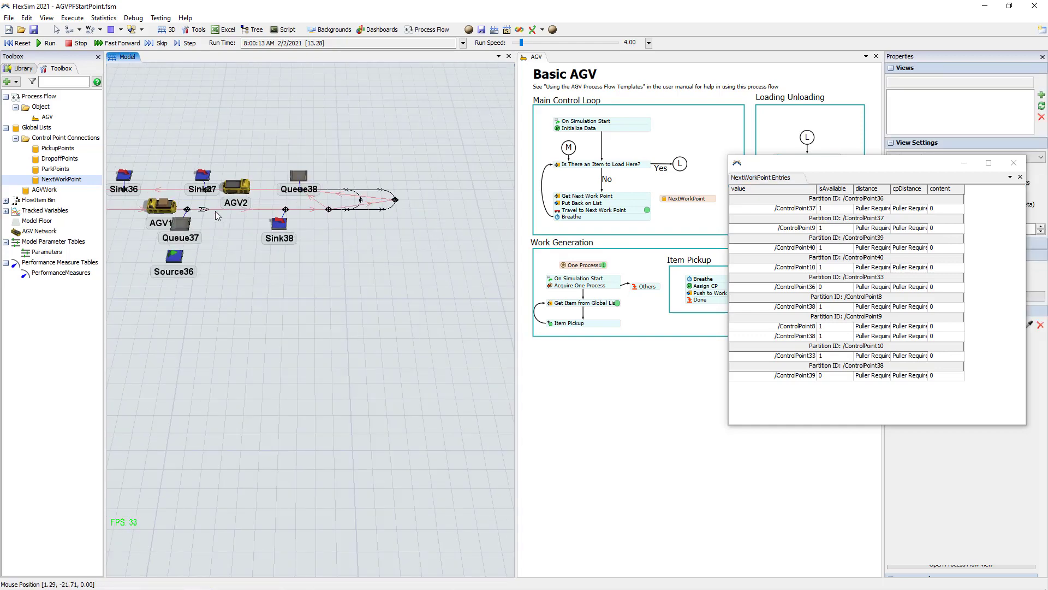
Adjust Source36's exponential inter-arrival time, reset the model, and run it until AGV2 has passed Sink38.
click(173, 254)
drag(838, 173, 563, 322)
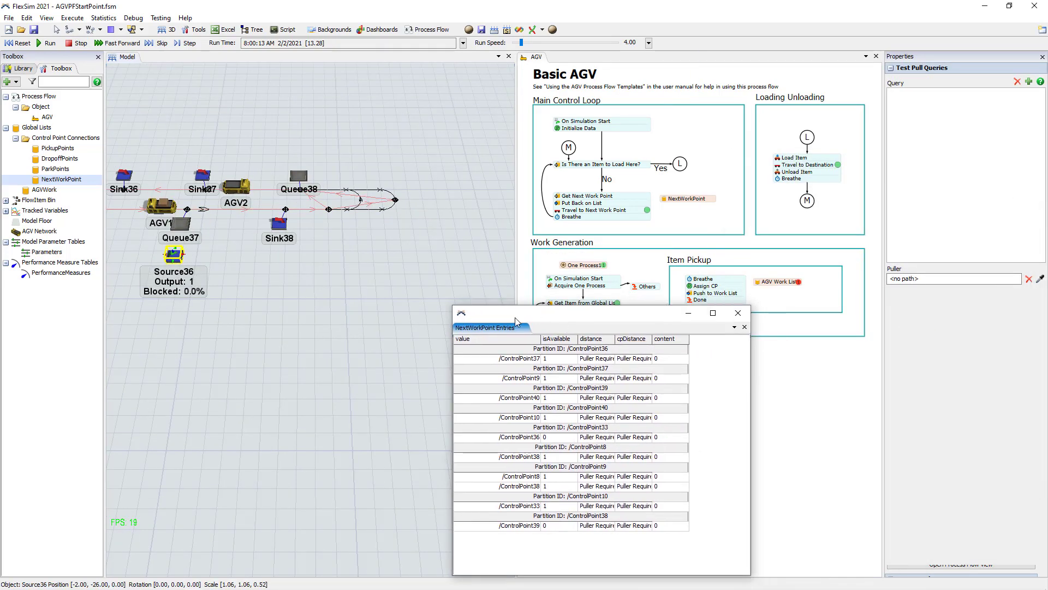
click(175, 260)
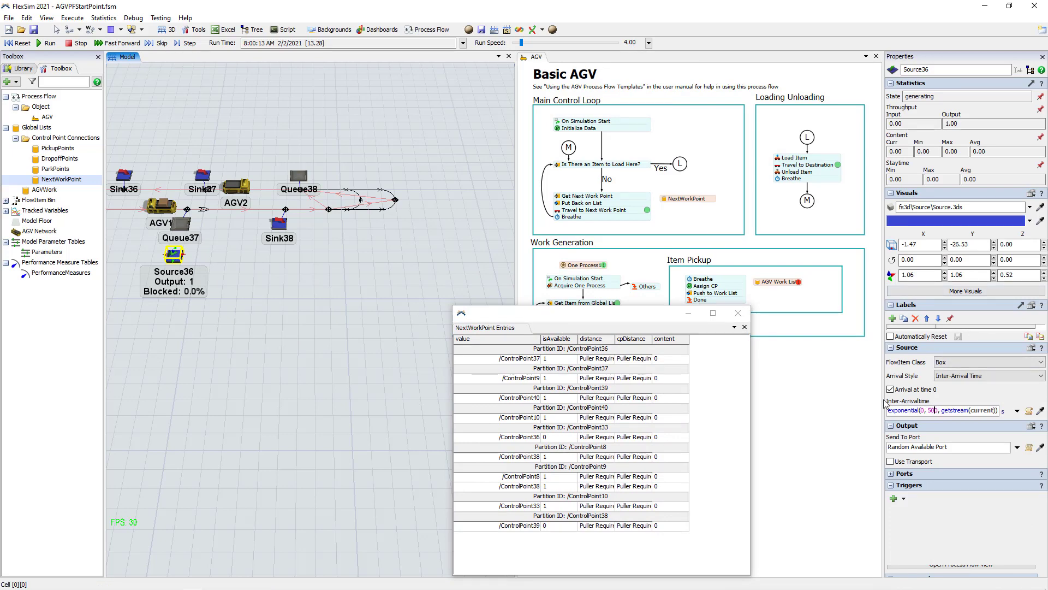
click(258, 291)
drag(258, 290, 299, 376)
click(20, 43)
click(48, 44)
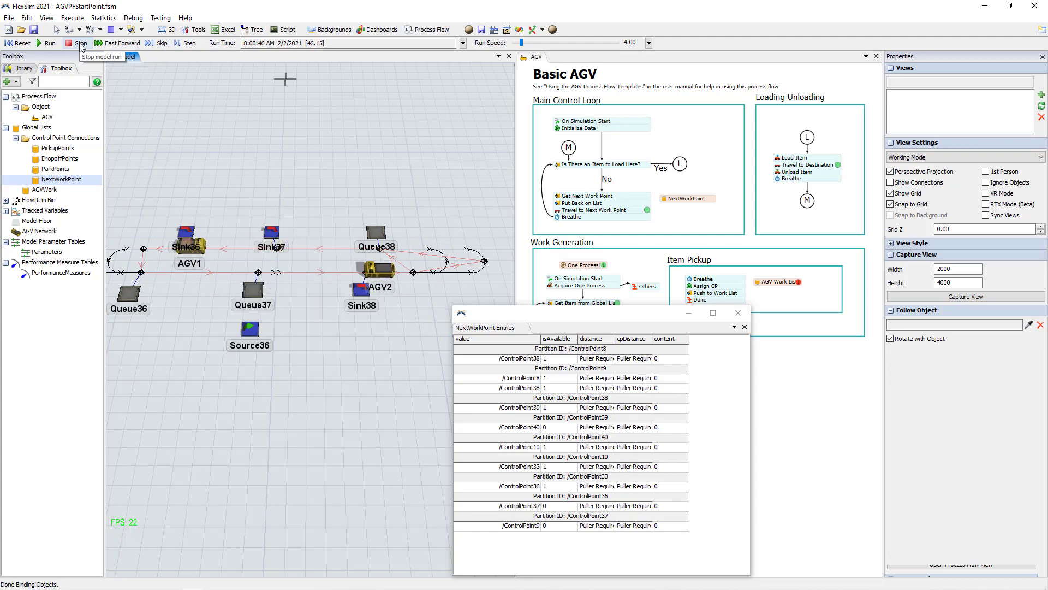
click(80, 44)
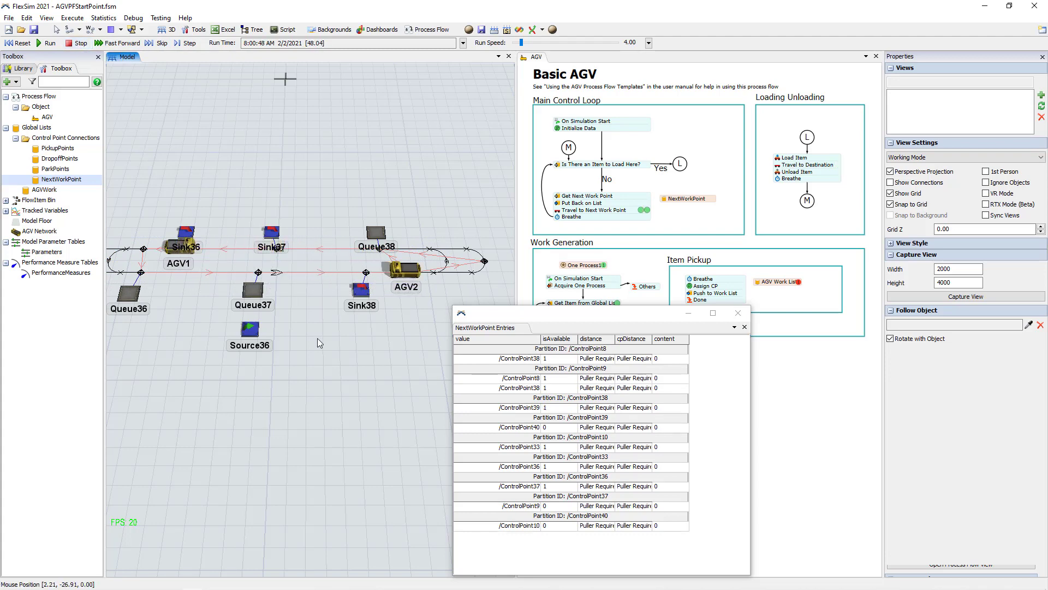
Compare the ControlPoint8 and ControlPoint38 entries of the ControlPoint9 partition with the connections at AGV2's position.
drag(378, 339, 364, 341)
scroll(446, 382, up, 3)
scroll(447, 381, up, 2)
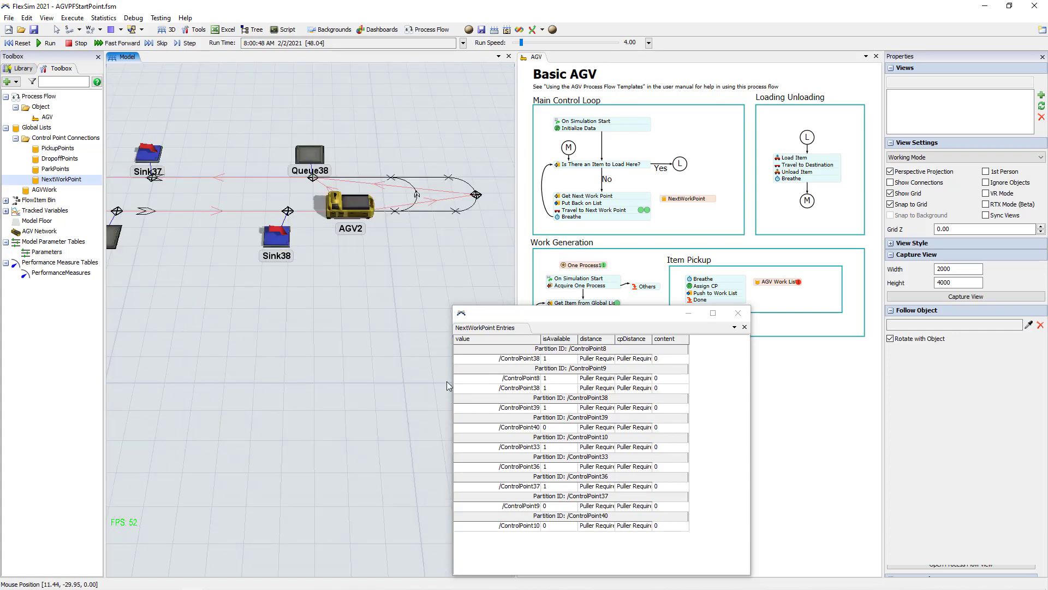
drag(369, 258, 375, 314)
click(512, 389)
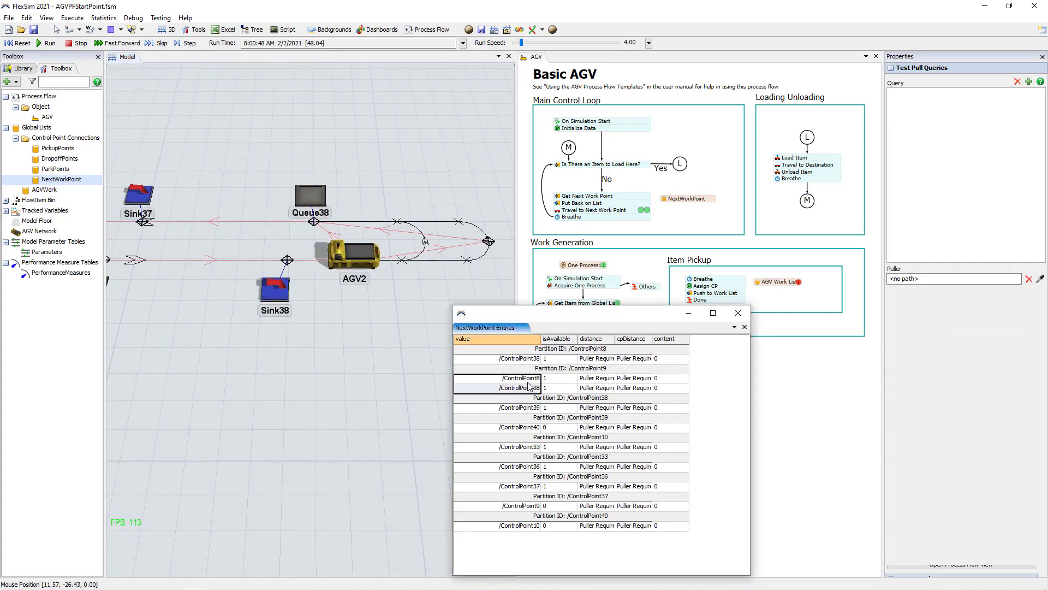
click(528, 382)
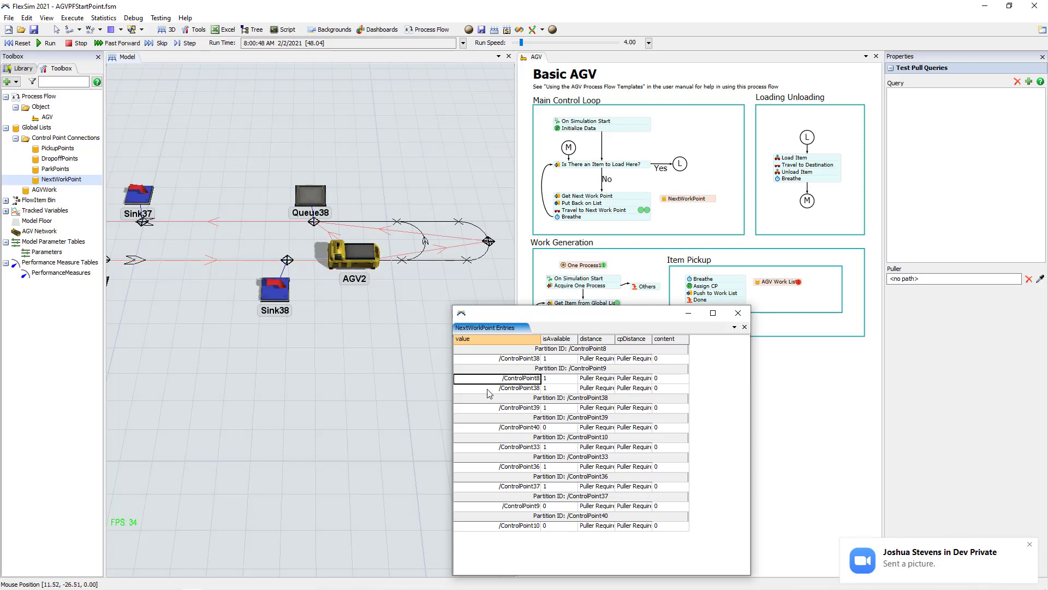
Run the model a little and examine the ControlPoint8 and ControlPoint38 entries in the ControlPoint9 partition of the NextWorkPoint list.
click(527, 389)
click(42, 42)
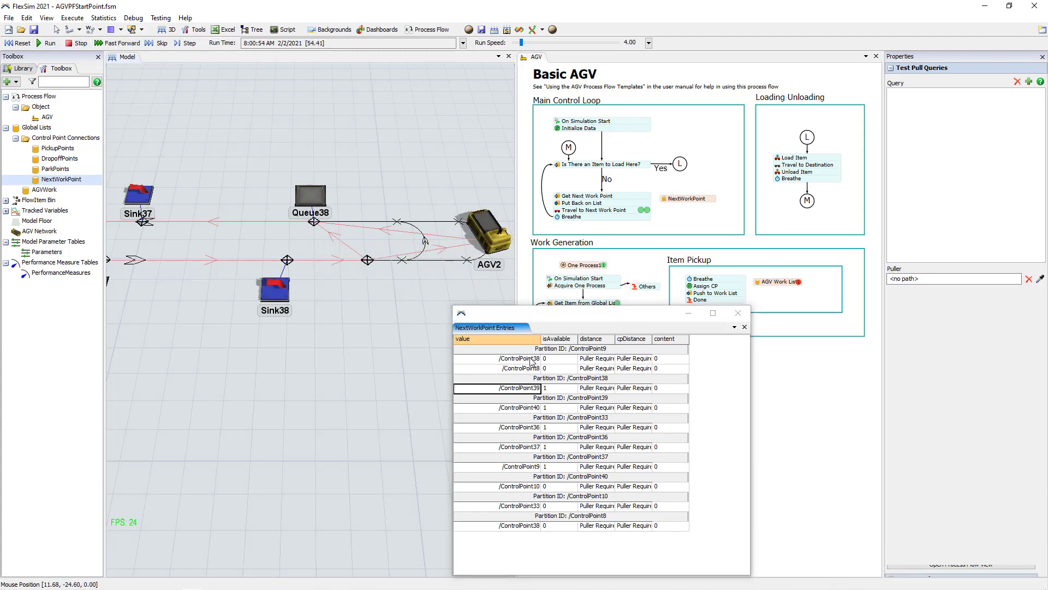
click(534, 369)
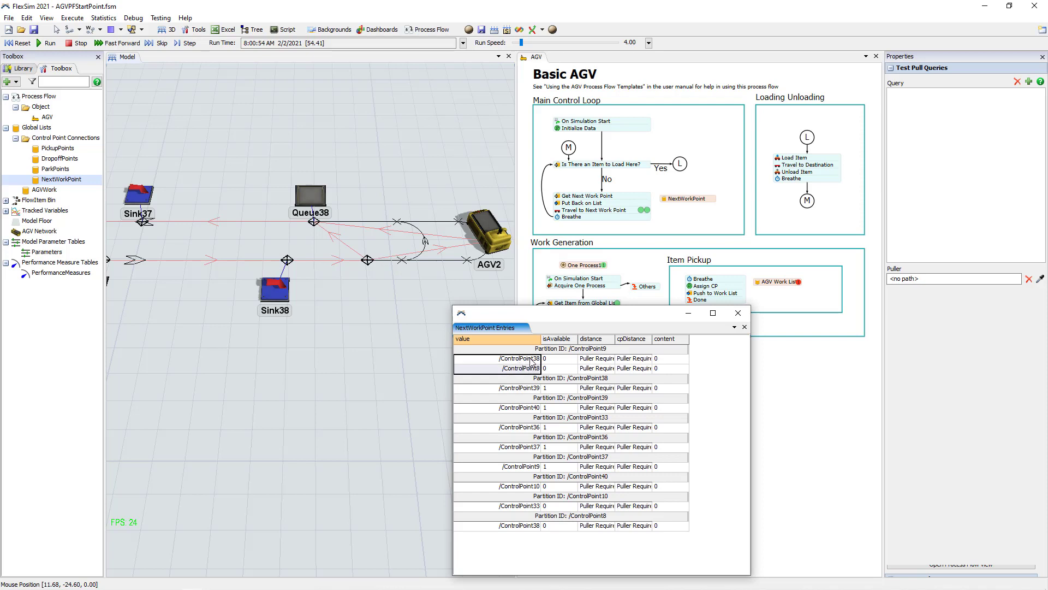
click(532, 361)
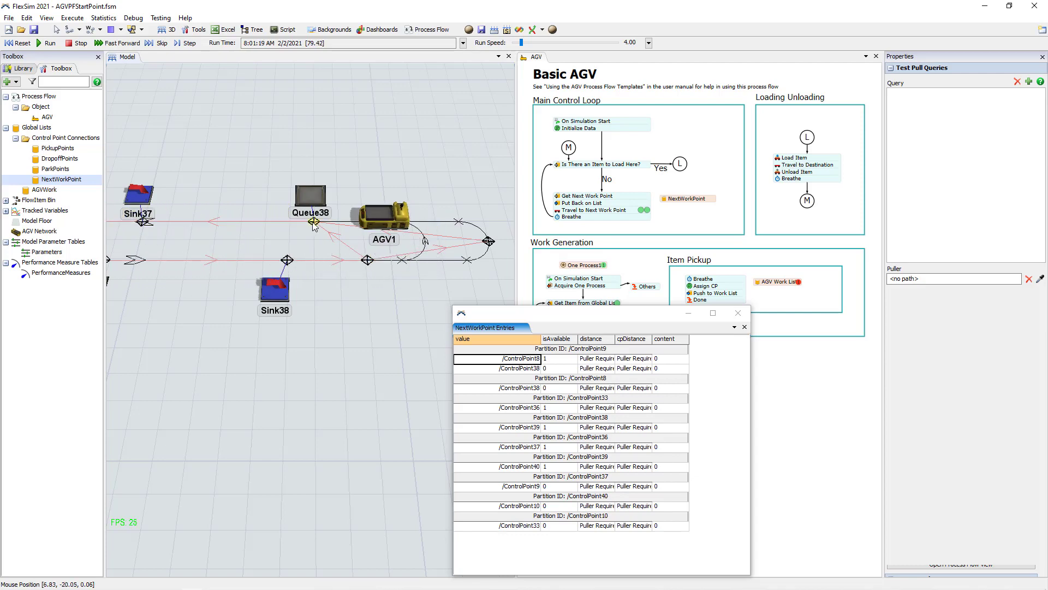
Stop the model after another short run and examine the query setting of the Get Next Work Point activity.
click(393, 317)
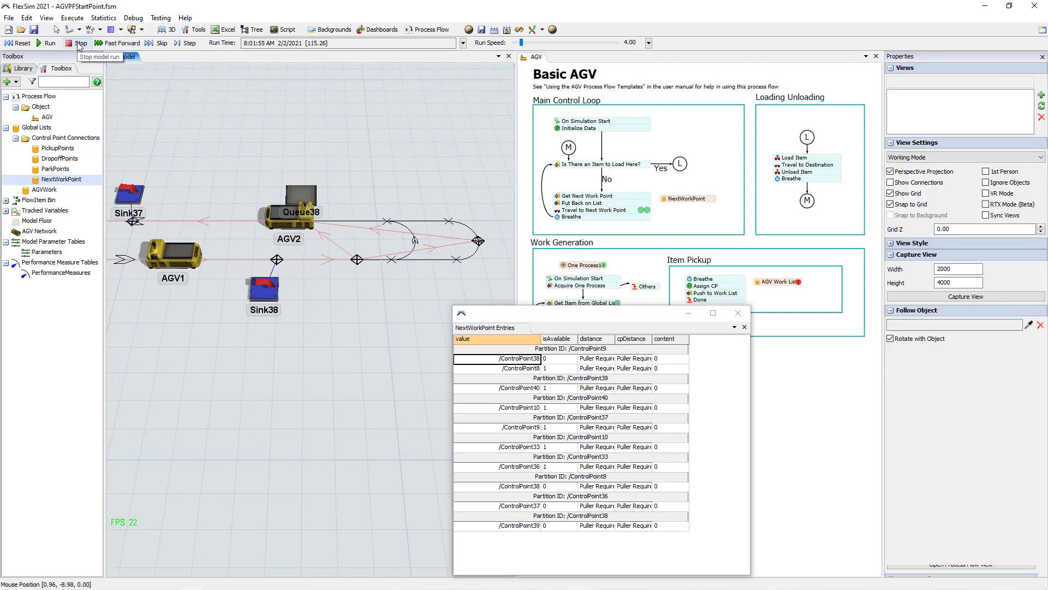
click(80, 43)
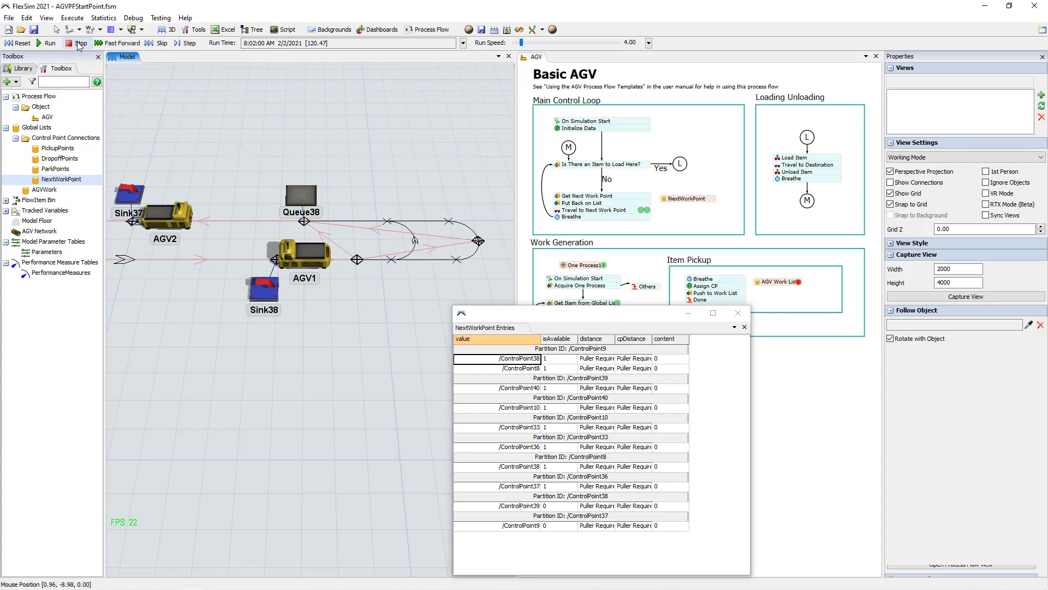
double_click(559, 197)
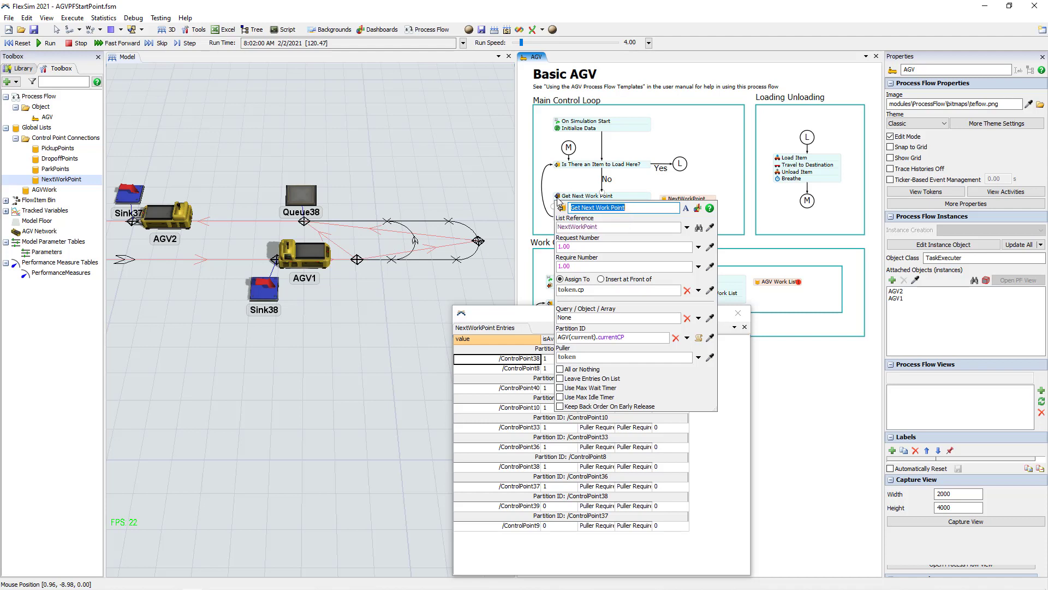
drag(590, 317, 557, 318)
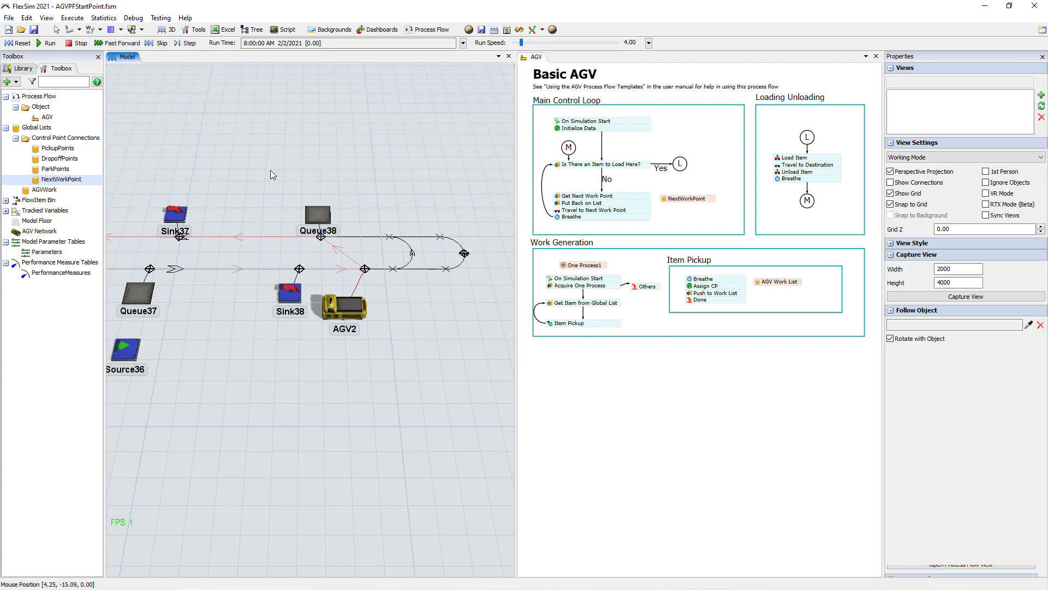
Delete the Basic AGV object process flow from the model, including its attachment to the AGVs.
scroll(305, 174, down, 3)
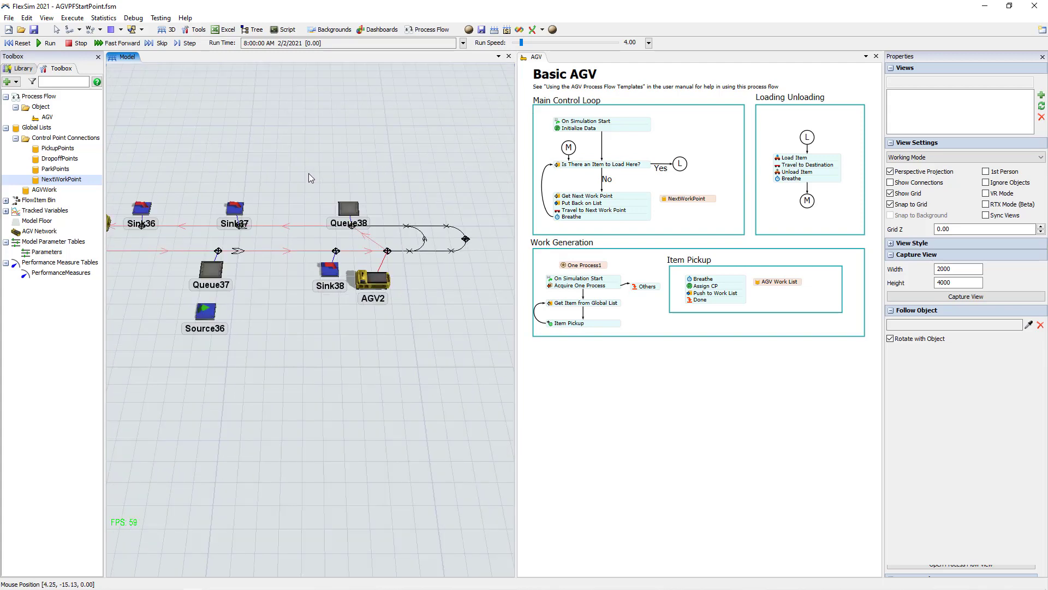
scroll(309, 177, down, 3)
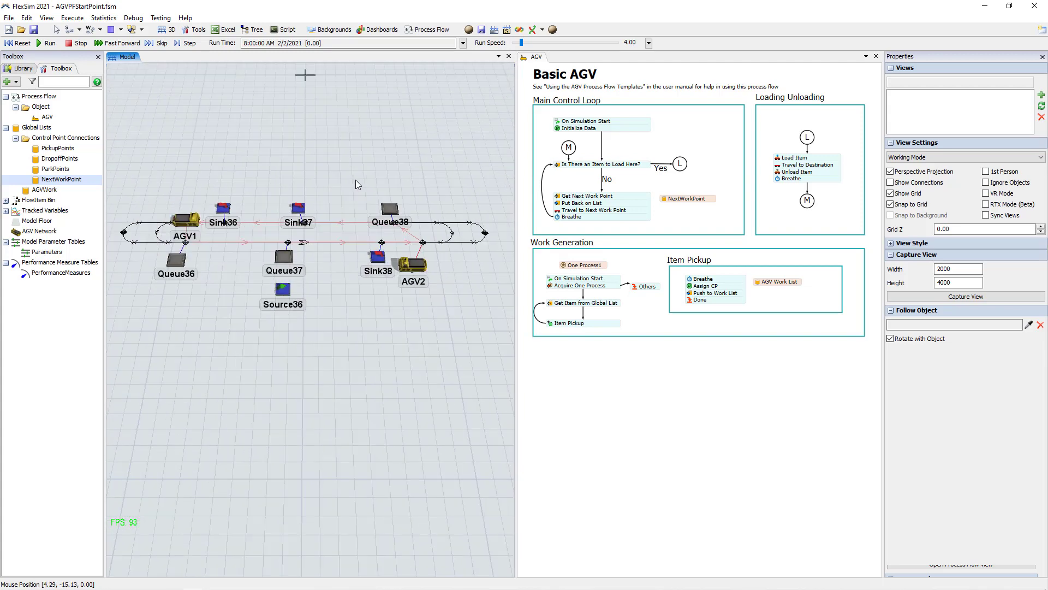
drag(355, 179, 375, 185)
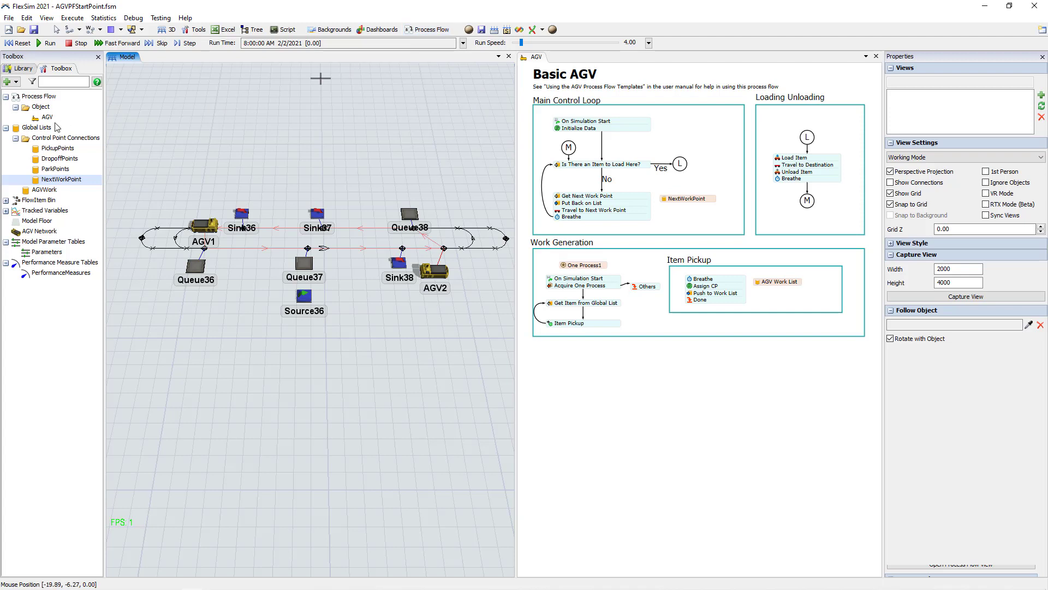
click(36, 120)
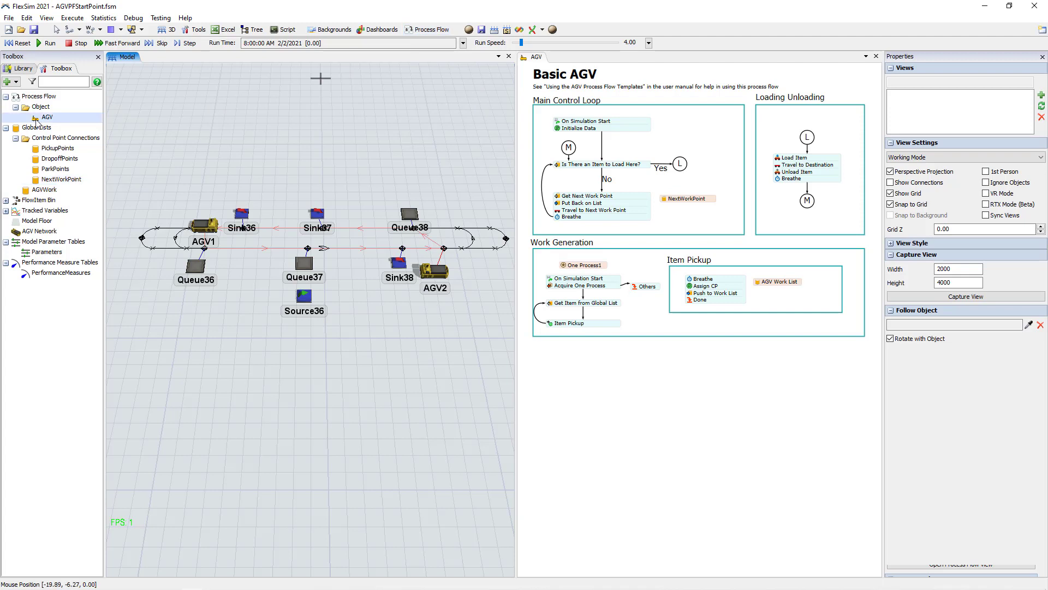
key(Delete)
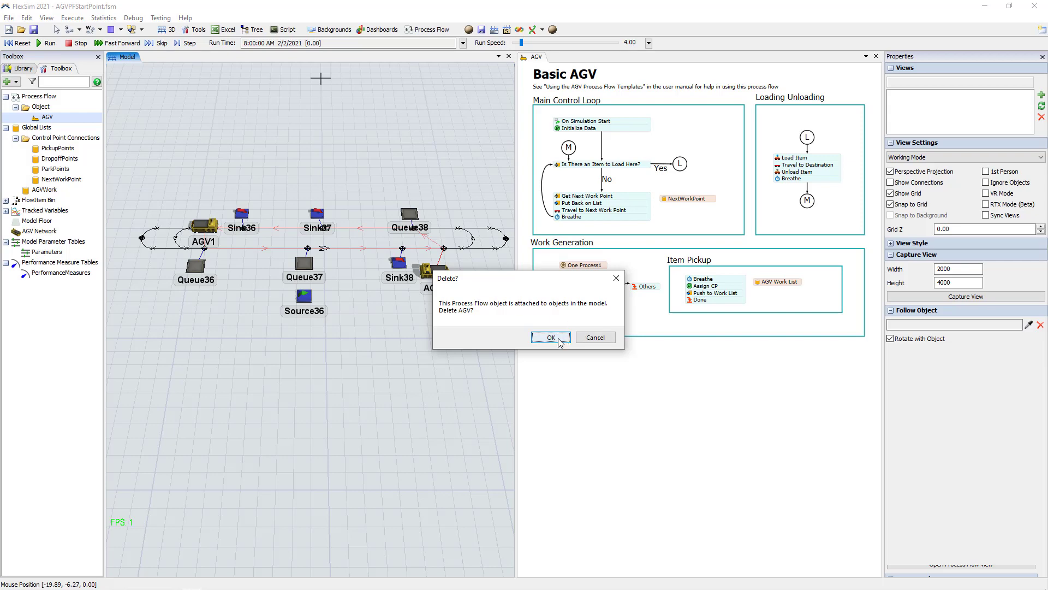
click(551, 337)
Add an object process flow from the AGV with Work Forwarding template.
scroll(480, 442, up, 3)
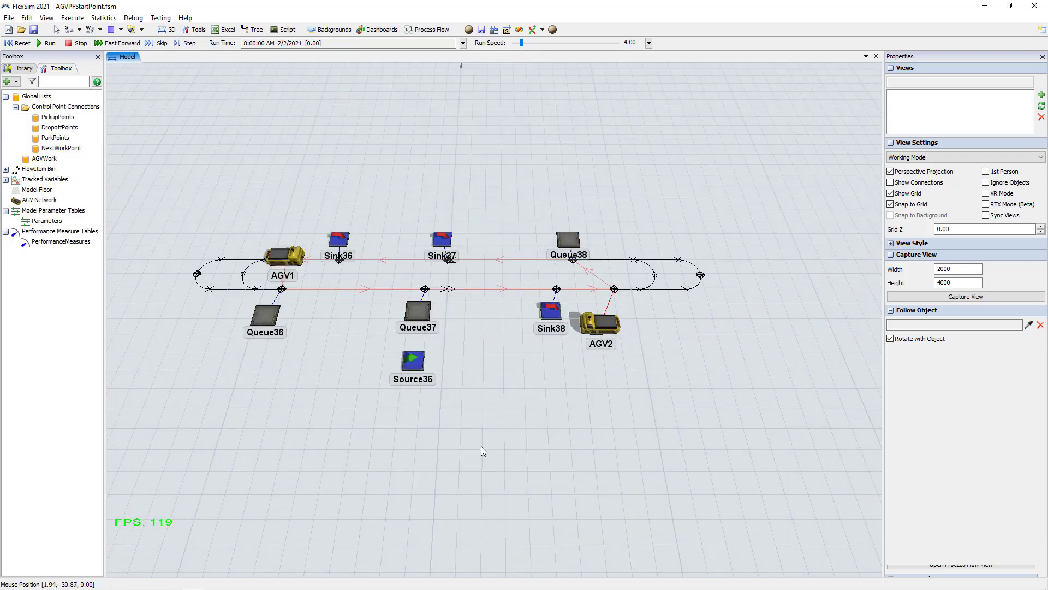
scroll(483, 437, up, 1)
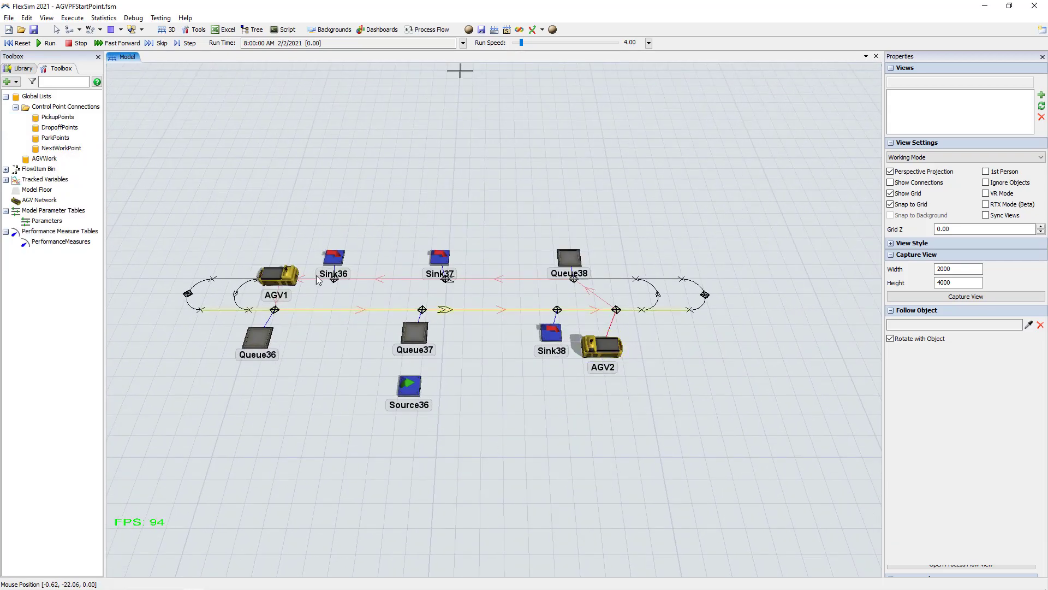
click(429, 29)
mouse_move(461, 56)
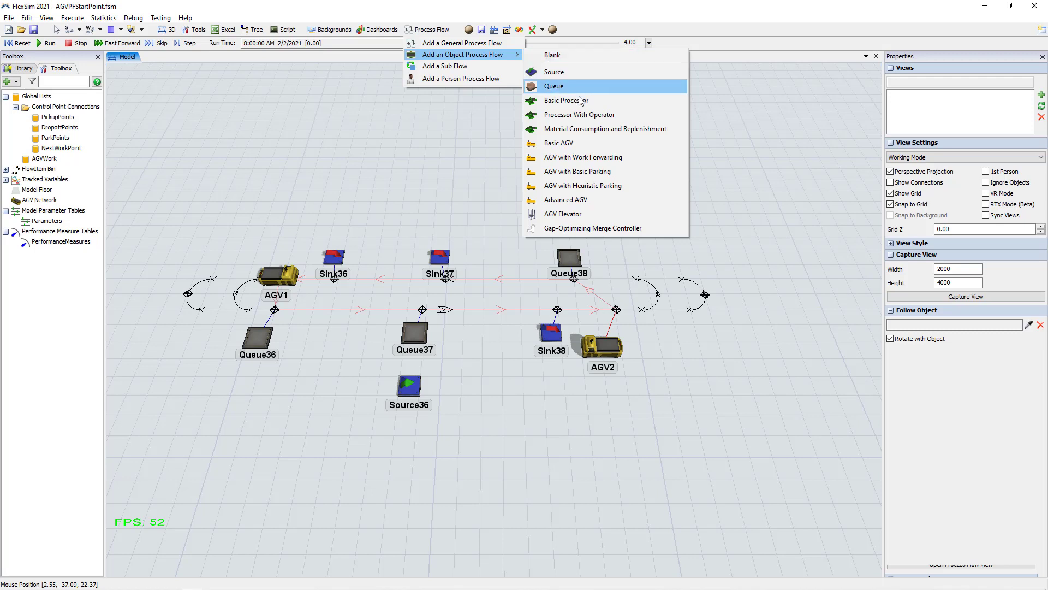
click(584, 157)
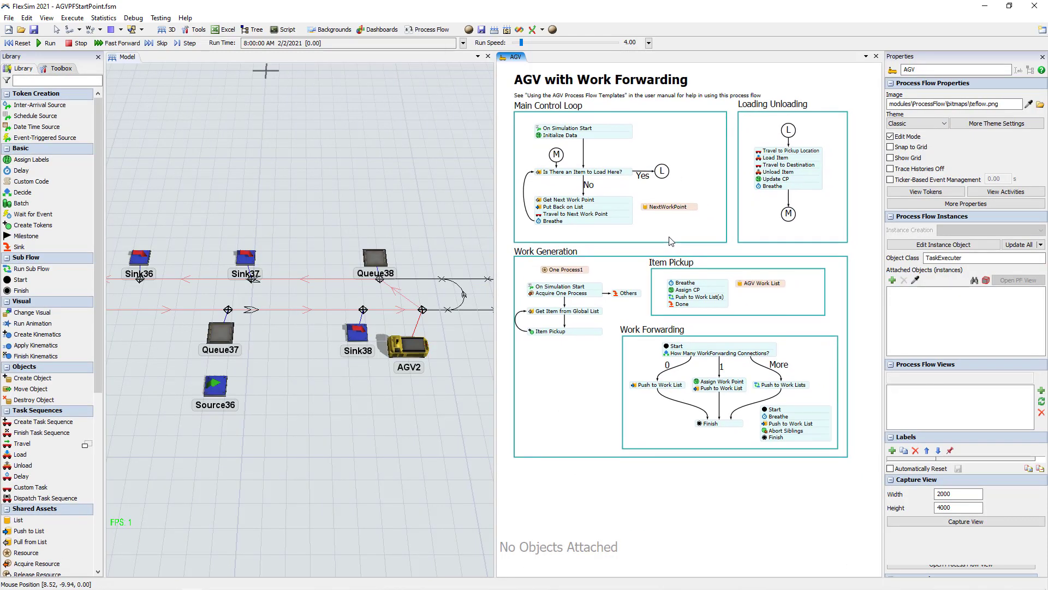
Attach AGV2 and AGV1 to the new AGV process flow.
click(399, 352)
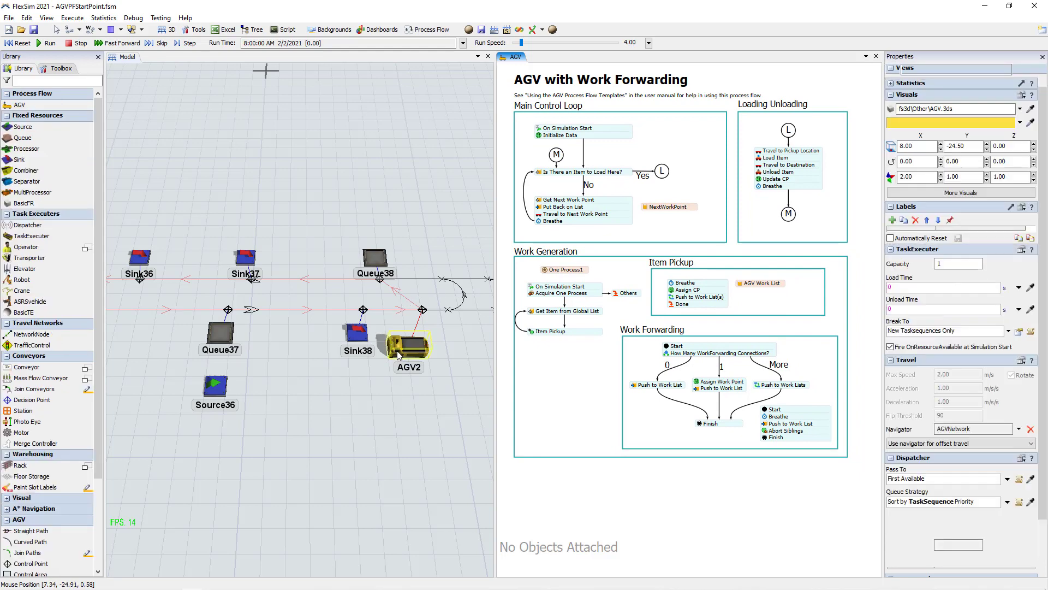
right_click(399, 354)
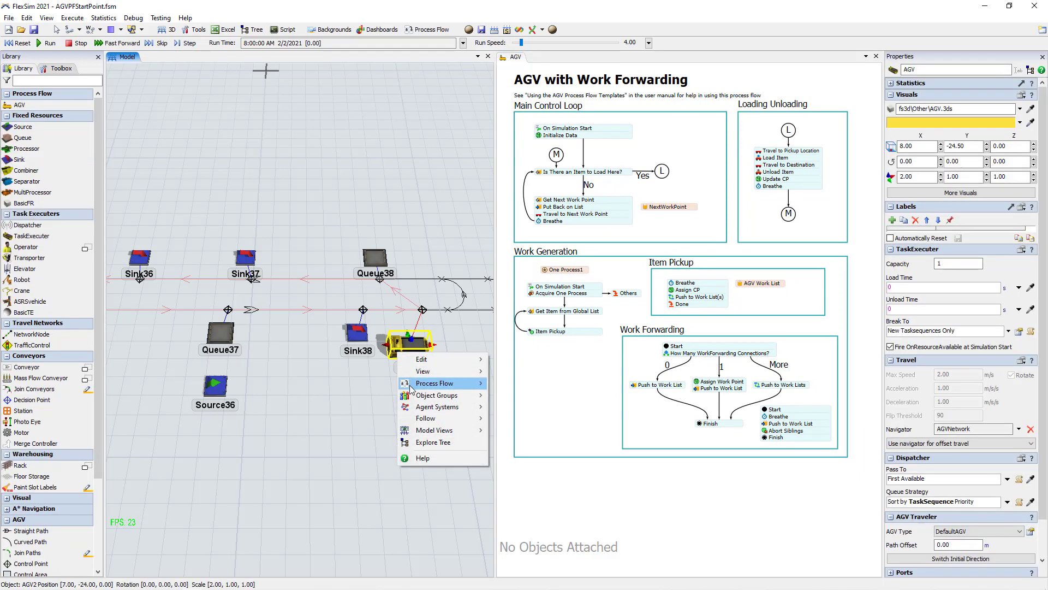
mouse_move(411, 386)
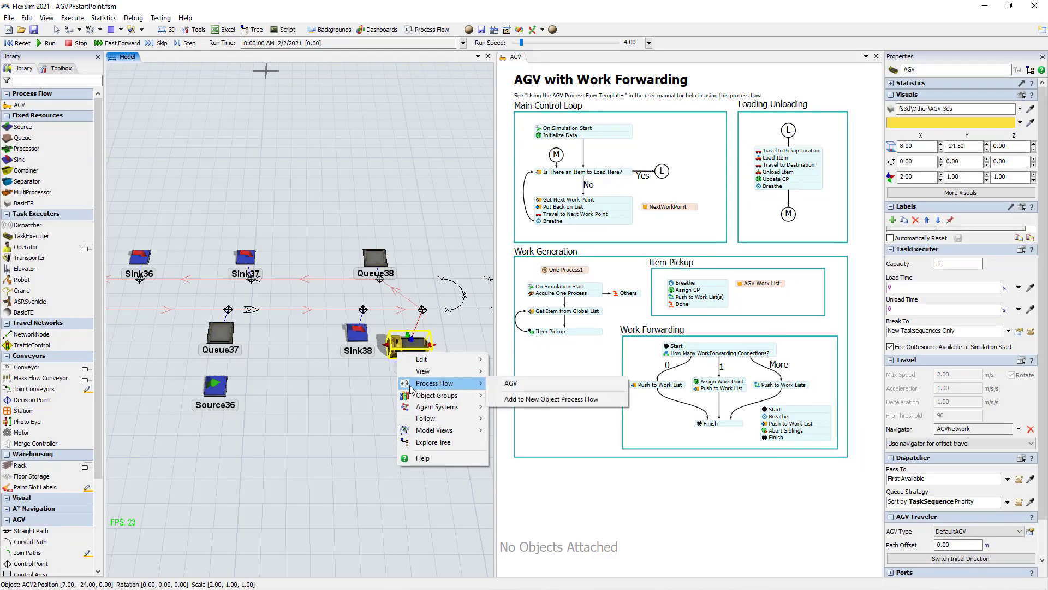
click(510, 383)
drag(216, 296, 408, 307)
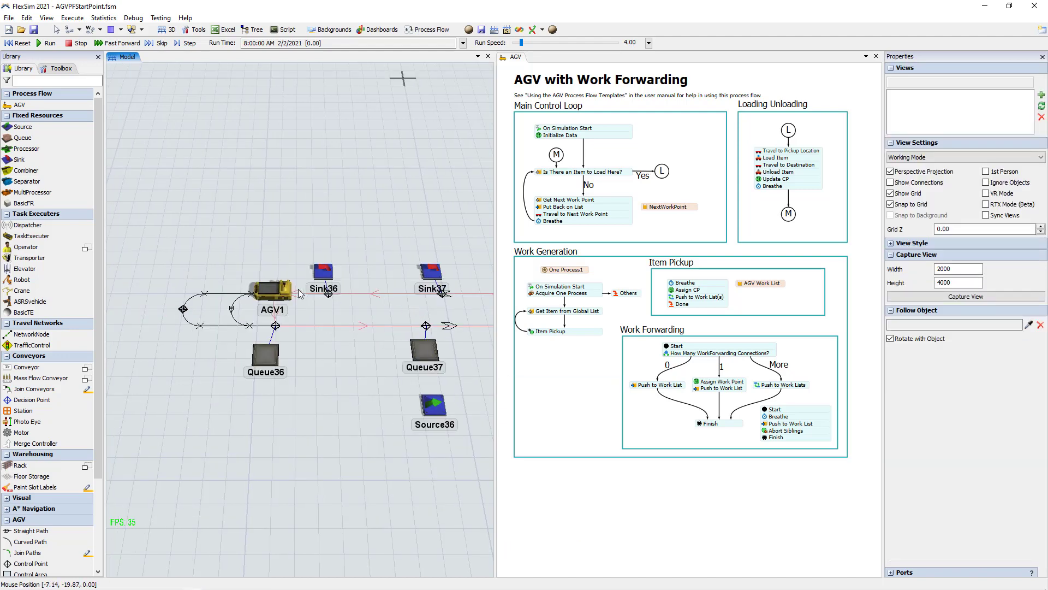
click(276, 294)
right_click(276, 295)
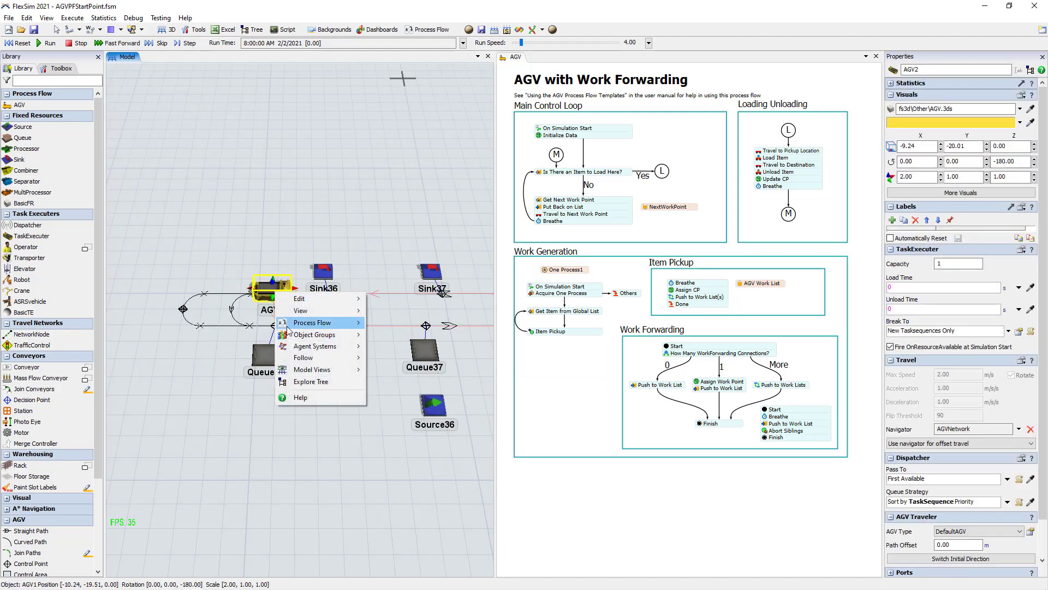
mouse_move(299, 322)
click(390, 323)
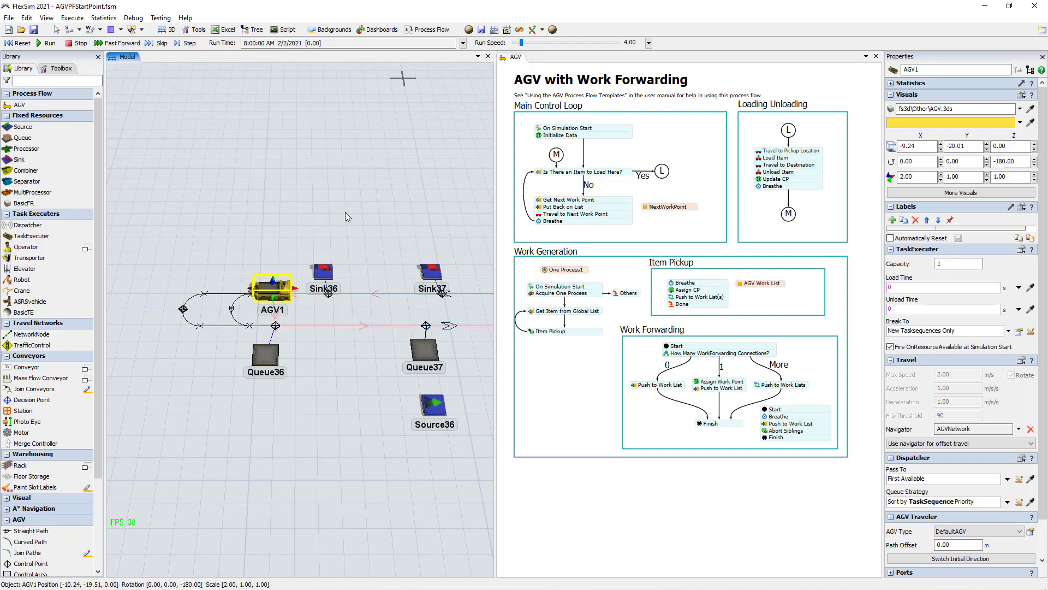
drag(286, 211, 267, 211)
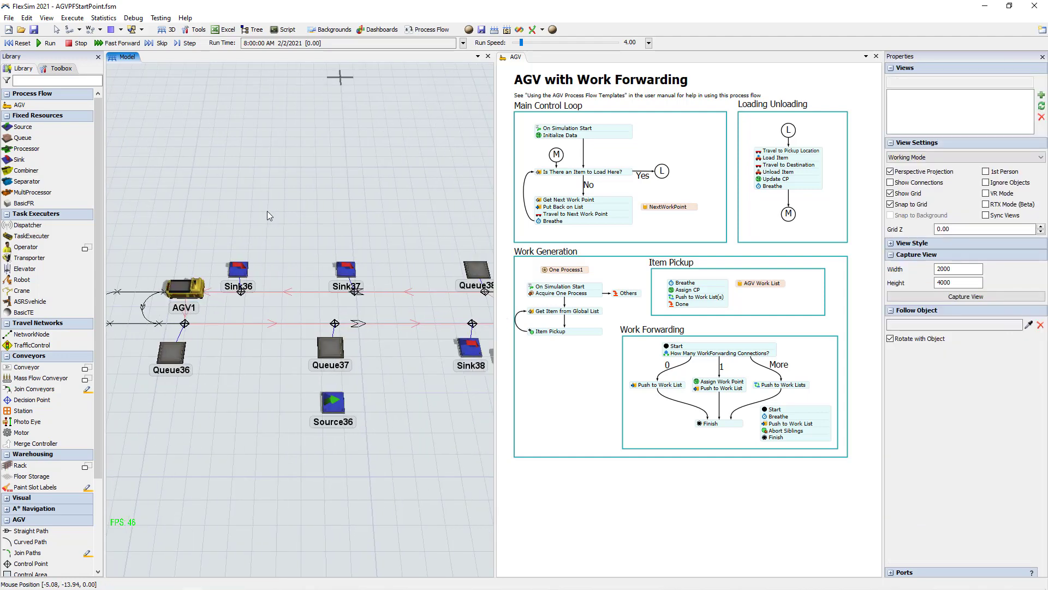
Check the process flow's attached objects and examine its Work Forwarding block against the AGV loop.
click(515, 59)
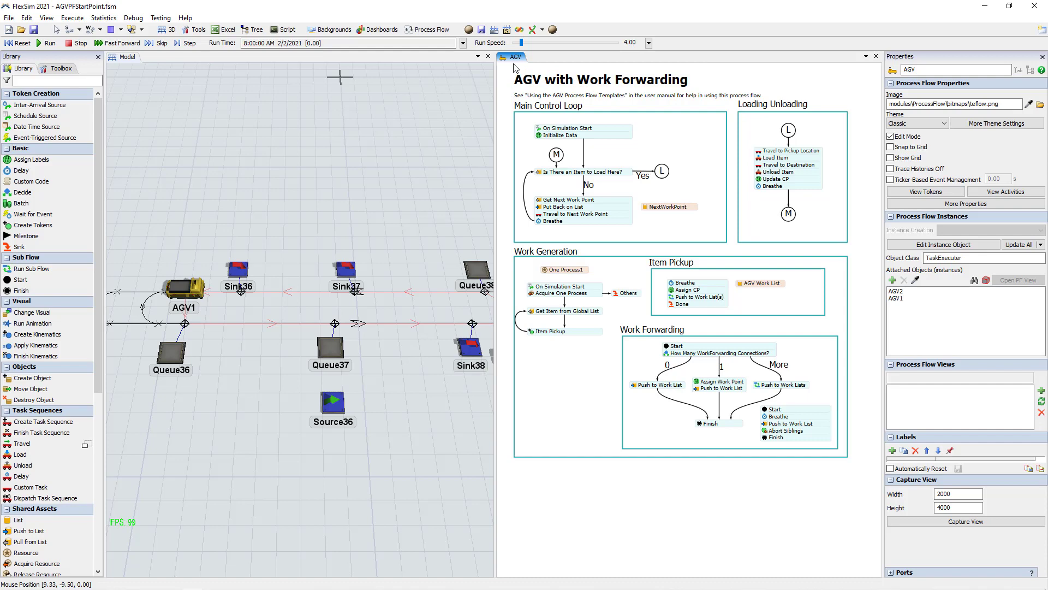
drag(422, 227, 373, 221)
scroll(385, 218, down, 2)
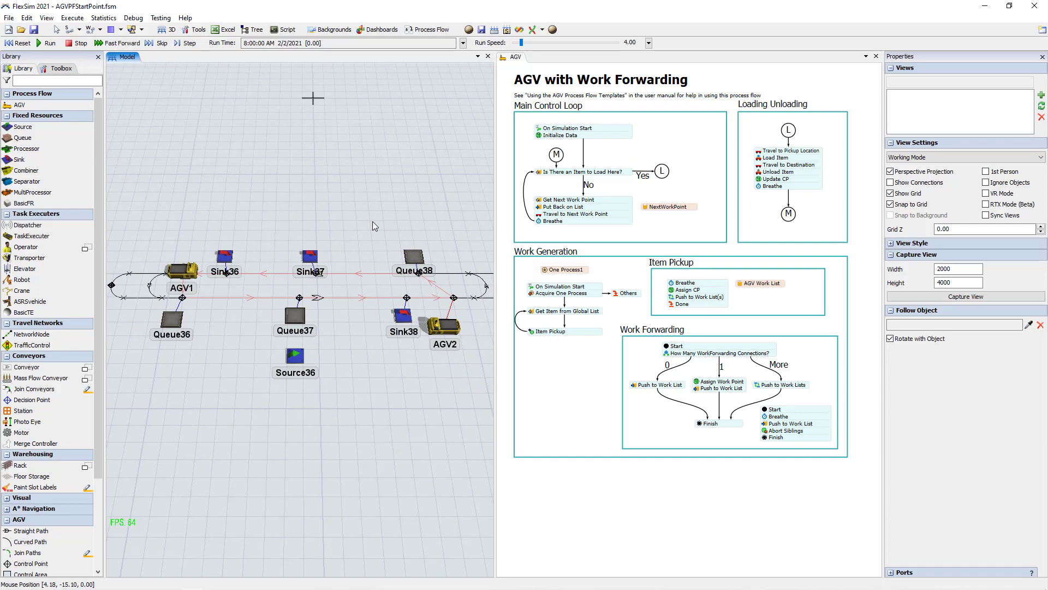
click(722, 337)
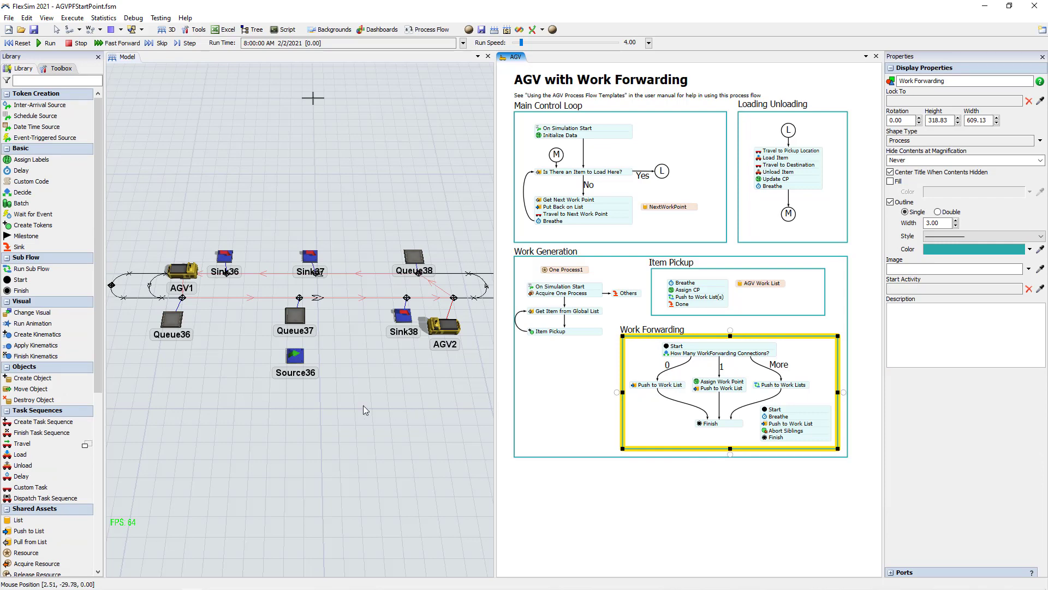
Move AGV1 away from ControlPoint10 and remove the NextWorkPoint connections linking ControlPoint10, ControlPoint33 and ControlPoint36.
click(191, 278)
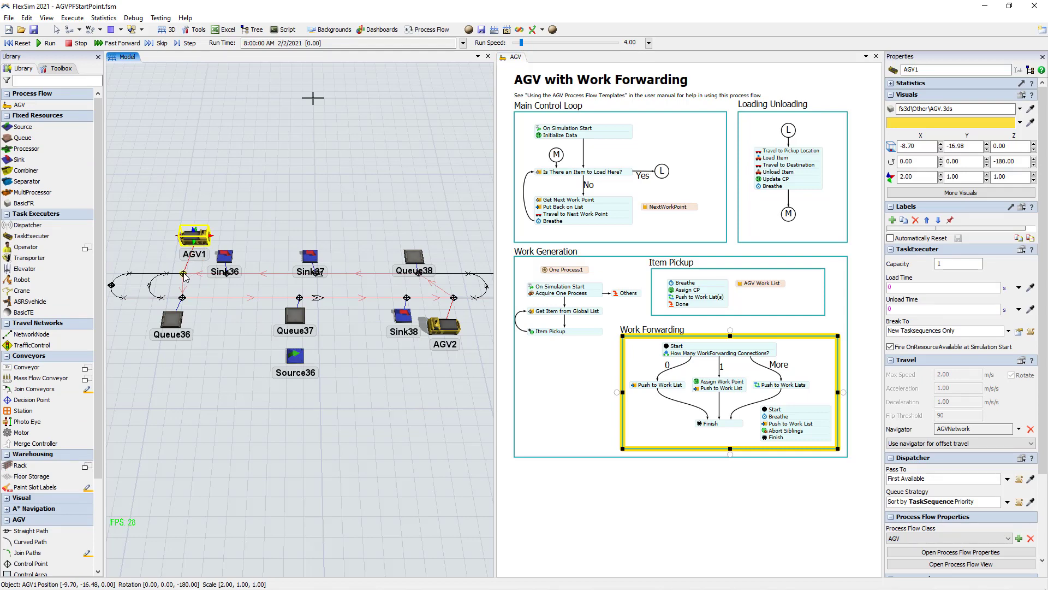
click(184, 275)
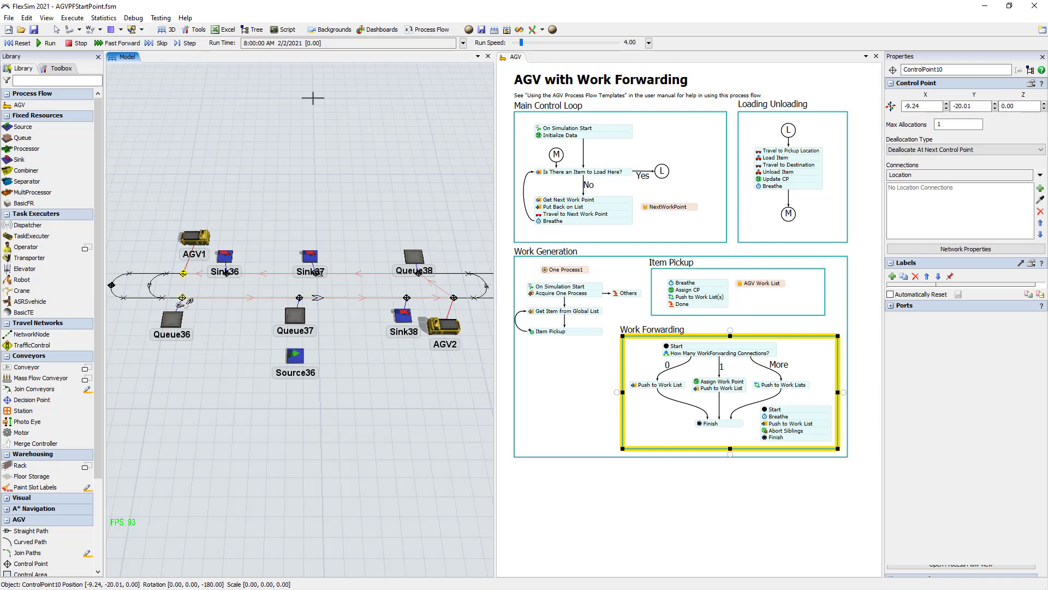
drag(183, 300, 300, 298)
drag(299, 298, 406, 298)
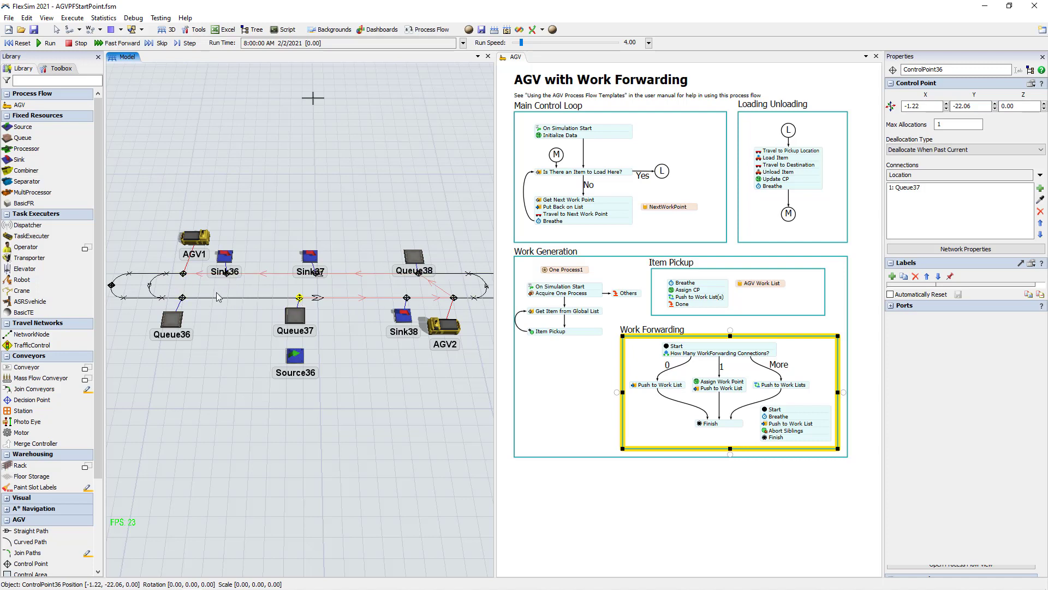
click(174, 322)
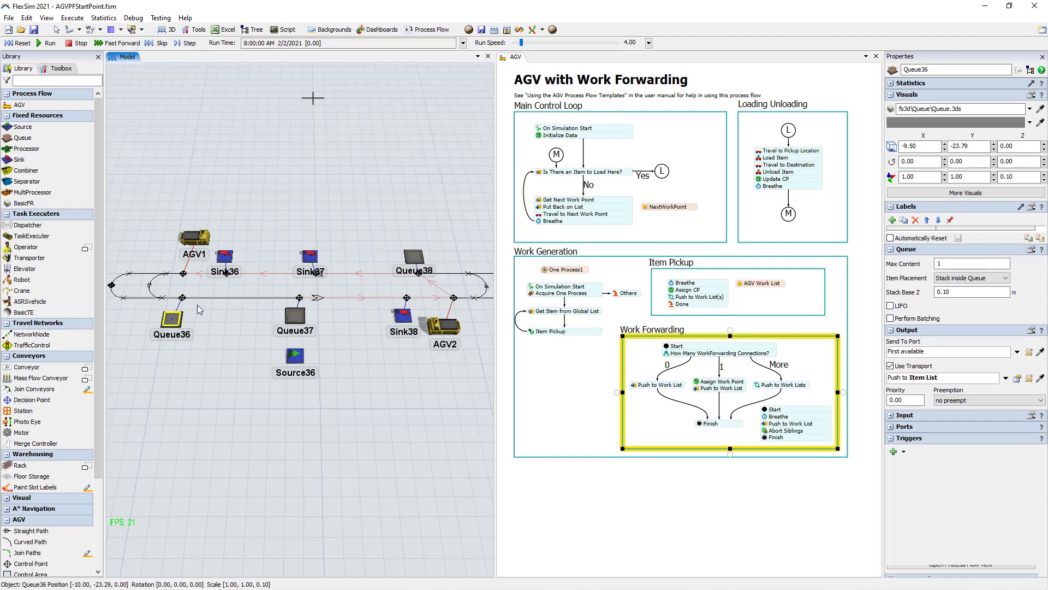
click(182, 298)
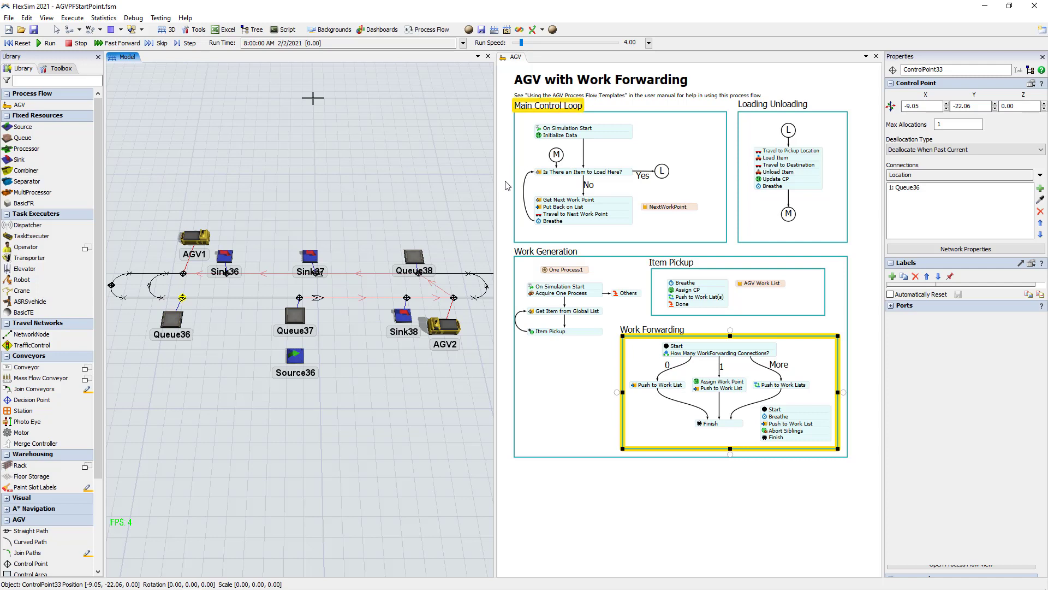
Remove the remaining NextWorkPoint connections around the loop from ControlPoint36 through ControlPoint37, ControlPoint9, ControlPoint38 and ControlPoint39 to ControlPoint10.
click(299, 298)
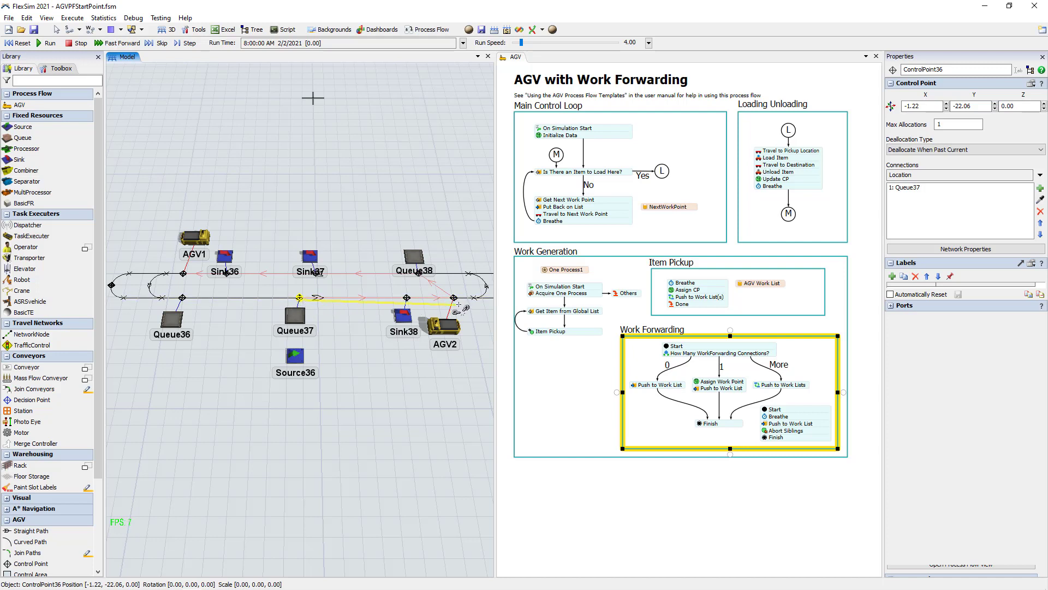
click(406, 297)
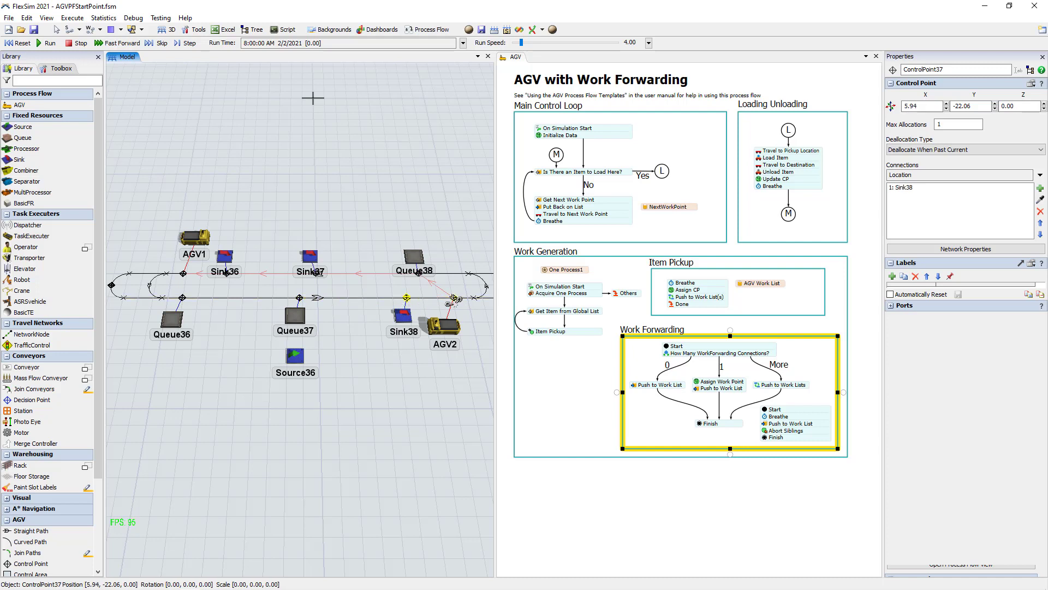
click(453, 298)
click(417, 274)
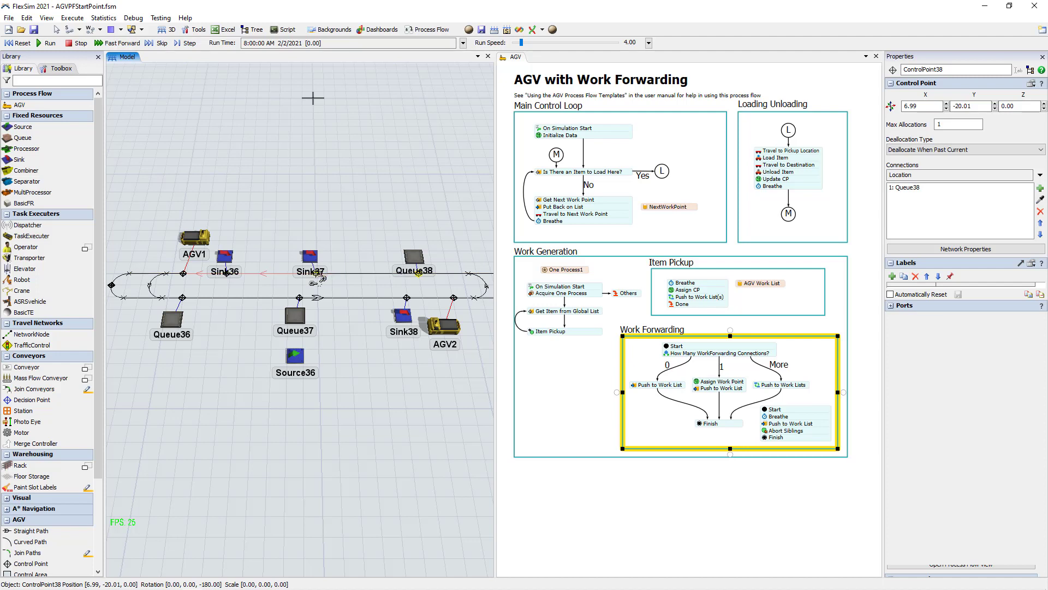
click(227, 274)
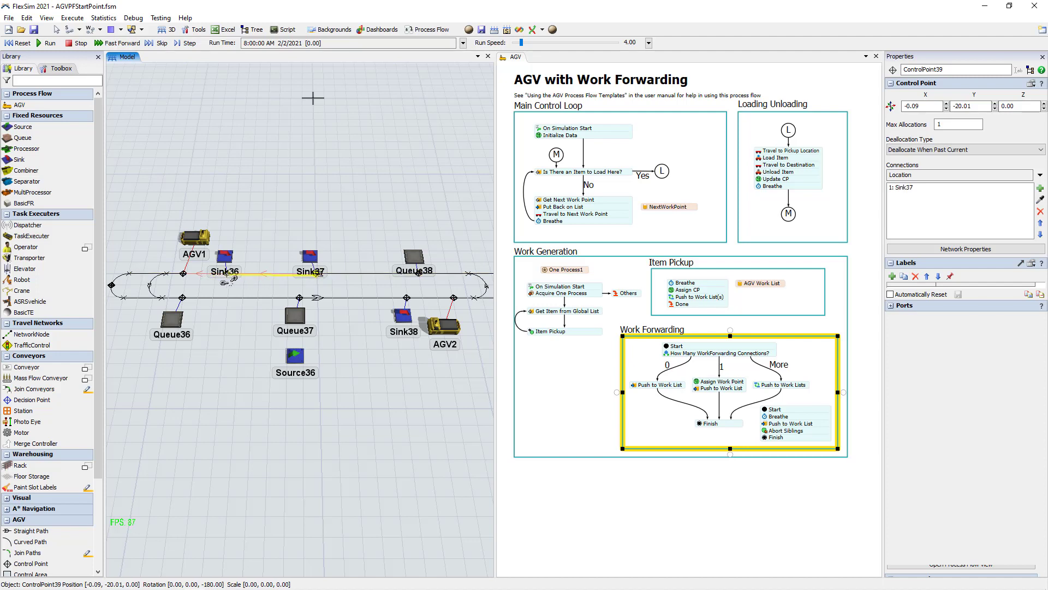
click(184, 274)
mouse_move(269, 284)
mouse_down()
mouse_move(255, 293)
mouse_move(262, 283)
mouse_up()
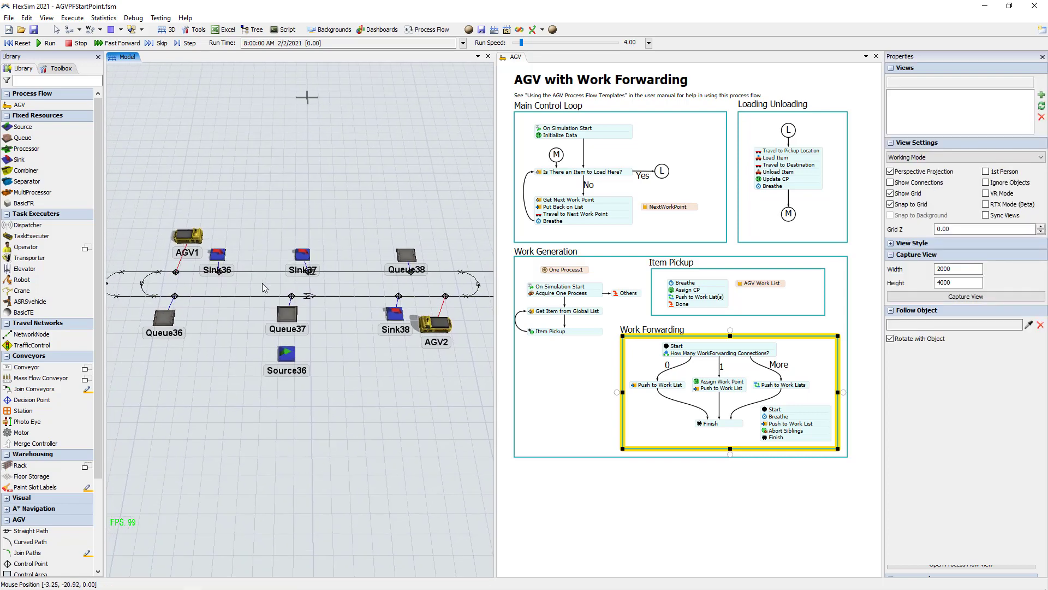
drag(240, 323, 250, 323)
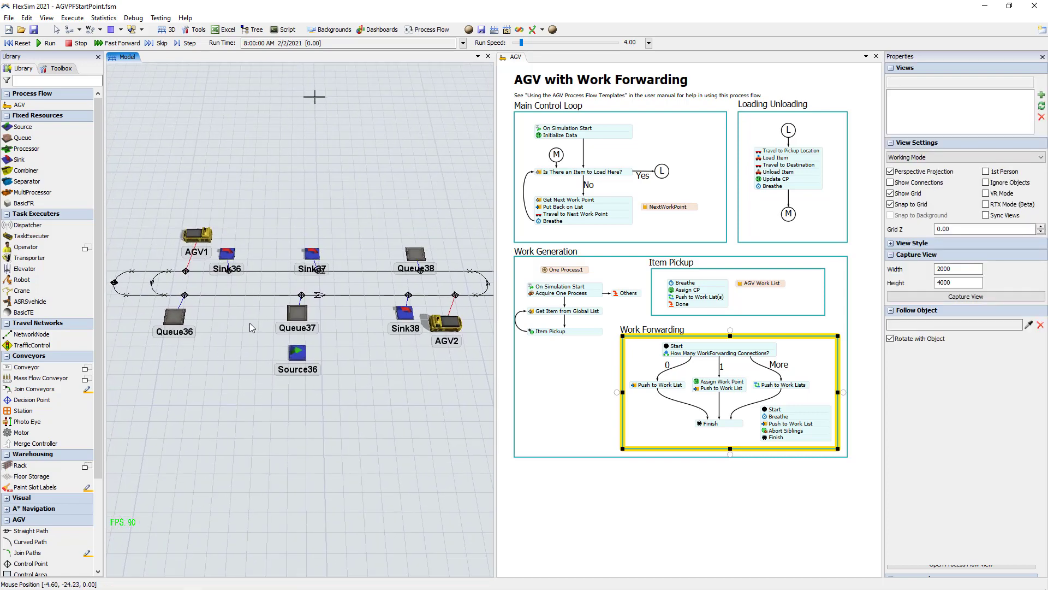
Connect ControlPoint10 and ControlPoint9 to each other in both directions with NextWorkPoint connections.
click(186, 272)
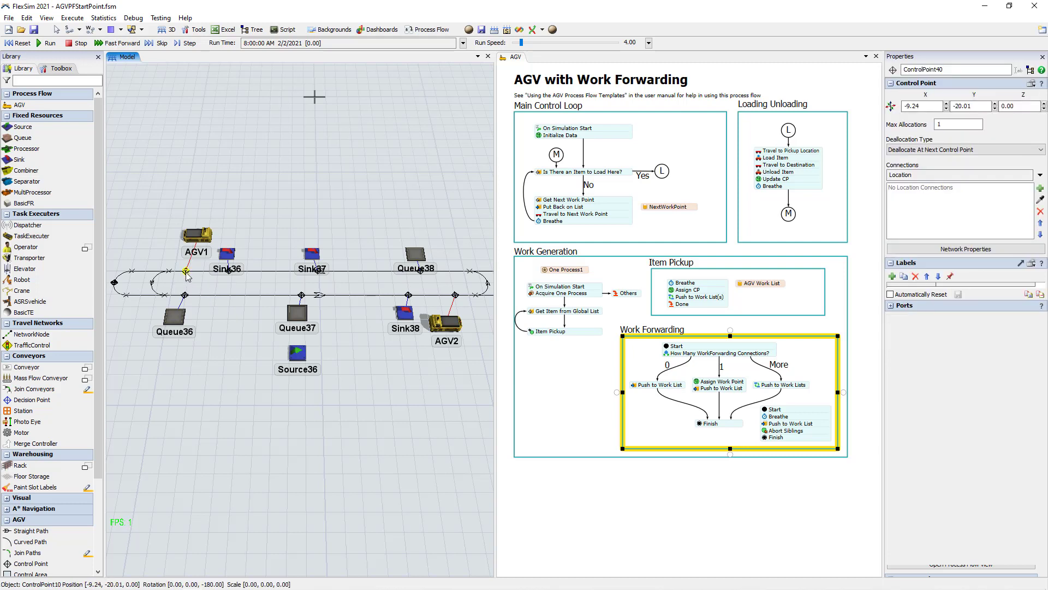
click(456, 296)
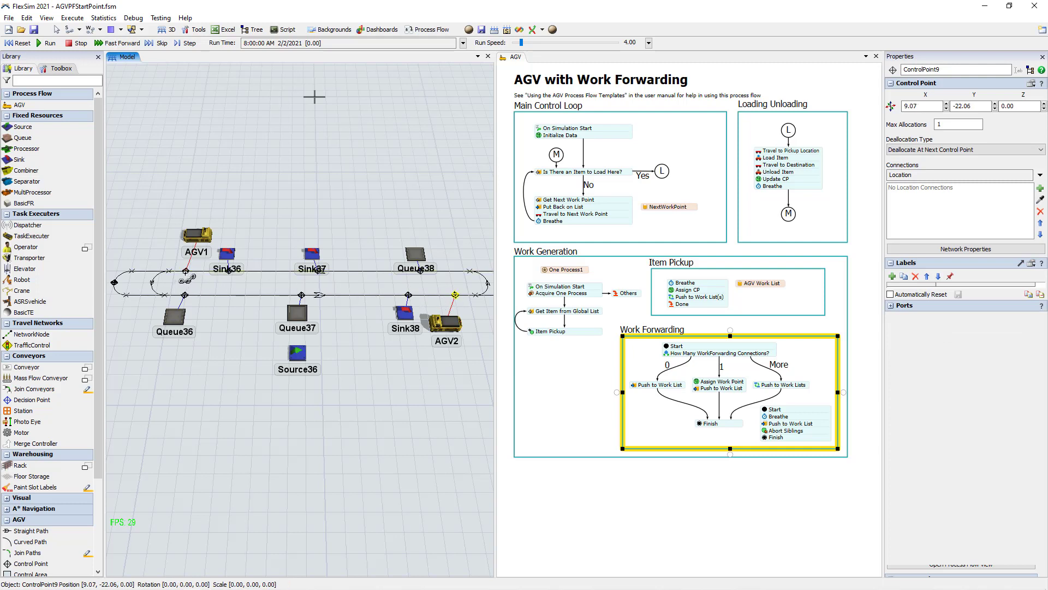
drag(186, 272, 458, 298)
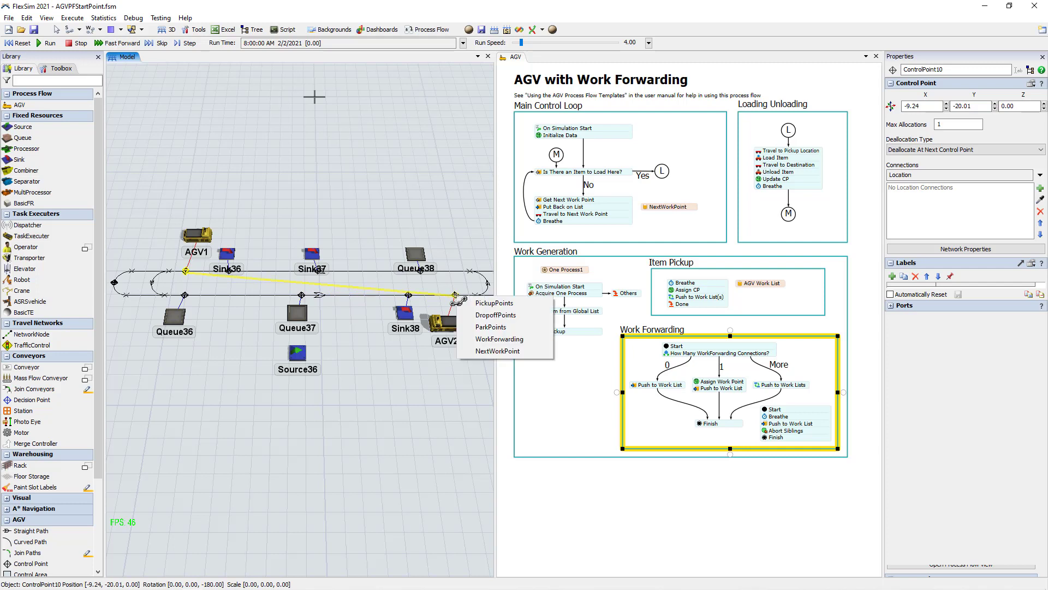
click(485, 353)
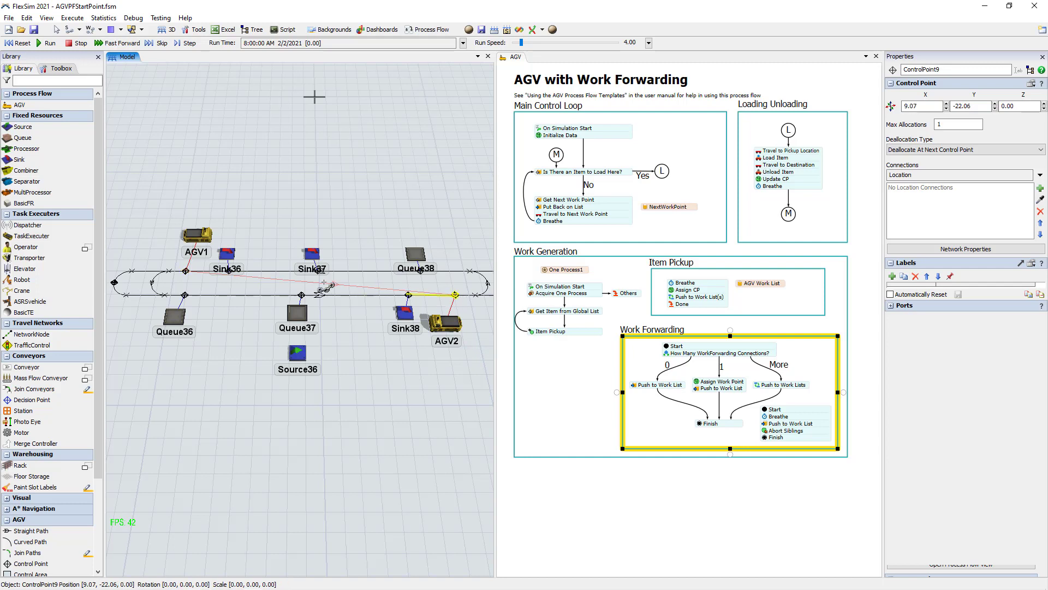
drag(324, 282, 184, 271)
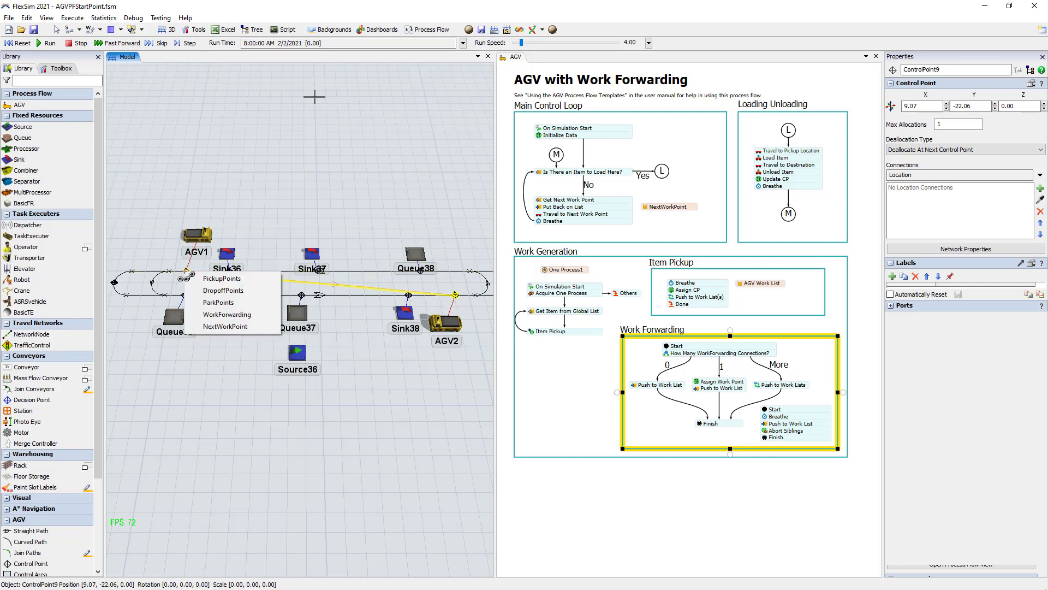
click(228, 328)
click(219, 350)
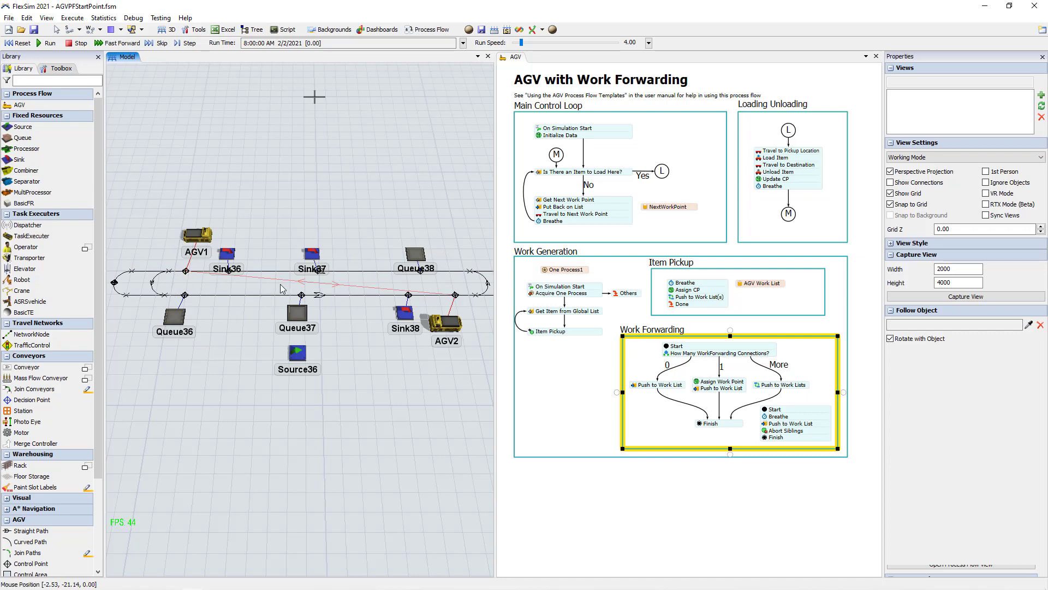
drag(218, 333, 226, 341)
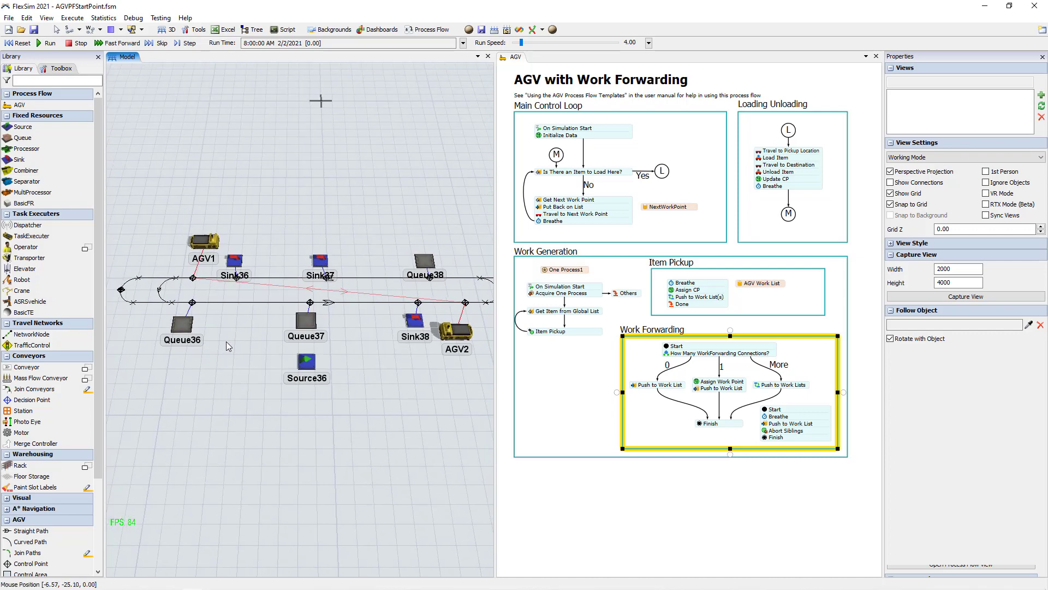
Add WorkForwarding connections from ControlPoint33 and ControlPoint36 to ControlPoint10, and from ControlPoint38 to ControlPoint9.
click(193, 306)
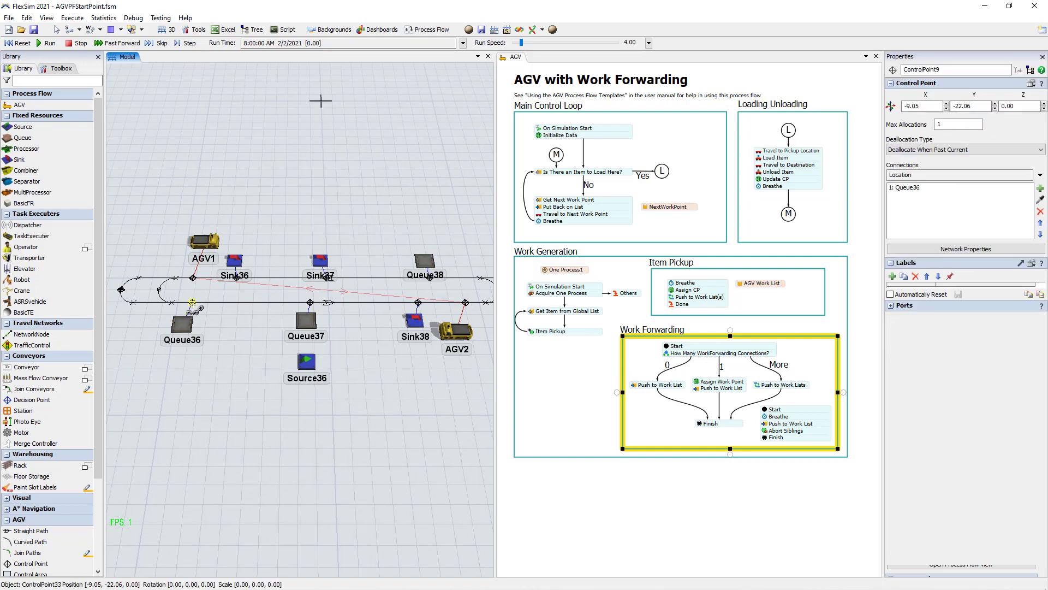
drag(195, 310, 194, 284)
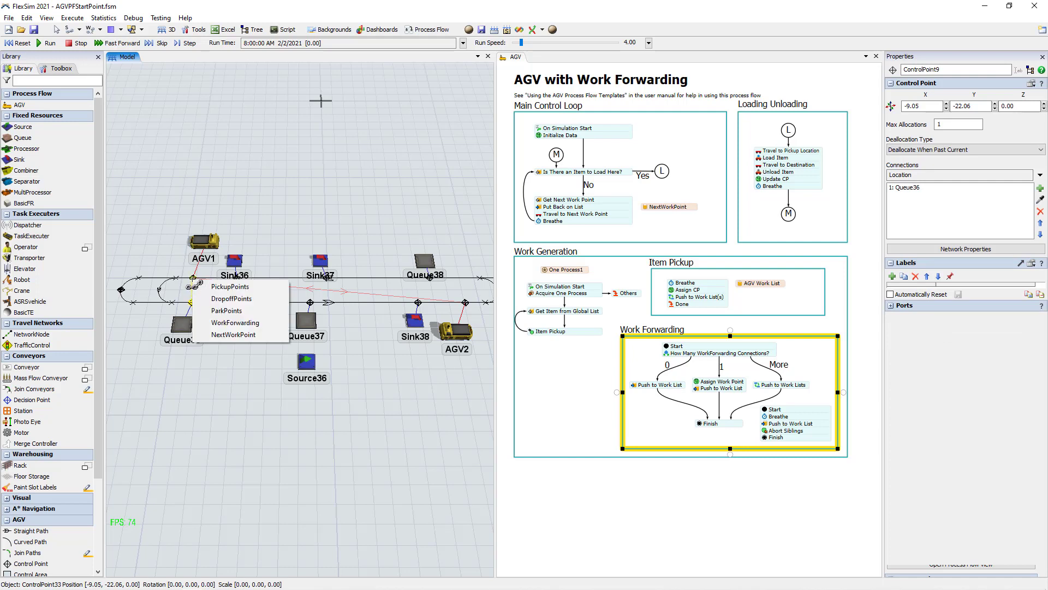
click(234, 322)
drag(310, 301, 194, 280)
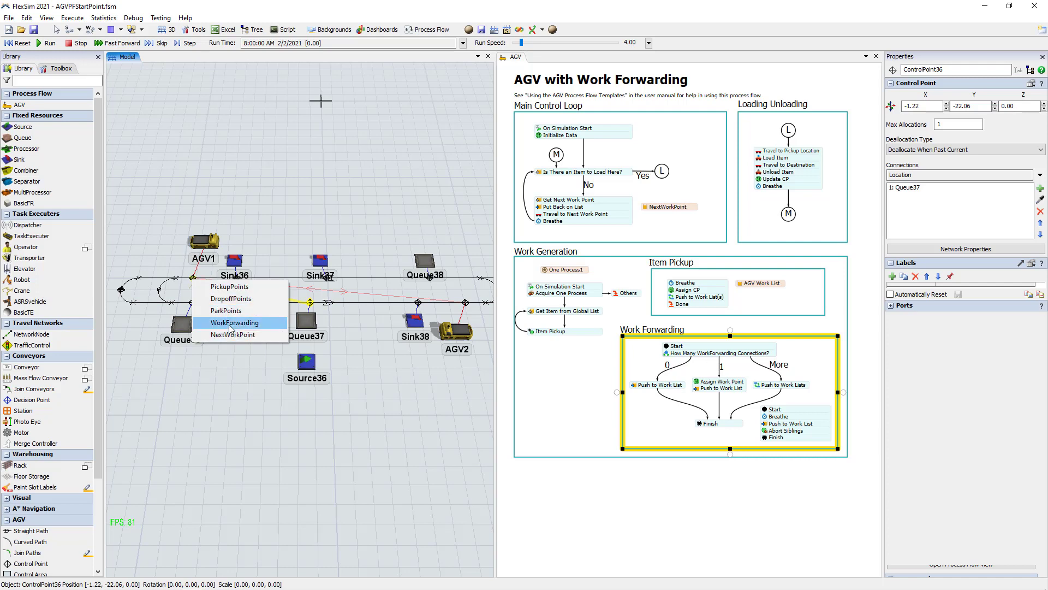
click(235, 321)
click(430, 279)
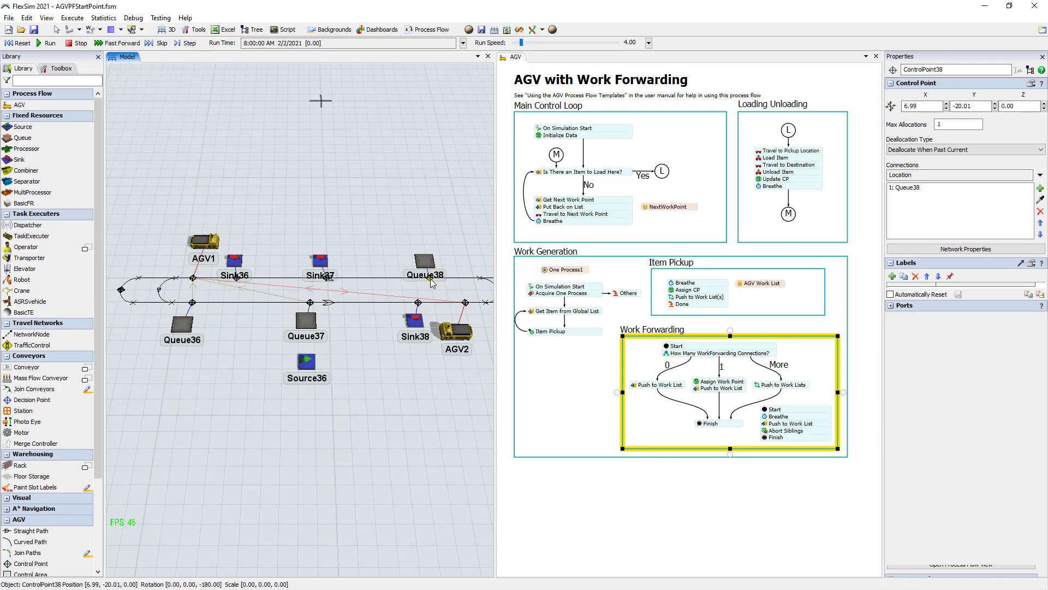
drag(430, 280, 465, 302)
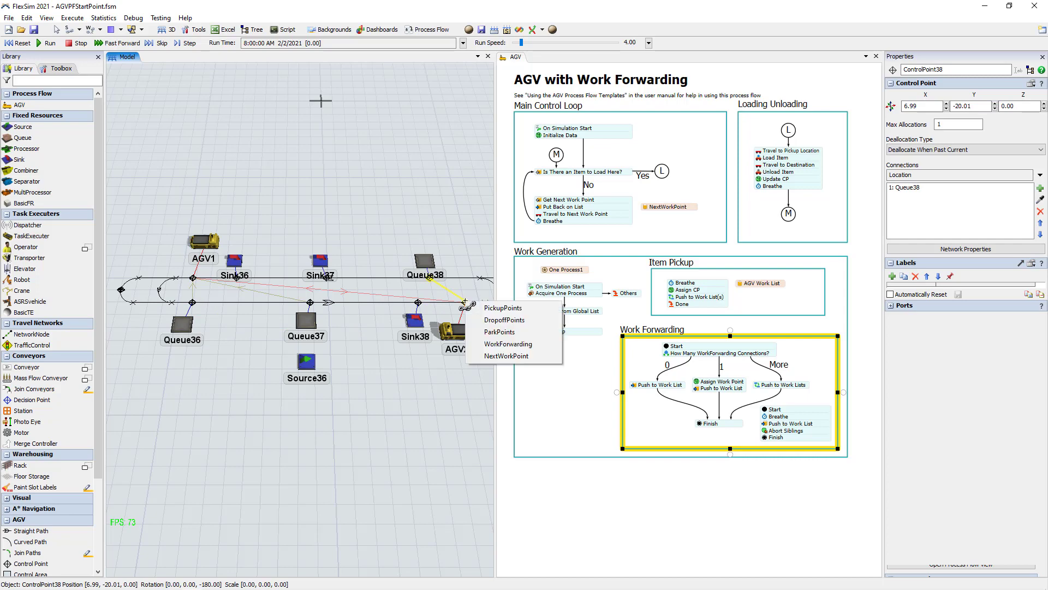
click(508, 344)
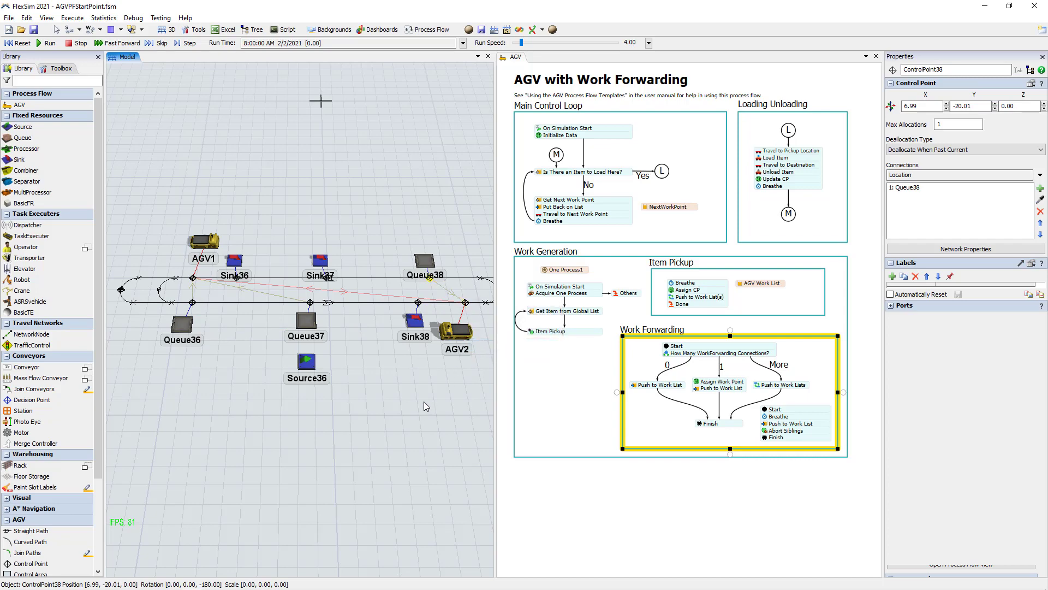
drag(424, 402, 404, 411)
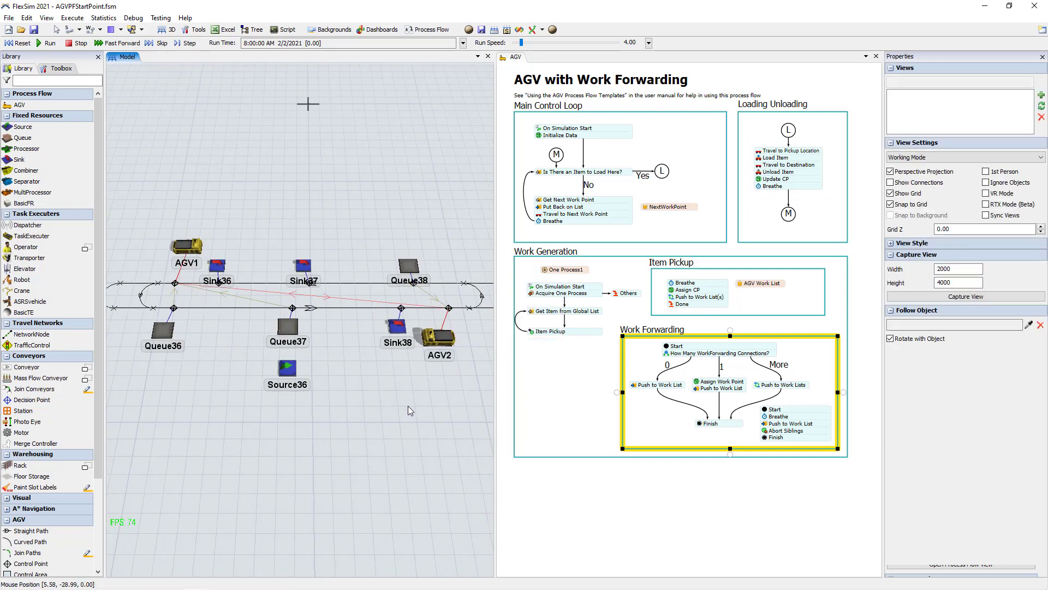
Examine the forwarding control points ControlPoint33, ControlPoint36 and ControlPoint10 and the properties of the "Is There an Item to Load Here?" activity.
click(174, 308)
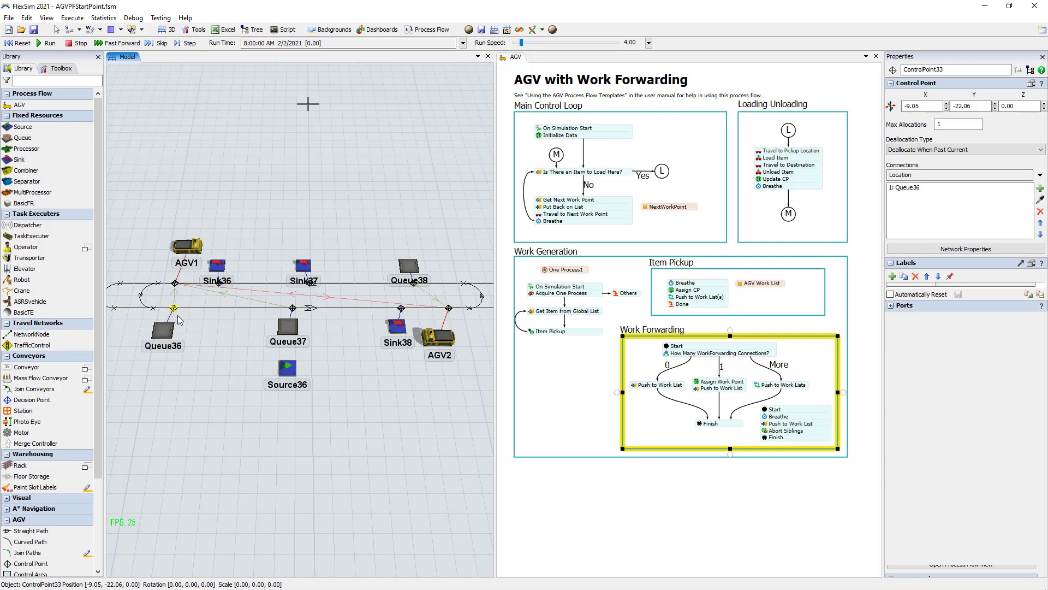
click(175, 285)
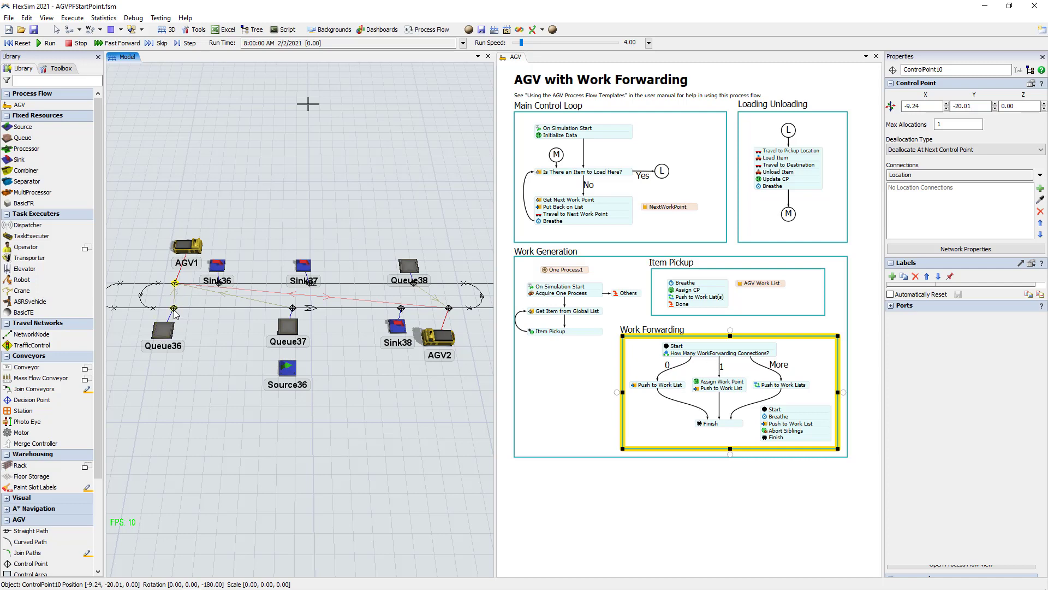
click(174, 309)
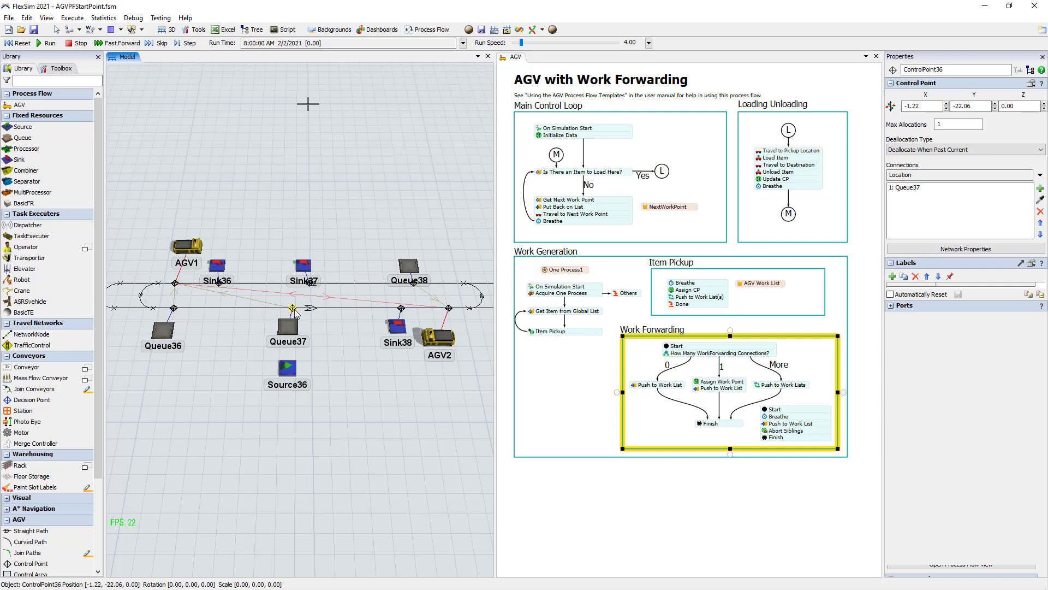
click(175, 284)
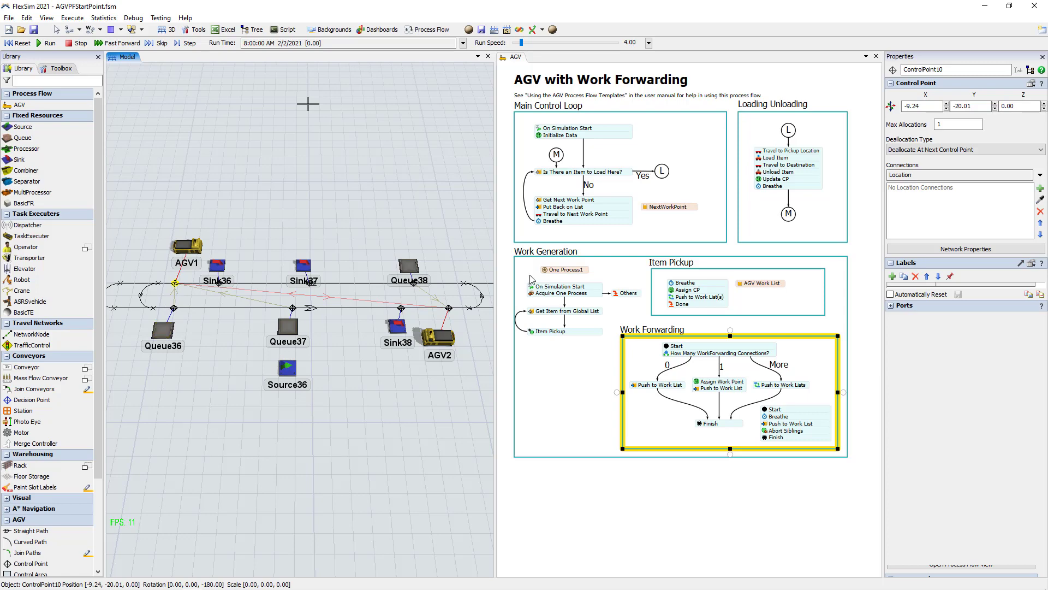
double_click(543, 174)
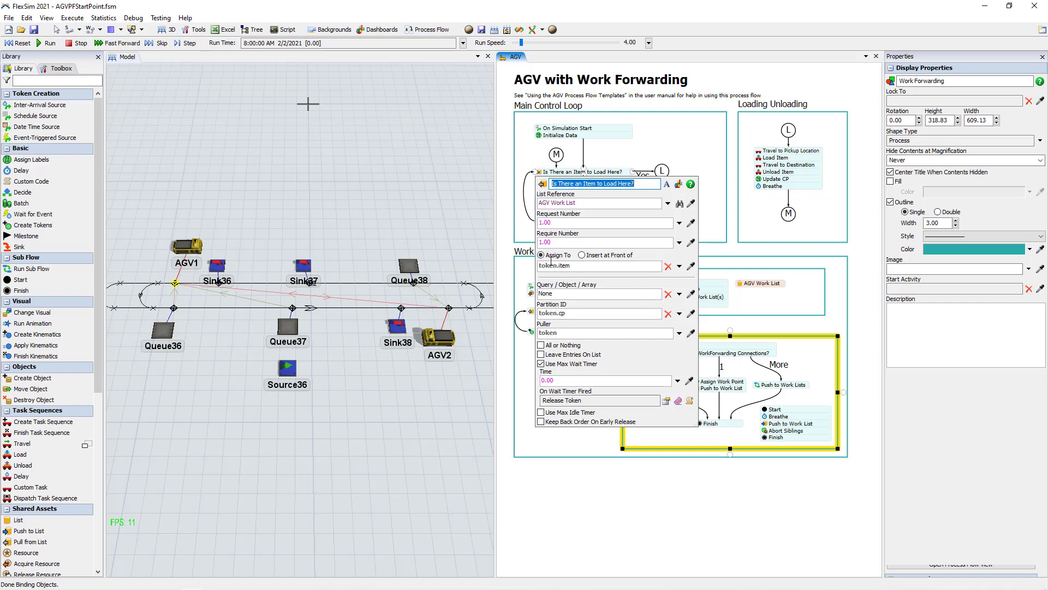
click(506, 174)
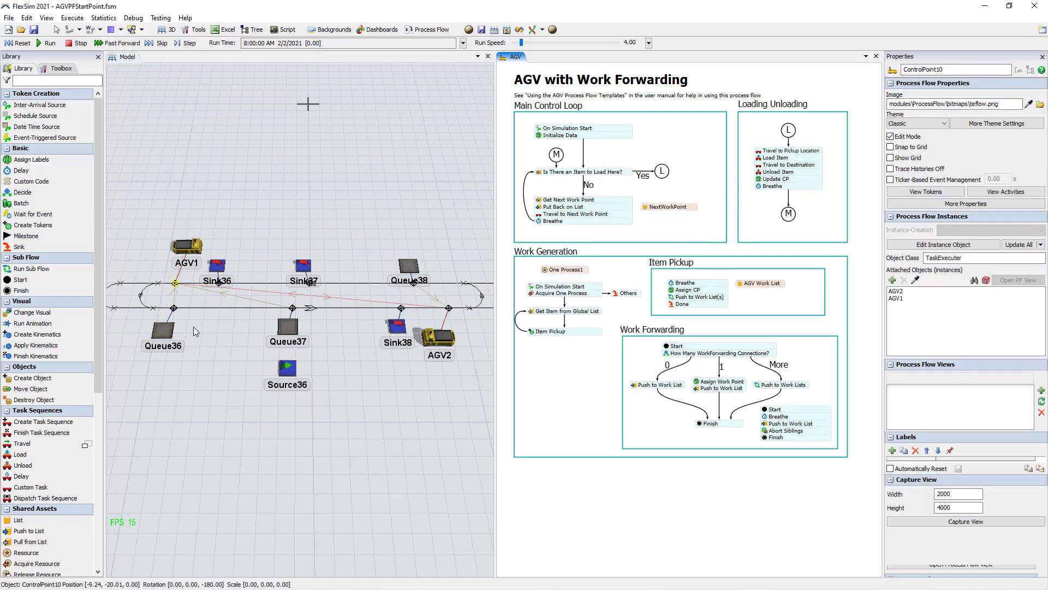
click(267, 219)
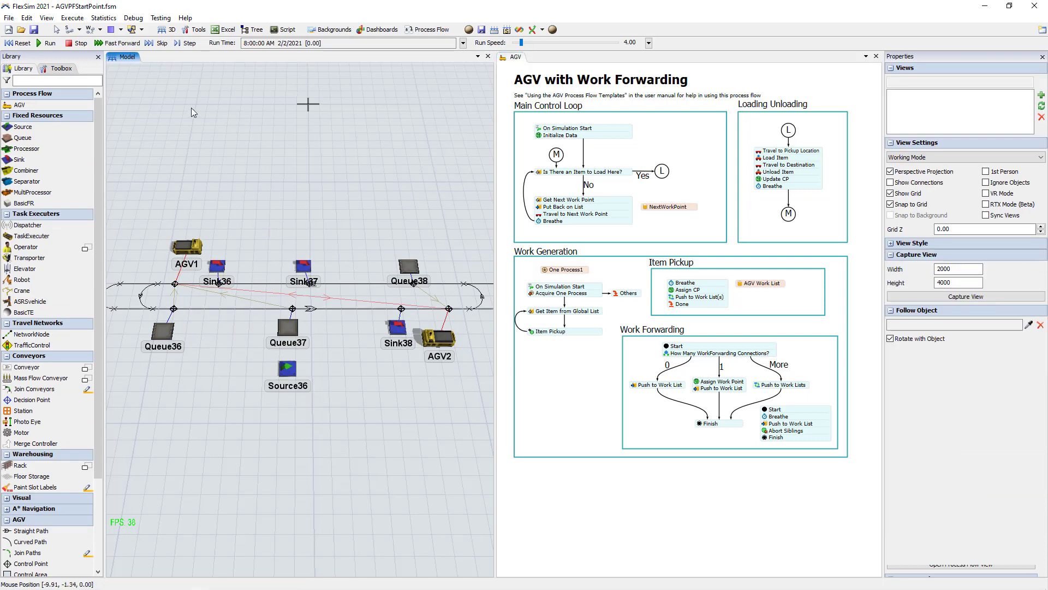
Run the model briefly and set Source36's inter-arrival time to exponential(0, 50, getstream(current)).
click(39, 43)
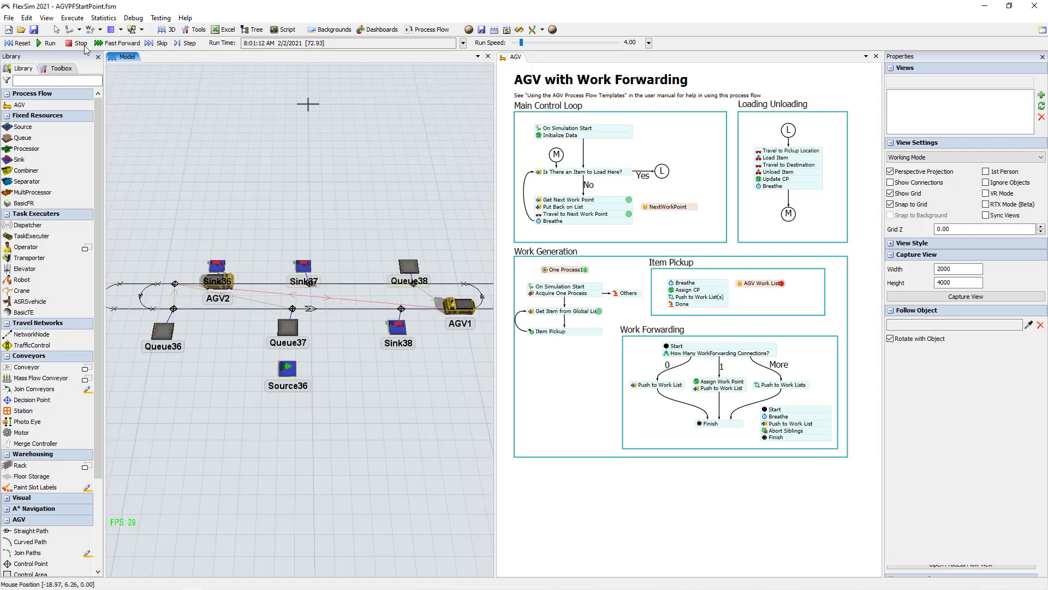
click(156, 337)
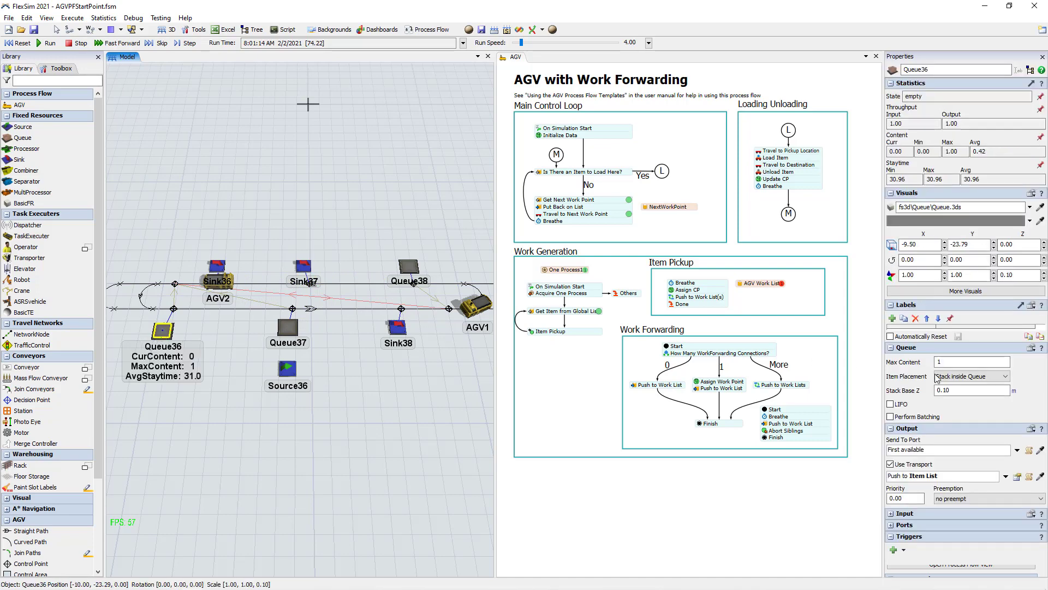
click(287, 367)
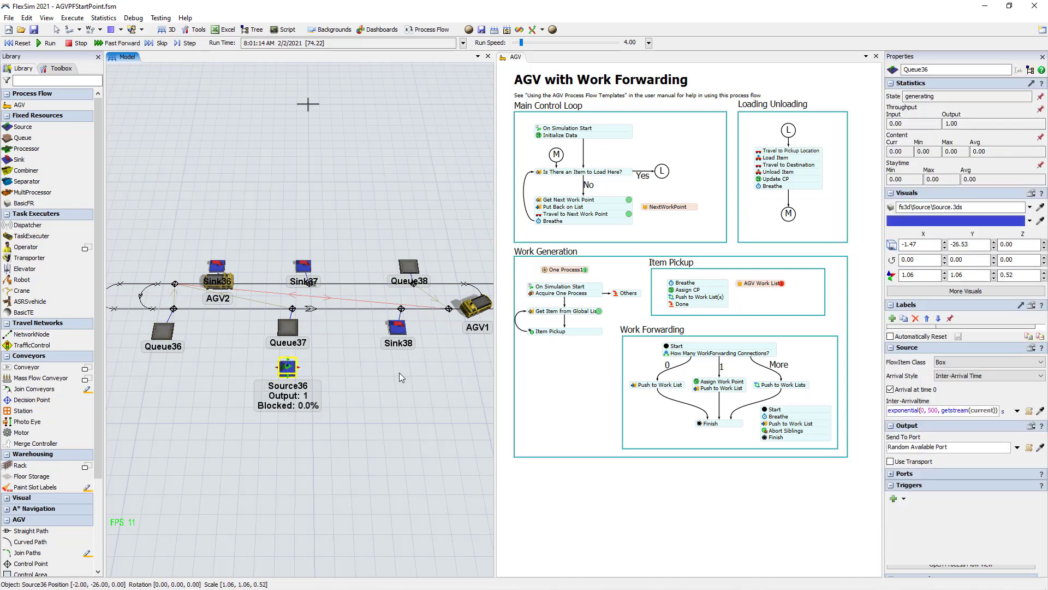
click(936, 410)
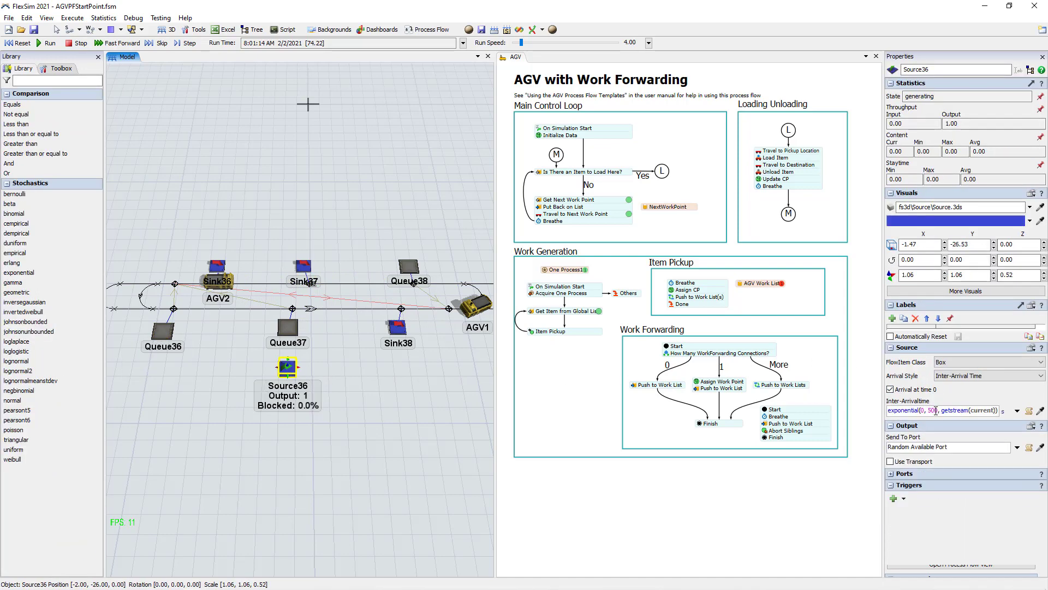
key(BackSpace)
click(274, 408)
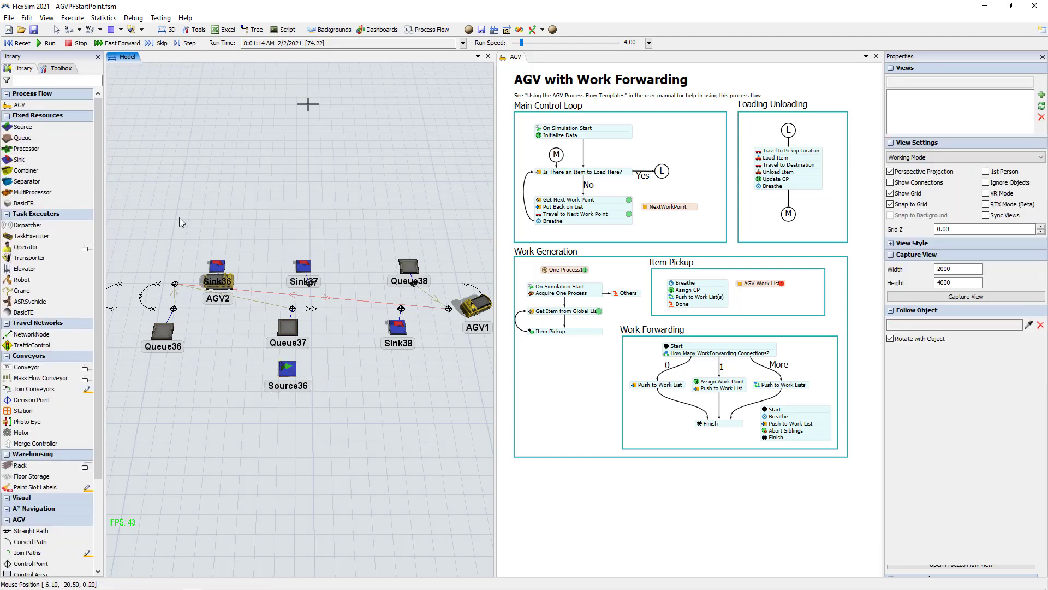
Reset and rerun the model with the run speed raised to 6.55, and stop it while both AGVs are near the sinks.
click(22, 45)
click(43, 45)
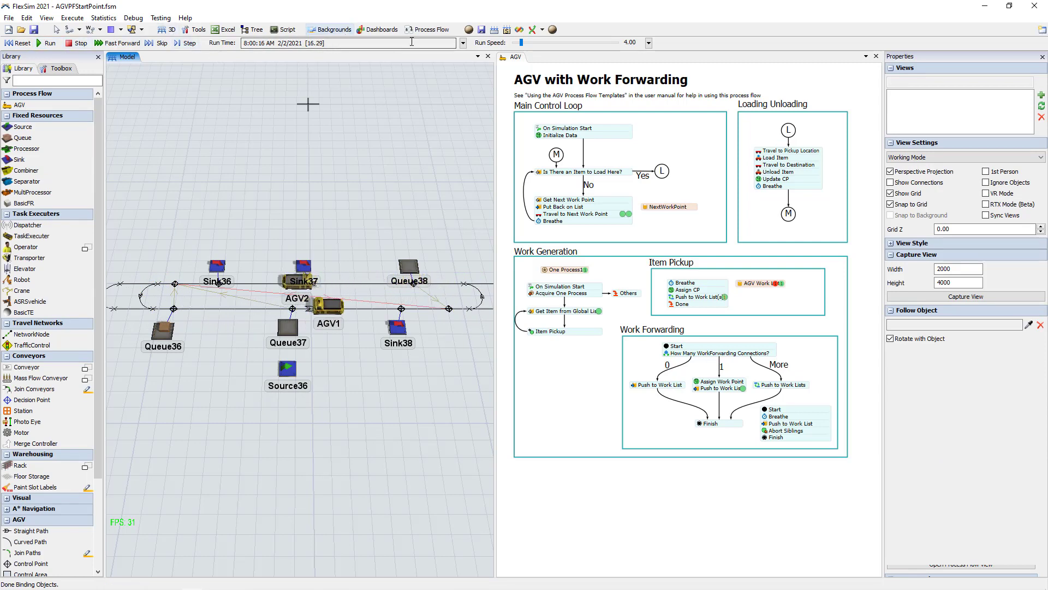
drag(521, 44, 522, 44)
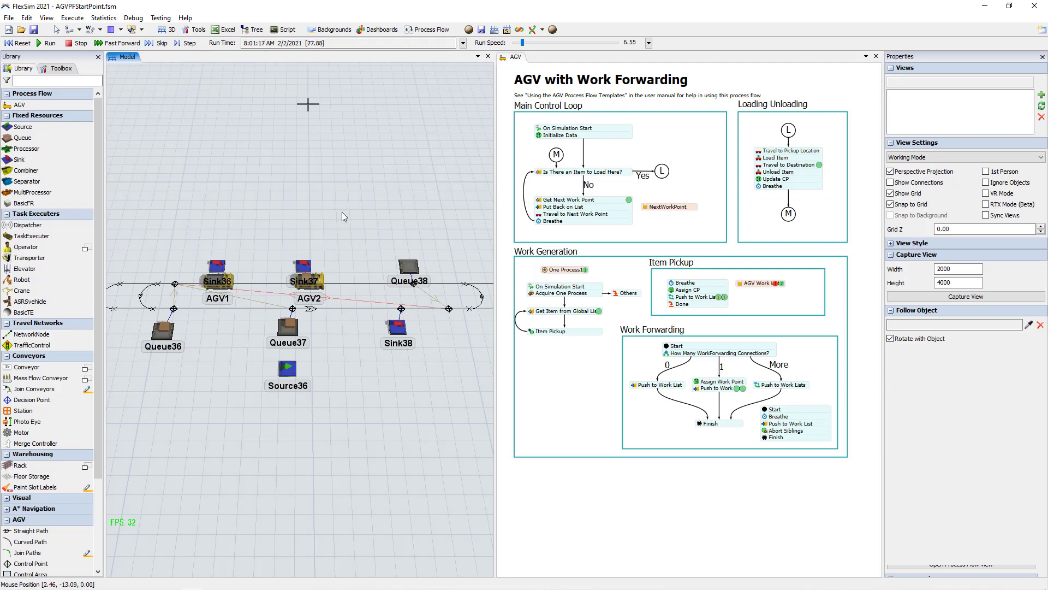
click(80, 43)
scroll(314, 235, up, 2)
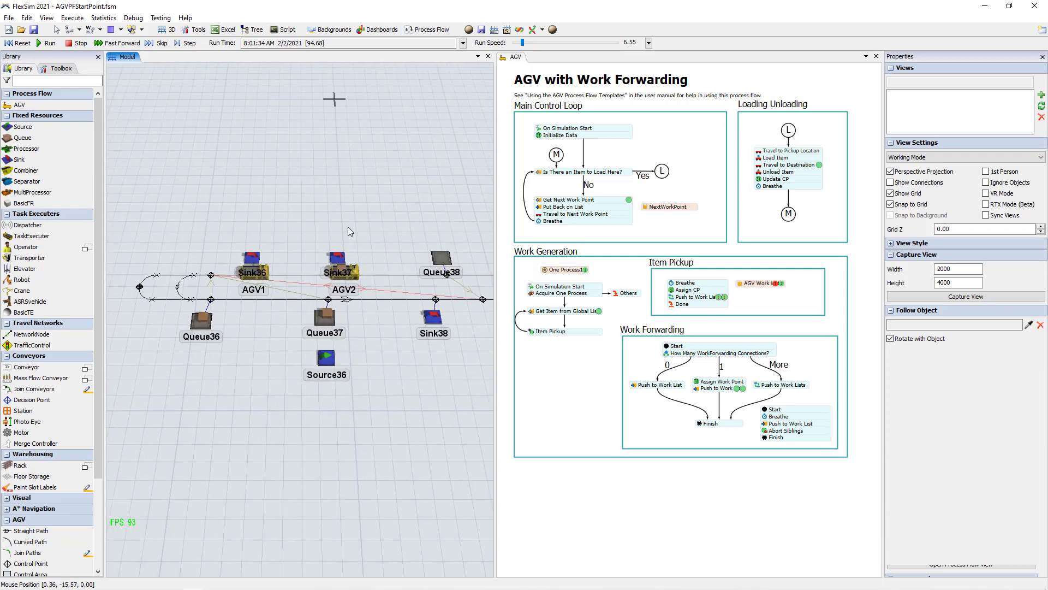
Move AGV1 clear of the Sink36 control point and add a NextWorkPoint connection from ControlPoint40 to ControlPoint10.
scroll(334, 217, up, 2)
drag(292, 240, 326, 221)
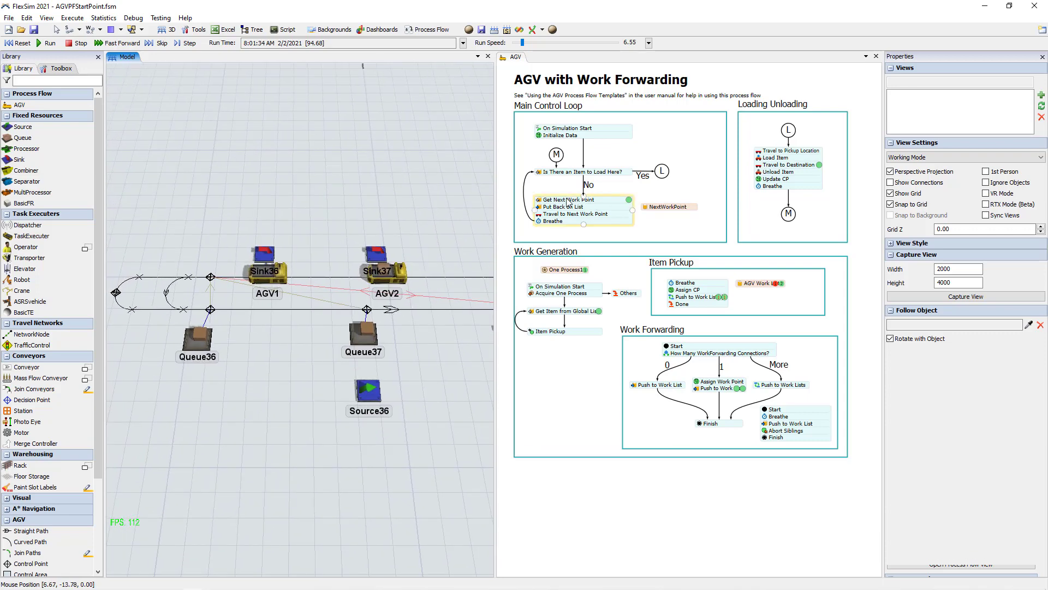
drag(279, 275, 330, 246)
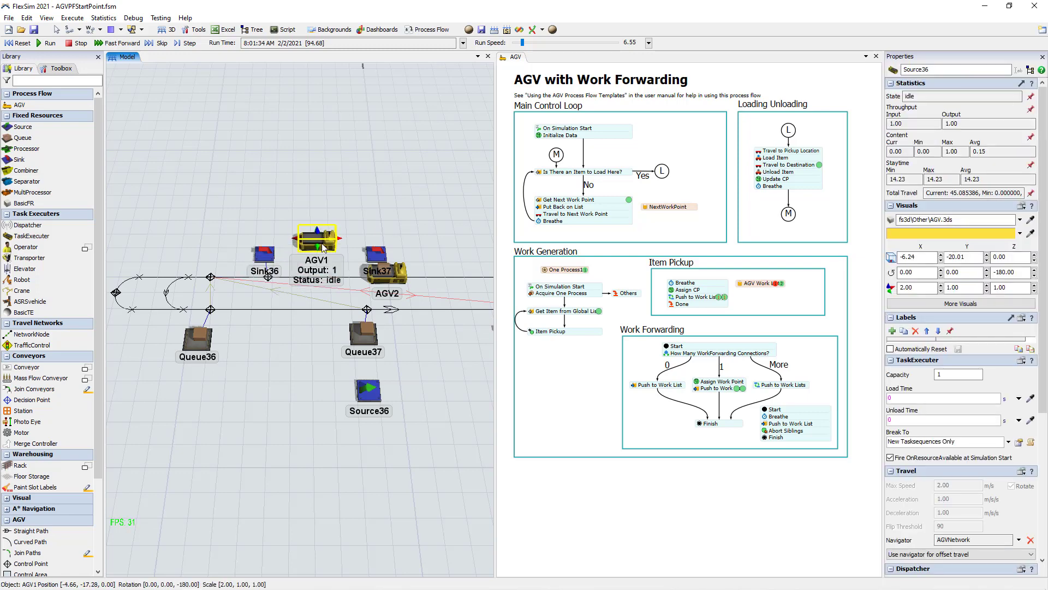
click(268, 280)
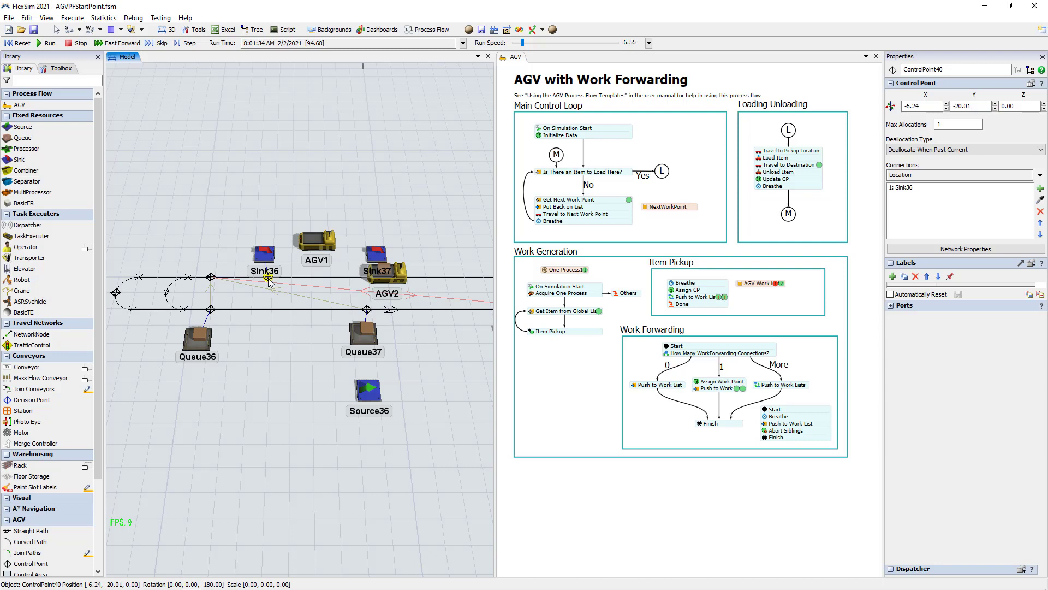
click(251, 304)
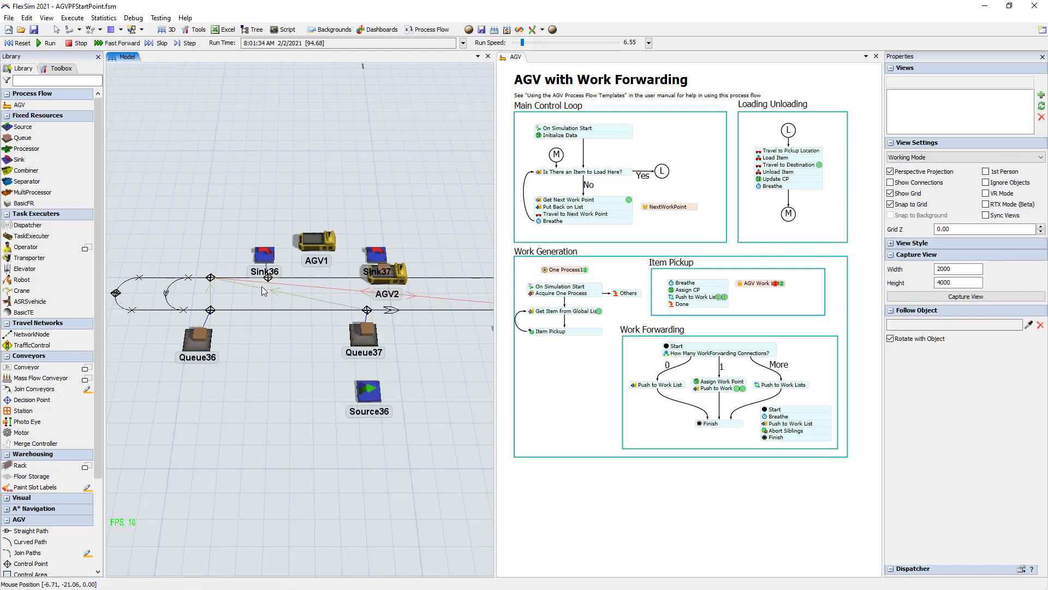
drag(269, 279, 210, 277)
click(254, 331)
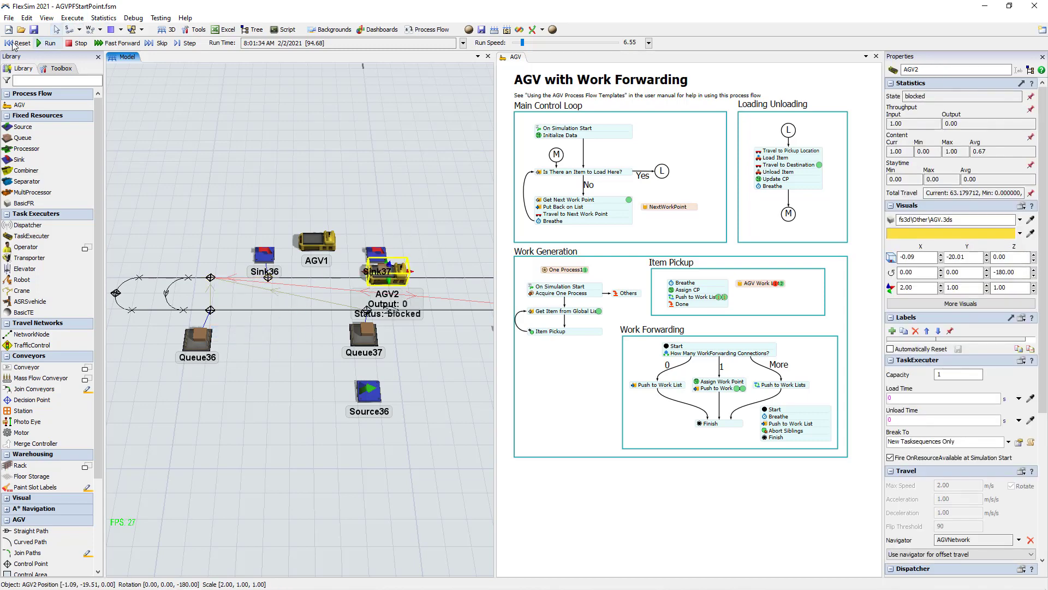
Reset the model, move AGV1 off the track and add a NextWorkPoint connection from ControlPoint39 to ControlPoint10.
click(19, 43)
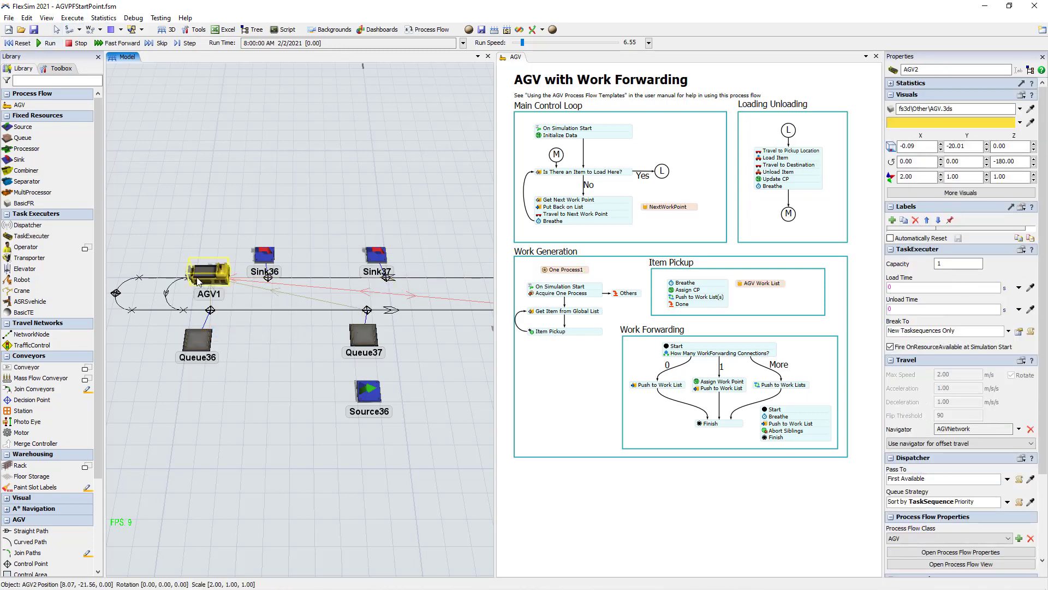
drag(201, 275, 205, 196)
key(a)
click(386, 278)
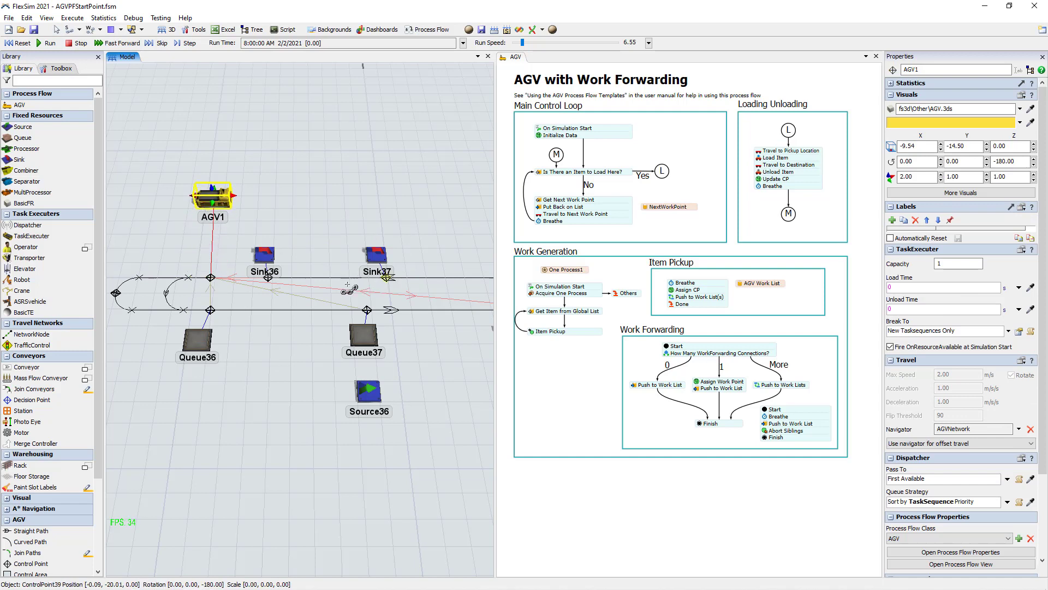
click(211, 278)
right_click(213, 281)
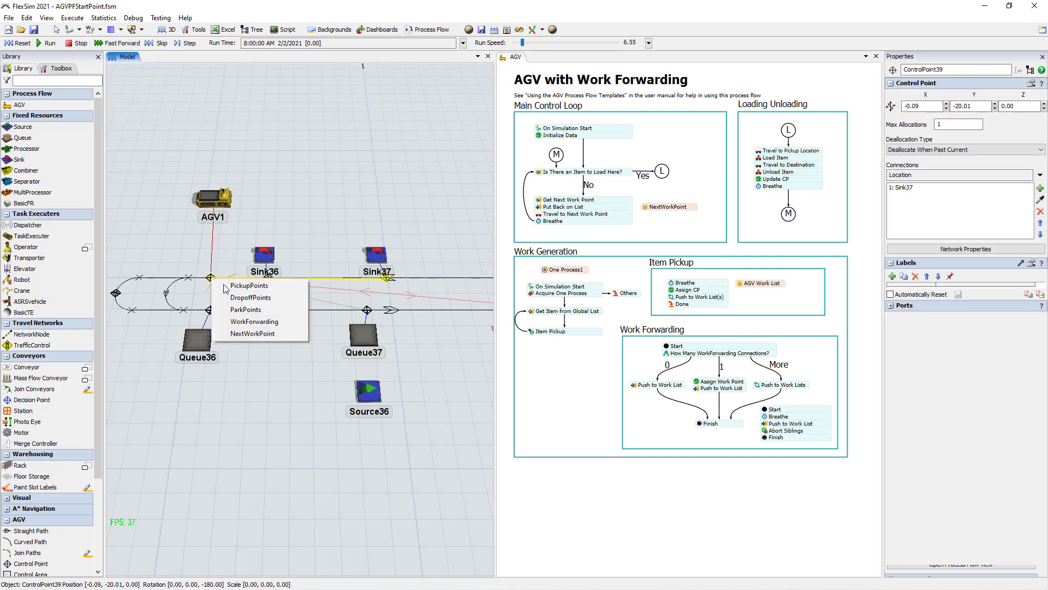
click(257, 322)
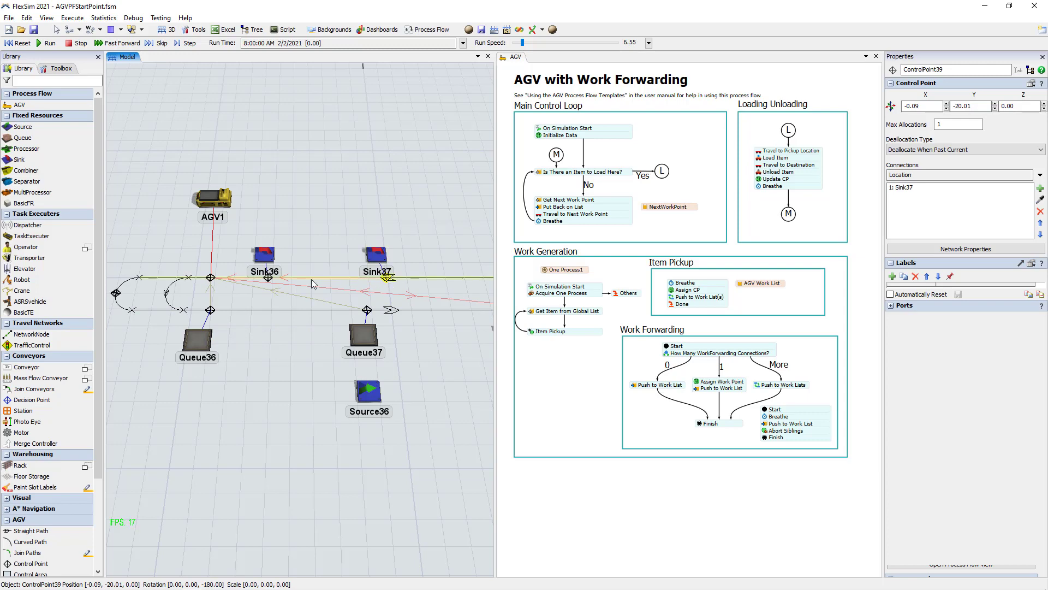
Move AGV2 off the track and add a NextWorkPoint connection from ControlPoint37 to ControlPoint9.
drag(280, 364, 204, 362)
scroll(265, 357, down, 1)
drag(363, 356, 306, 364)
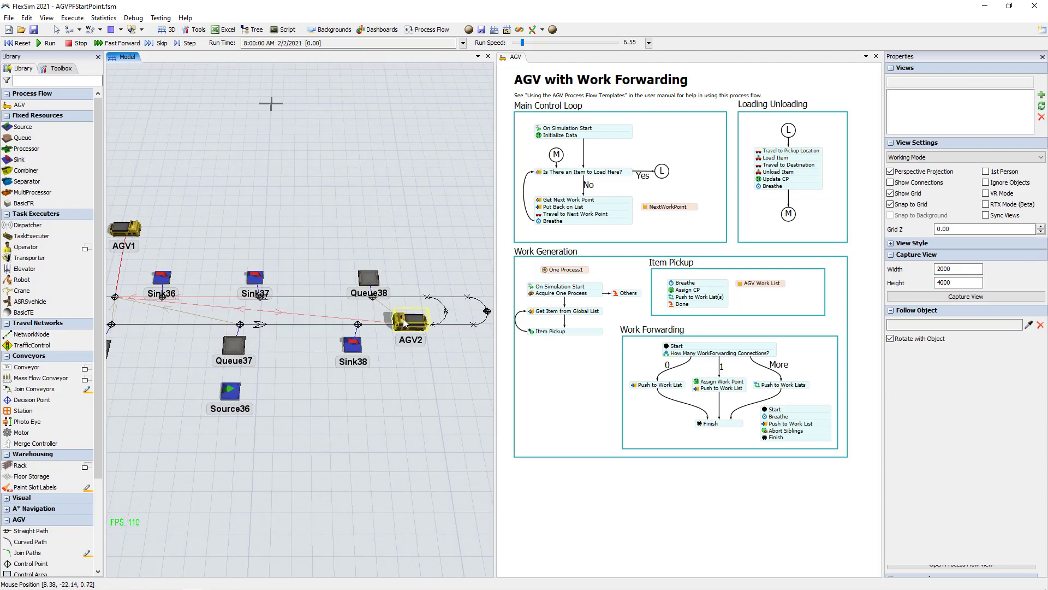
drag(409, 322, 432, 268)
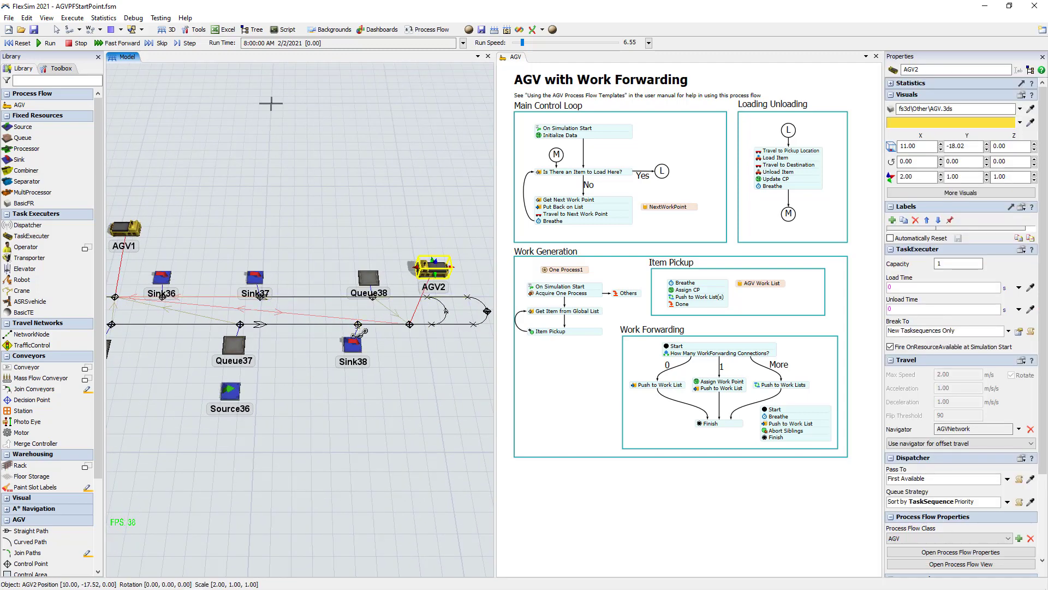
drag(358, 327, 410, 326)
click(442, 379)
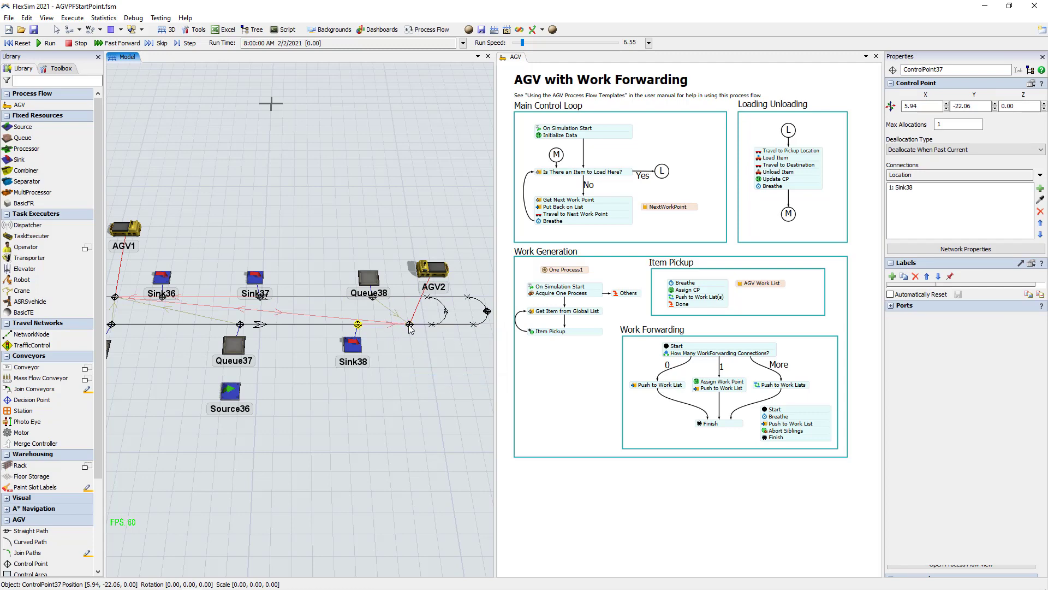
Run the model, raising the run speed to 13.03 and returning it to 6.55, and watch both AGVs circulate.
drag(381, 368, 406, 368)
scroll(314, 305, down, 2)
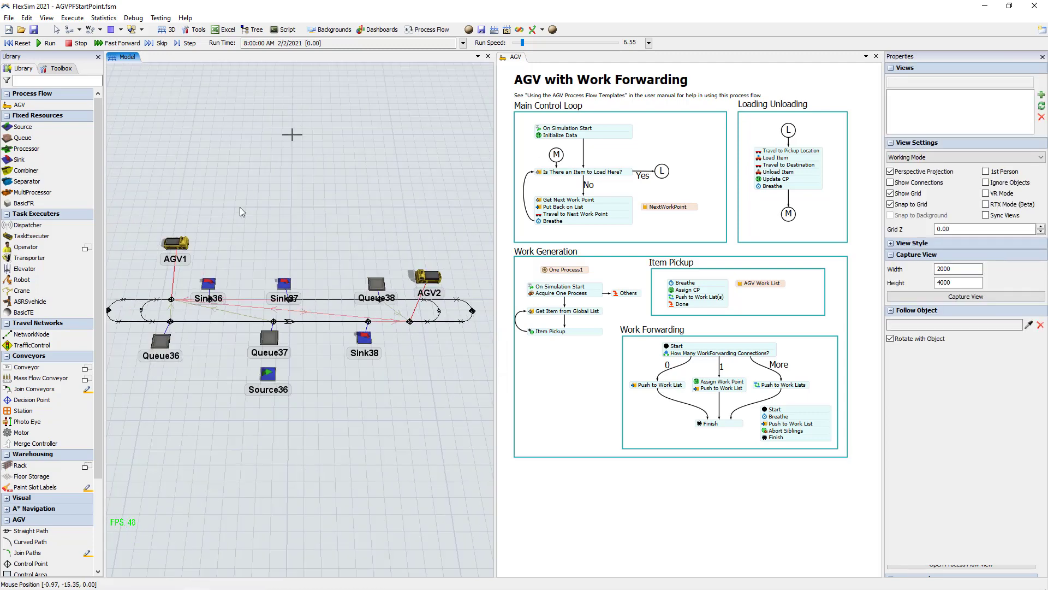
click(45, 43)
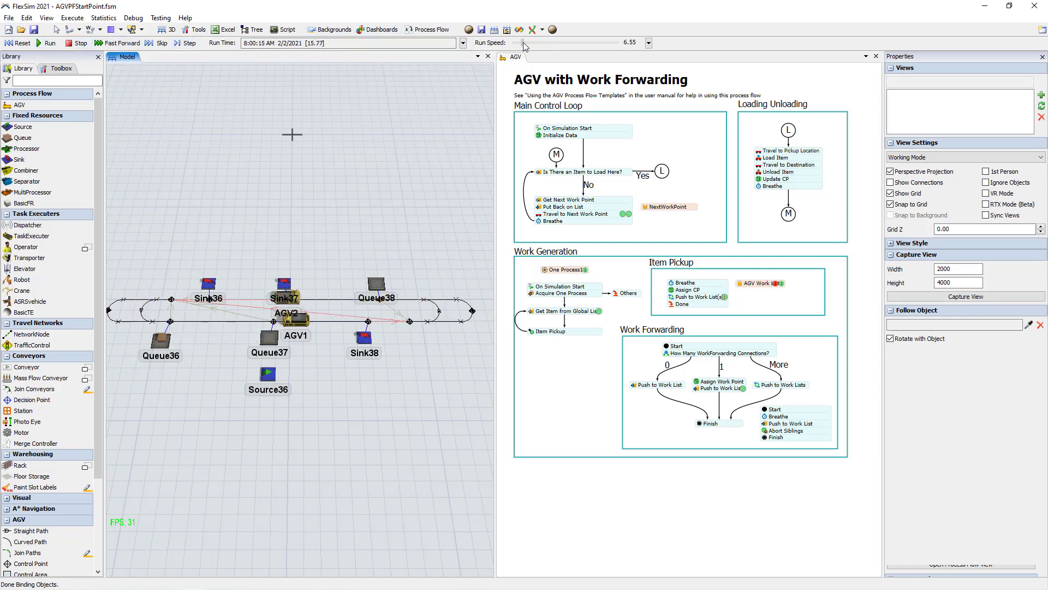
drag(523, 43, 525, 43)
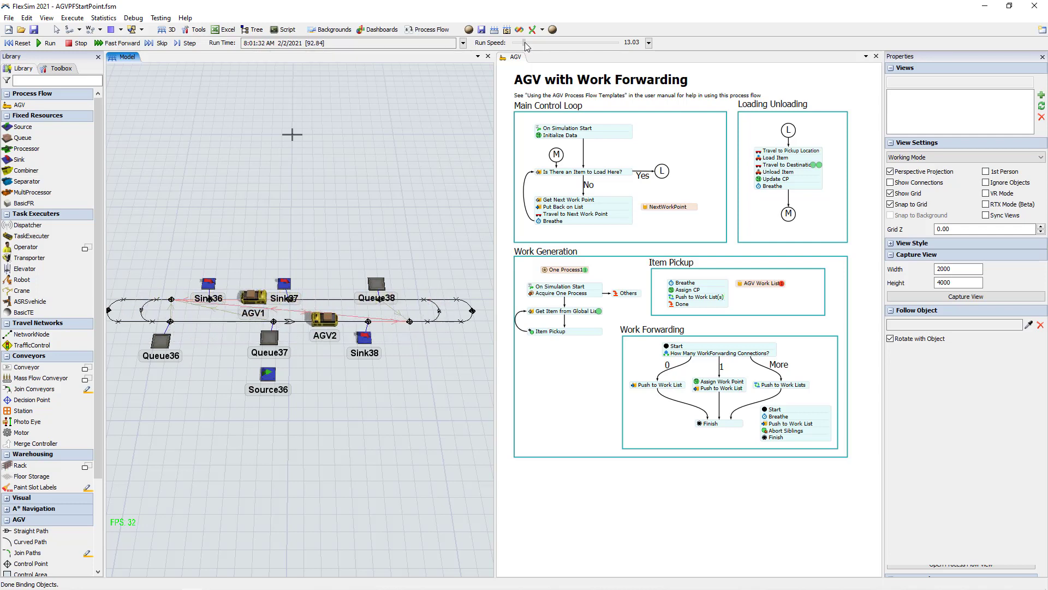
drag(525, 42, 522, 43)
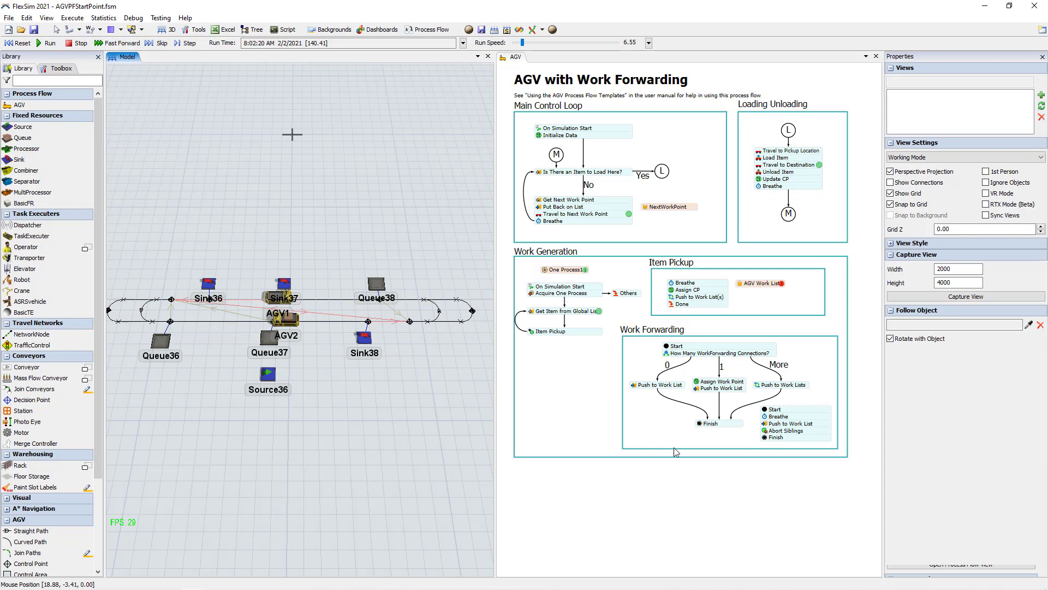
Examine the Item Pickup activities and the Work Forwarding section of the process flow.
click(679, 302)
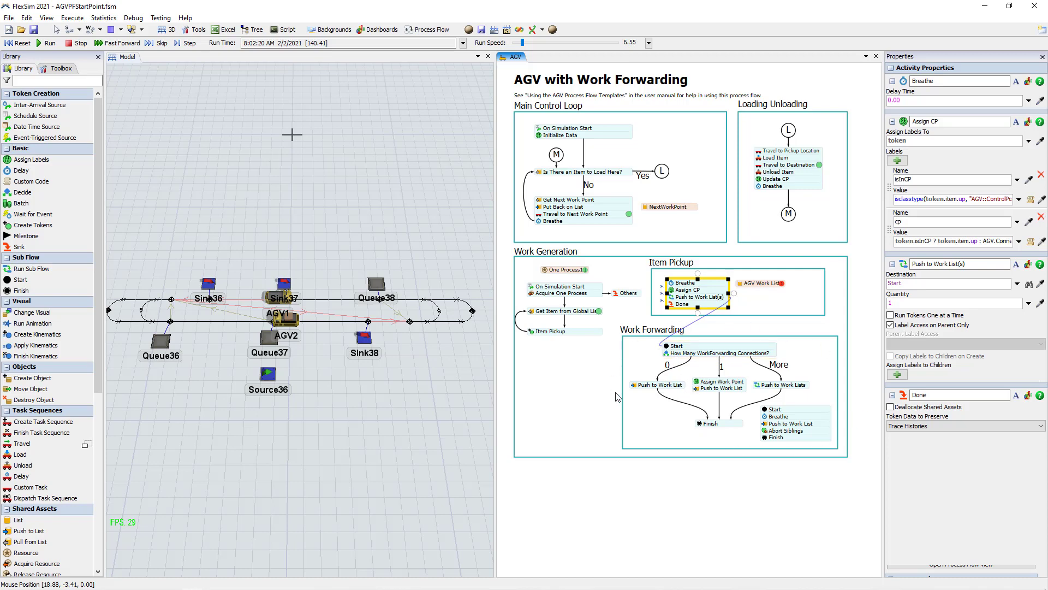
scroll(657, 431, up, 3)
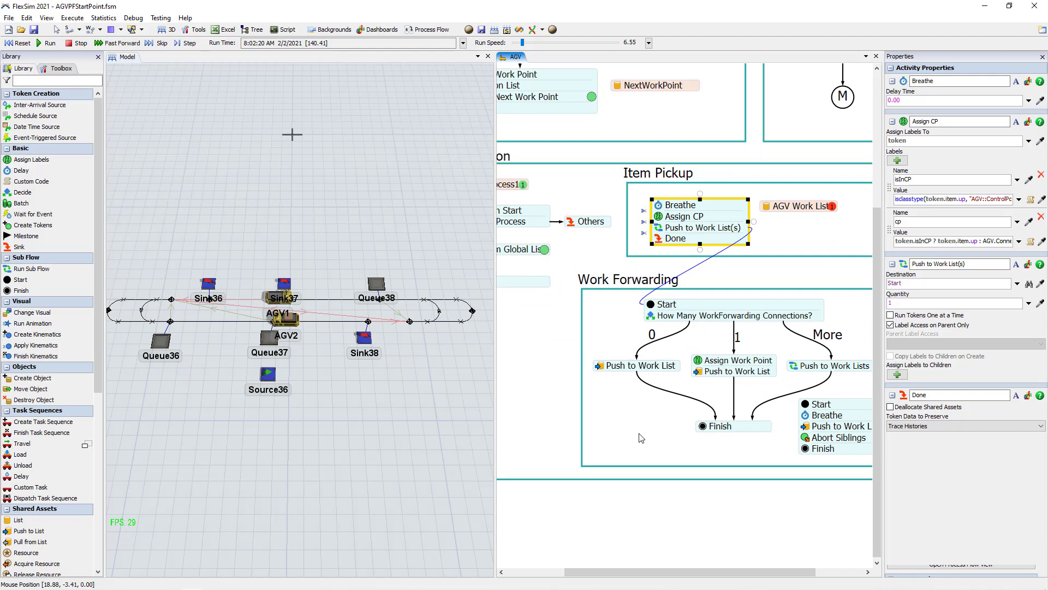
drag(642, 437, 574, 417)
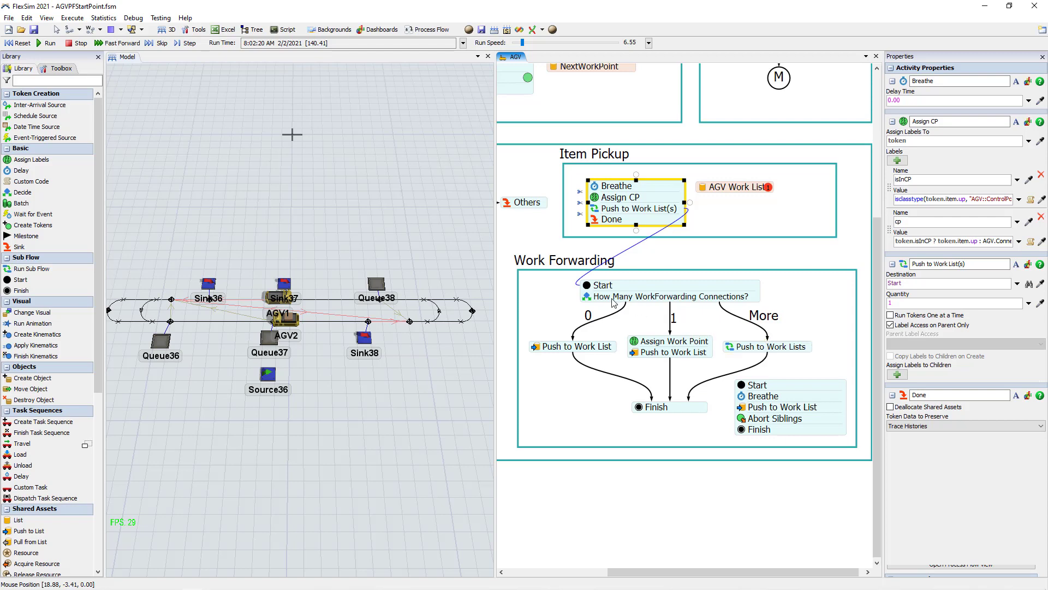
Remove the WorkForwarding connection from ControlPoint33 to ControlPoint10.
click(170, 323)
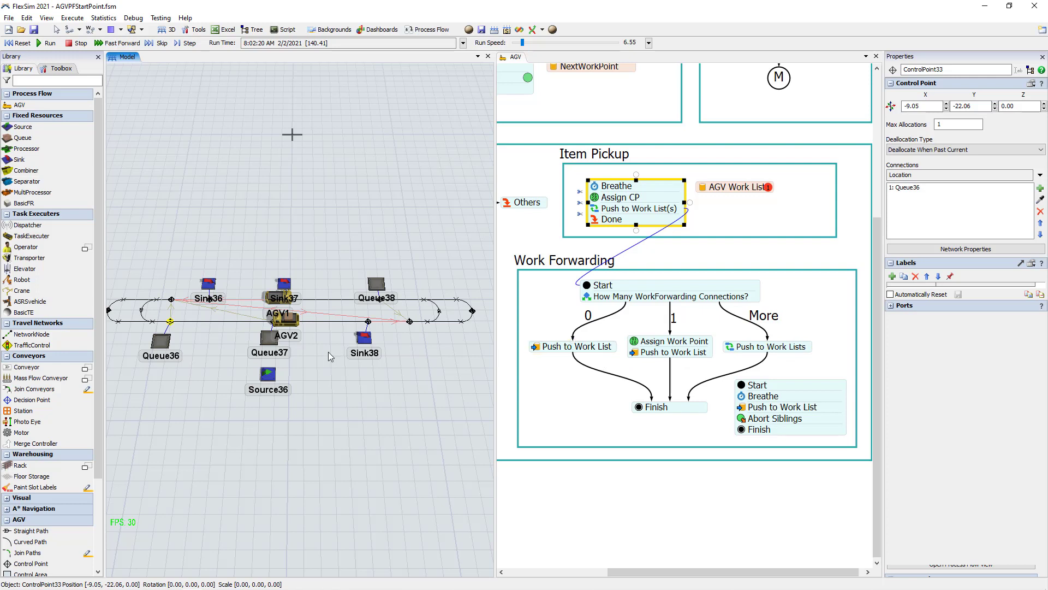
click(174, 330)
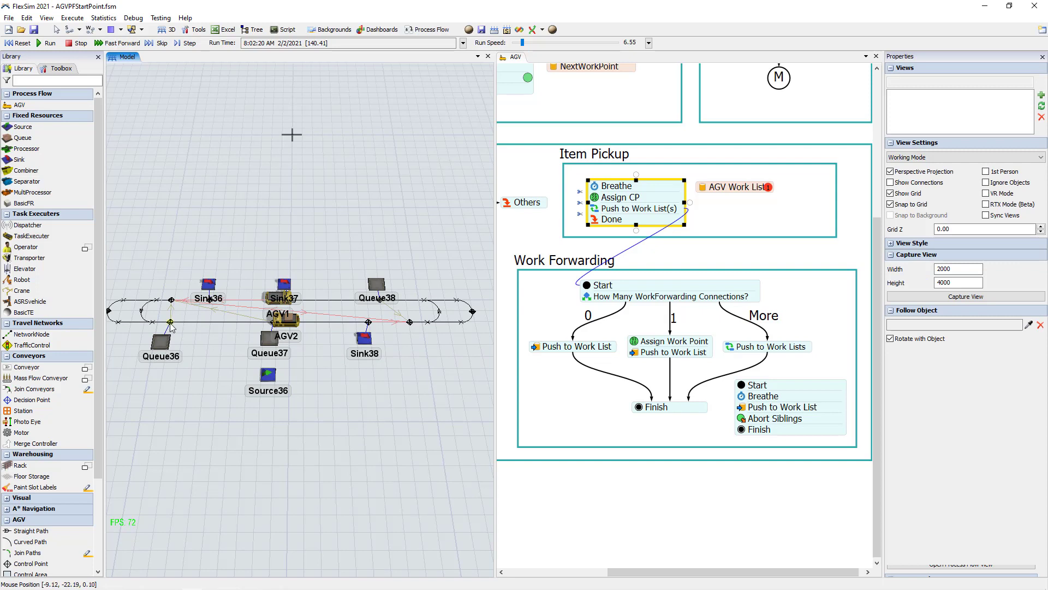
click(170, 322)
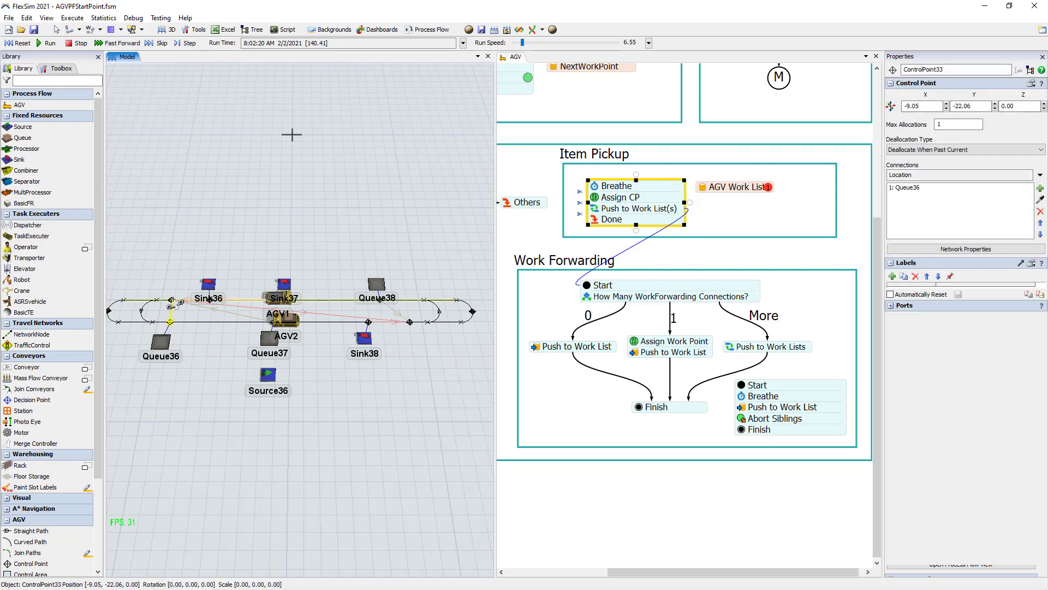
click(192, 341)
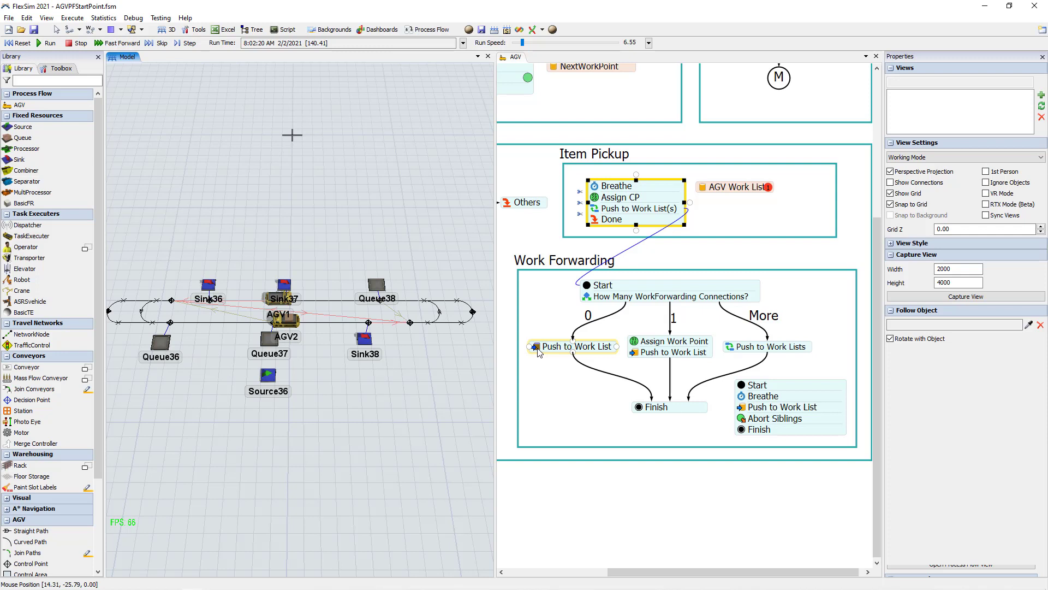
Restore the WorkForwarding connection from ControlPoint33 to ControlPoint10.
click(170, 323)
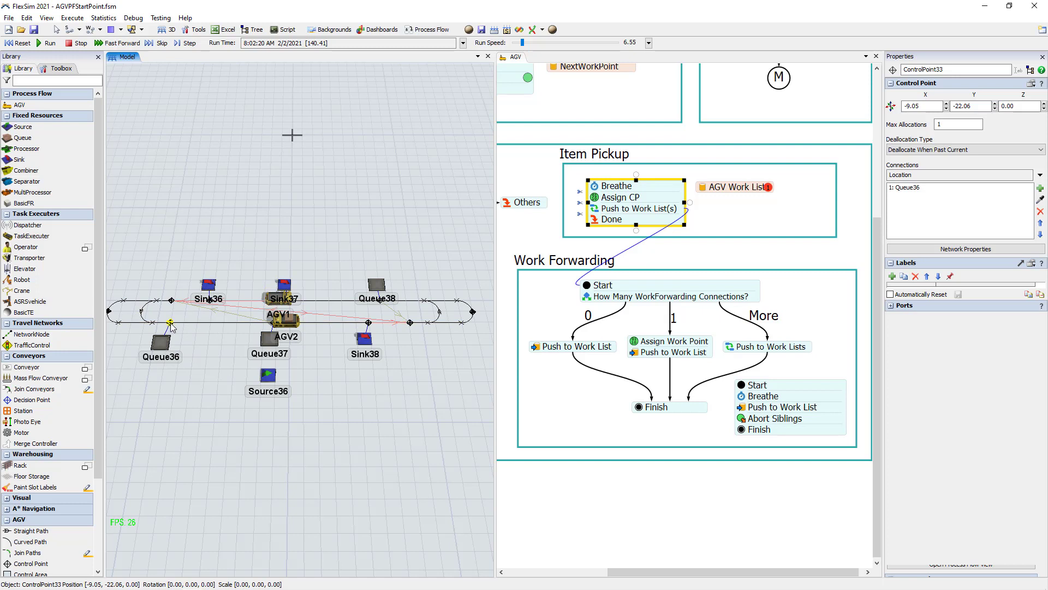
drag(171, 325, 171, 302)
click(196, 348)
Inspect ControlPoint10 and ControlPoint33, and the properties of the Work Forwarding sub flow used for multiple connections.
click(171, 302)
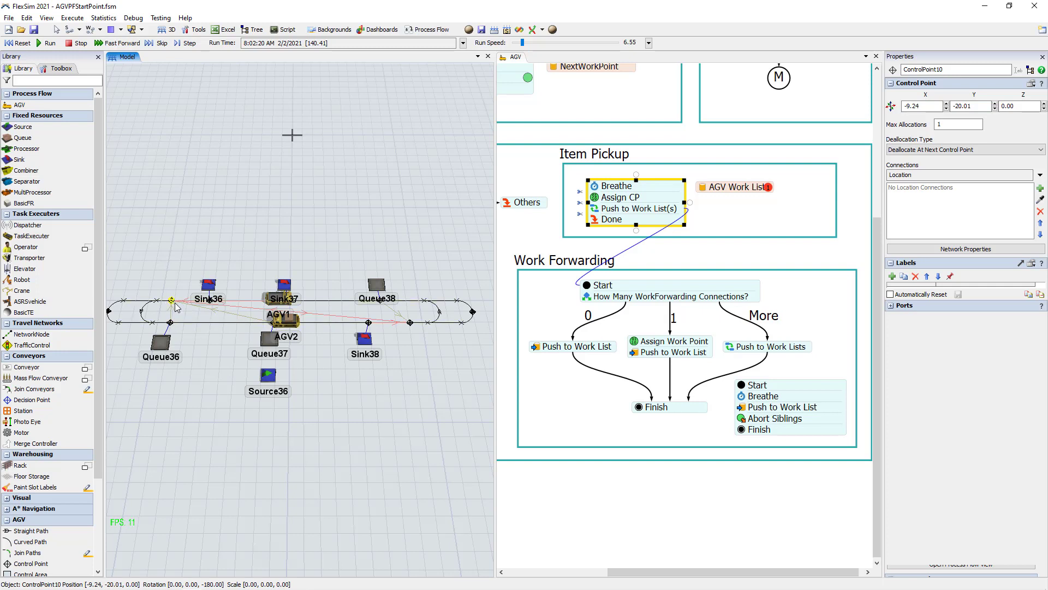
click(171, 323)
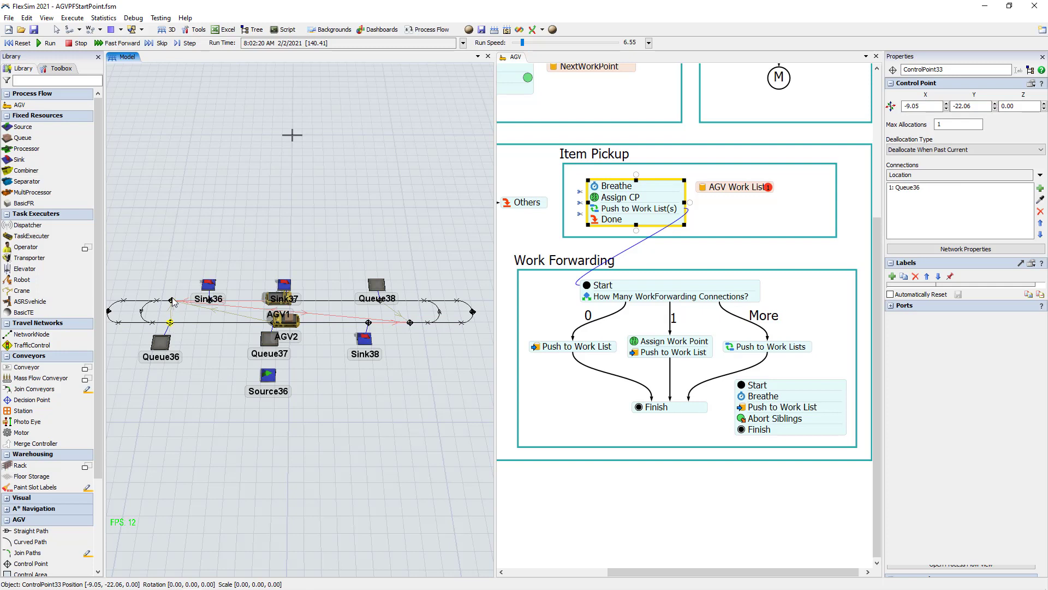
click(171, 300)
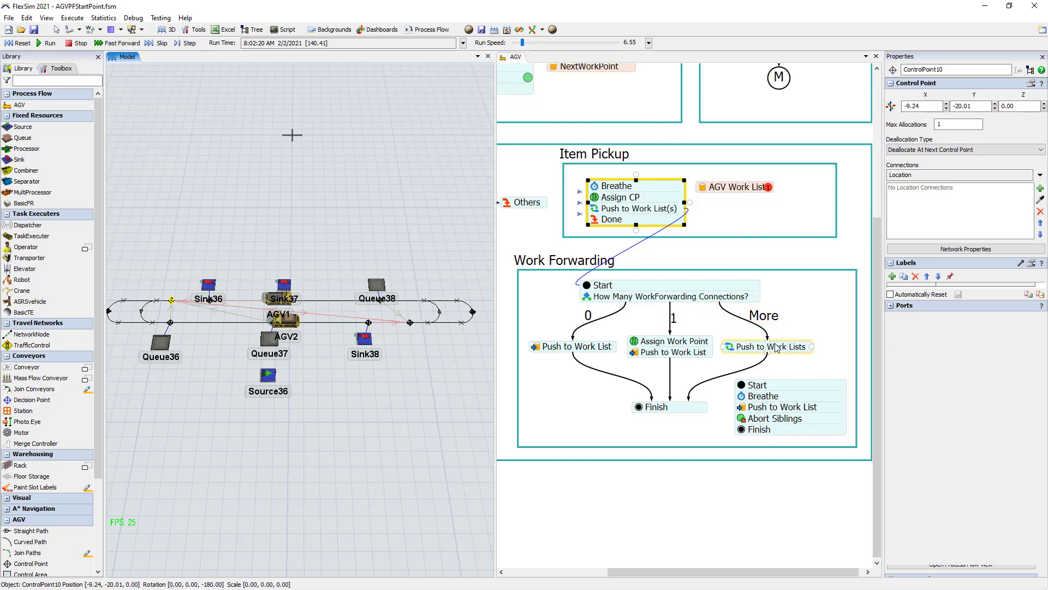
click(781, 395)
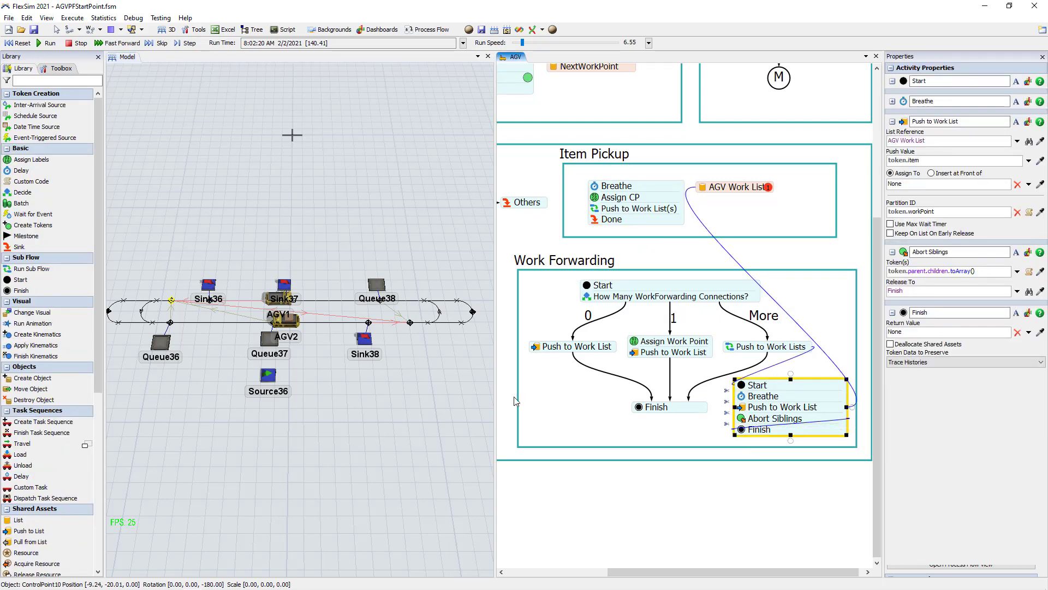
Reset the model, move AGV2 off the track and add a WorkForwarding connection from ControlPoint36 to ControlPoint9.
drag(369, 408, 362, 413)
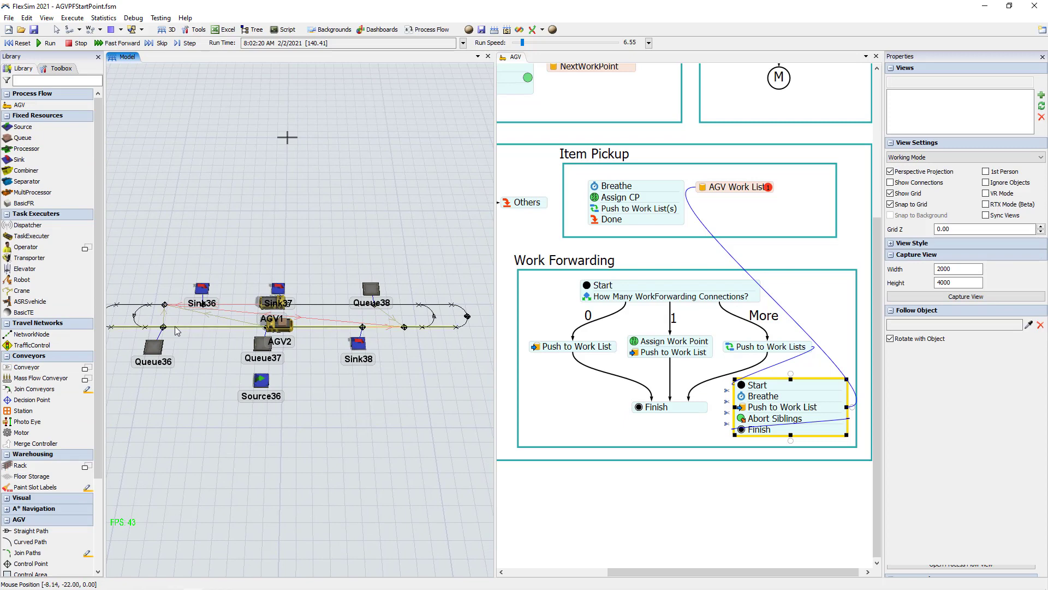
drag(401, 369, 421, 380)
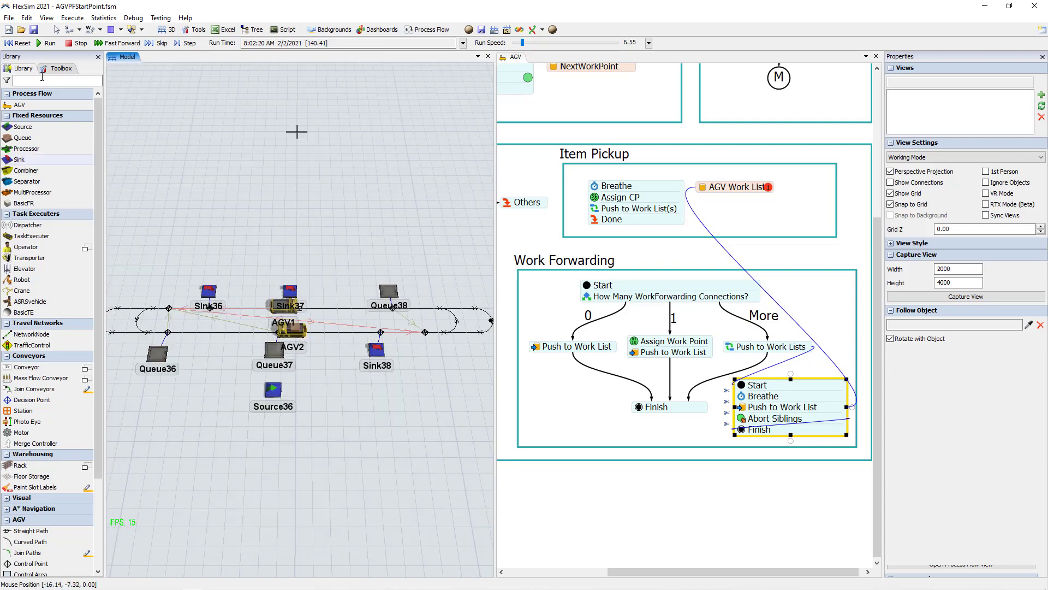
click(22, 43)
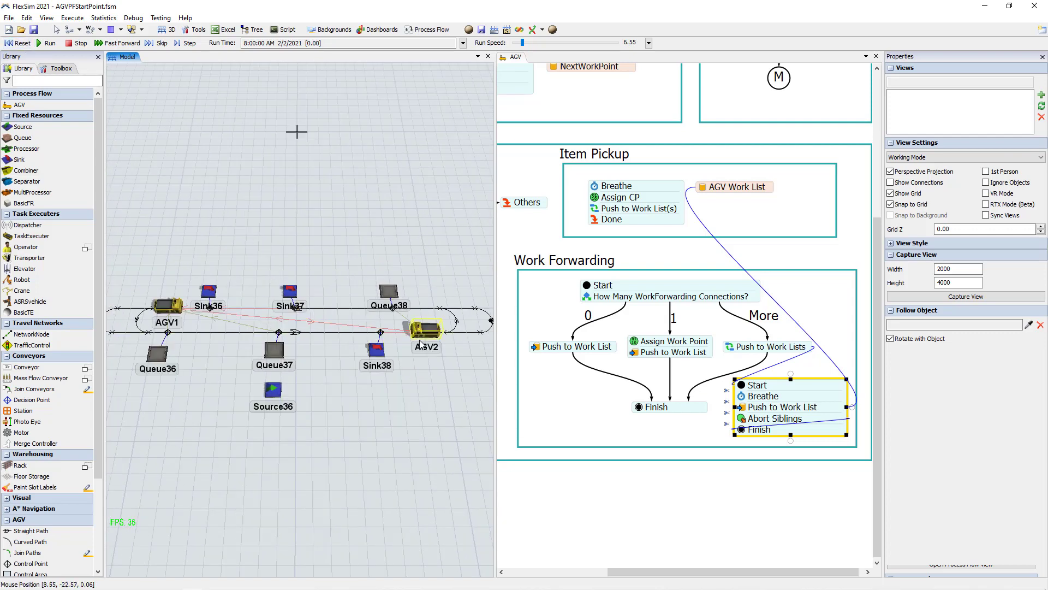
drag(425, 339, 439, 389)
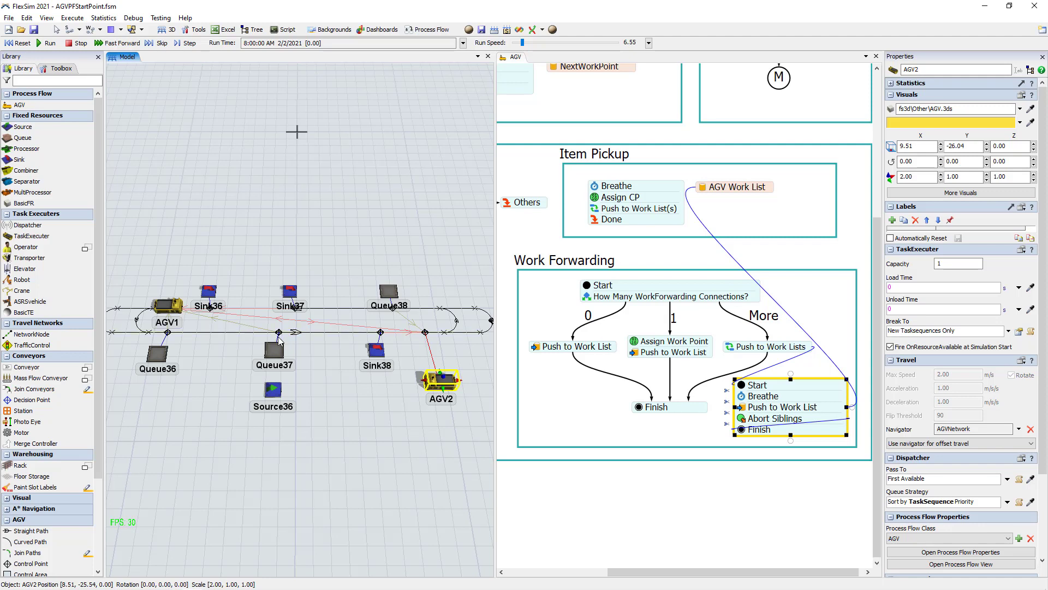
click(278, 332)
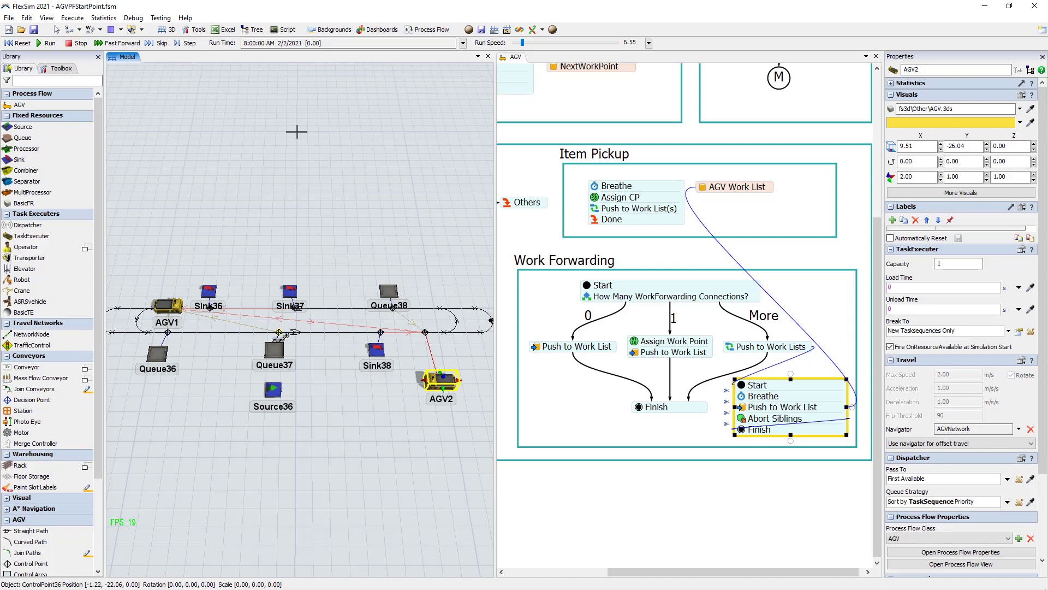
click(425, 334)
click(452, 376)
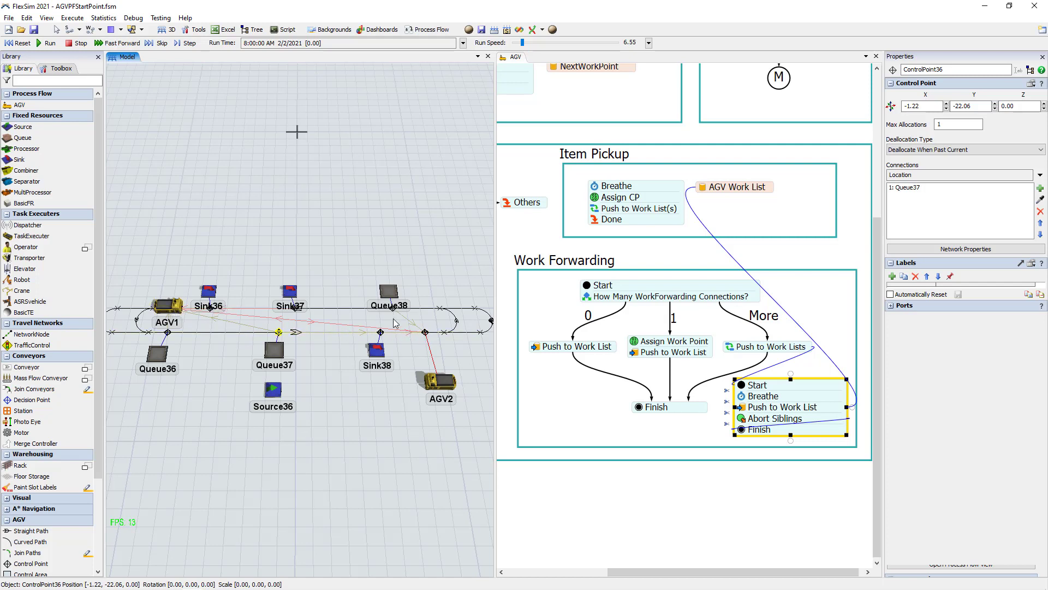
click(425, 333)
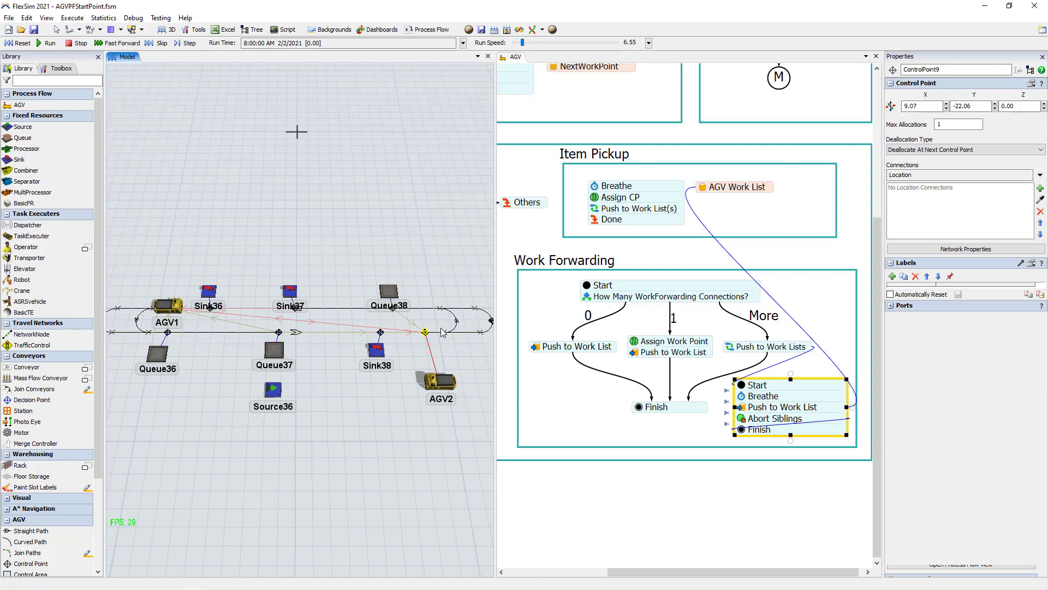
Move AGV1 off the track and inspect the properties of ControlPoint10, ControlPoint36 and ControlPoint9.
click(181, 311)
click(181, 311)
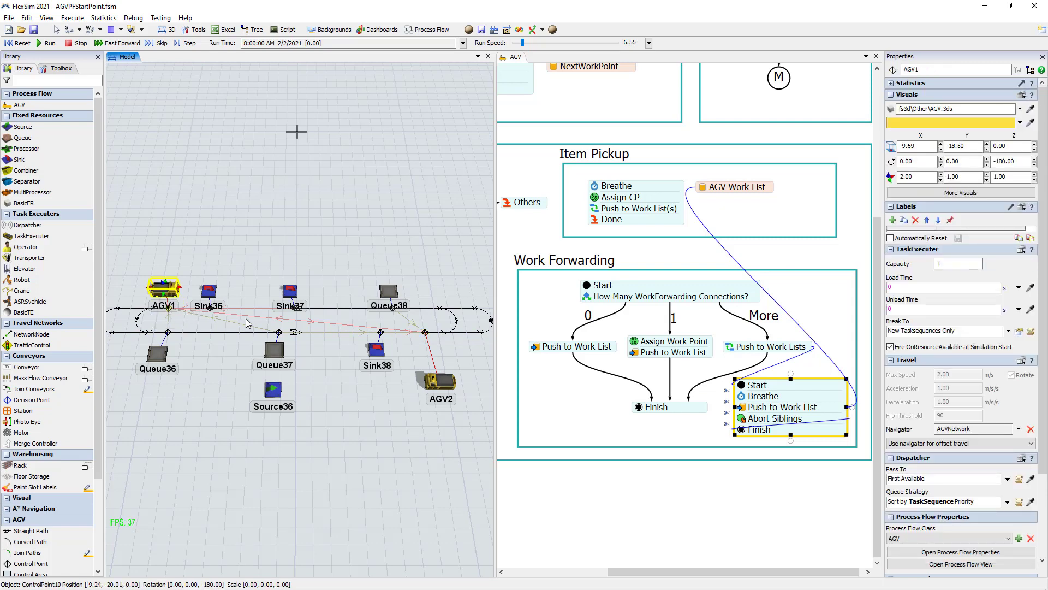
click(169, 311)
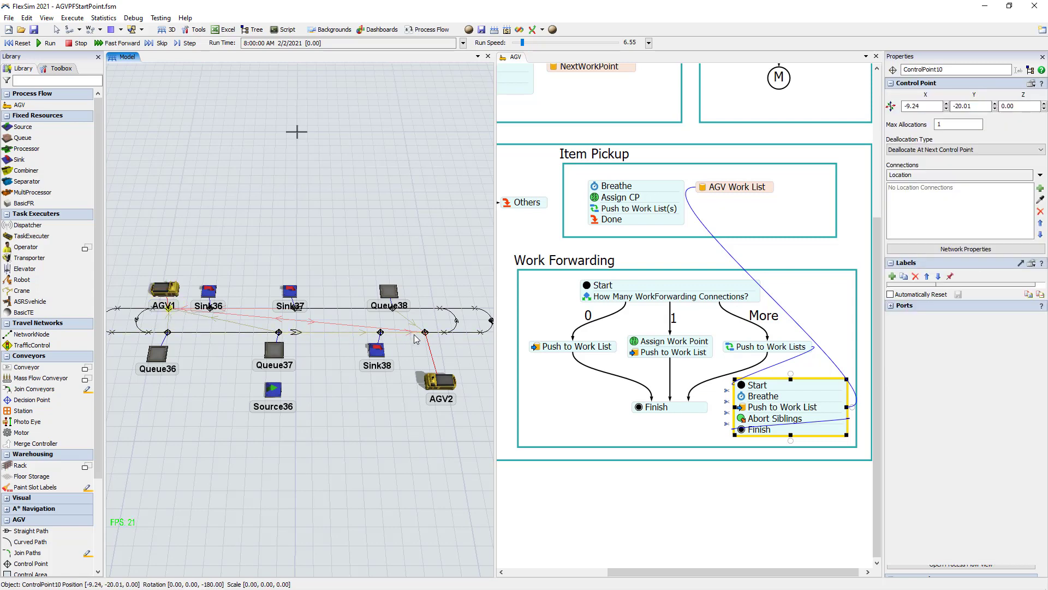
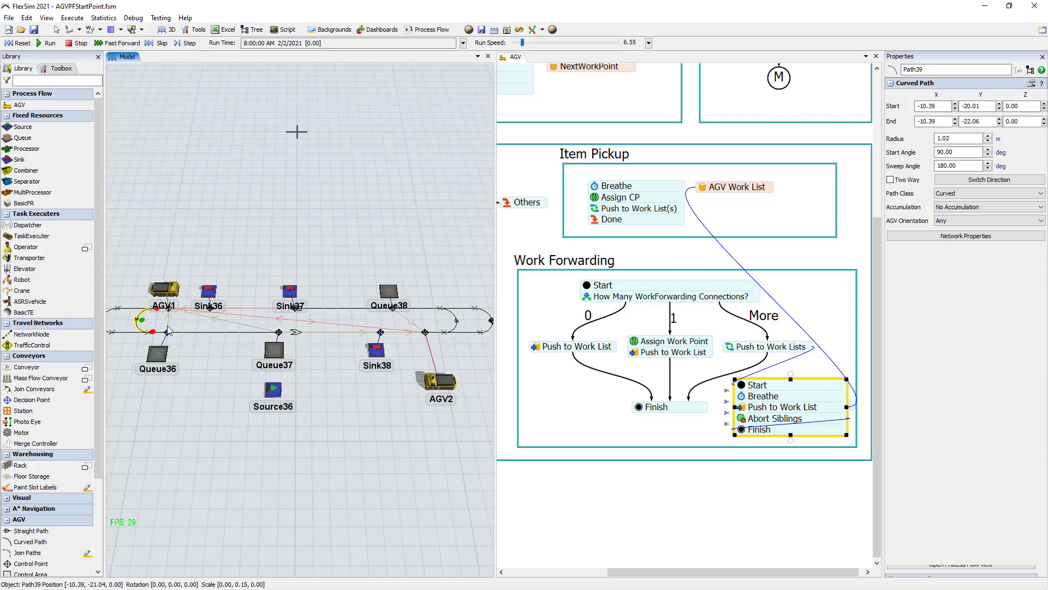
click(183, 359)
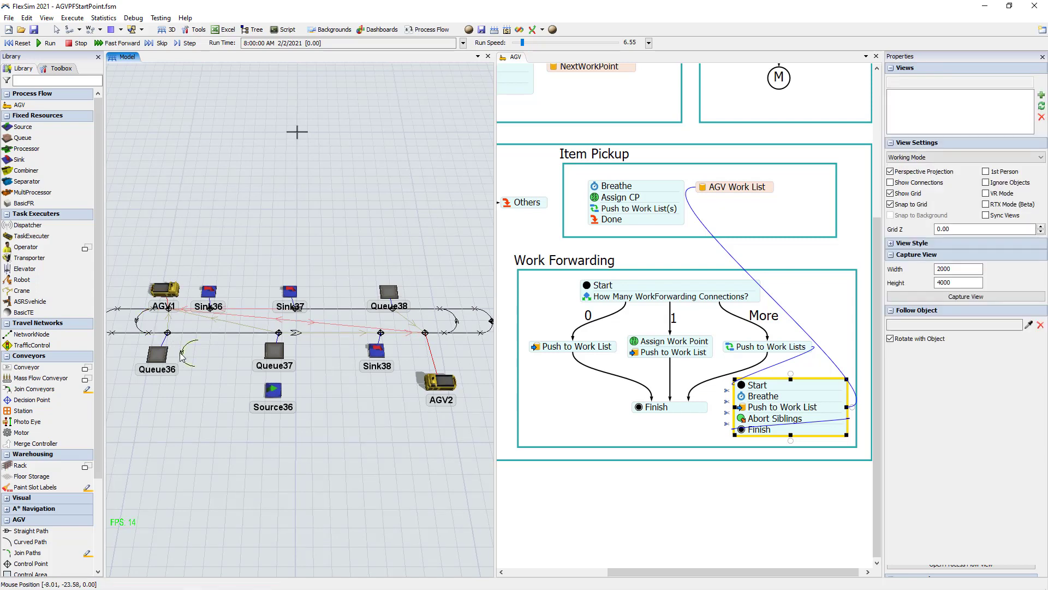
drag(184, 355, 235, 353)
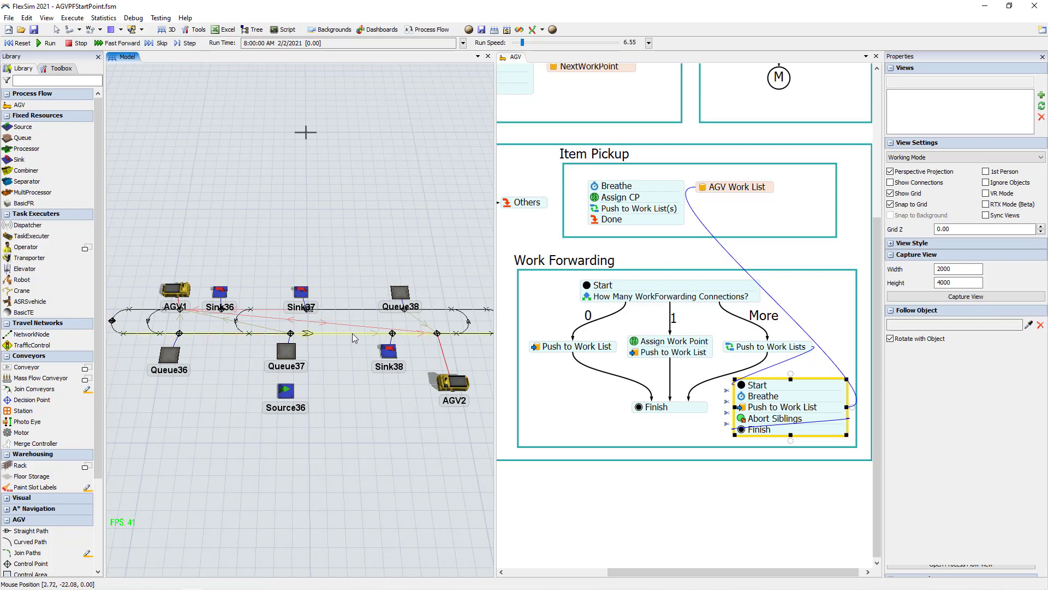
click(291, 333)
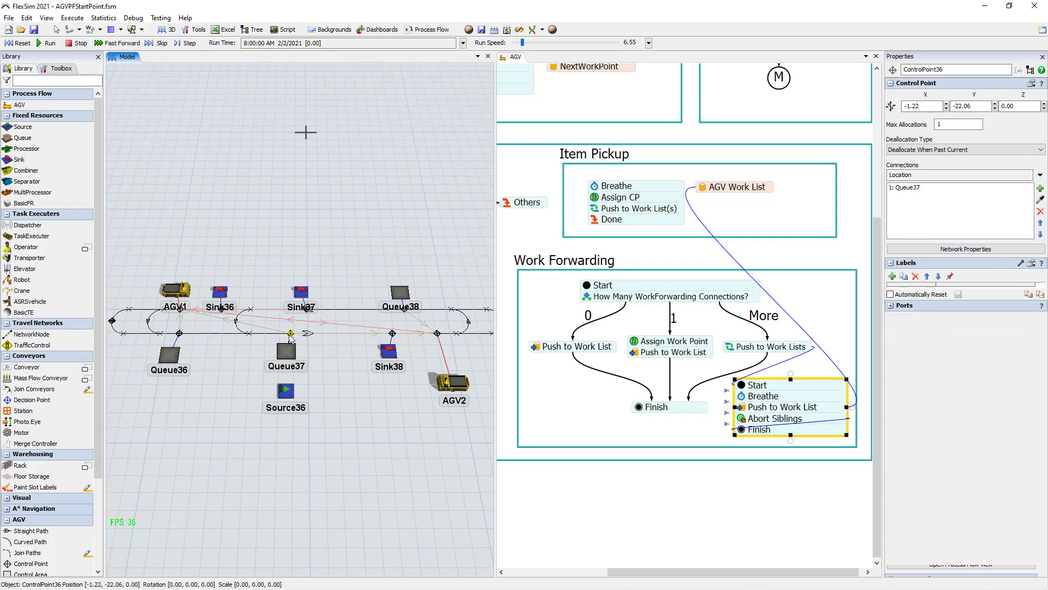
click(438, 333)
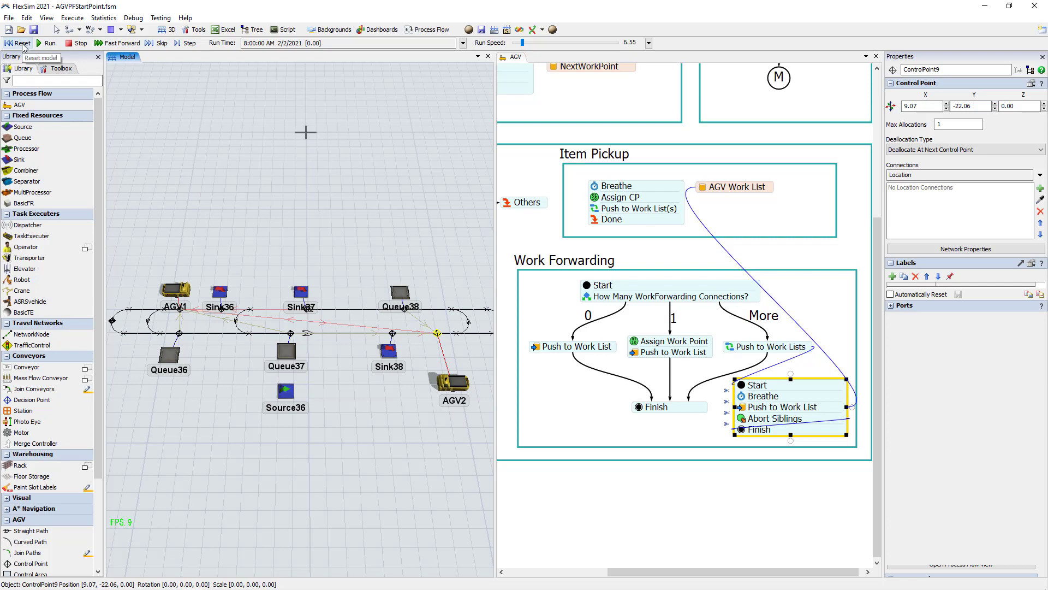
Reset and run the model in stages to watch both AGVs follow the WorkForwarding connections, and reset it again.
click(22, 44)
click(46, 43)
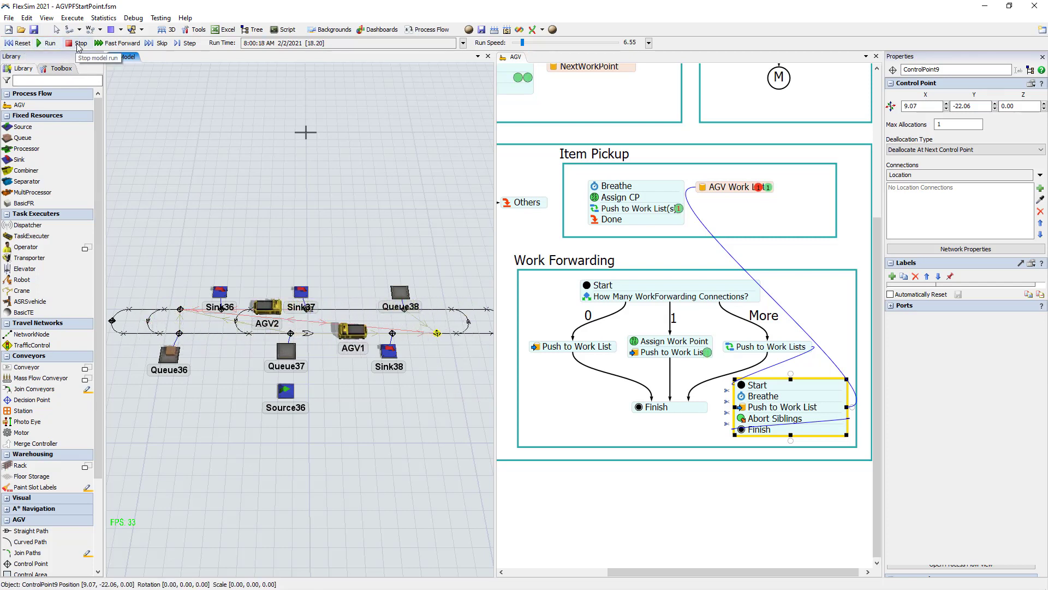
click(78, 44)
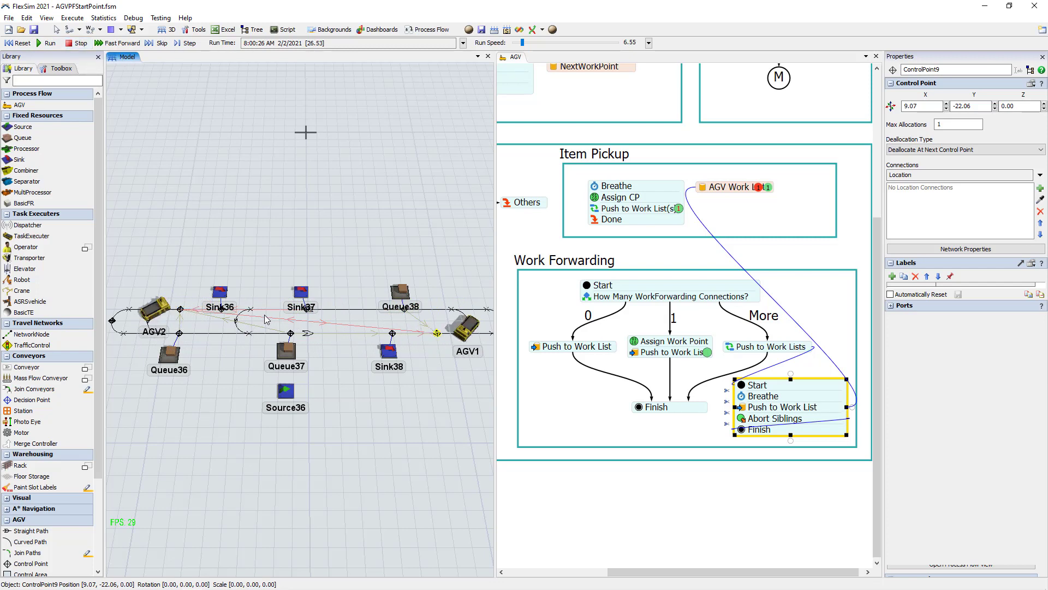
click(46, 43)
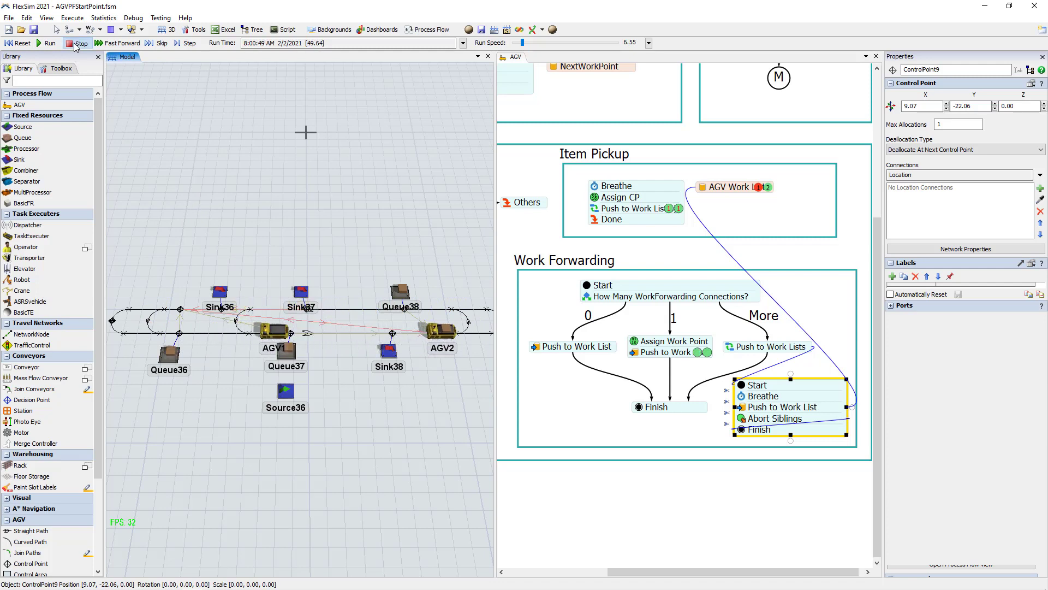
click(77, 44)
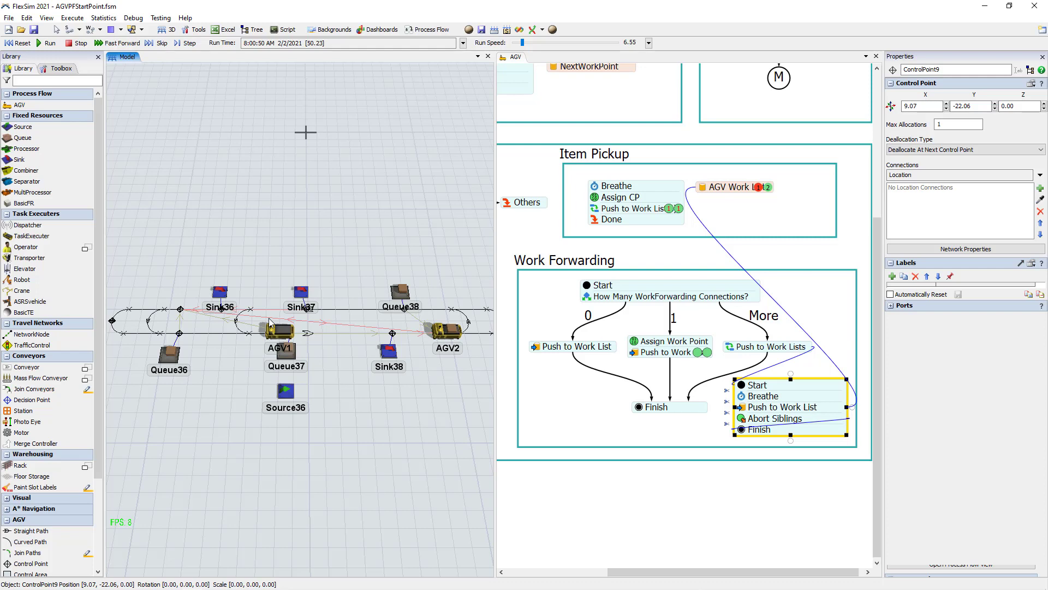
click(20, 42)
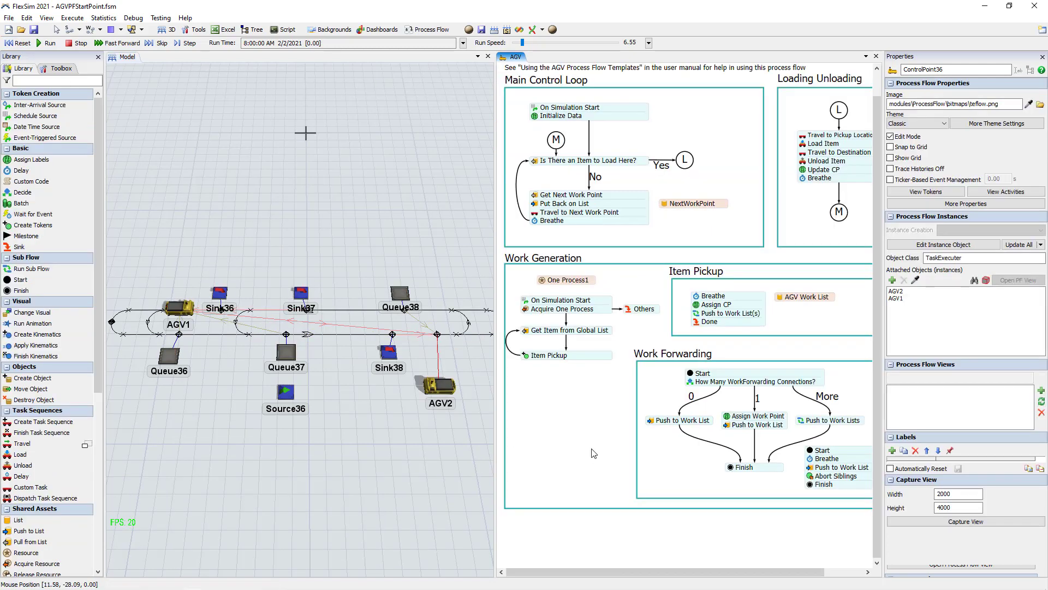
Add an object process flow from the AGV with Basic Parking template.
drag(595, 391, 591, 418)
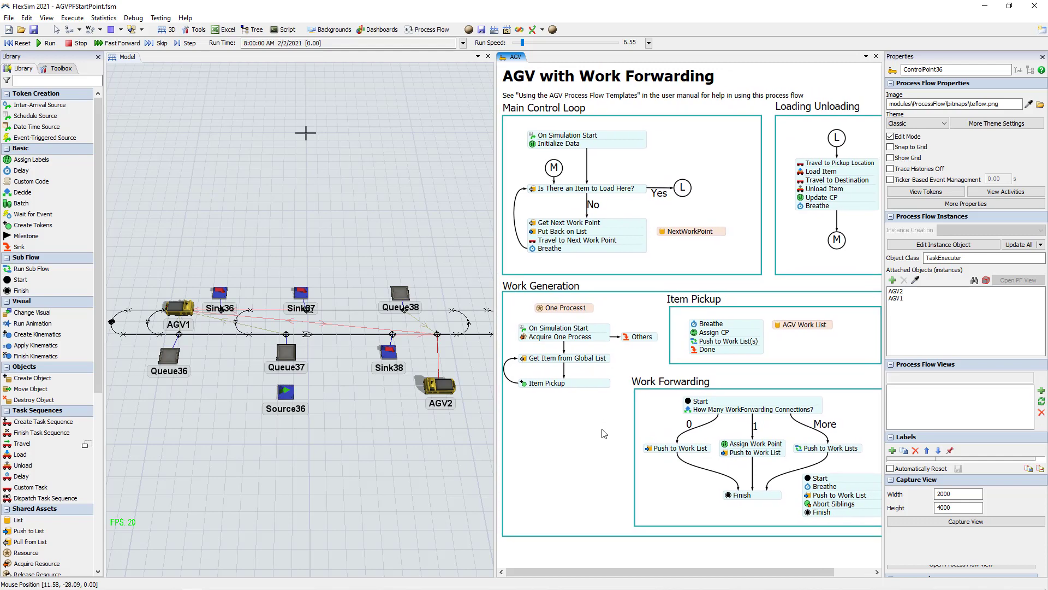
drag(597, 422, 534, 339)
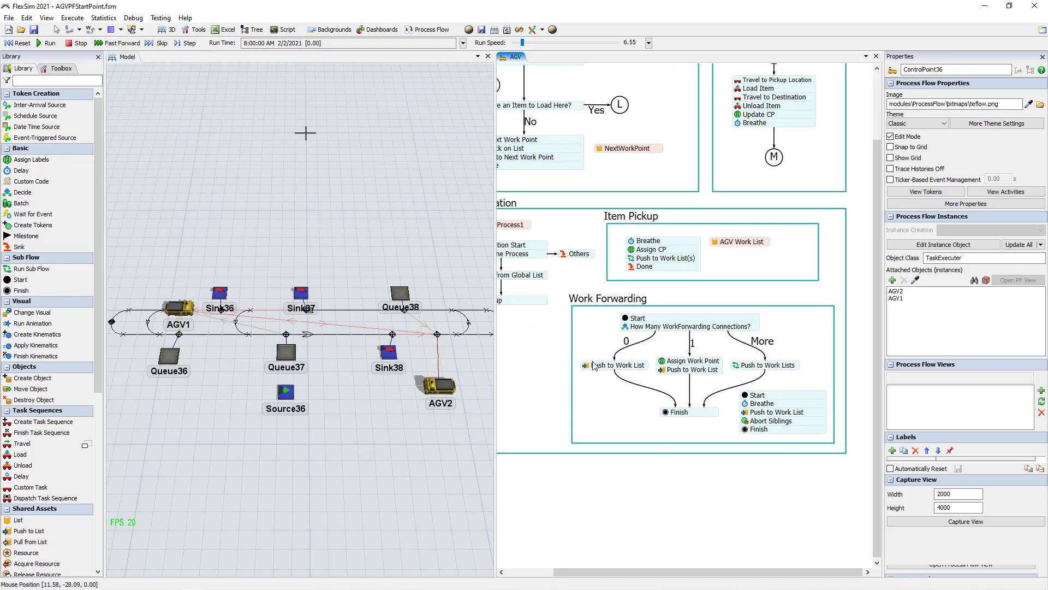
drag(532, 411, 603, 461)
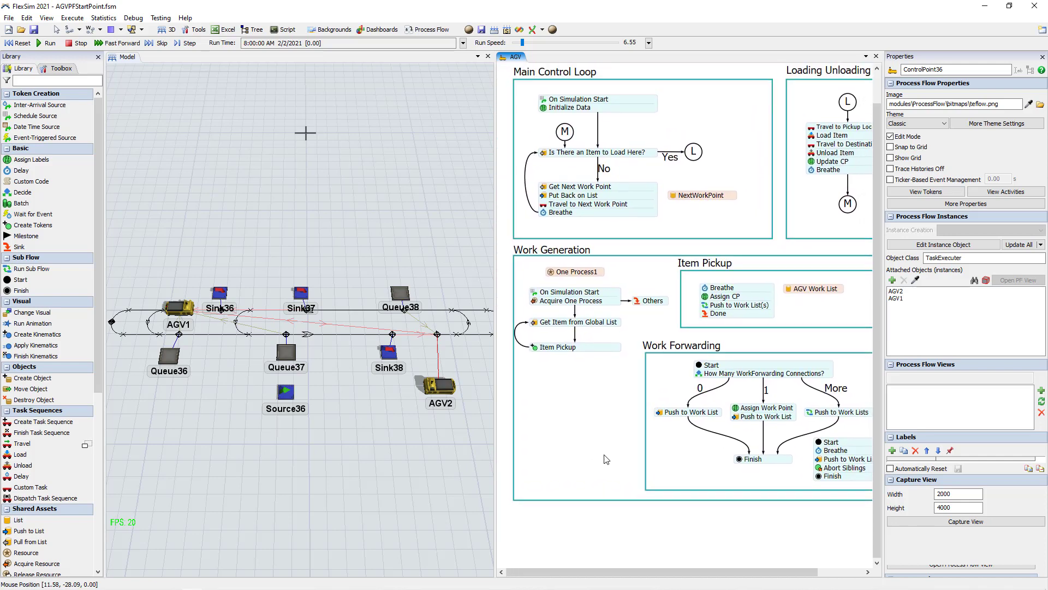
click(424, 31)
mouse_move(439, 71)
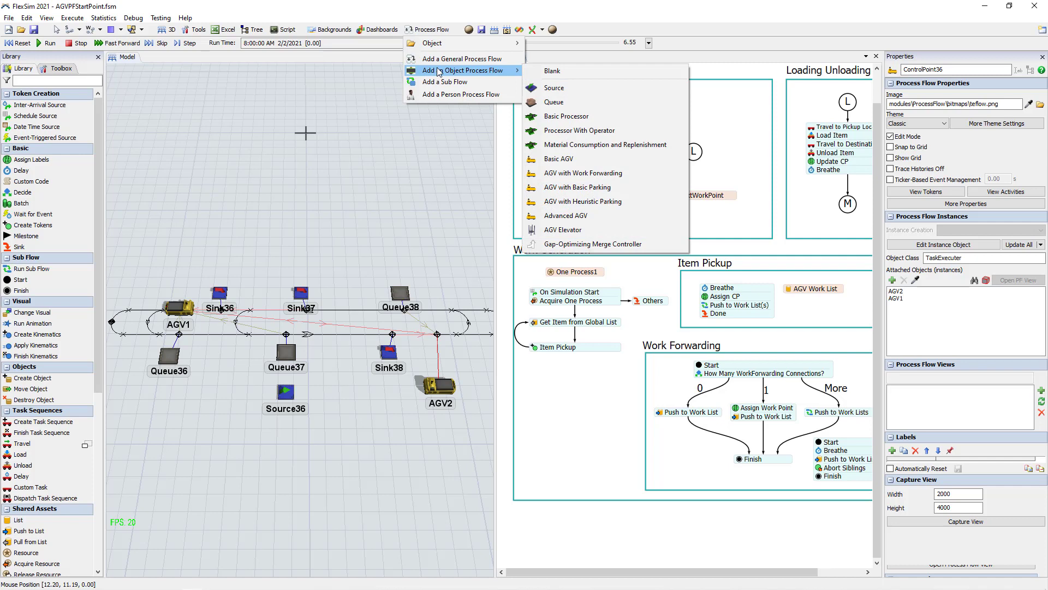
click(569, 189)
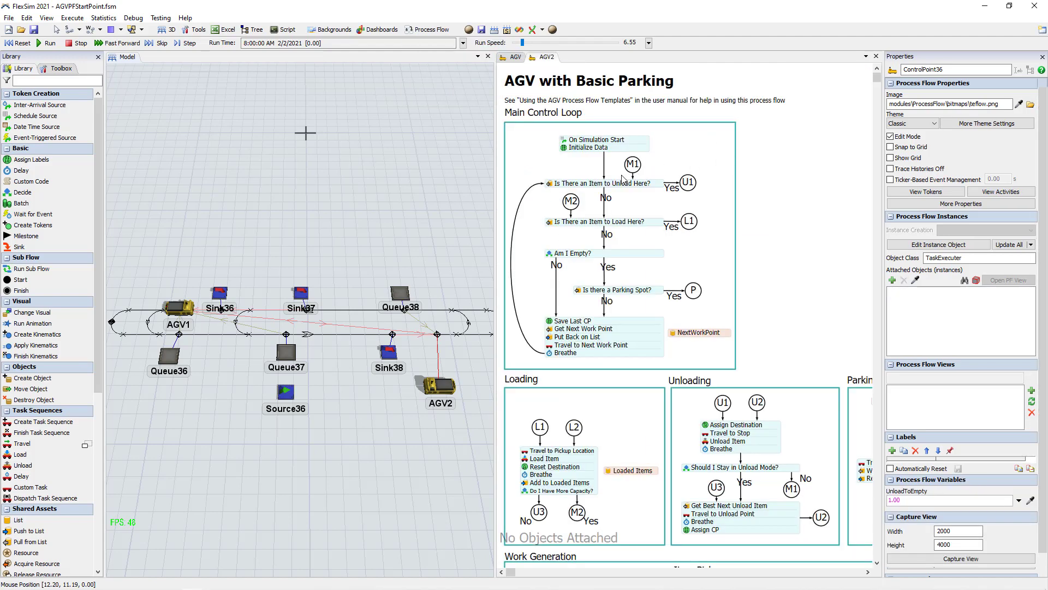
Detach AGV1 and AGV2 from the AGV process flow that uses the Work Forwarding template.
click(350, 245)
scroll(346, 192, down, 2)
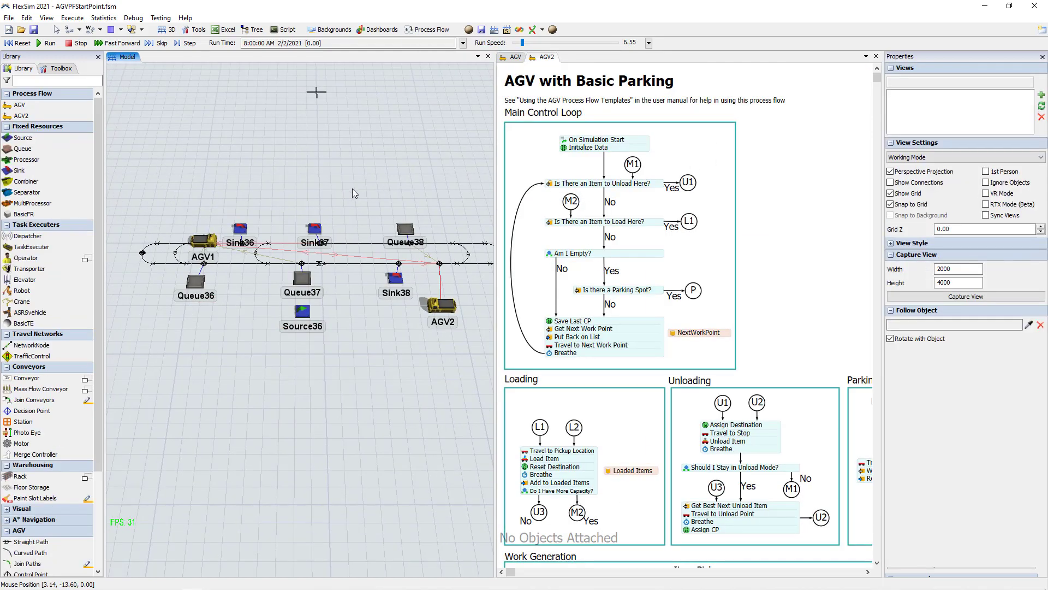
click(195, 247)
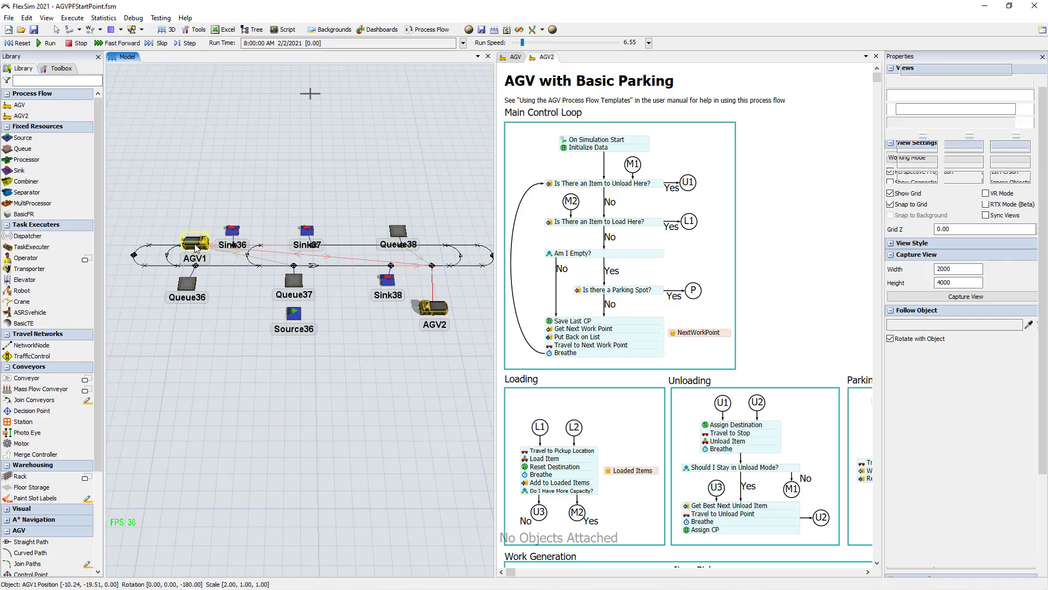
right_click(196, 247)
mouse_move(217, 276)
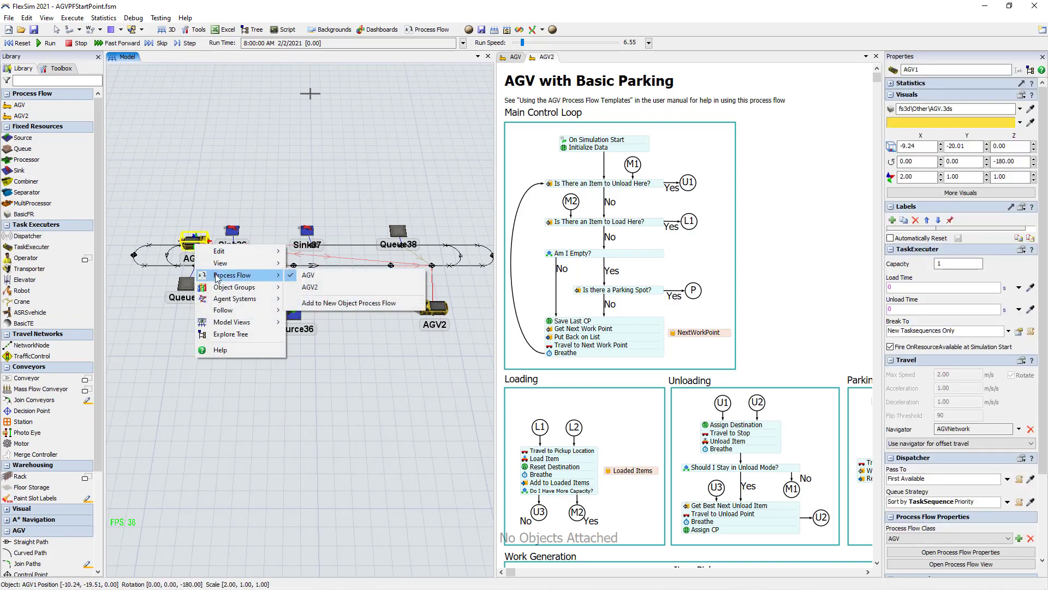
click(336, 277)
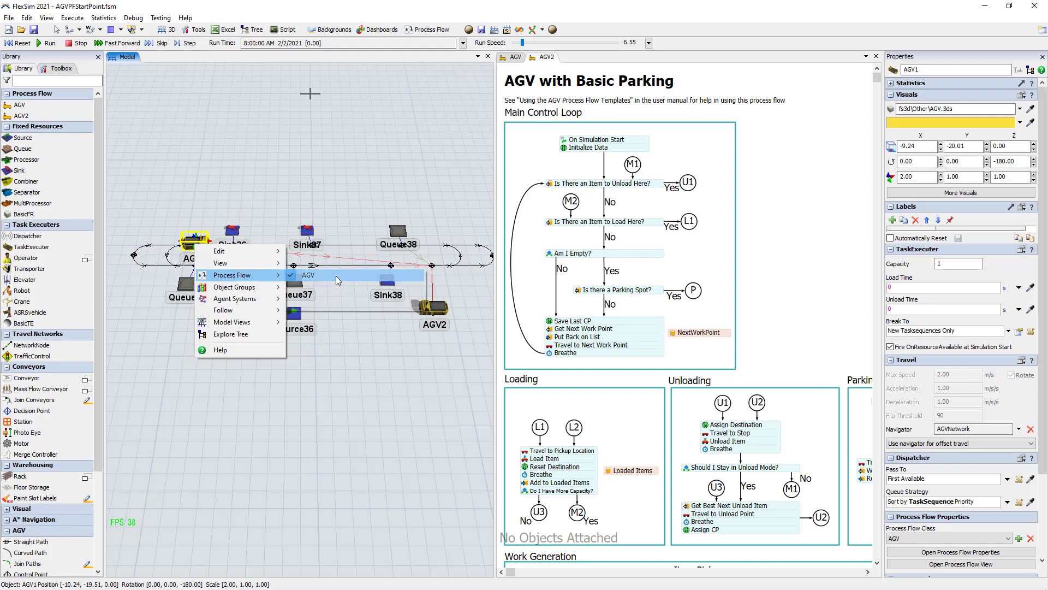
right_click(437, 309)
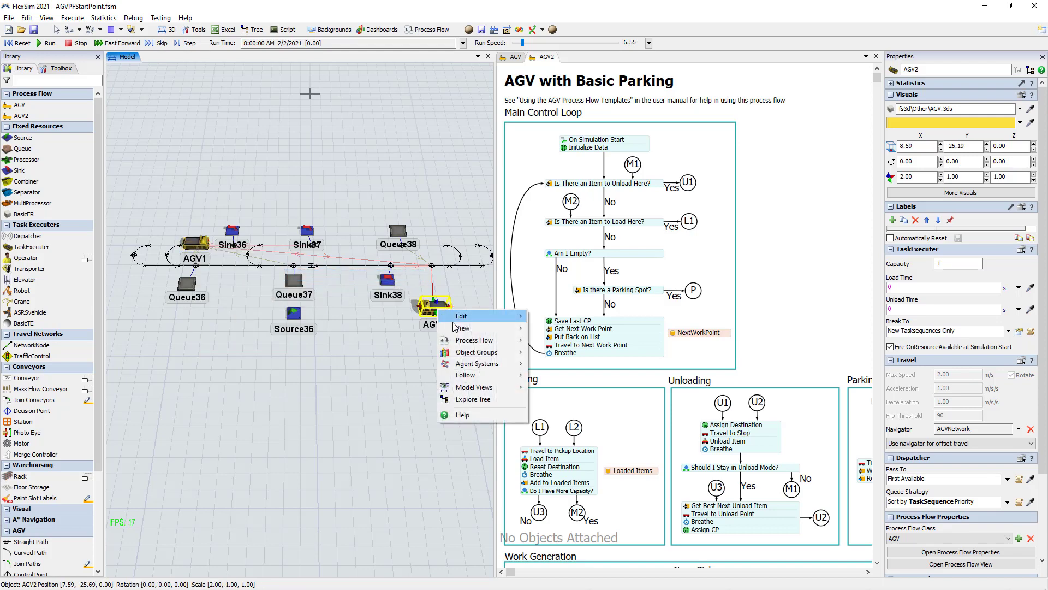
mouse_move(474, 339)
click(557, 340)
Attach the AGV1 and AGV2 vehicles to the AGV2 process flow with Basic Parking.
right_click(202, 243)
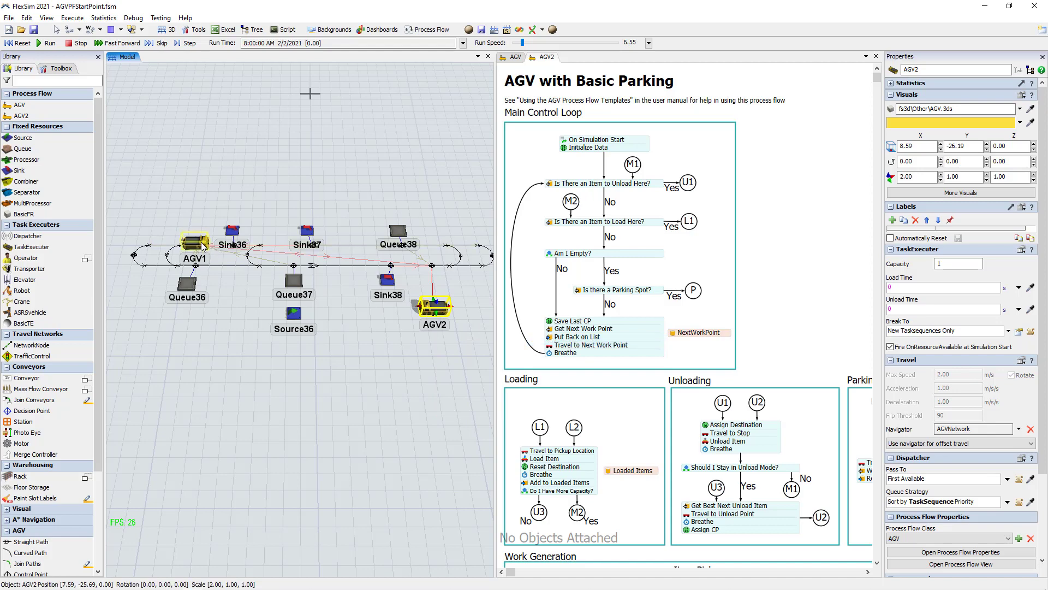
mouse_move(218, 274)
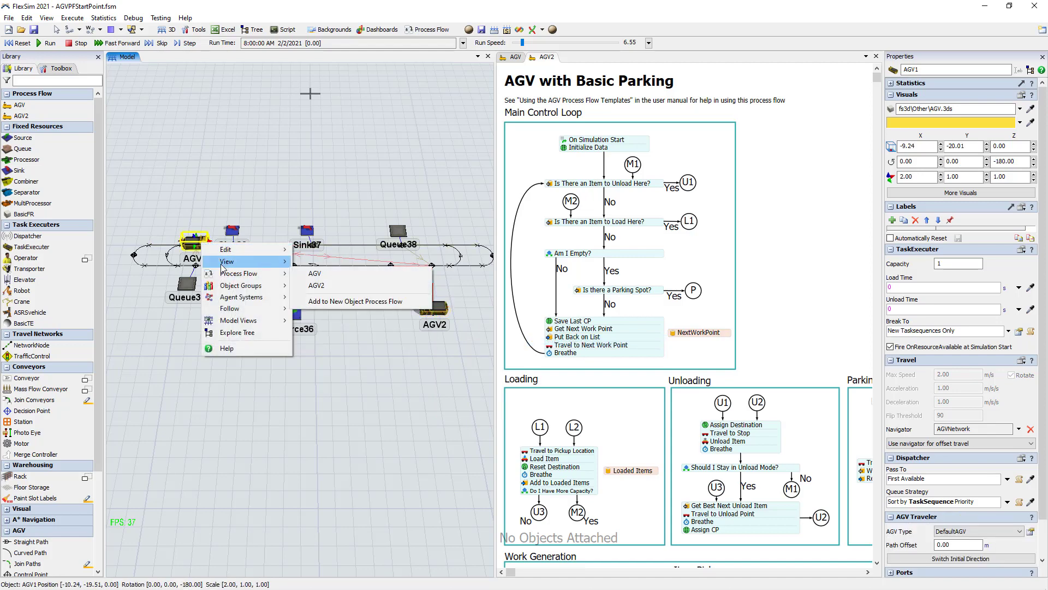
click(339, 286)
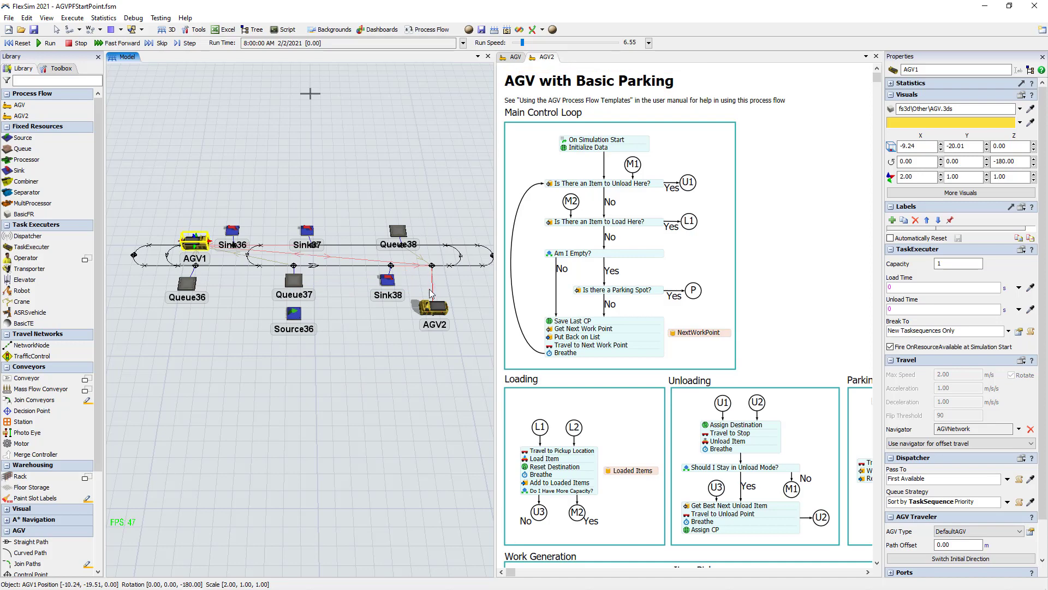
click(432, 307)
right_click(434, 311)
mouse_move(498, 342)
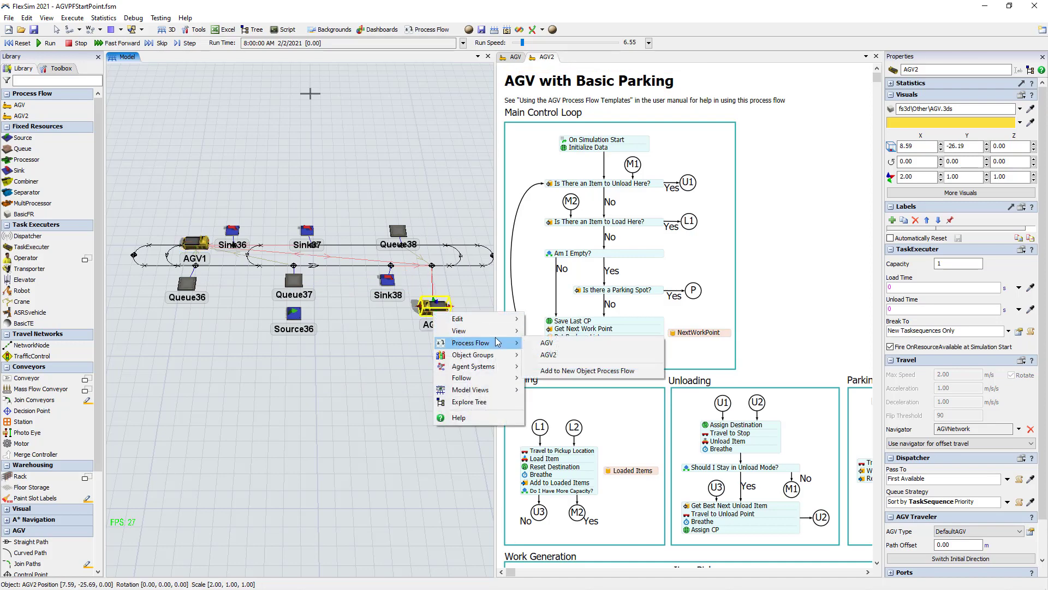
click(548, 354)
Examine the Main Control Loop, Loading, Unloading, Parking, Work Generation and Work Forwarding sections of the AGV with Basic Parking flow.
drag(398, 365, 338, 412)
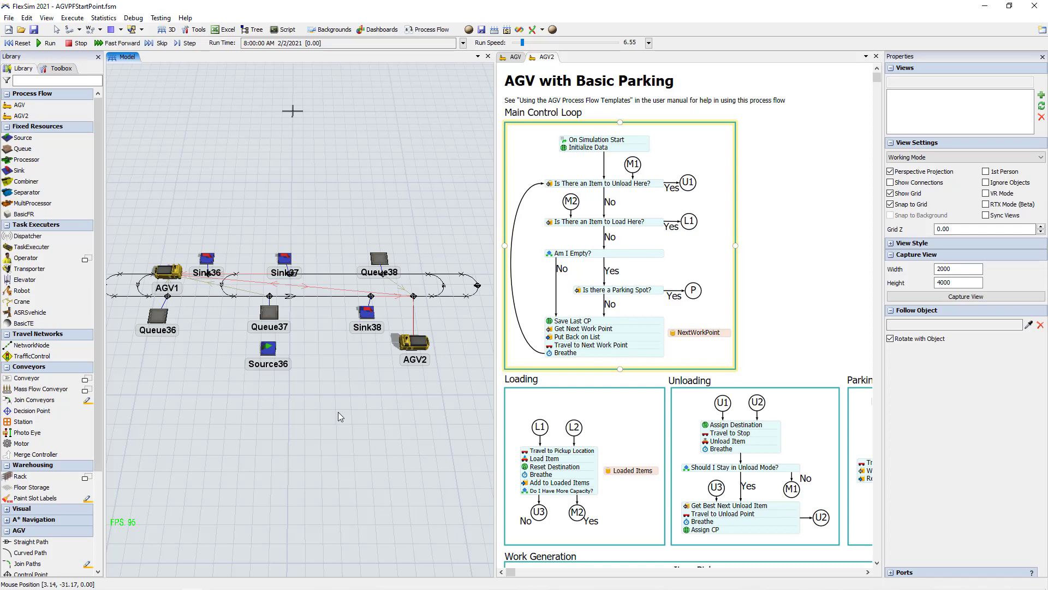
click(776, 317)
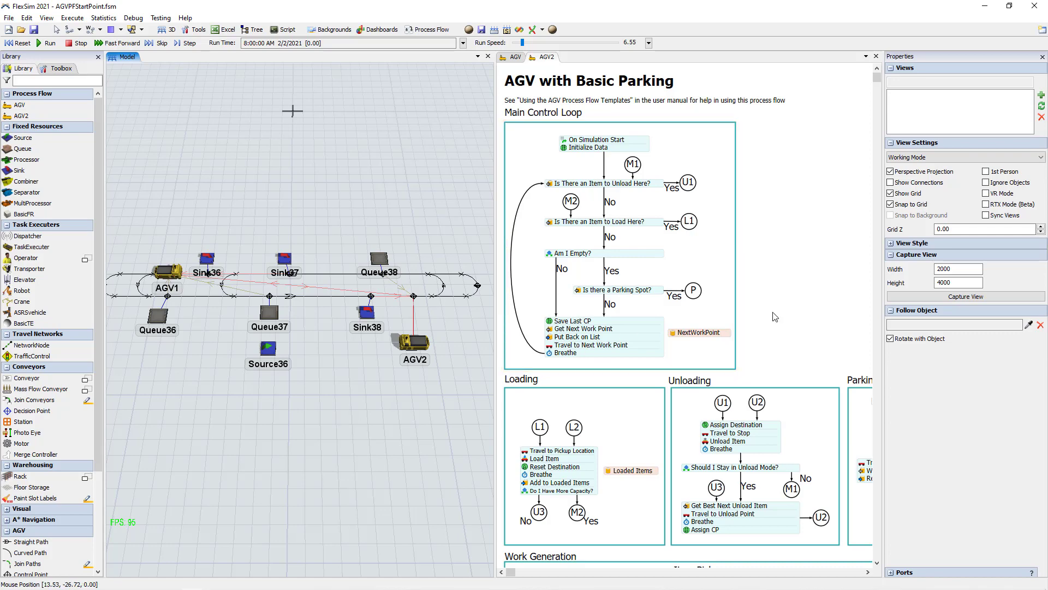
scroll(789, 154, down, 3)
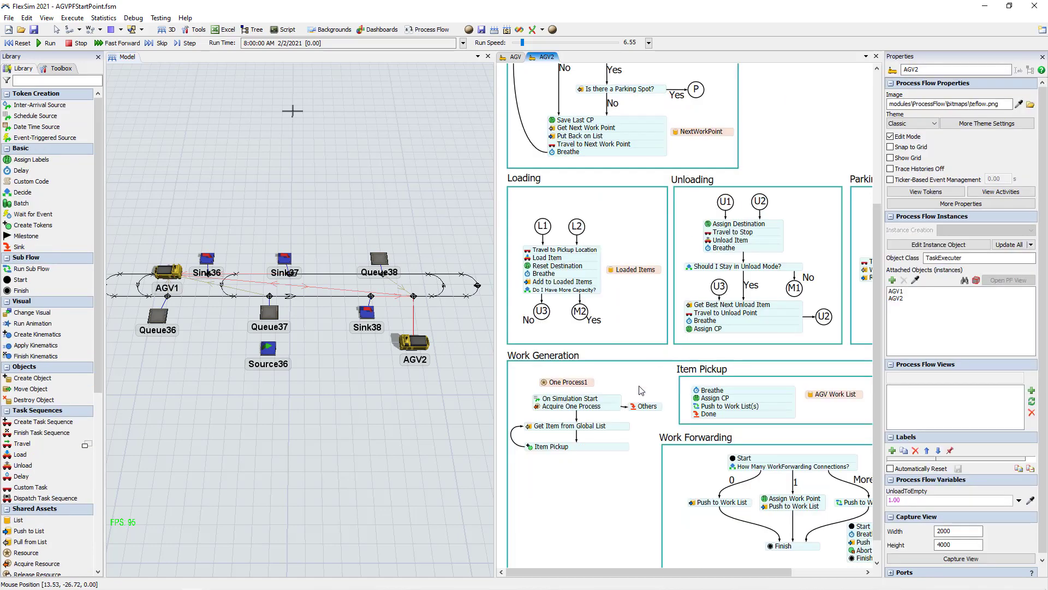
scroll(645, 387, down, 3)
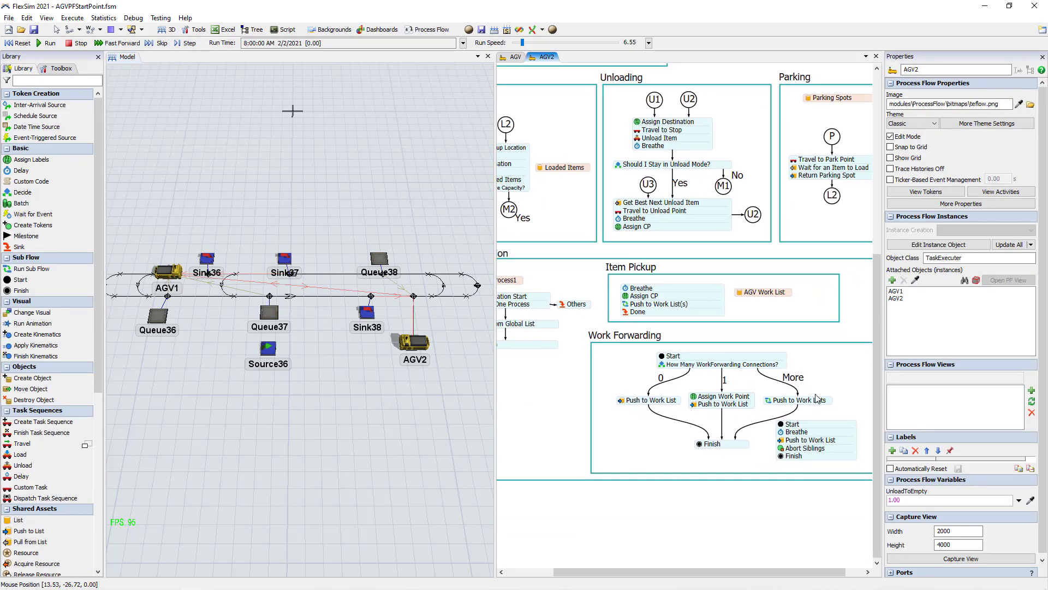
scroll(541, 393, up, 3)
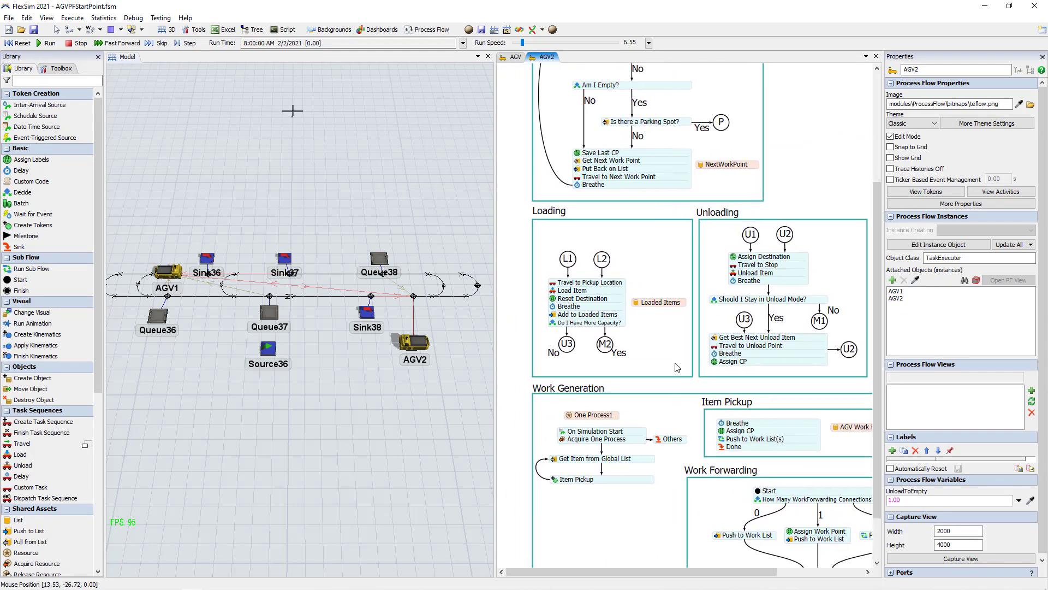
drag(670, 259, 642, 385)
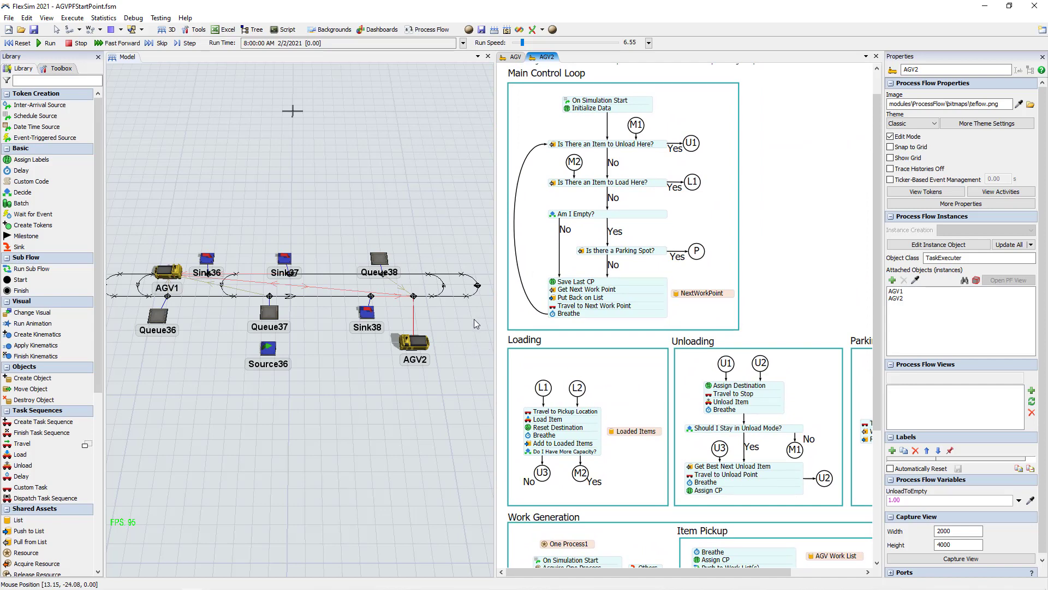
scroll(779, 124, up, 1)
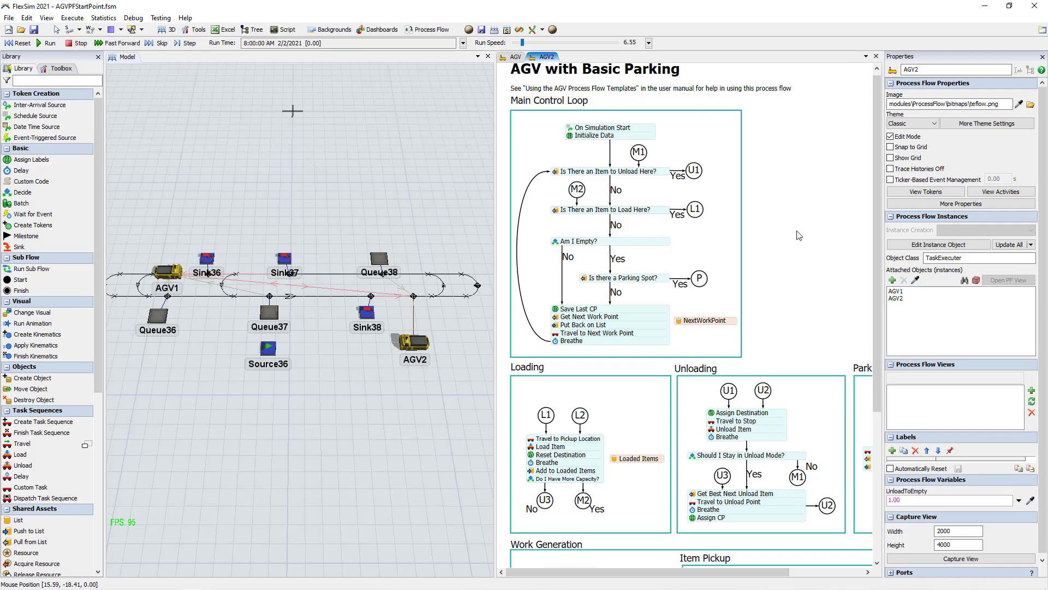
click(421, 343)
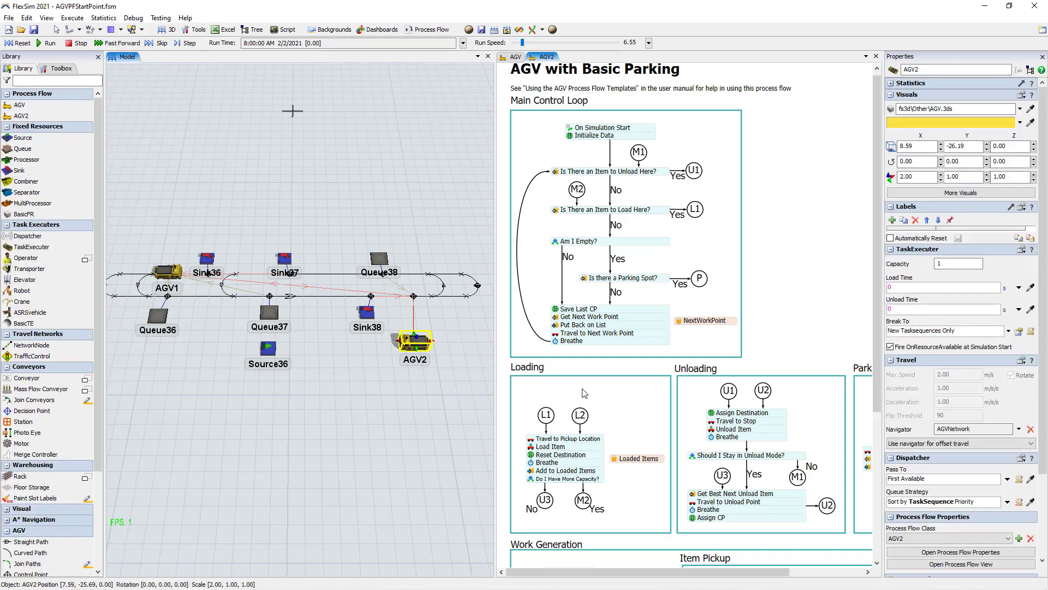
drag(615, 409, 609, 396)
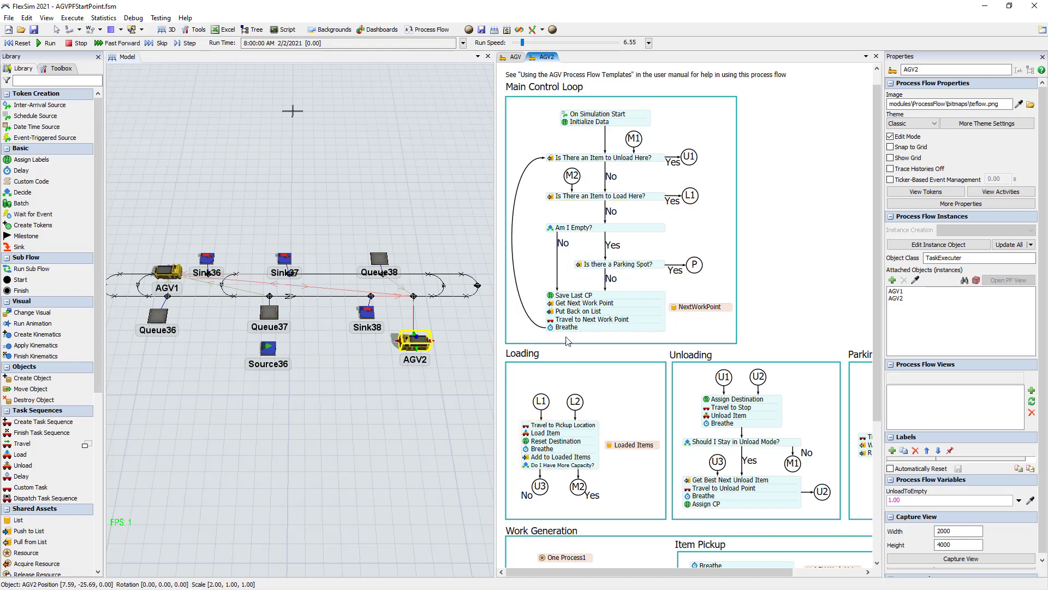
Examine the Loading section, its Loaded Items list, the capacity decision, and its M2 and U3 connectors to the main loop and Unloading.
click(599, 365)
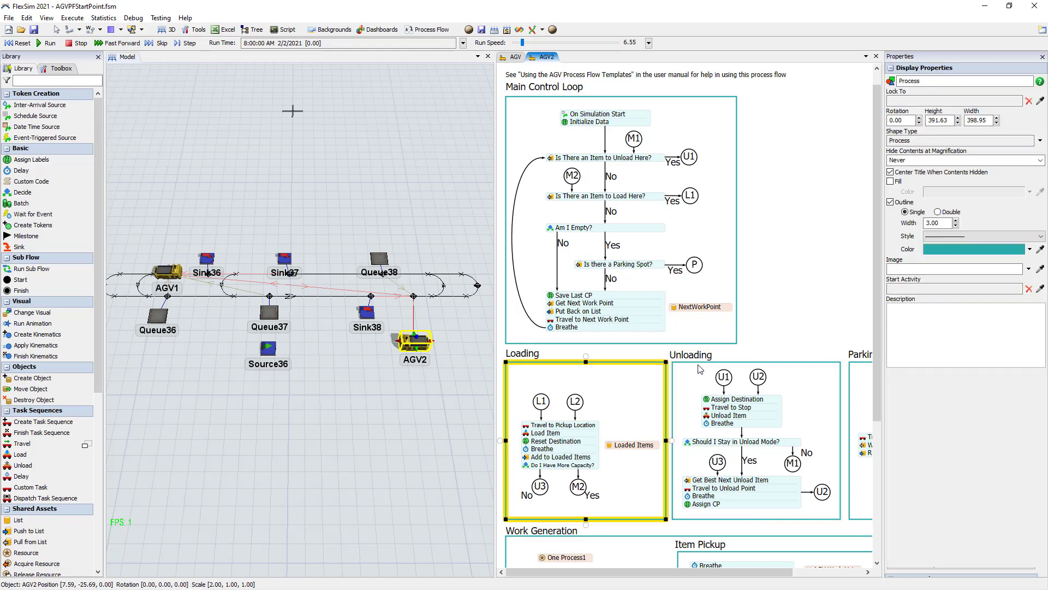
click(574, 389)
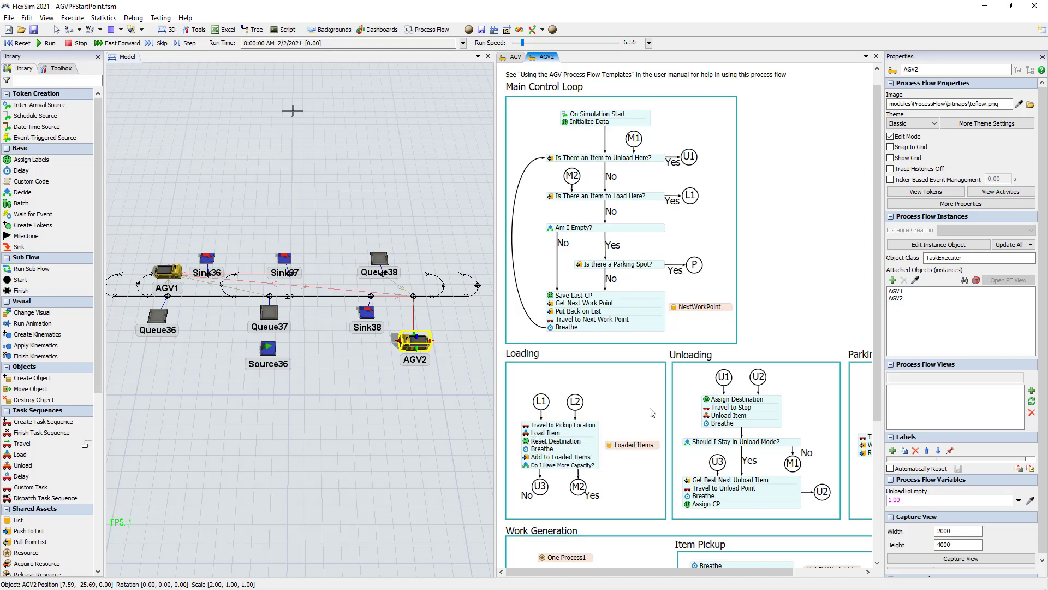
click(614, 449)
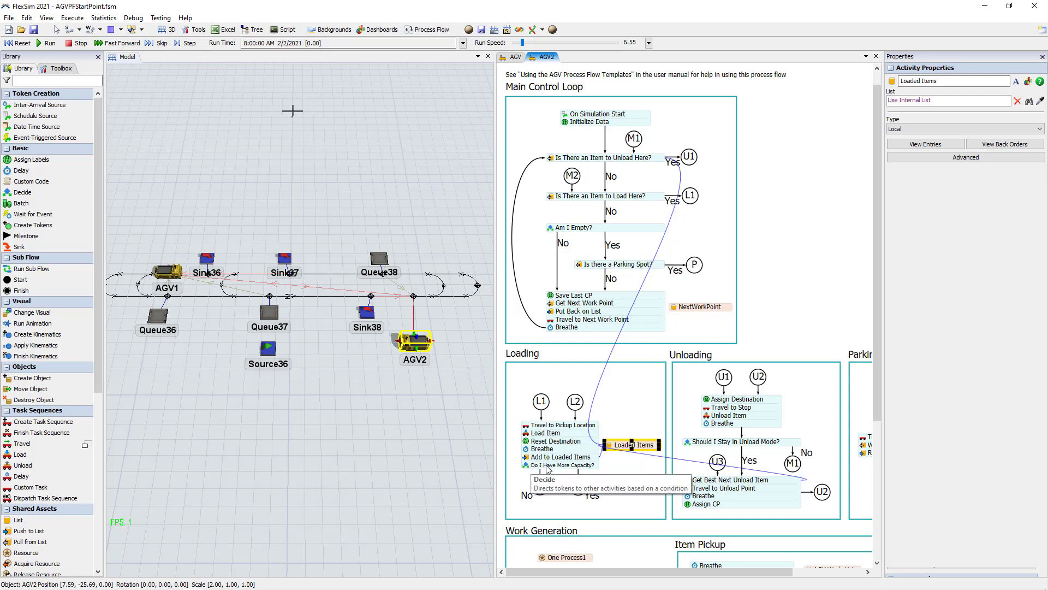
click(565, 468)
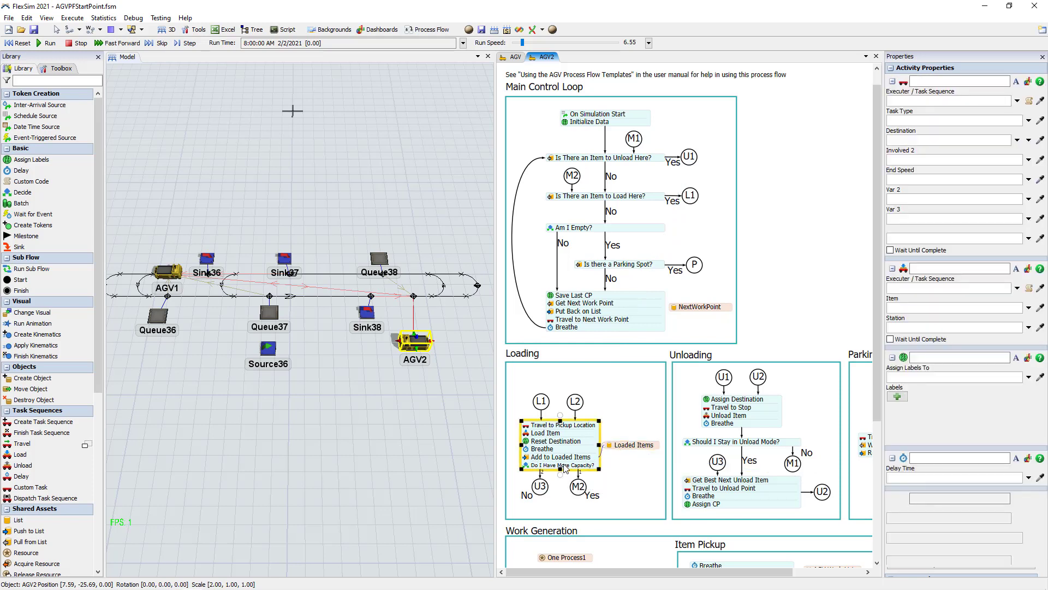
click(579, 487)
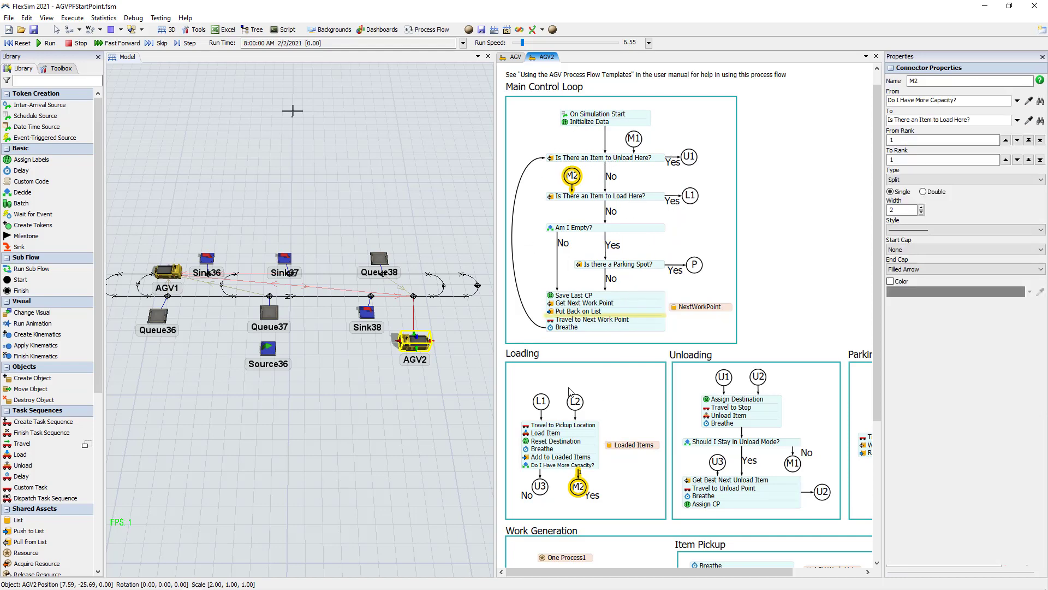
click(541, 489)
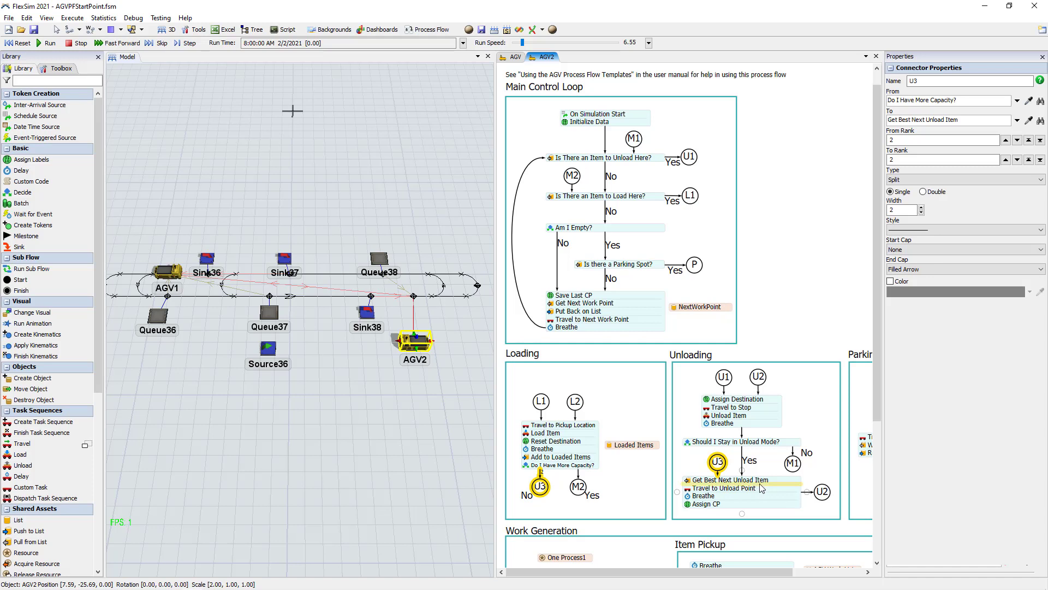
click(644, 446)
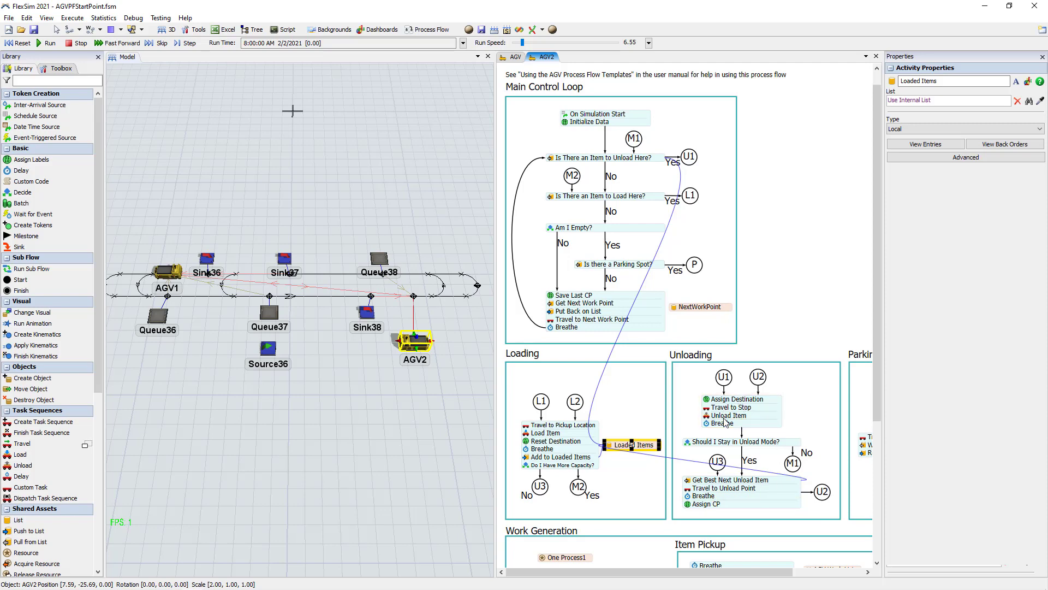
click(625, 407)
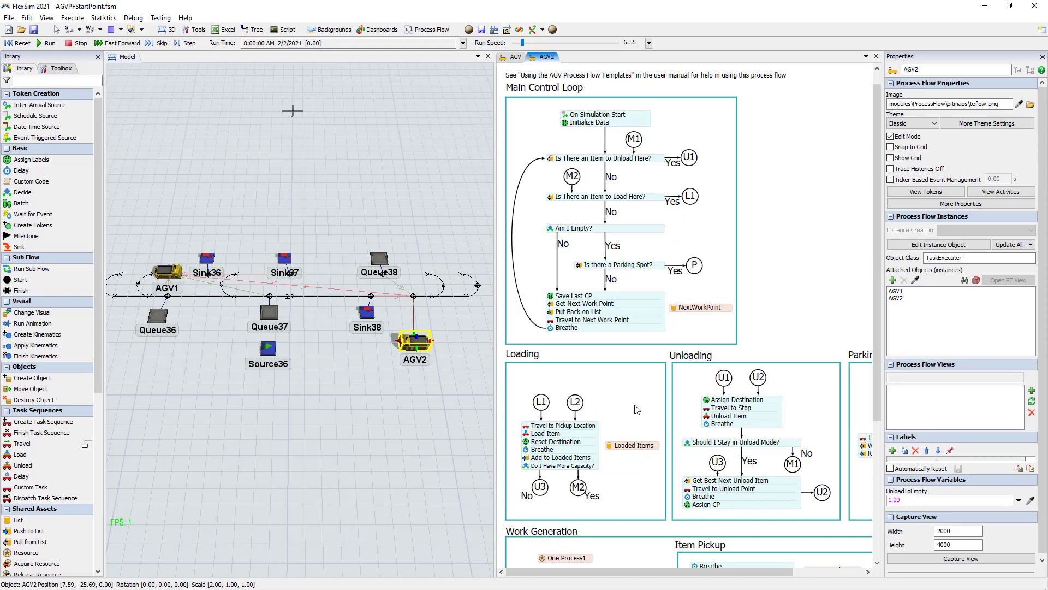
Examine the item-to-load, empty and parking-spot checks in the Main Control Loop, plus the Parking Spots list linked to the ParkPoints global list.
drag(802, 314, 823, 261)
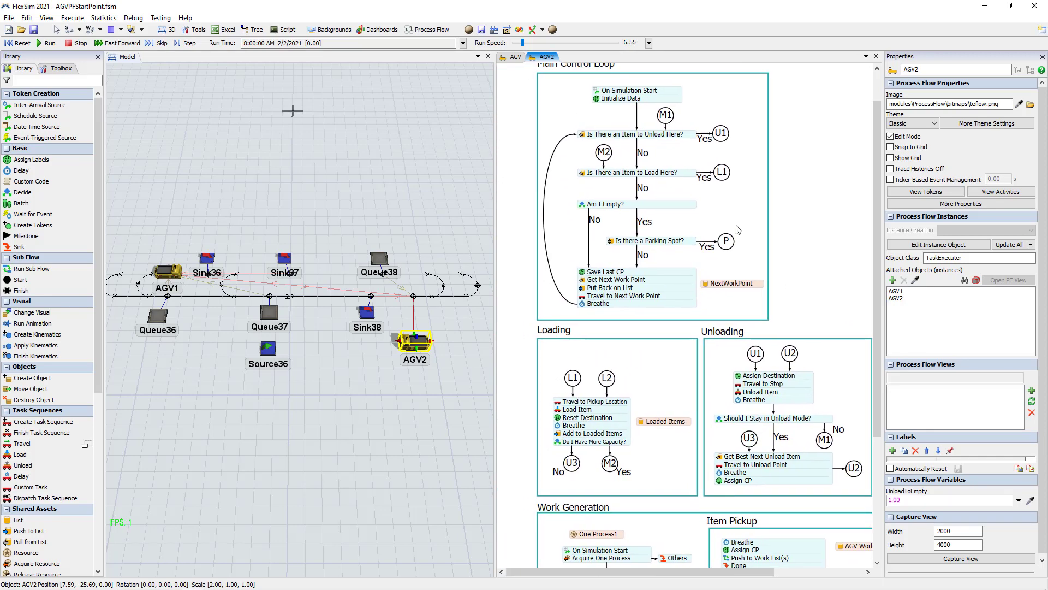
click(623, 174)
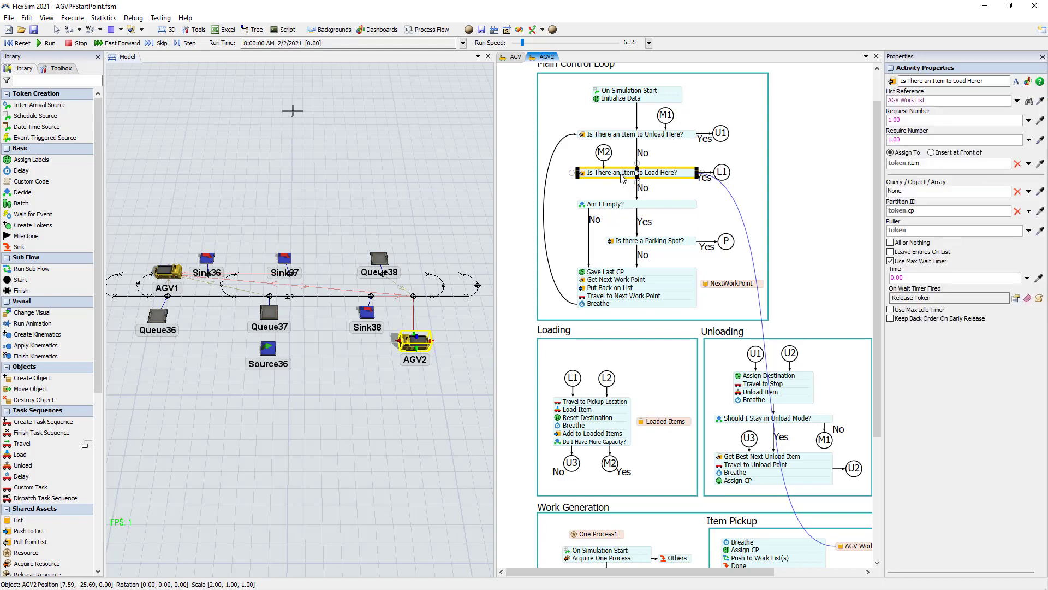
click(615, 209)
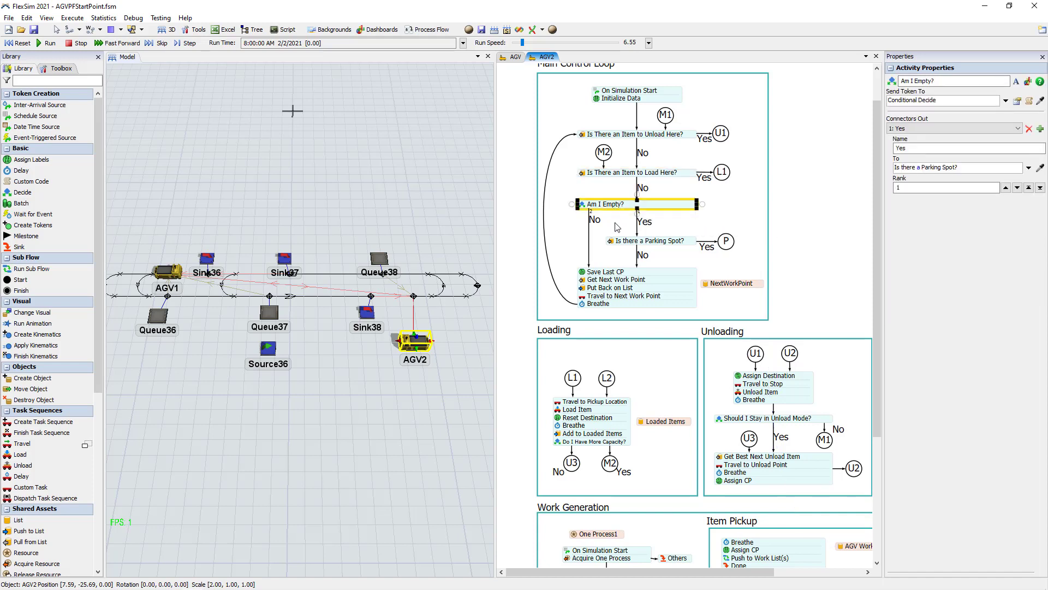
drag(616, 226, 591, 221)
click(602, 233)
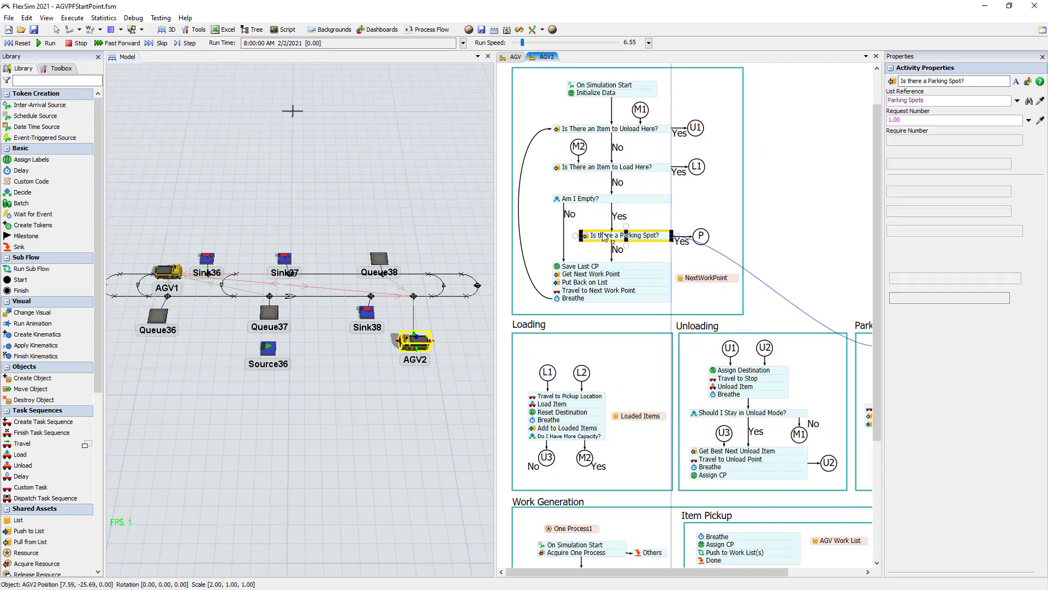
drag(795, 264, 709, 213)
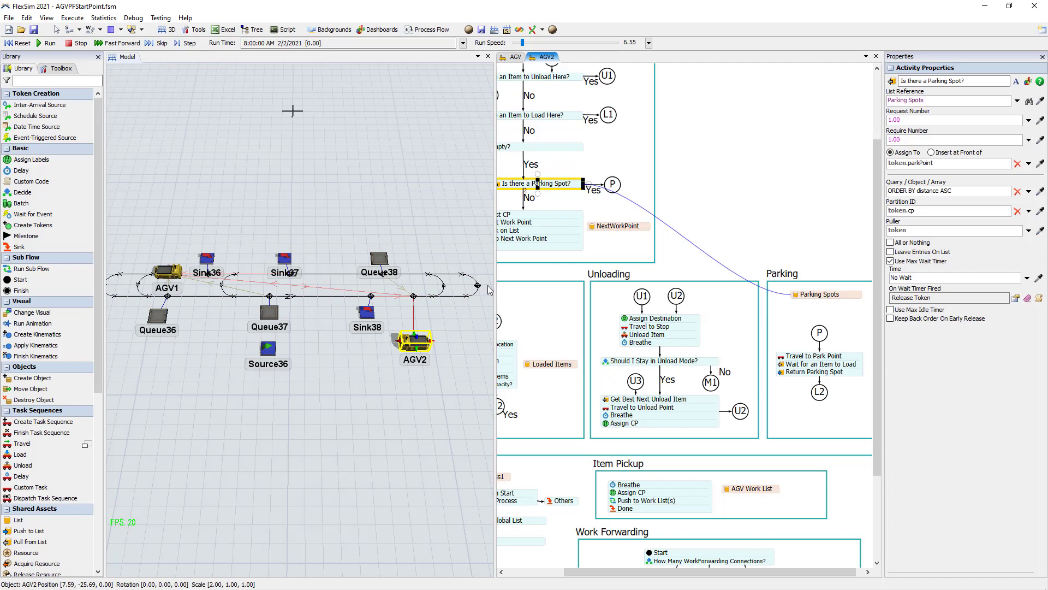
click(794, 295)
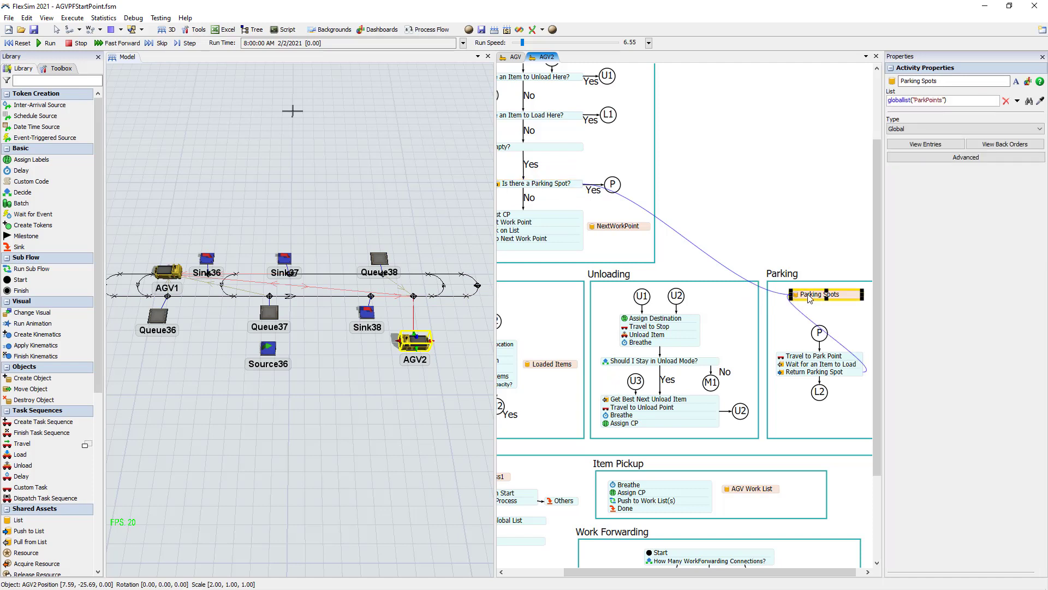
click(61, 68)
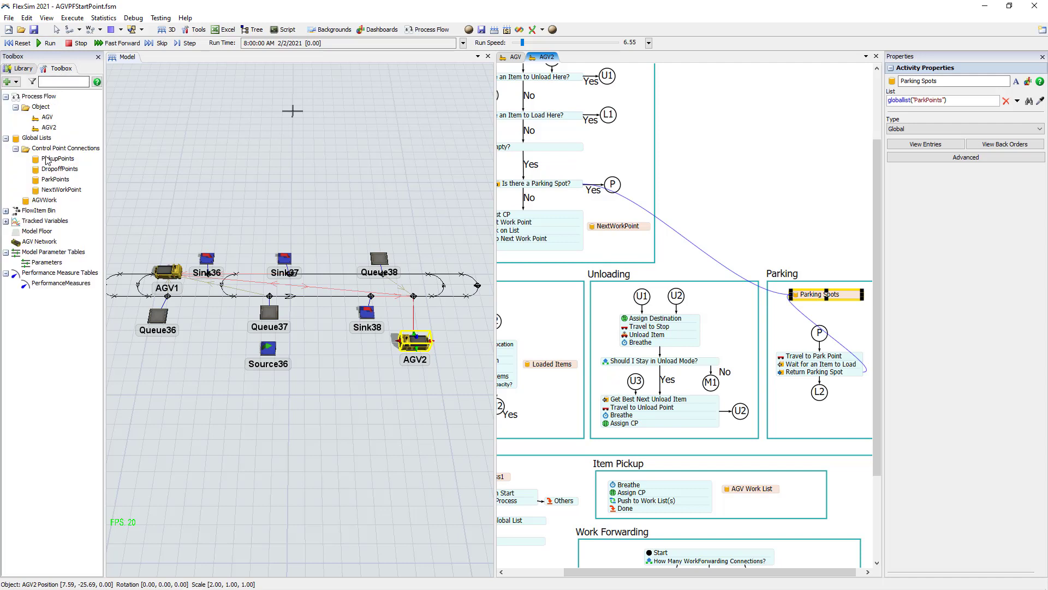
click(49, 182)
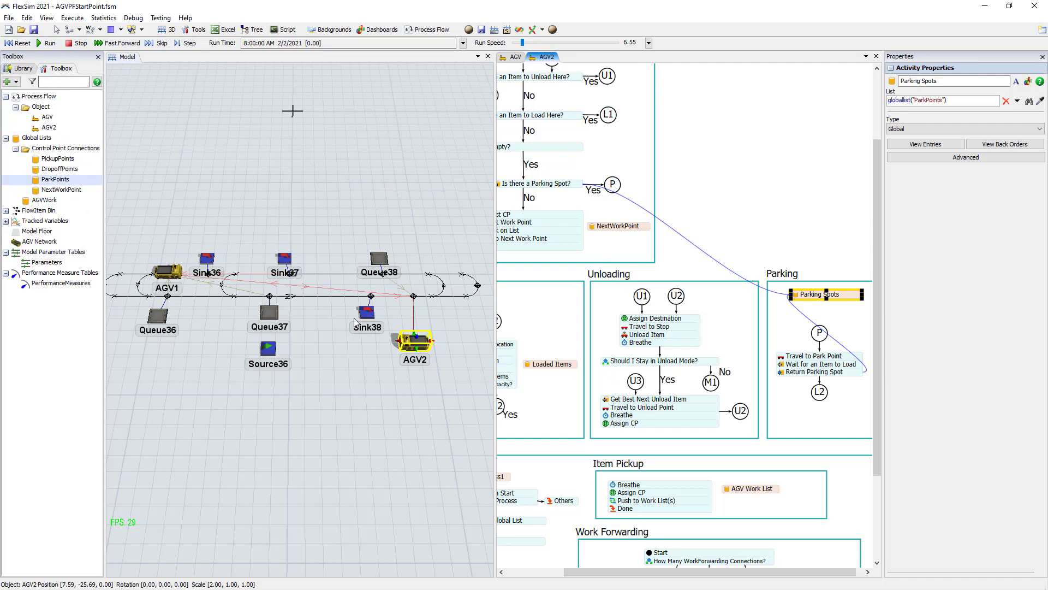
drag(615, 213, 644, 214)
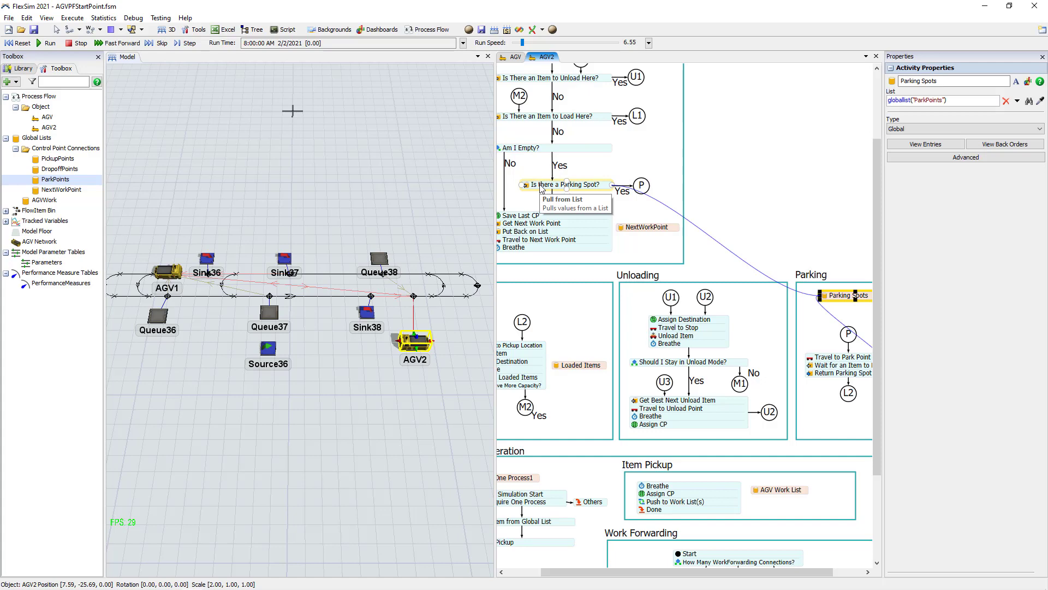
drag(818, 342, 754, 286)
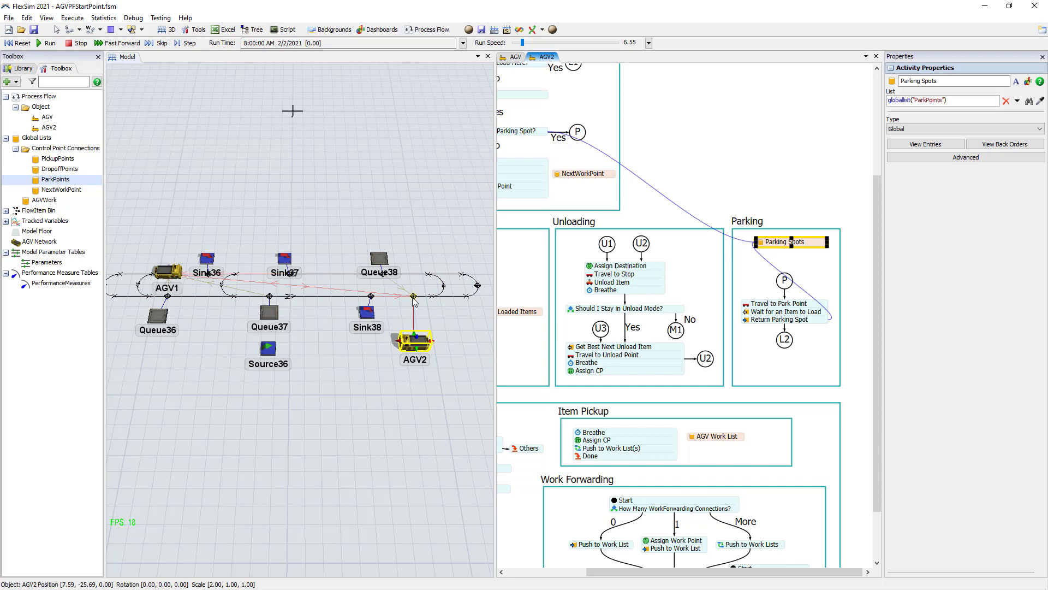
Reset the model, move AGV2 off its control point, and connect that point to the control point on the nearby end curve as ParkPoints.
click(414, 322)
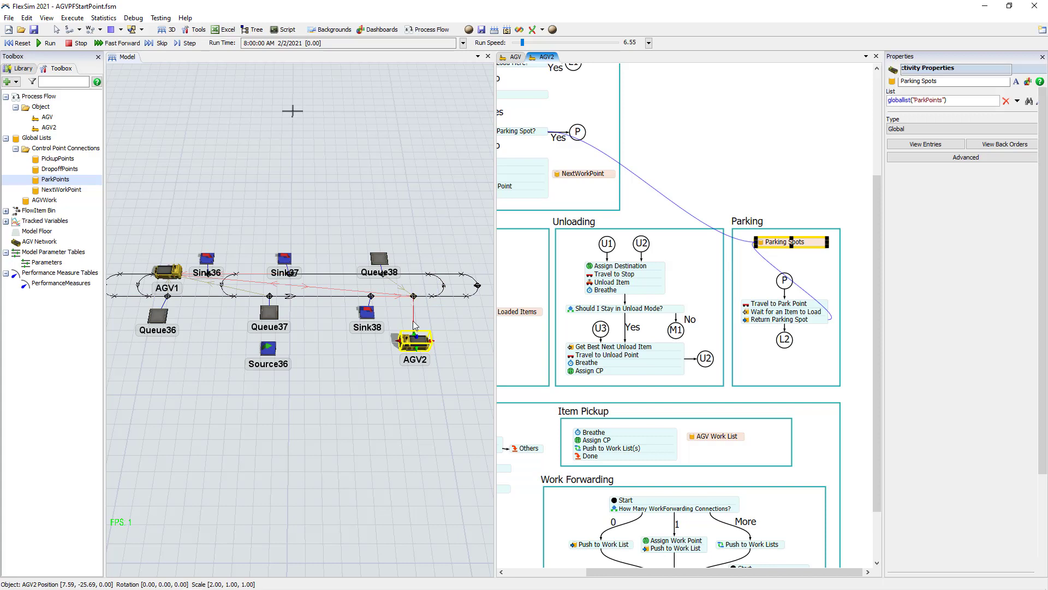
drag(377, 308, 415, 324)
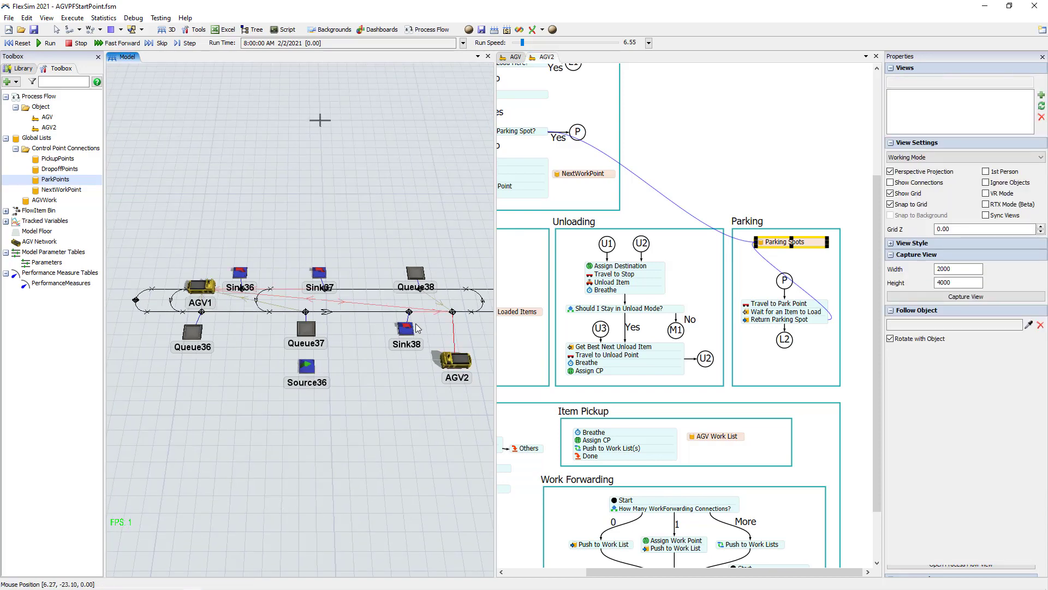
click(18, 43)
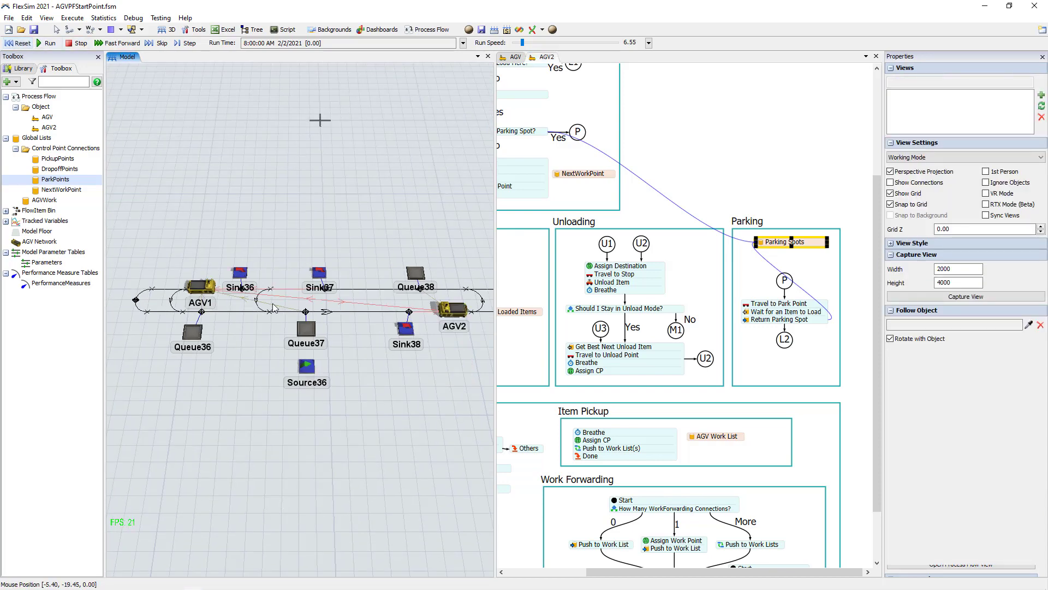
drag(452, 309, 328, 327)
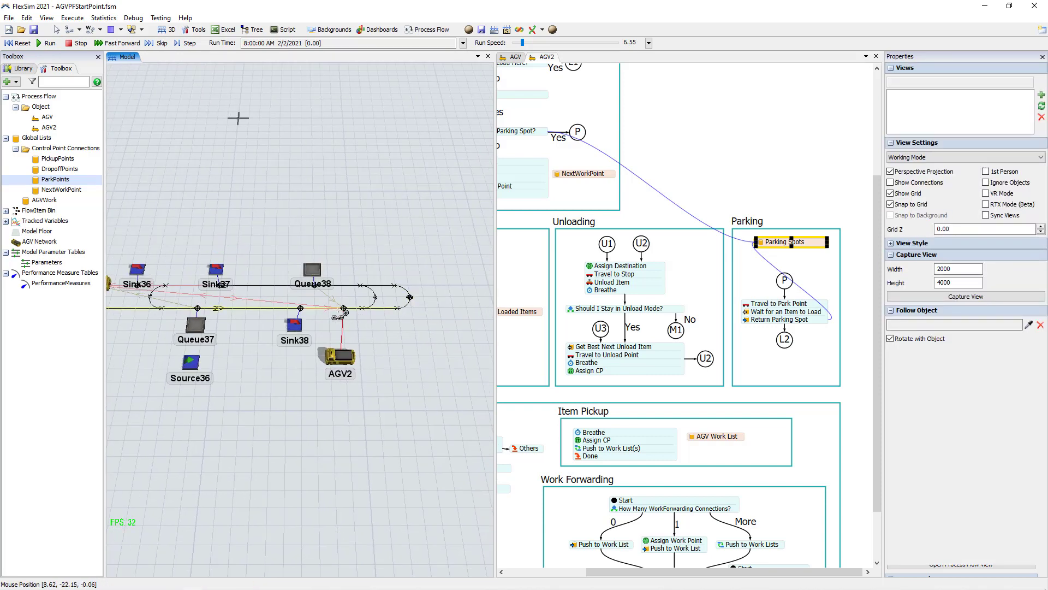
drag(344, 310, 410, 298)
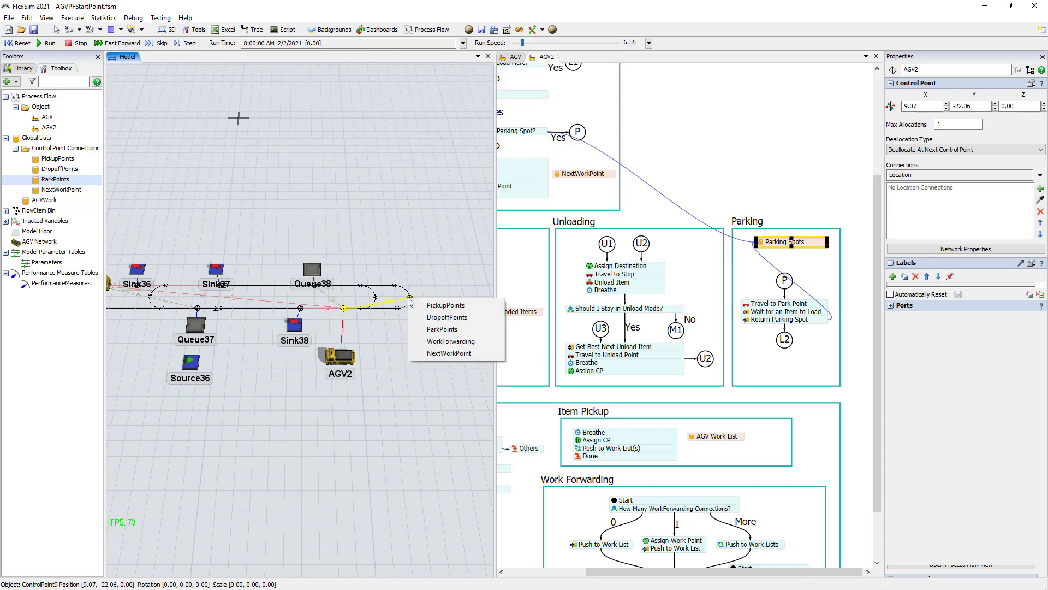
click(427, 329)
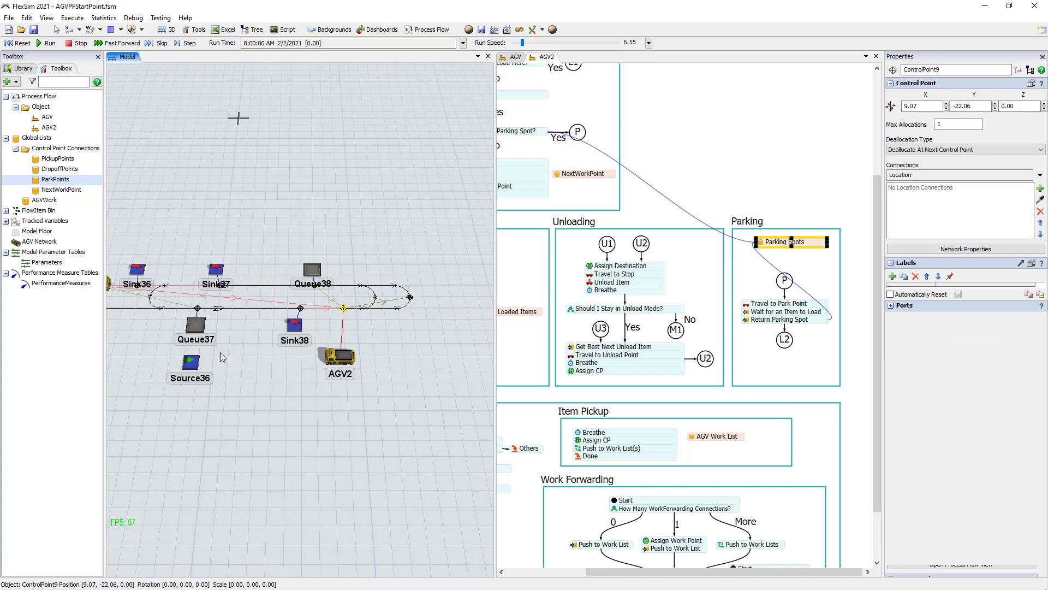
Move AGV1 off its control point and connect that point to the control point on the track's end curve near Queue36 as ParkPoints.
drag(221, 352, 413, 362)
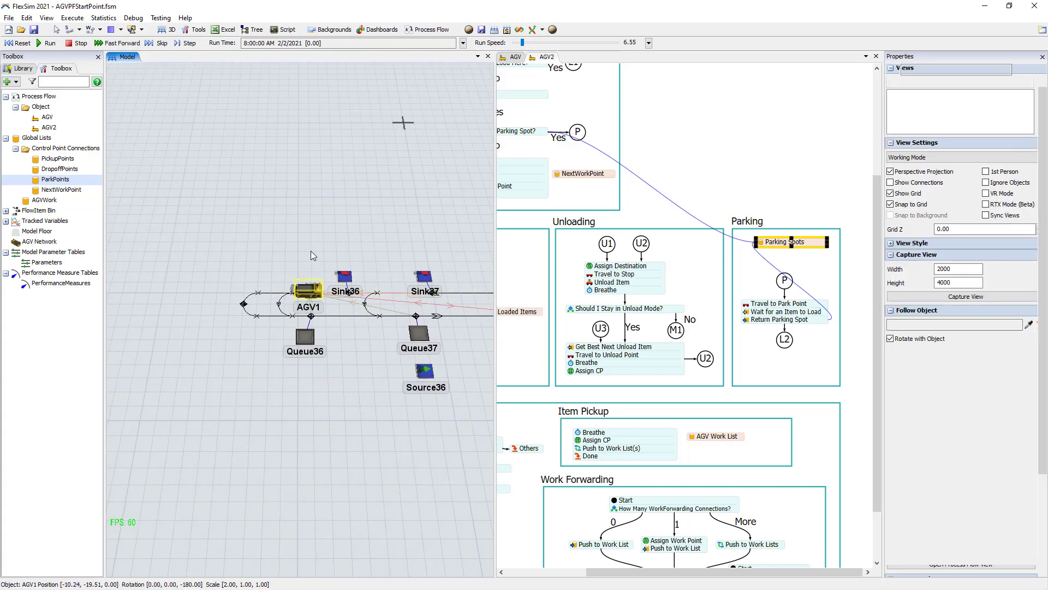
drag(309, 290, 310, 250)
key(a)
drag(308, 293, 243, 304)
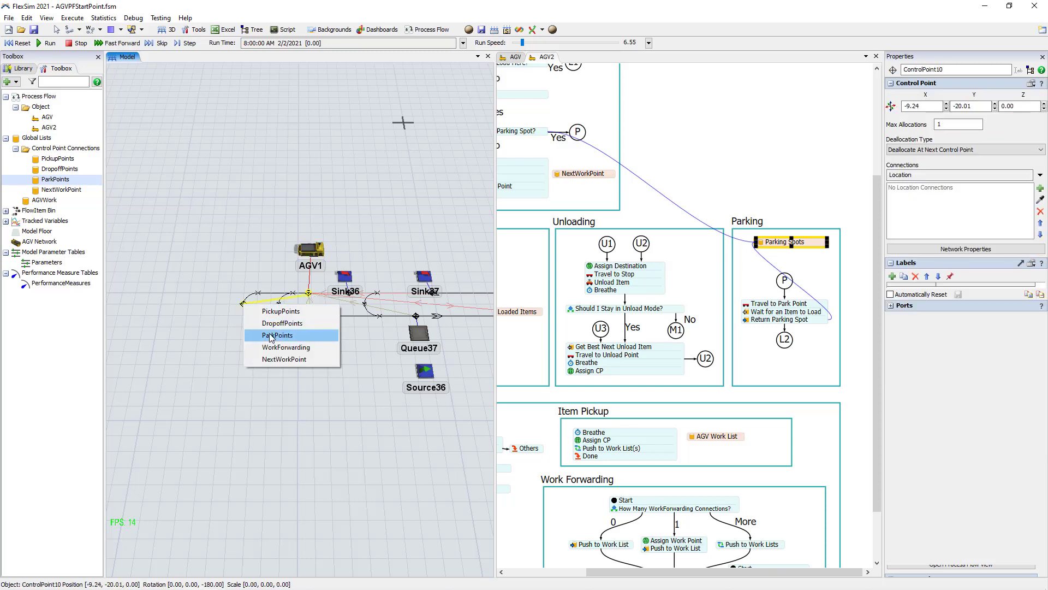
click(277, 334)
Delete the inner curved path located between Sink36 and Sink37 on the AGV track.
drag(356, 400, 199, 394)
drag(302, 418, 303, 436)
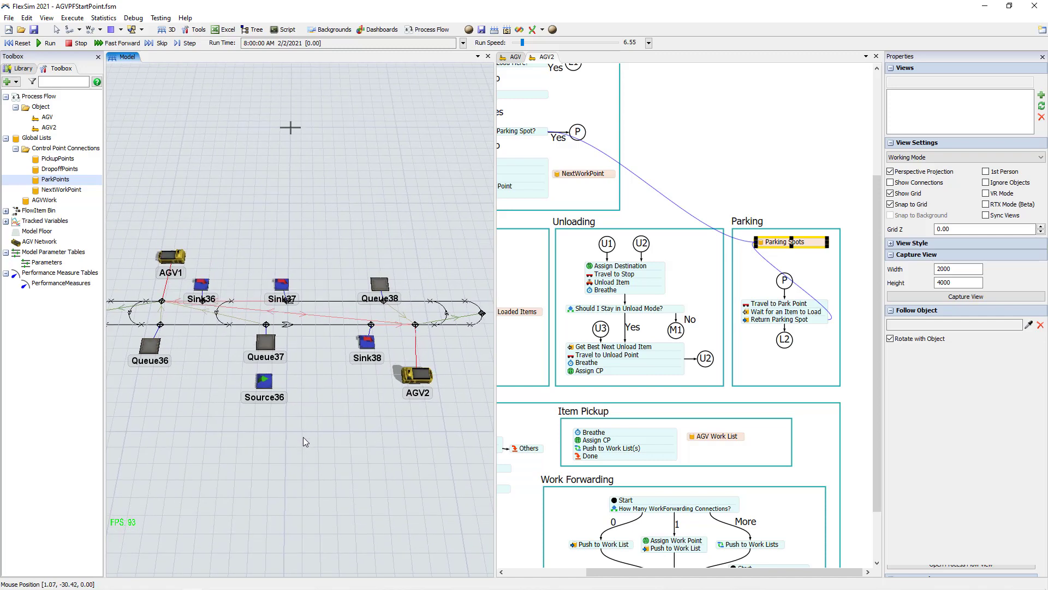
click(220, 324)
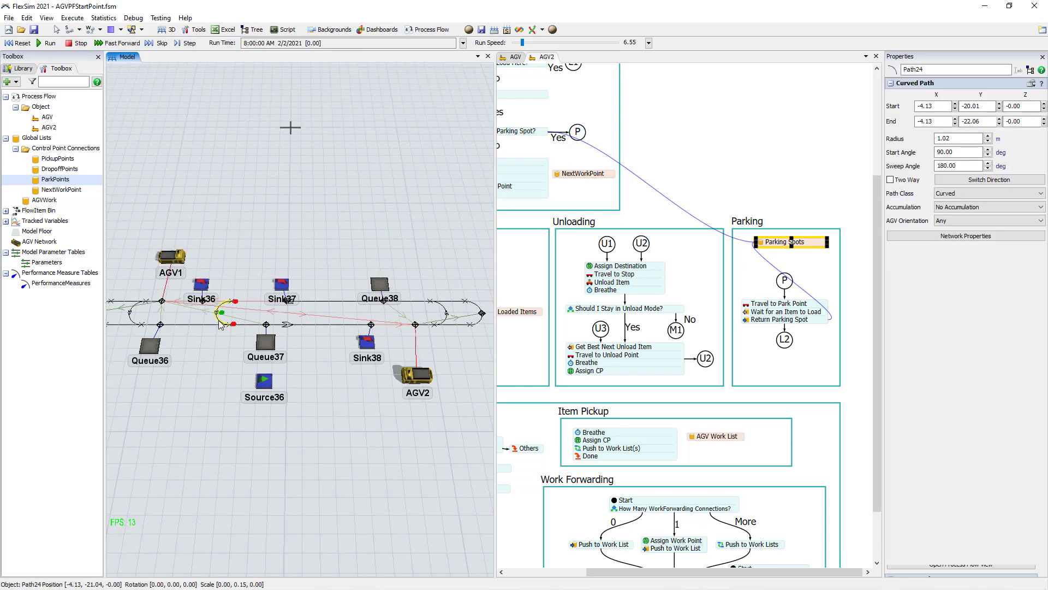
key(Delete)
click(208, 364)
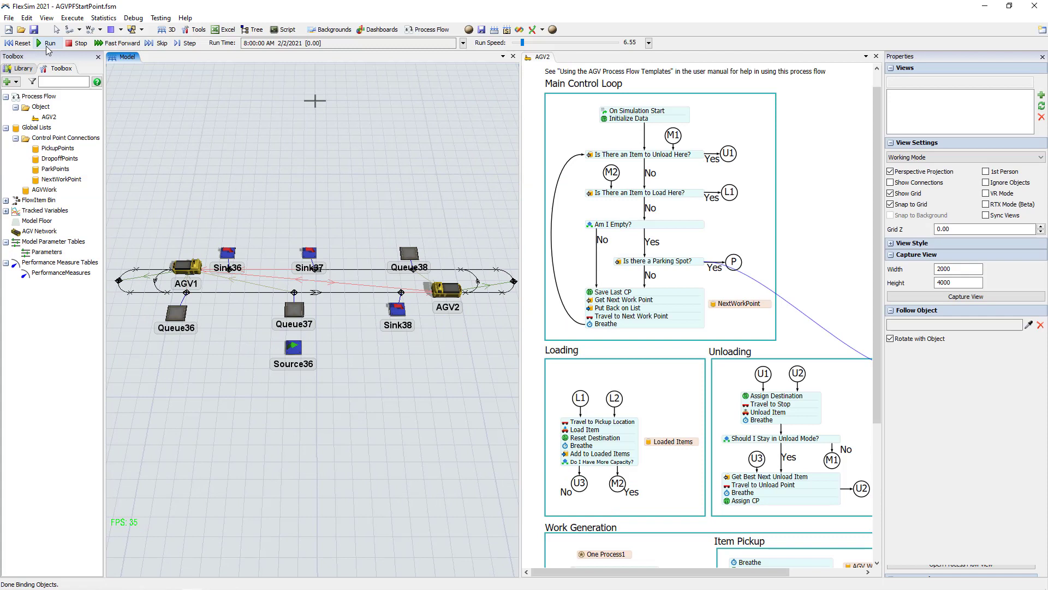
Run the simulation and examine how the AGVs travel to their park points and wait for an item in the Parking section.
click(48, 45)
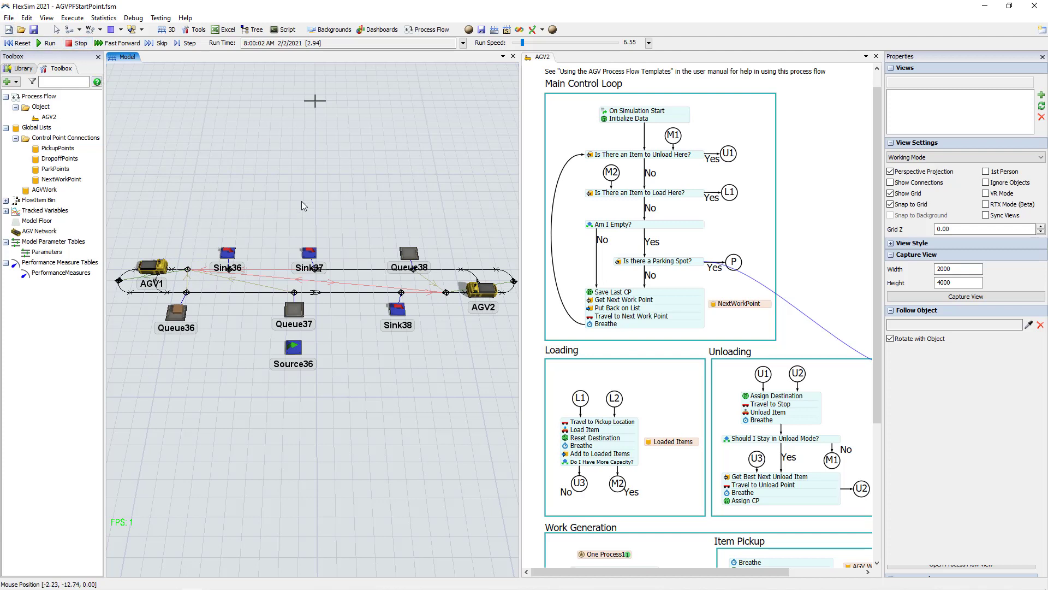
click(632, 119)
click(734, 262)
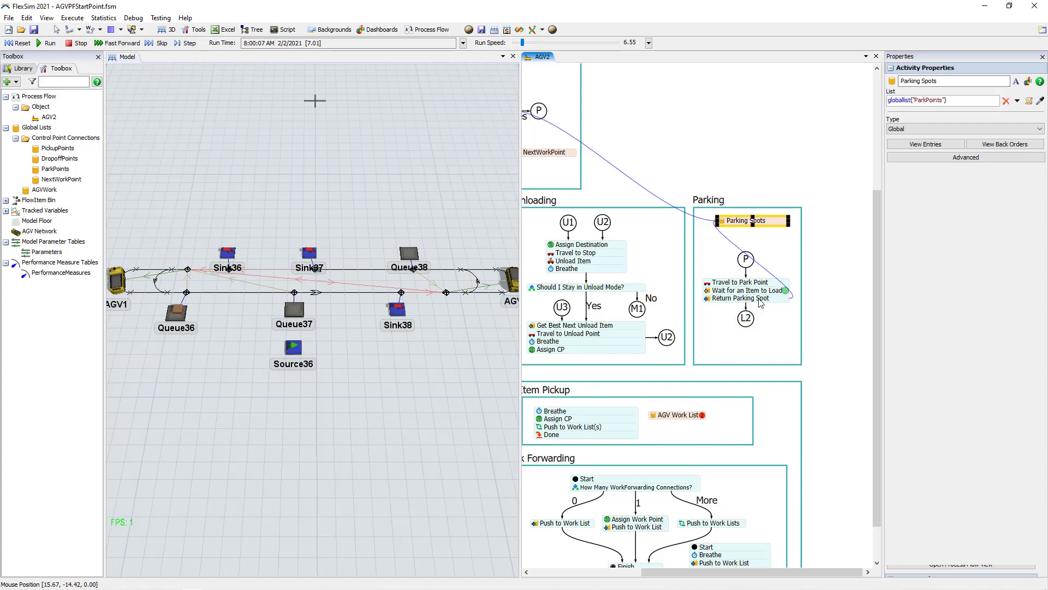
click(187, 272)
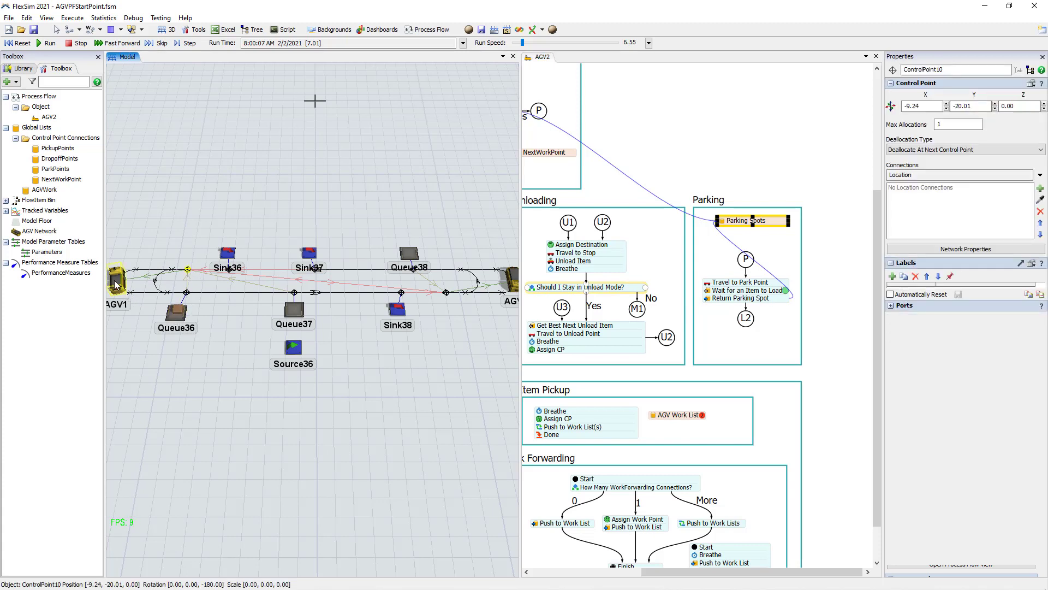
Resume the simulation and watch both AGVs deliver items and return to parking around the whole track.
click(48, 44)
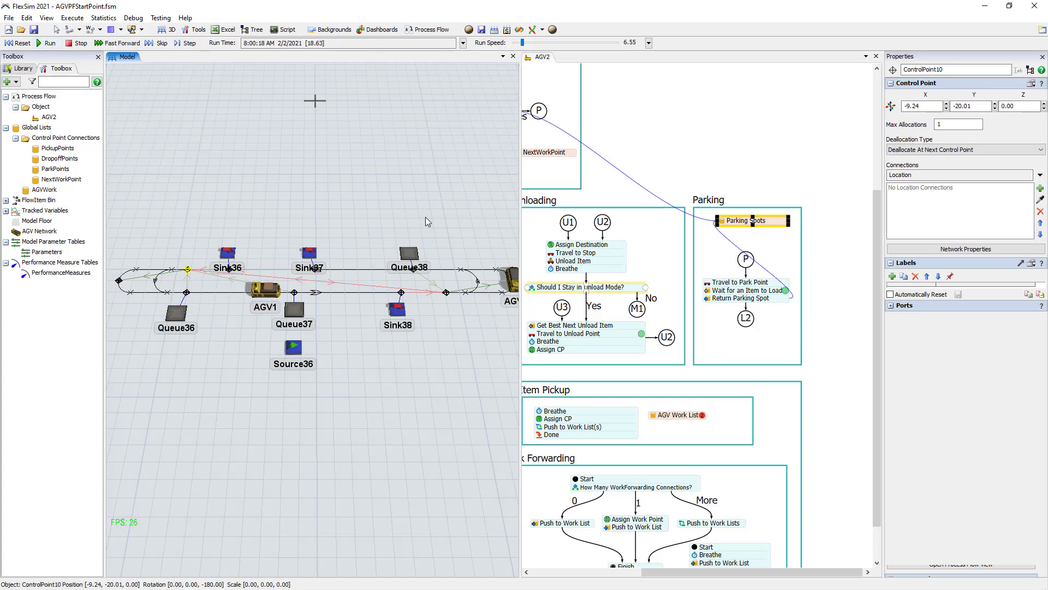
drag(454, 219, 434, 220)
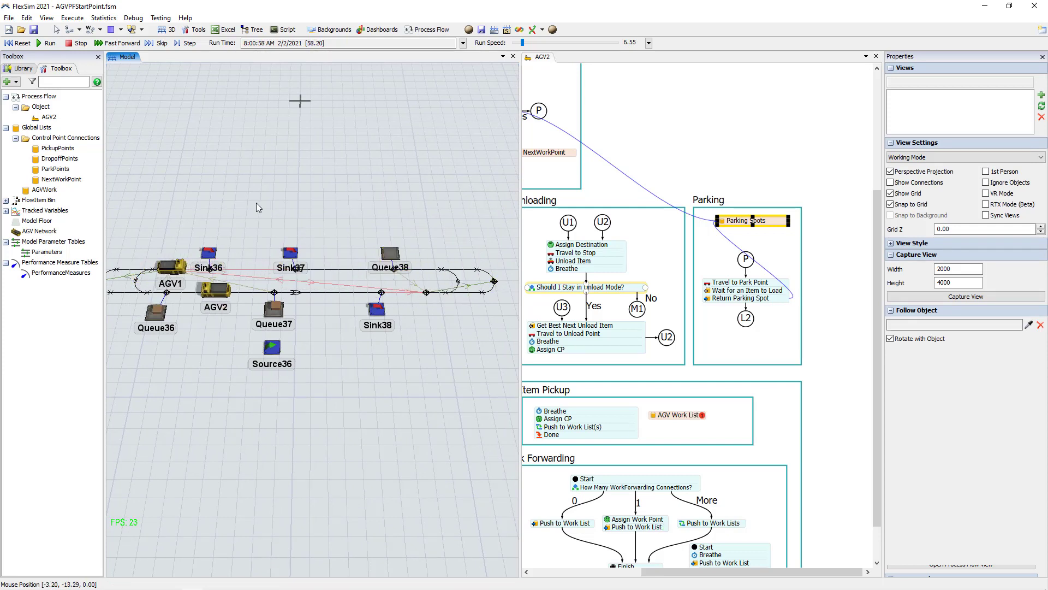
drag(256, 202, 234, 198)
scroll(234, 200, down, 2)
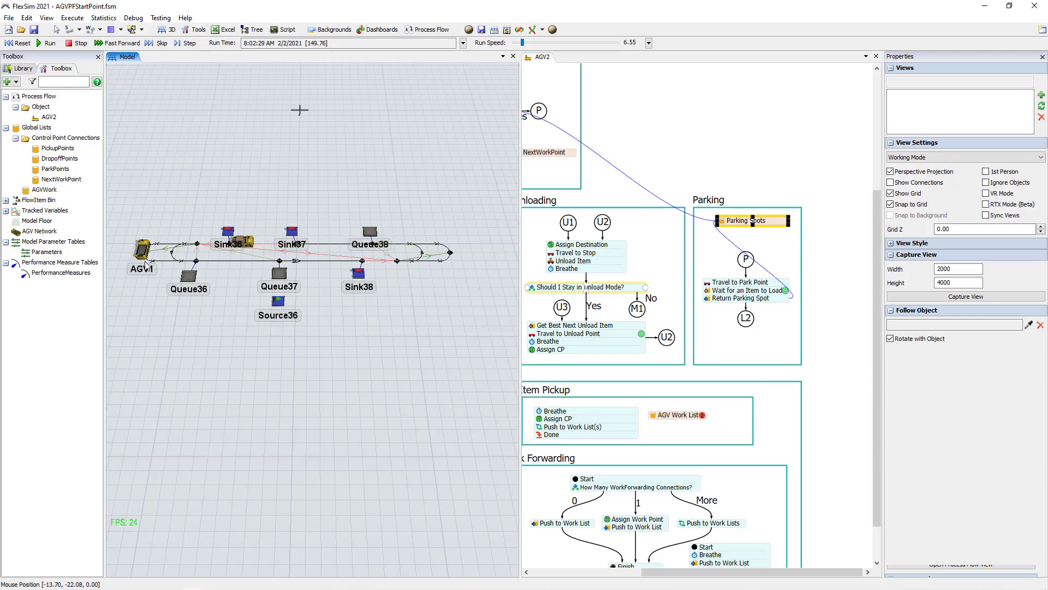
Watch the AGVs return to their park points, stop the simulation, and review the full AGV with Basic Parking flow beside the whole track.
scroll(277, 389, up, 3)
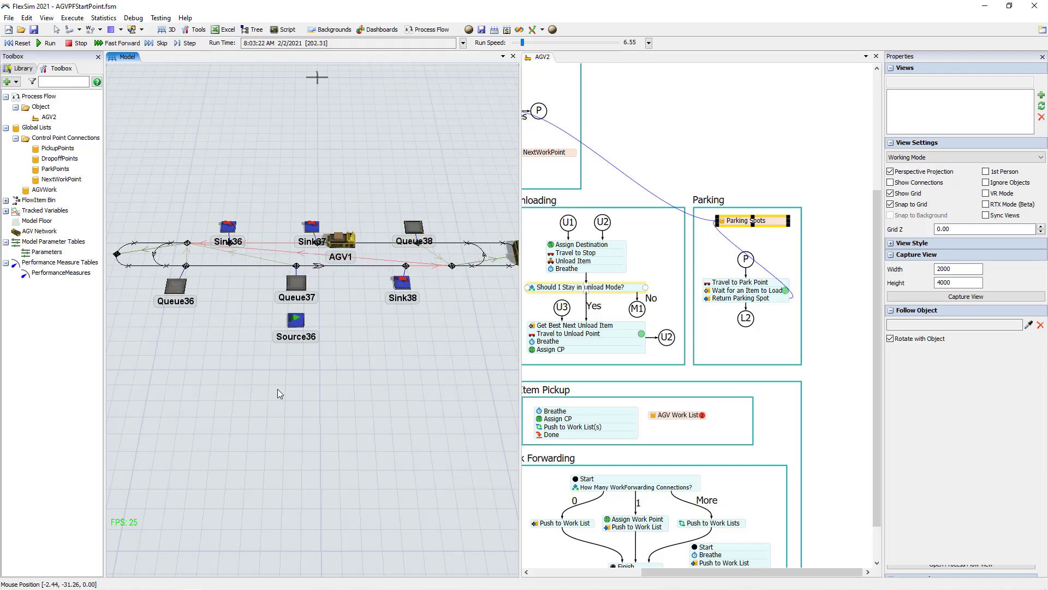
click(82, 45)
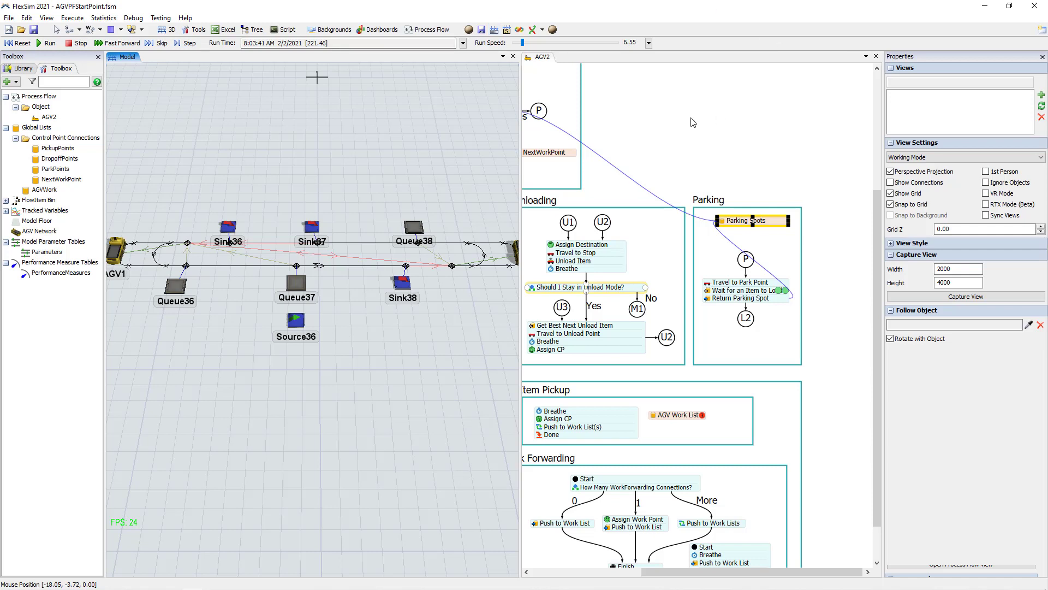
scroll(724, 232, down, 4)
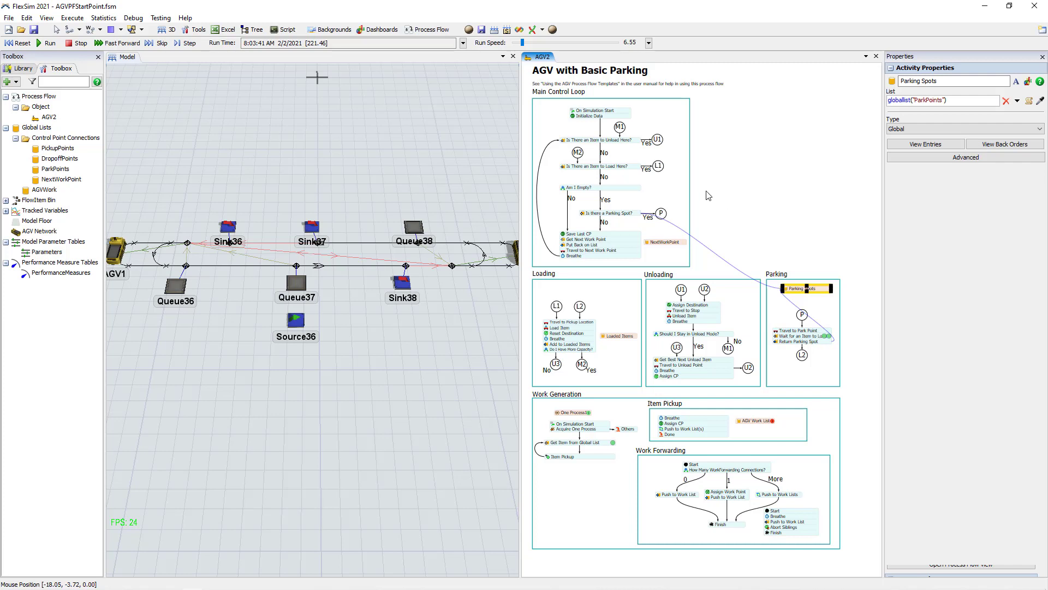
click(460, 139)
scroll(456, 143, down, 3)
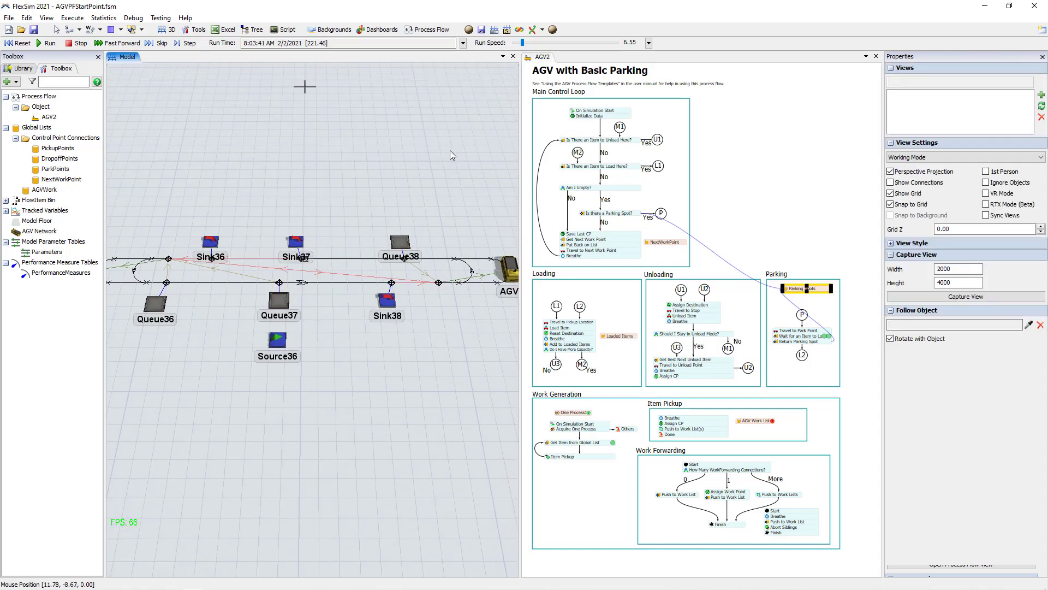
drag(450, 150, 448, 187)
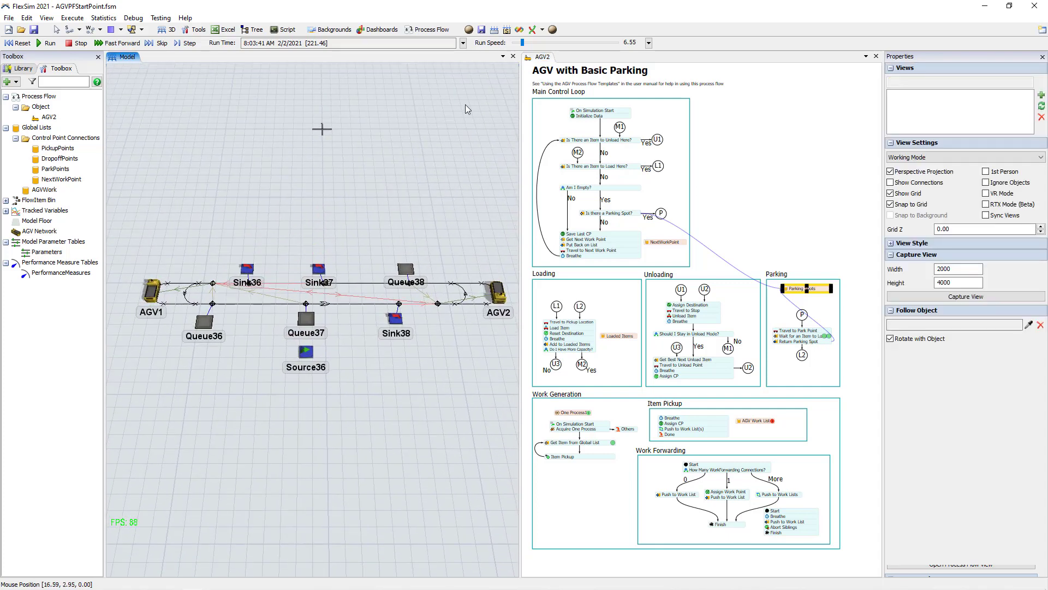
Add an object process flow from the AGV with Heuristic Parking template.
click(423, 32)
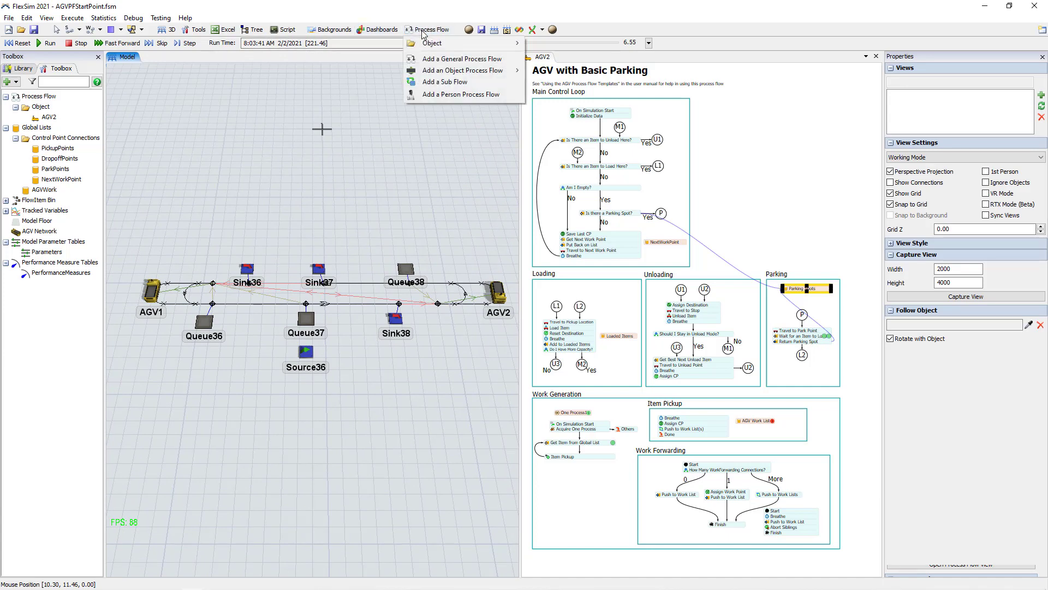
mouse_move(428, 74)
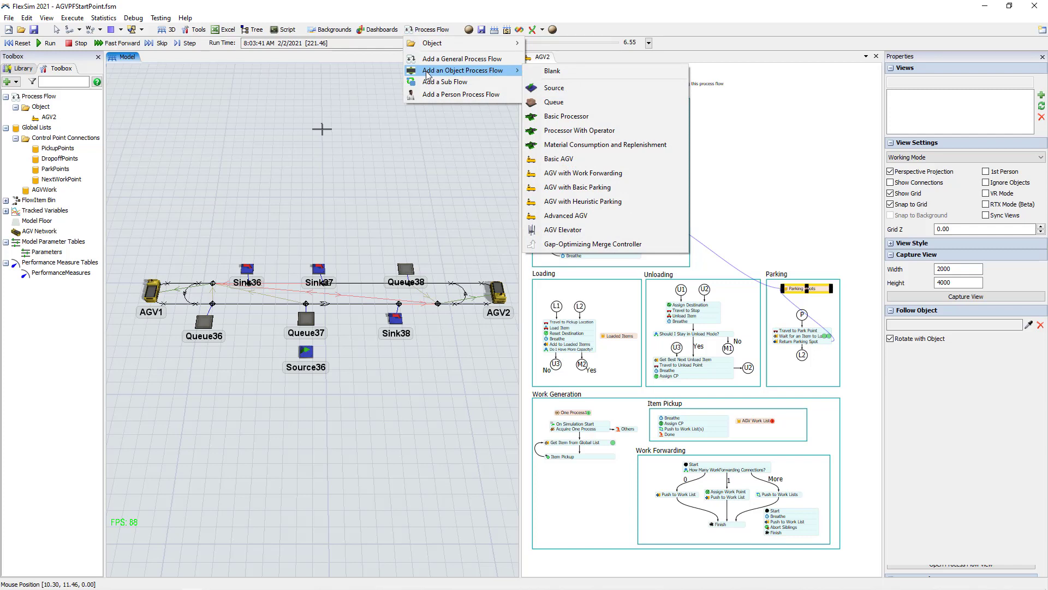
click(594, 206)
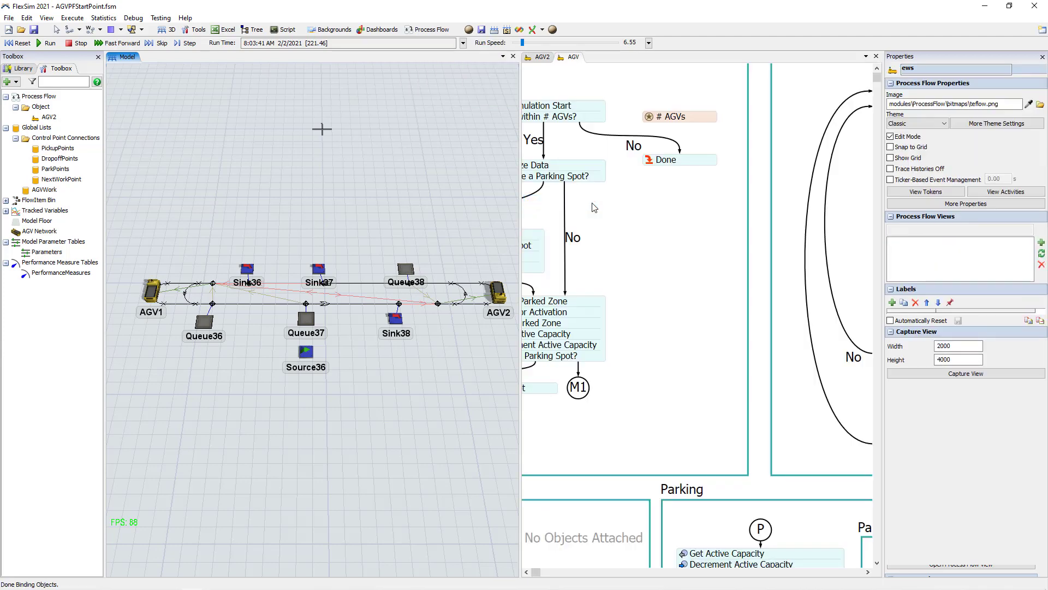
Examine the heuristic parking flow's Simulation Startup, Parking and Main Control Loop sections, including the battery check and parking decisions.
scroll(676, 249, down, 3)
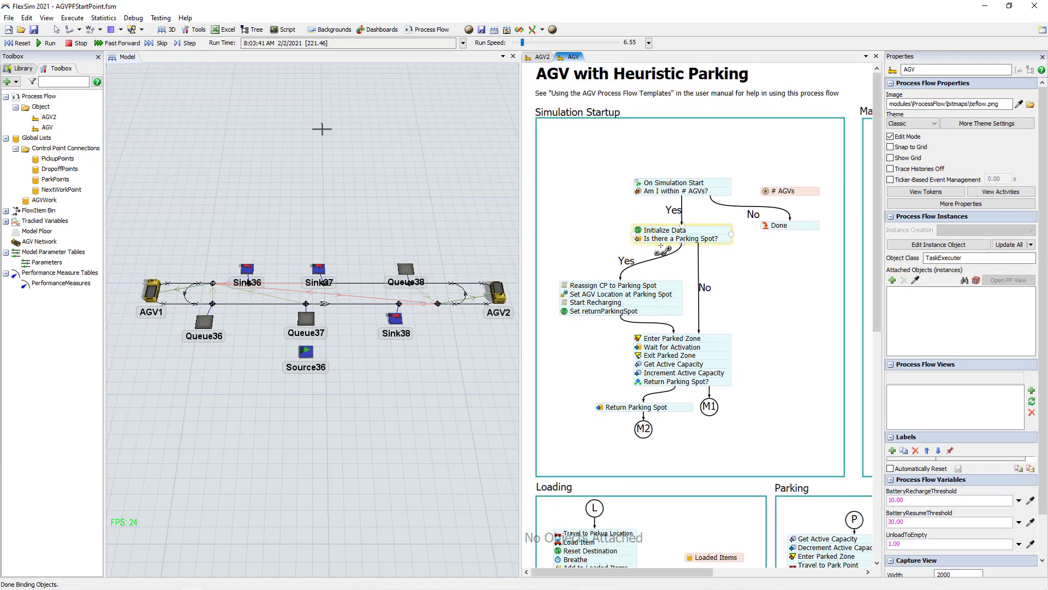
drag(733, 294, 738, 276)
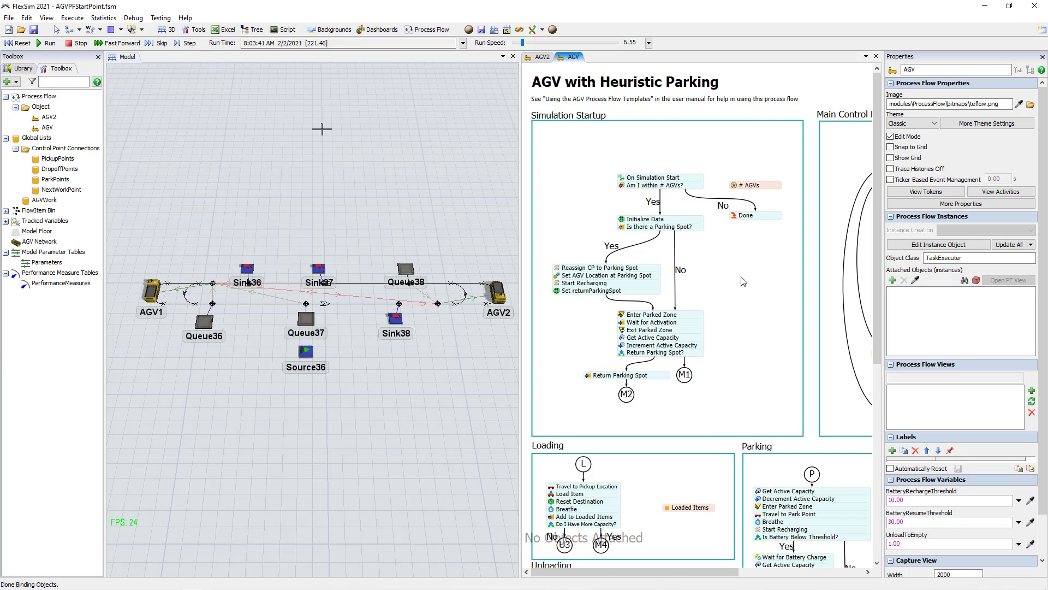
scroll(739, 257, down, 1)
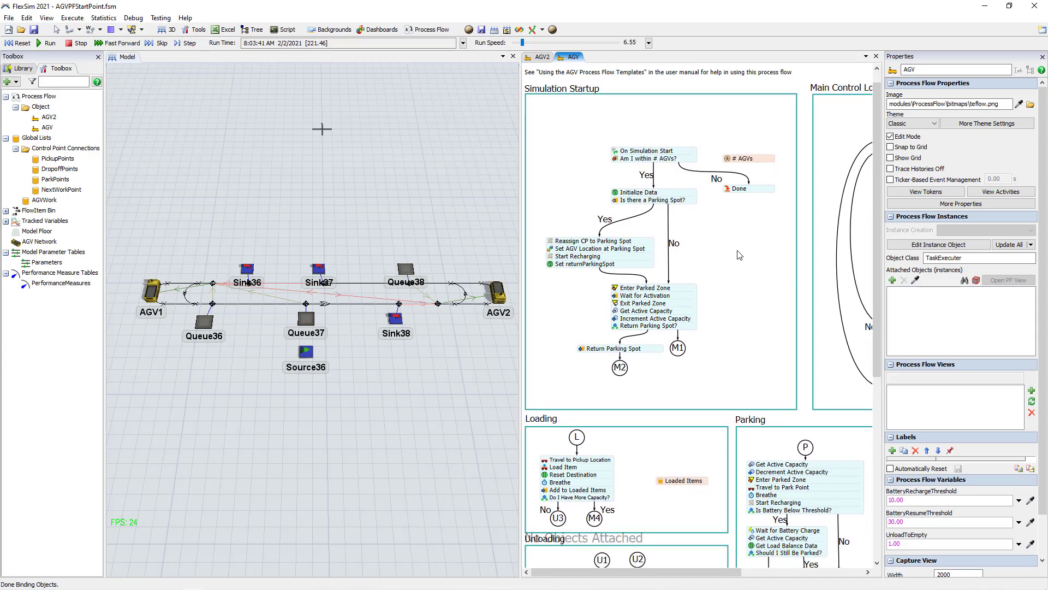
scroll(739, 253, down, 1)
drag(749, 288, 729, 194)
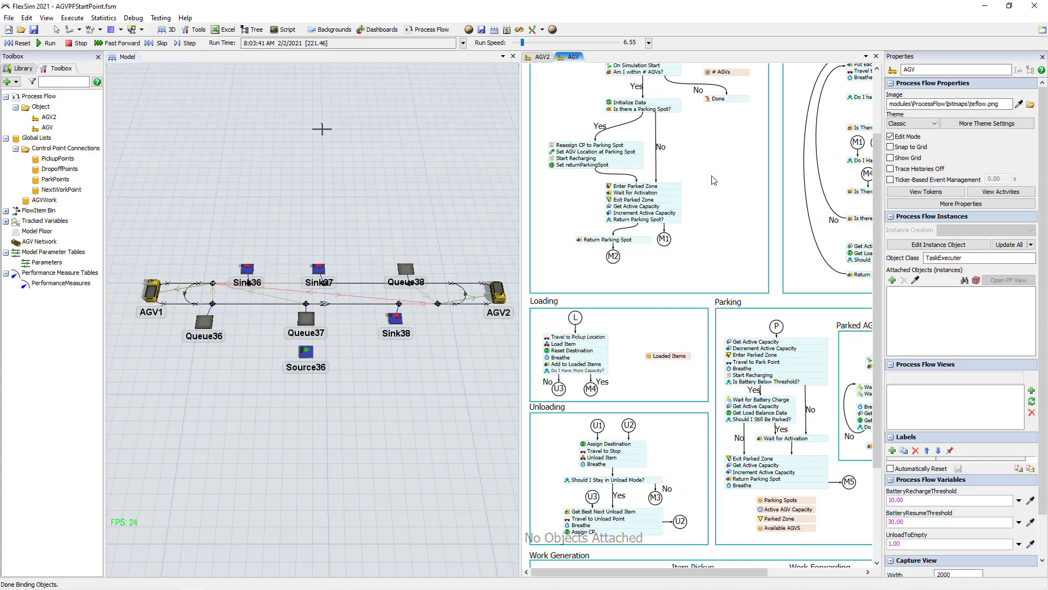
drag(725, 176, 635, 241)
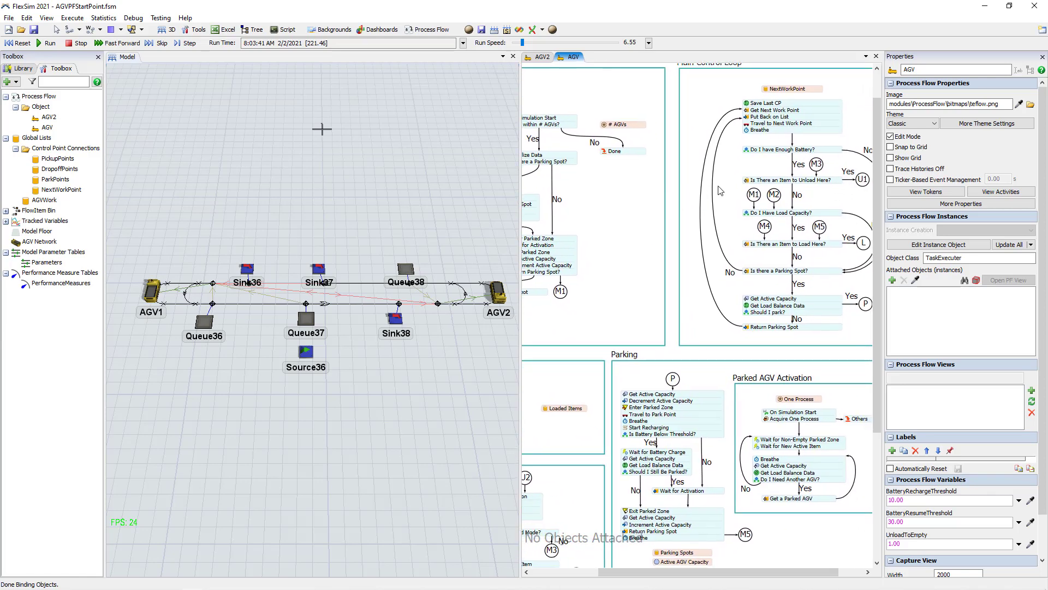
drag(745, 167, 663, 168)
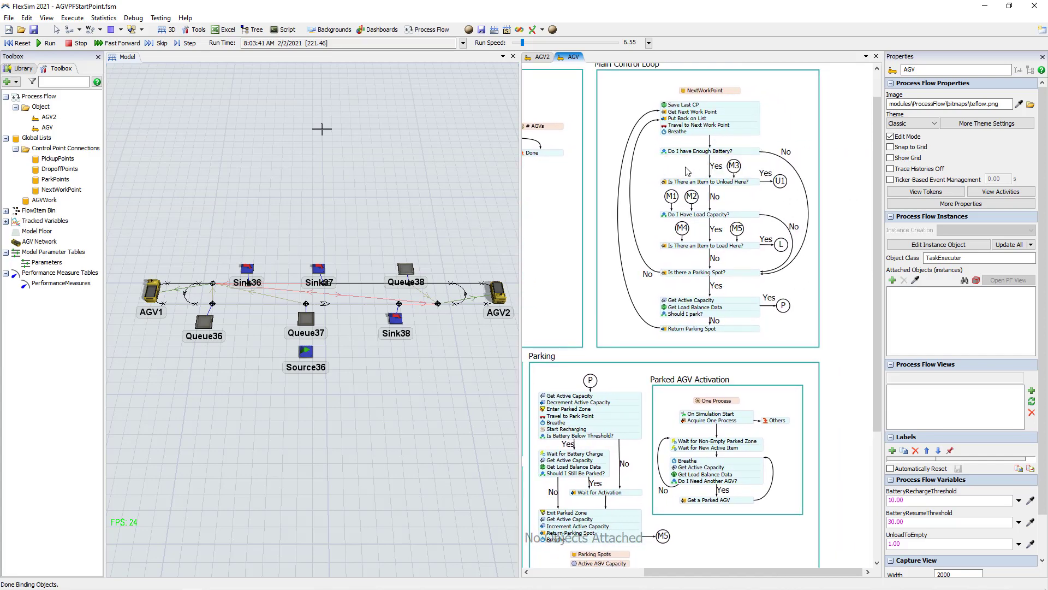
drag(677, 172, 681, 165)
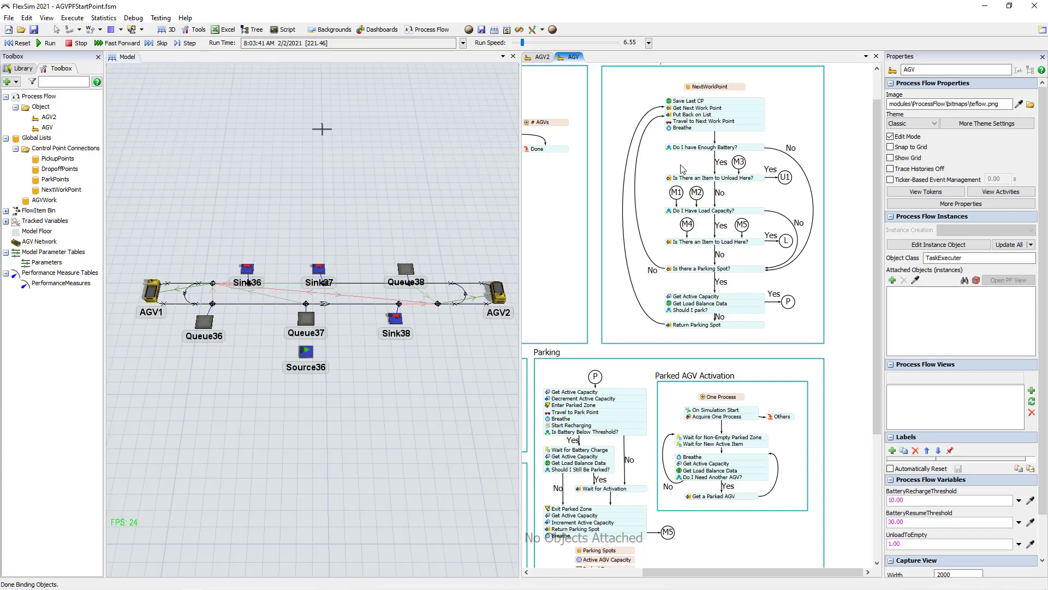
drag(681, 168, 661, 174)
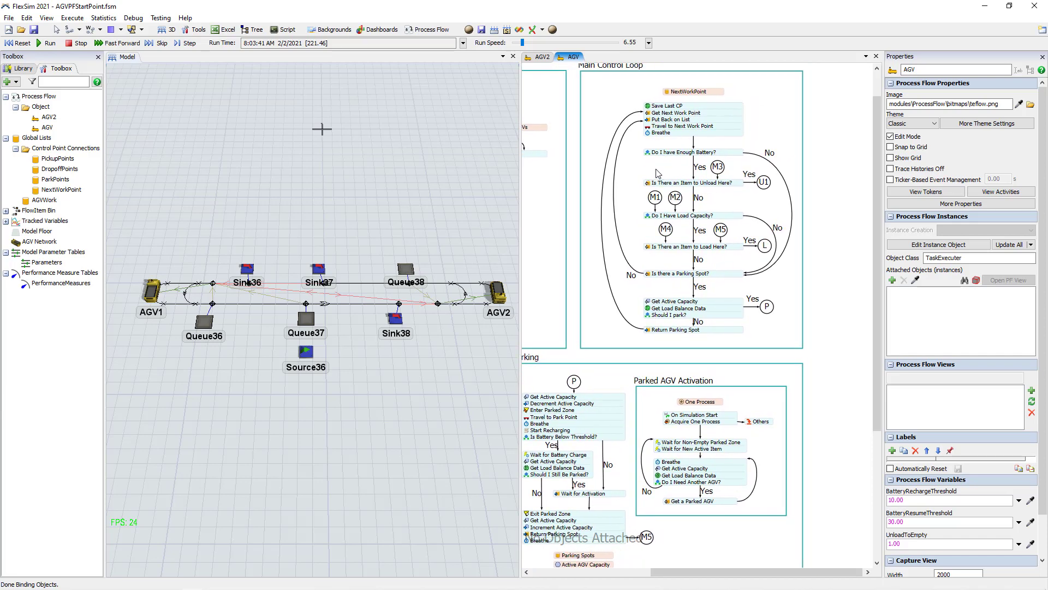
click(690, 151)
click(646, 161)
Try adding a Control Point One-Way connection named RechargePoints to the AGV Network's control point connections and discard the change.
click(54, 182)
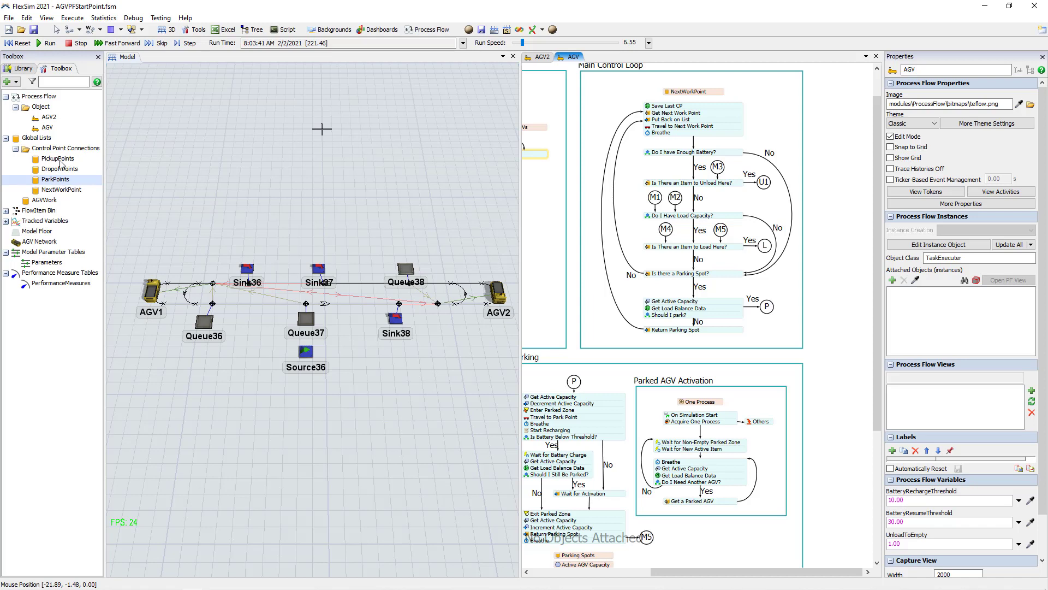
double_click(35, 242)
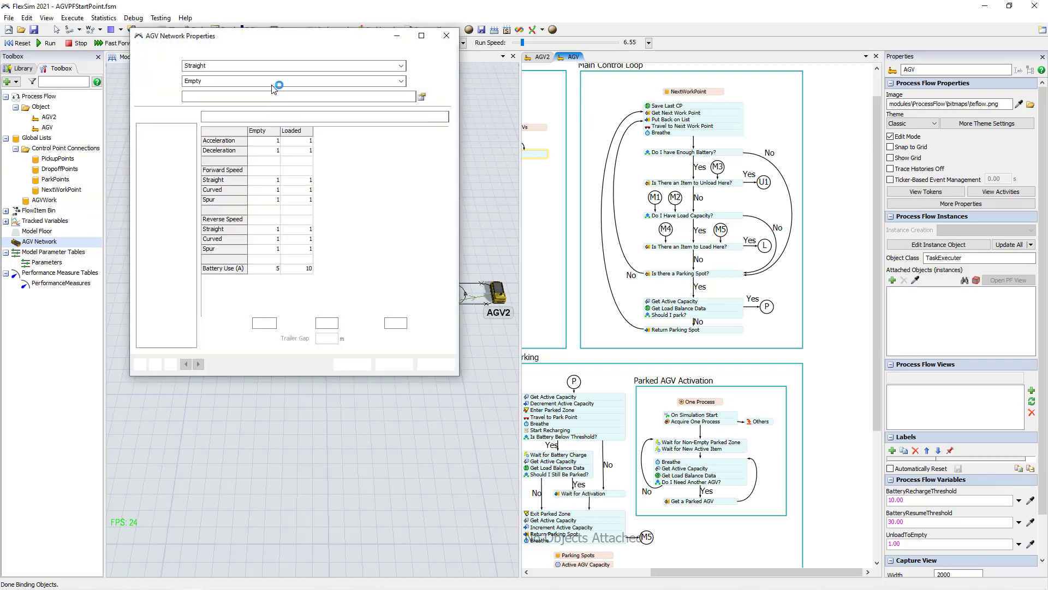
click(203, 51)
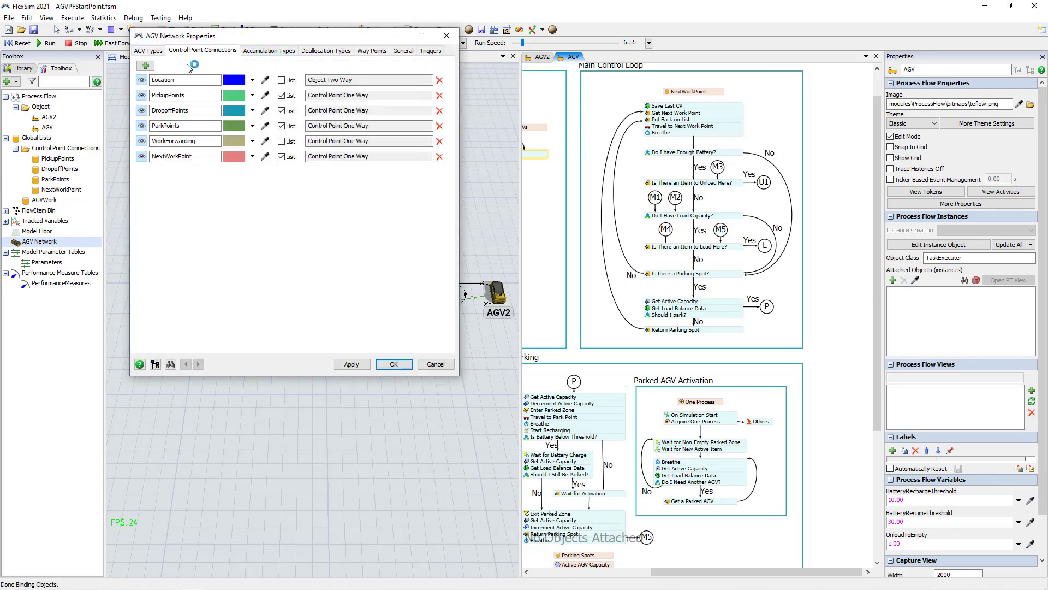
click(145, 66)
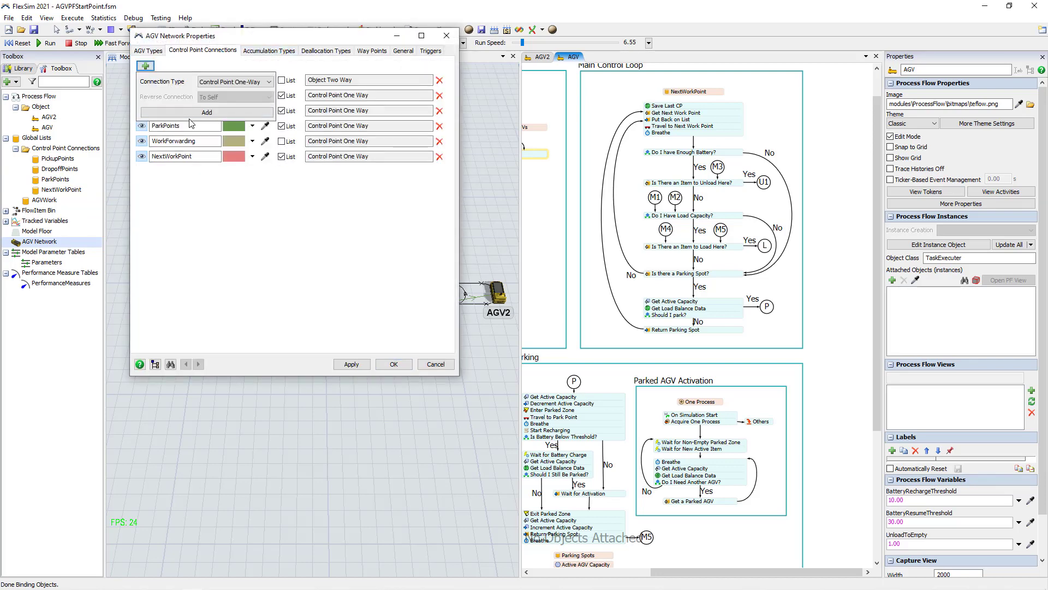
click(226, 84)
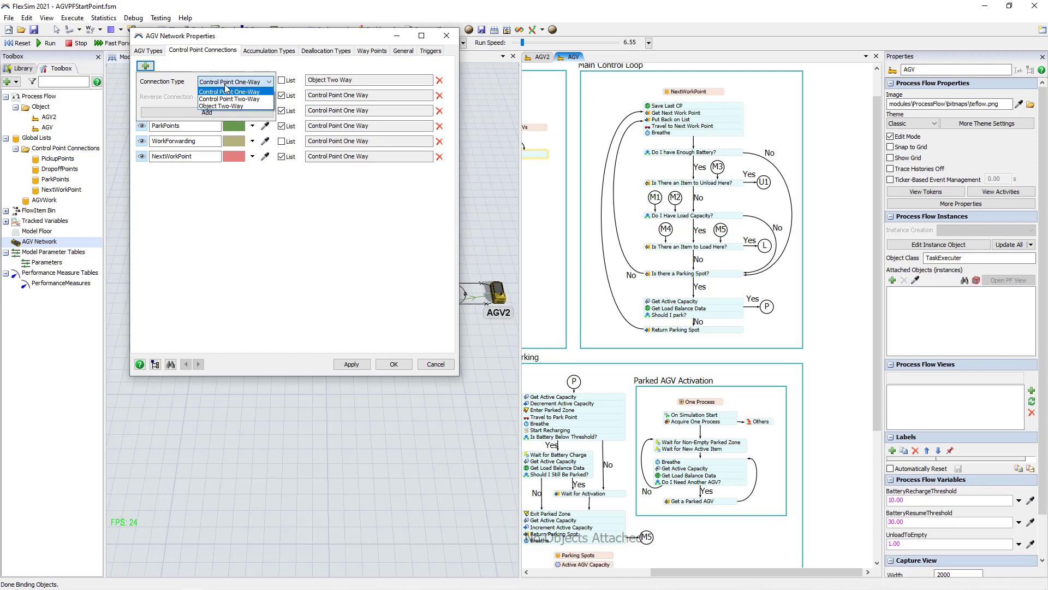
click(228, 92)
click(207, 113)
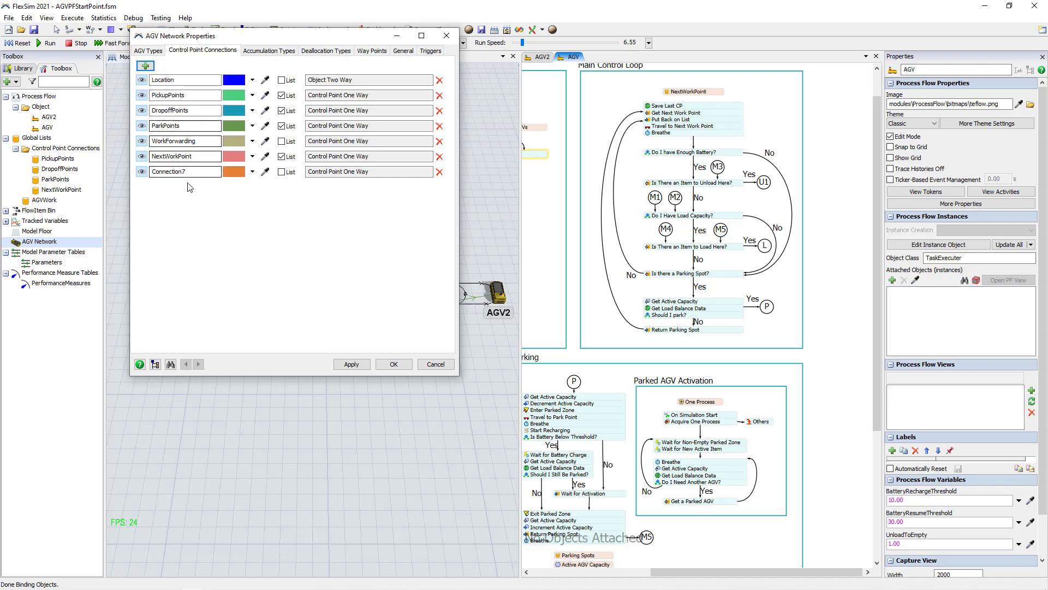
double_click(169, 171)
text(Rec)
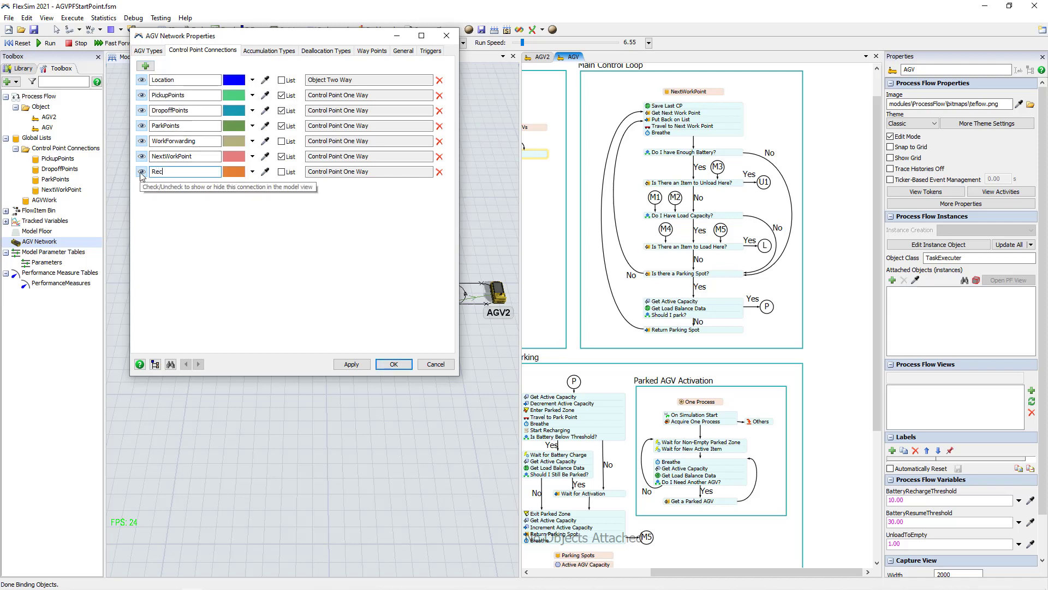
text(hargePoints)
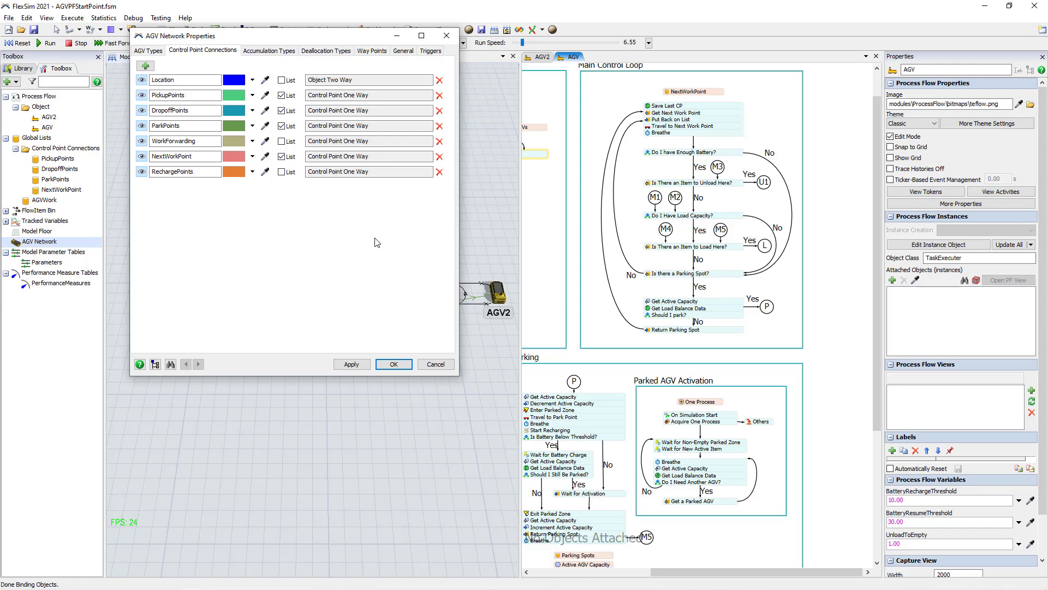
click(435, 365)
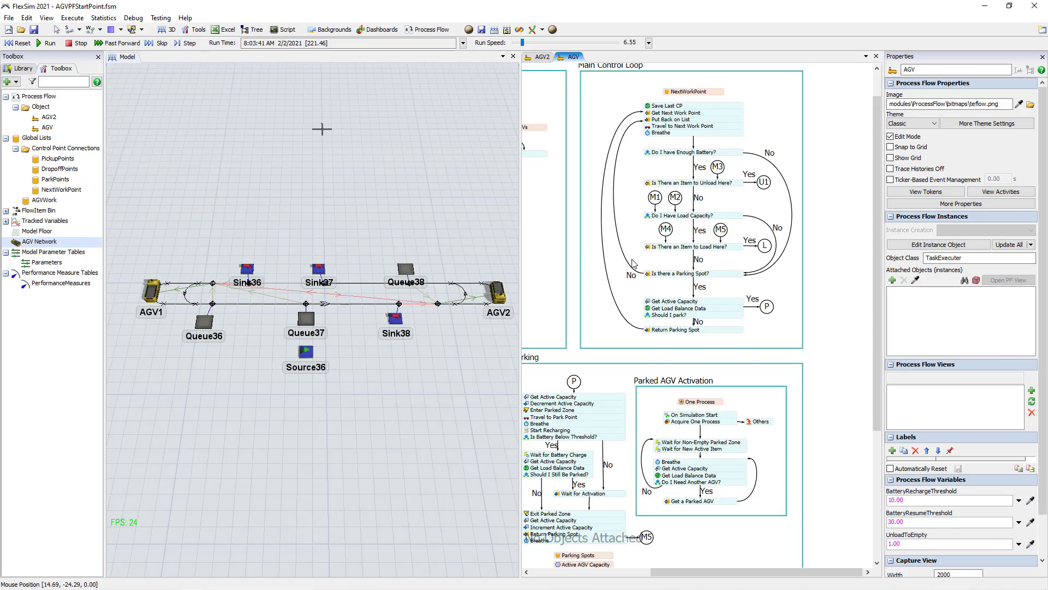
Add an object process flow from the Advanced AGV template.
drag(633, 264, 629, 258)
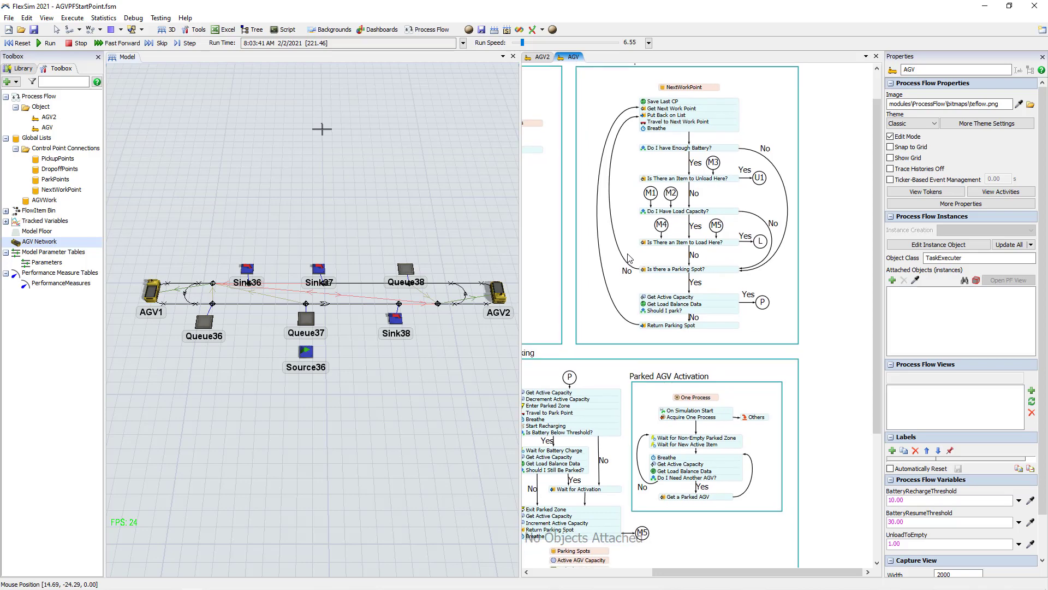
drag(623, 232, 636, 252)
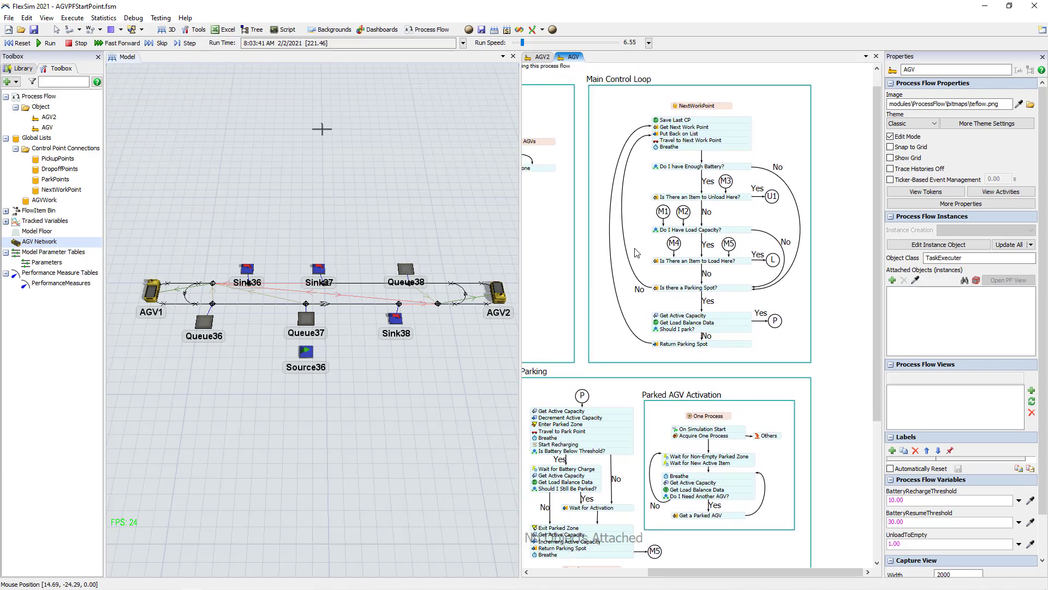
click(421, 30)
mouse_move(431, 72)
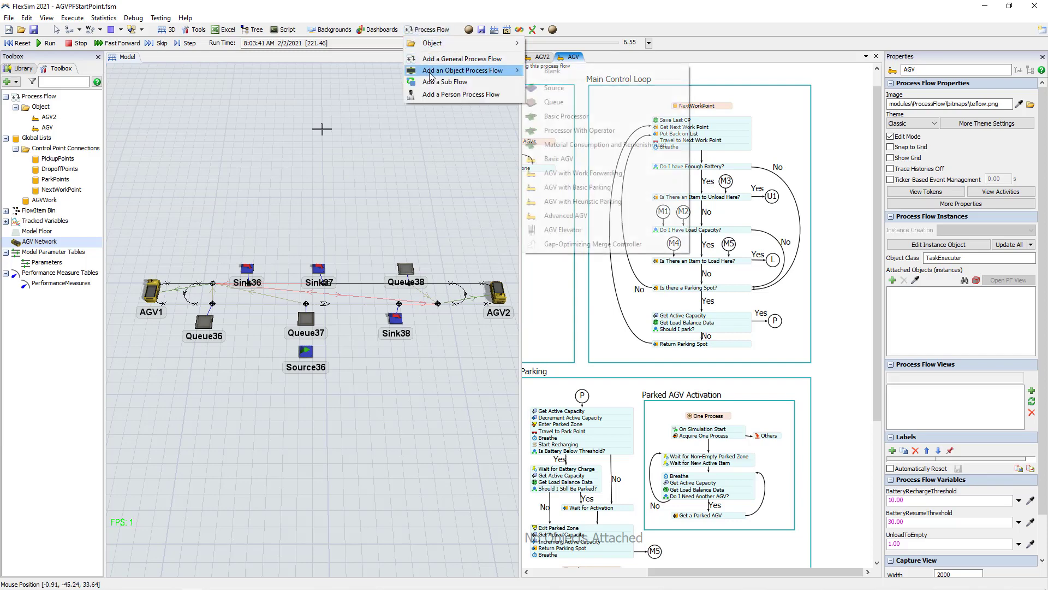
click(566, 216)
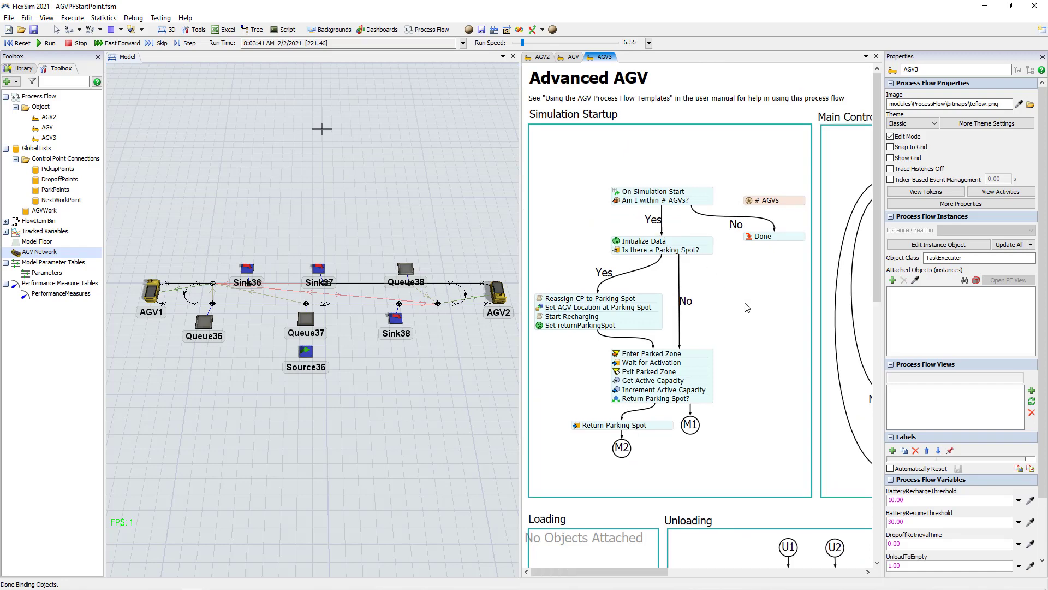
Examine the Advanced AGV flow's overall layout, its Loading section, and the dropoff point logic in its Unloading section.
scroll(737, 304, down, 3)
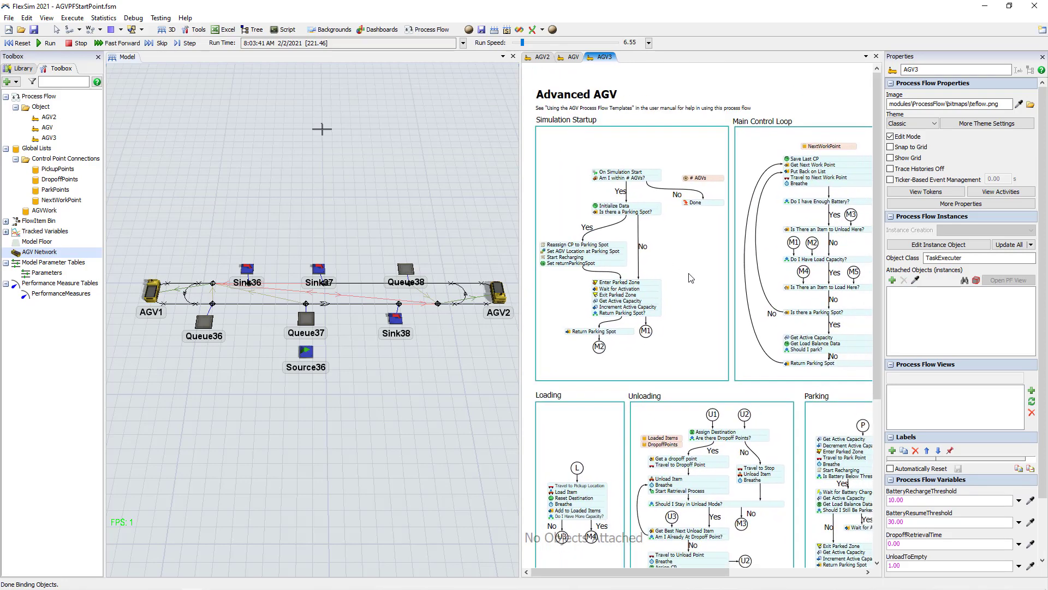
scroll(687, 274, down, 3)
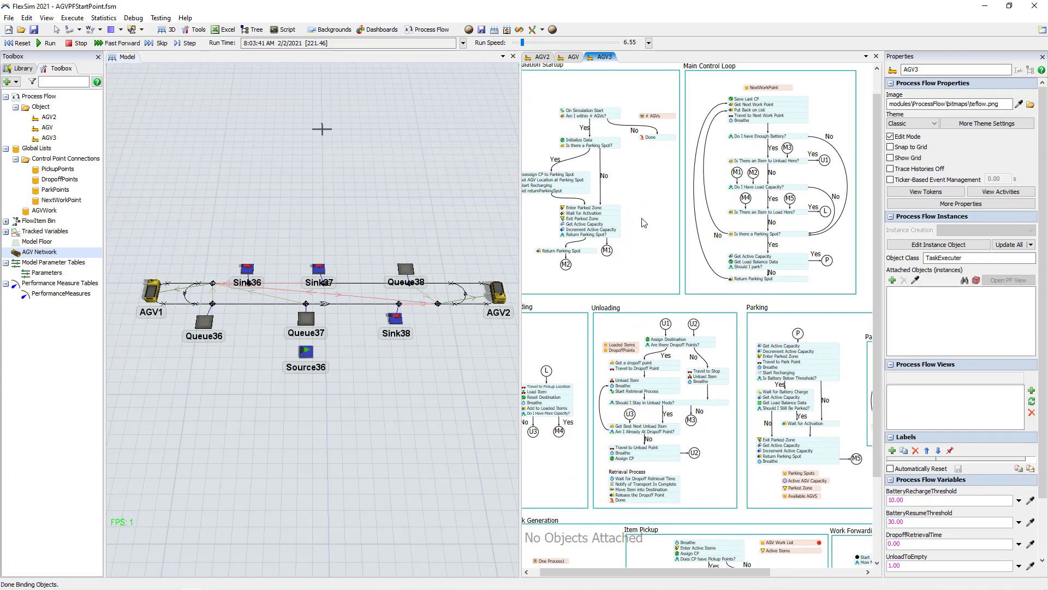
scroll(643, 223, down, 3)
scroll(636, 197, up, 2)
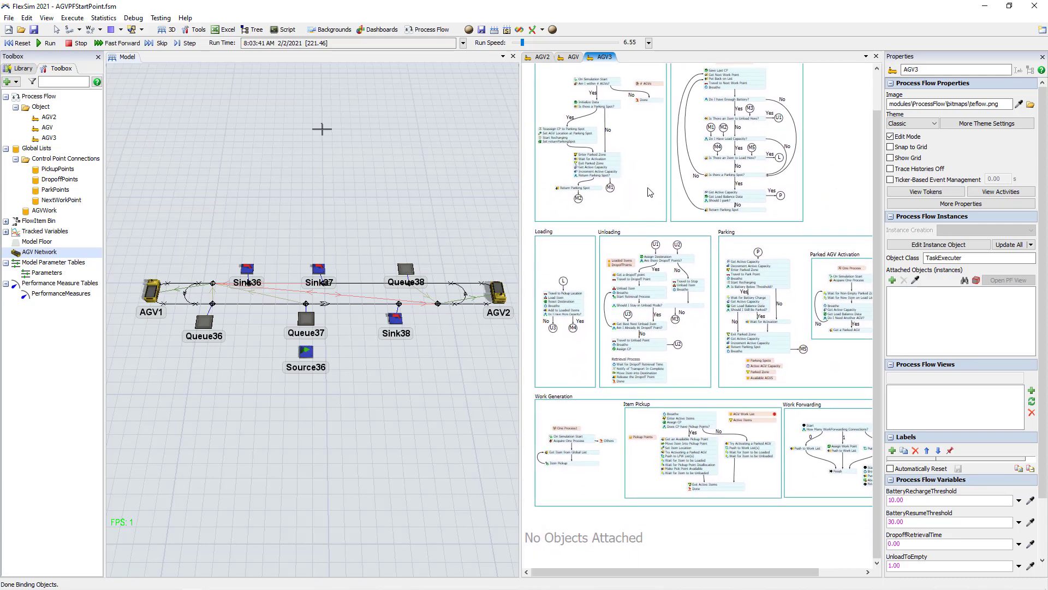
scroll(636, 195, up, 2)
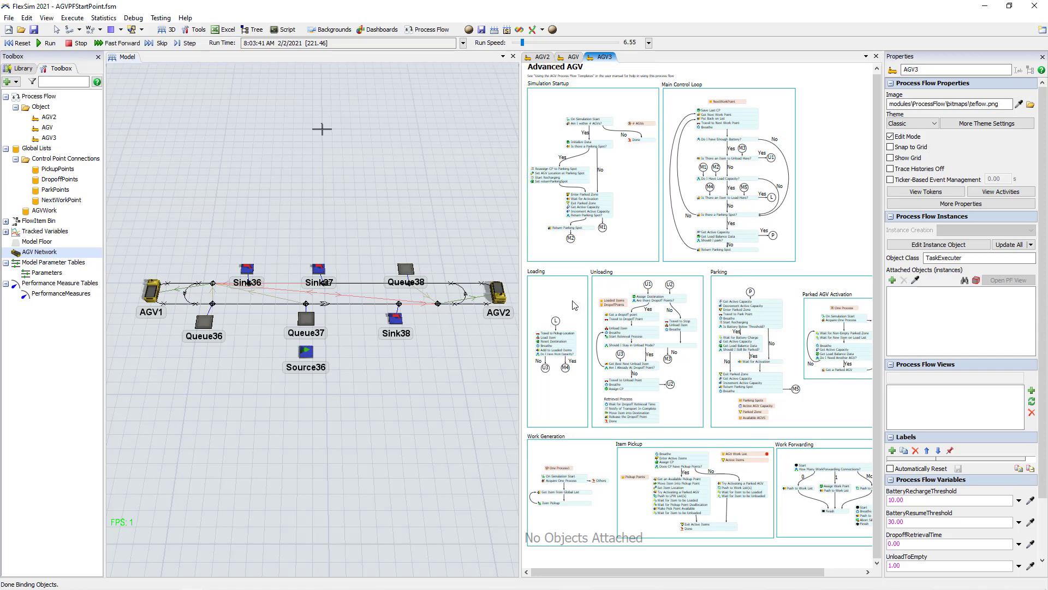
drag(572, 306, 618, 260)
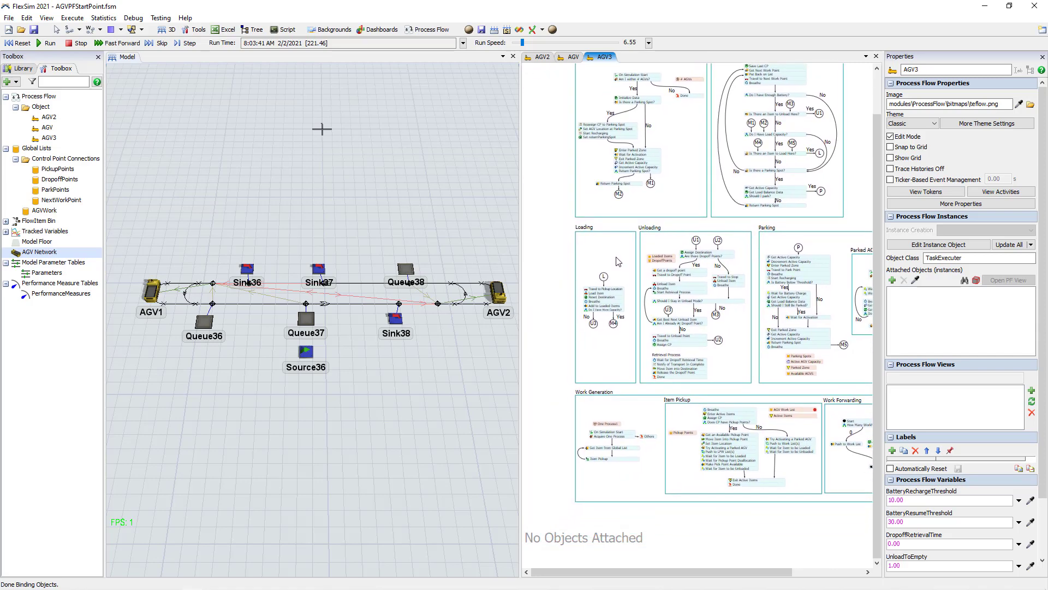
scroll(617, 260, up, 3)
scroll(617, 261, up, 1)
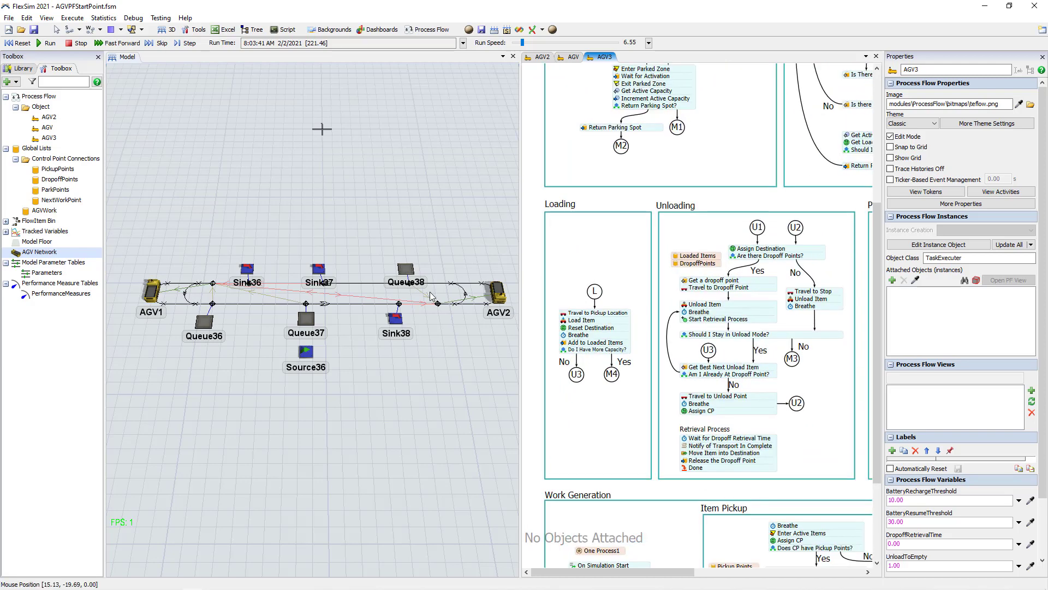
Move Sink37 farther away from the upper AGV path, to about X -0.31, Y -15.
click(213, 304)
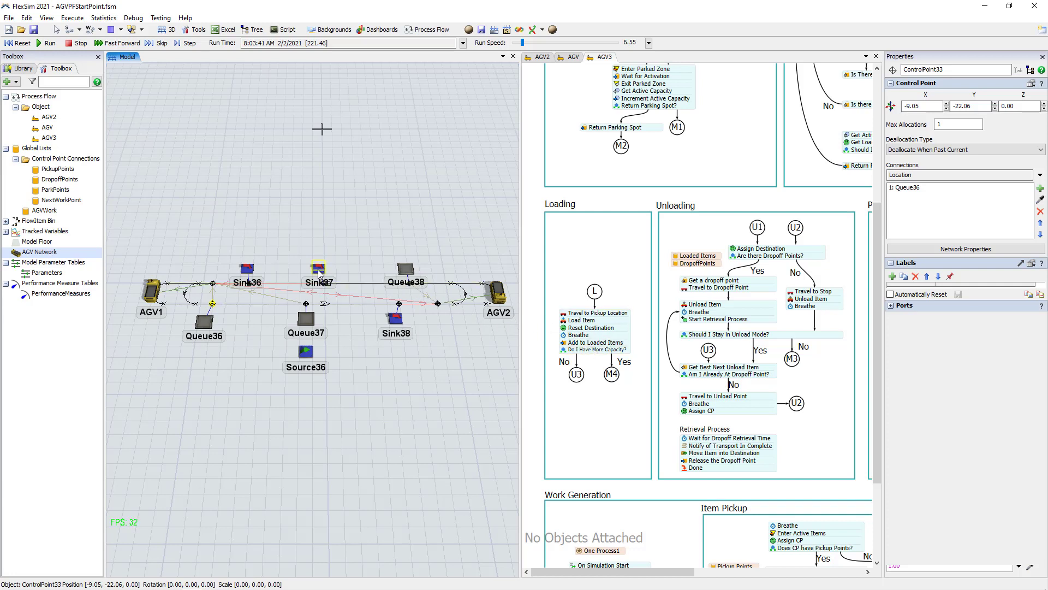
drag(320, 273, 328, 244)
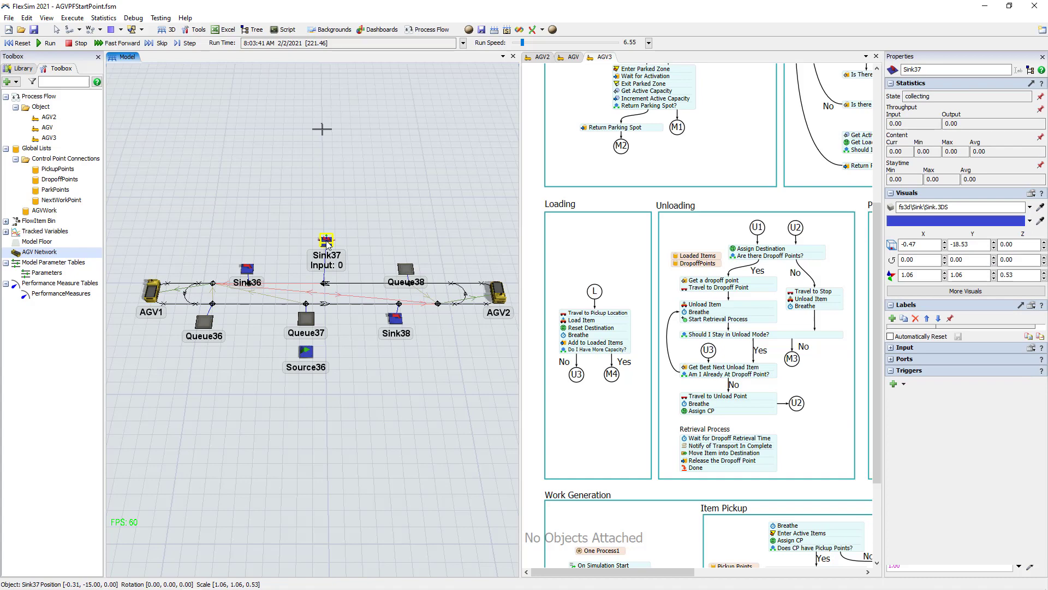
click(324, 288)
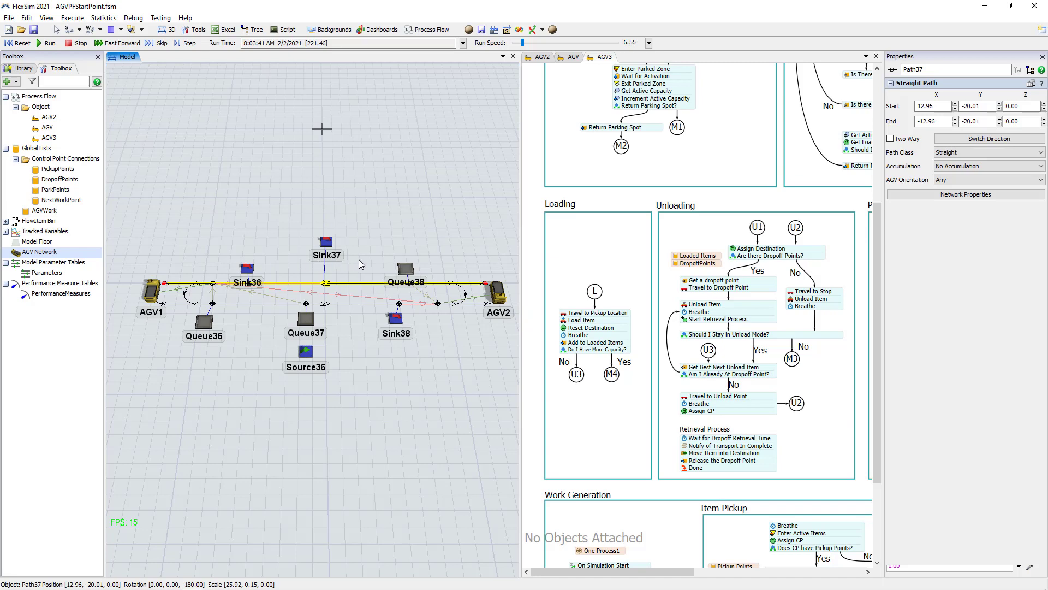
Examine the Advanced AGV flow's Simulation Startup section and overall layout, and review the available object process flow templates.
click(577, 289)
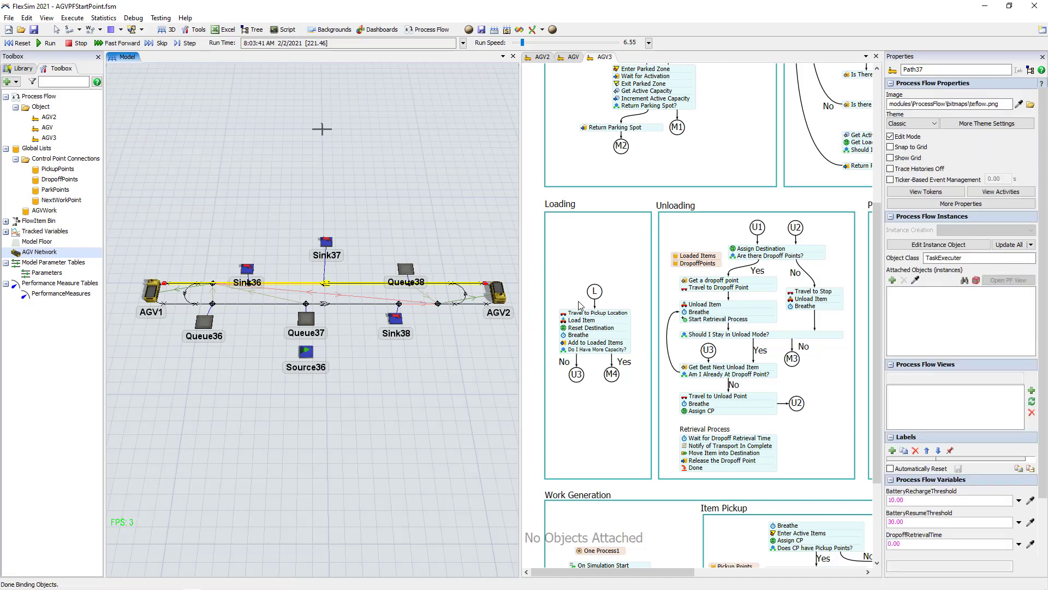
scroll(578, 300, down, 2)
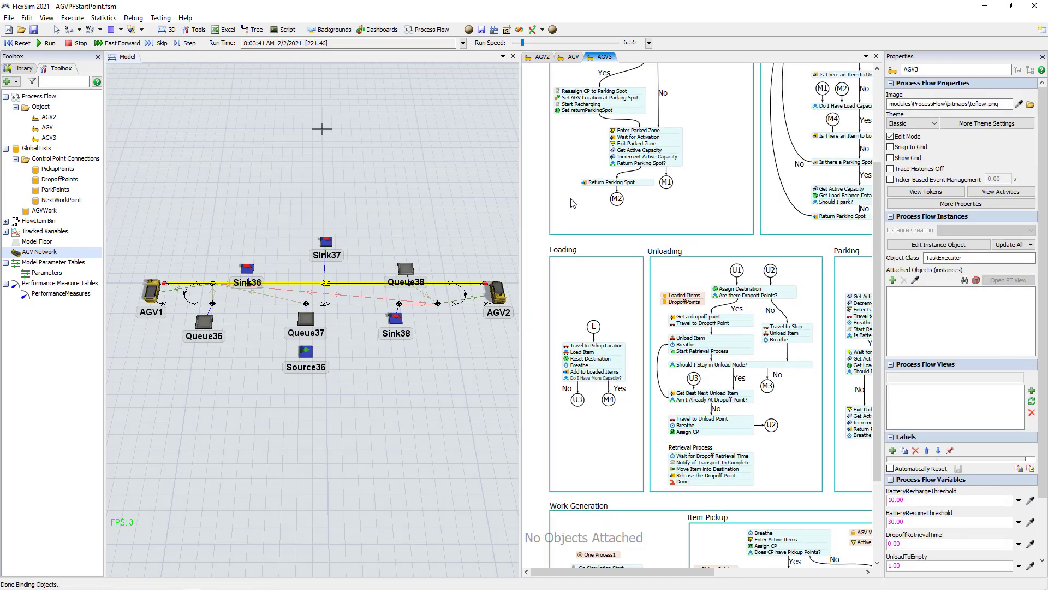
drag(573, 202, 558, 318)
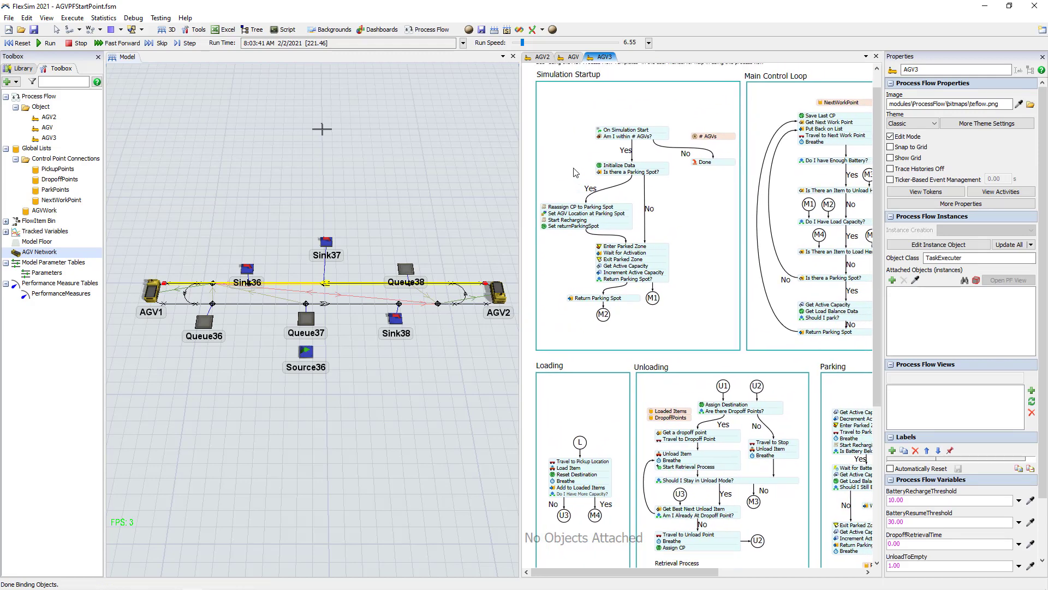
scroll(568, 164, up, 2)
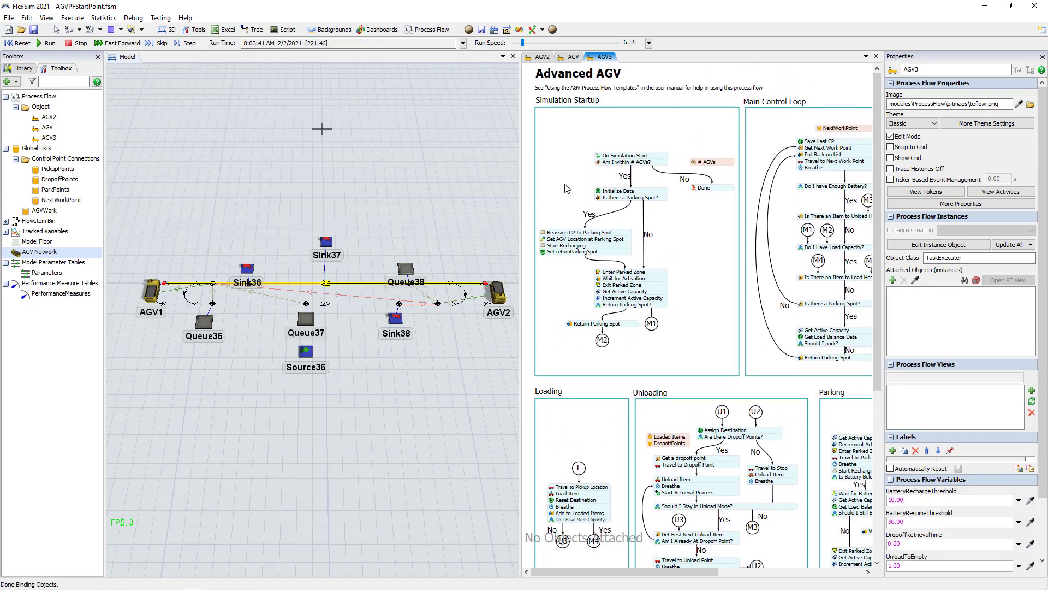
click(432, 29)
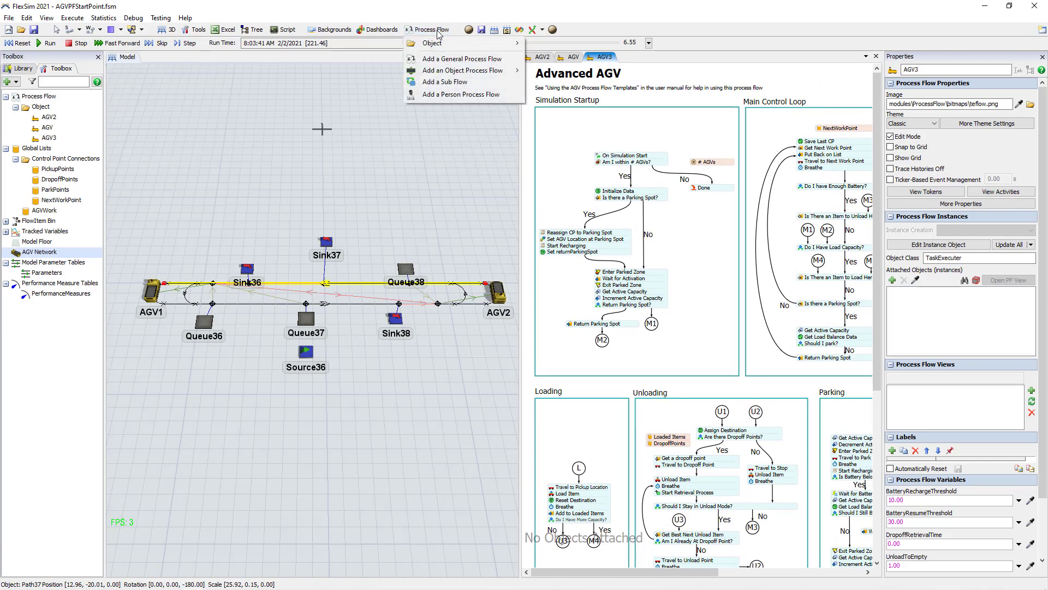
mouse_move(441, 72)
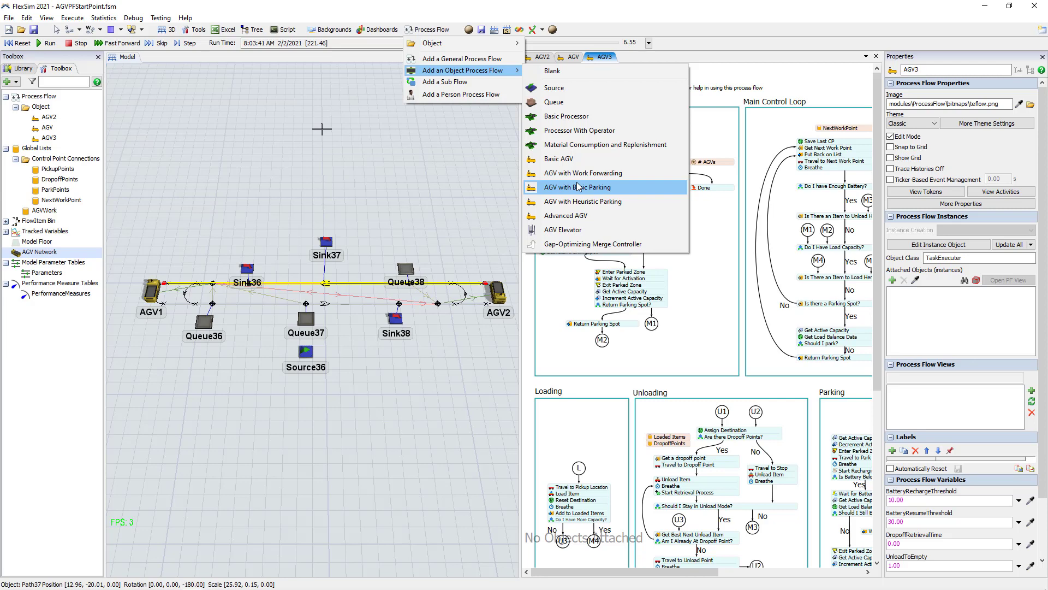
drag(714, 284, 701, 280)
scroll(702, 285, down, 4)
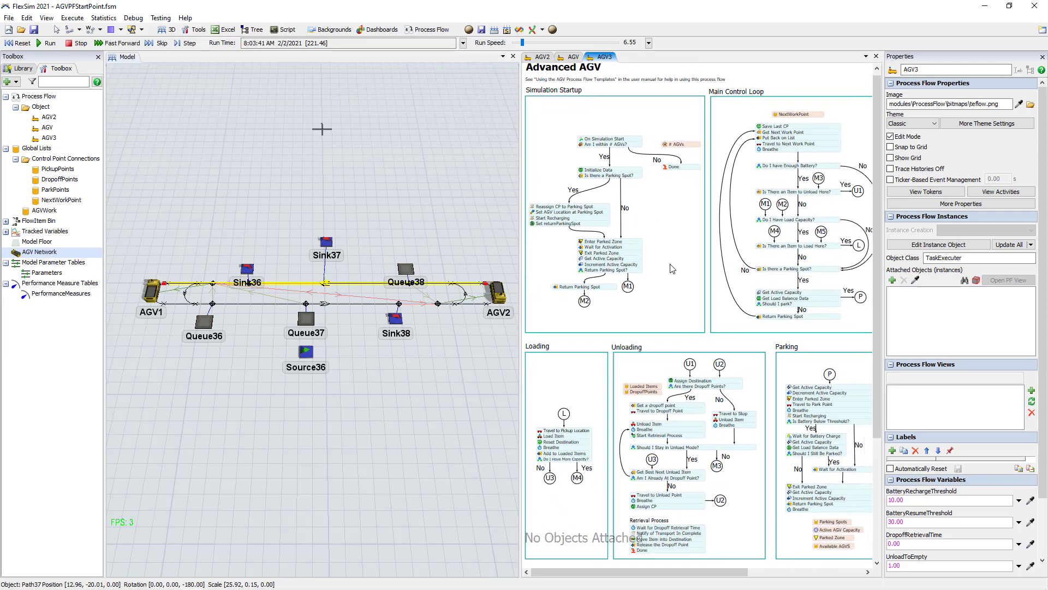
mouse_move(673, 270)
mouse_down()
mouse_move(630, 167)
mouse_move(665, 279)
mouse_up()
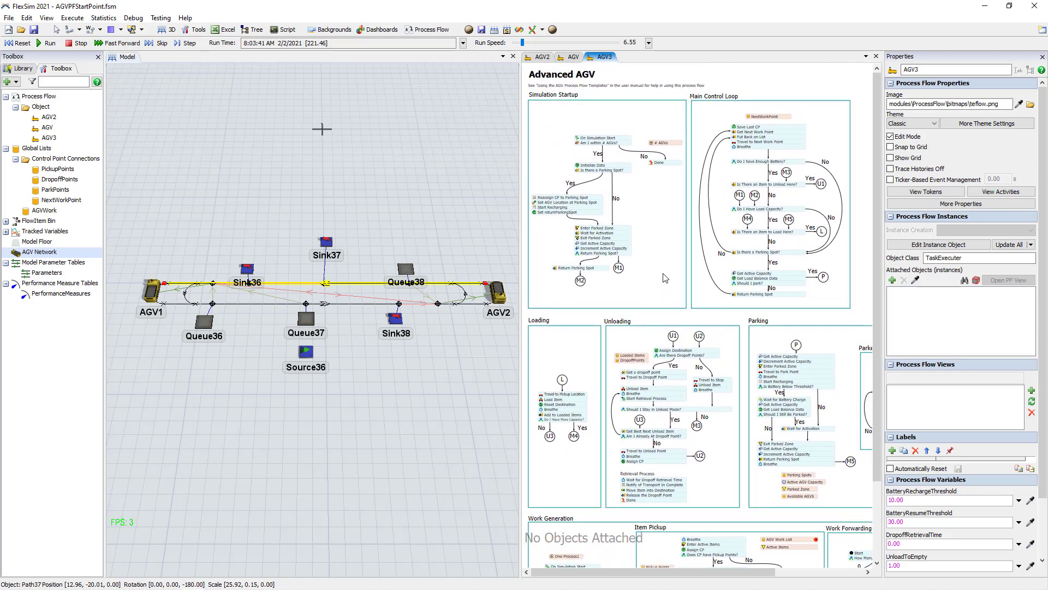